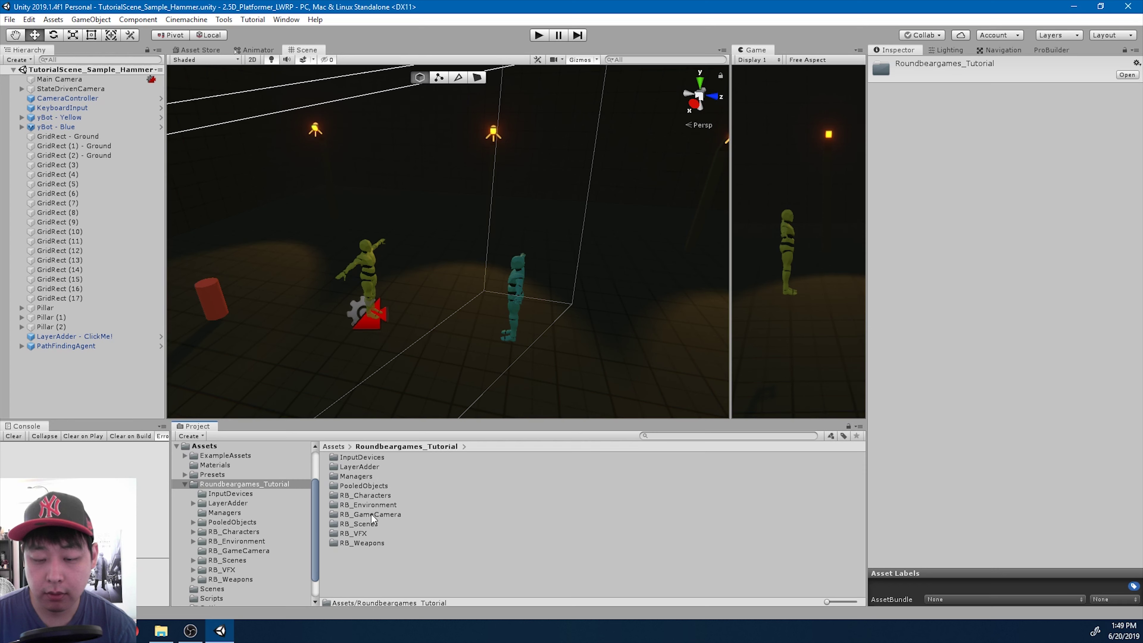
# Duplicate the TutorialScene_Sample_PathFinding scene in the RB_Scenes folder and open the copy
pyautogui.doubleClick(367, 523)
pyautogui.click(428, 533)
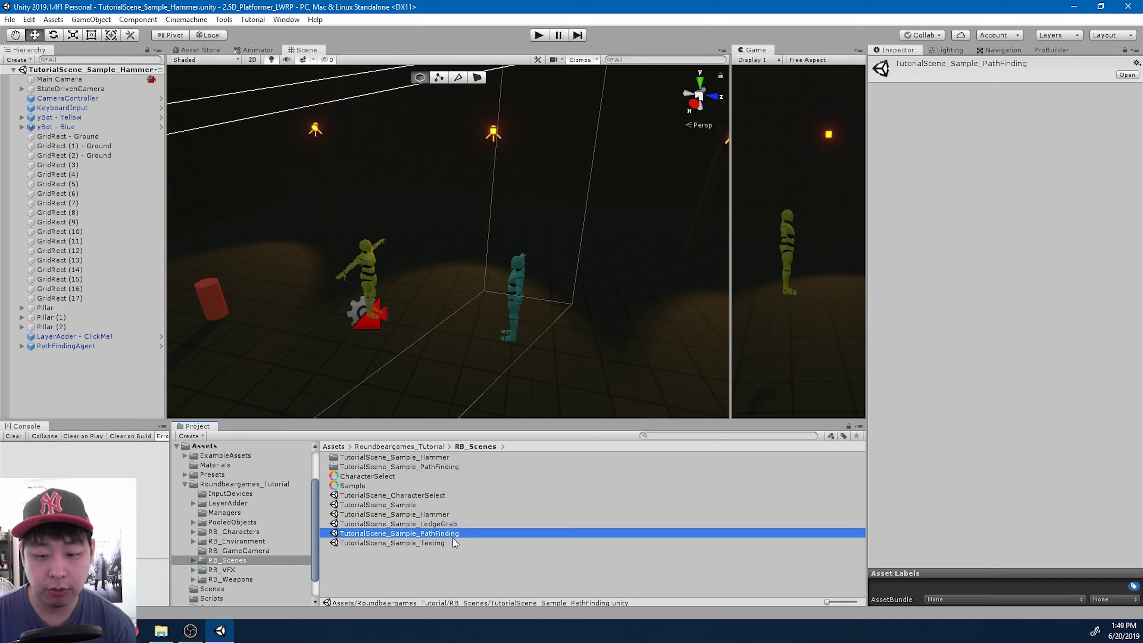
pyautogui.hotkey('ctrl', 'd')
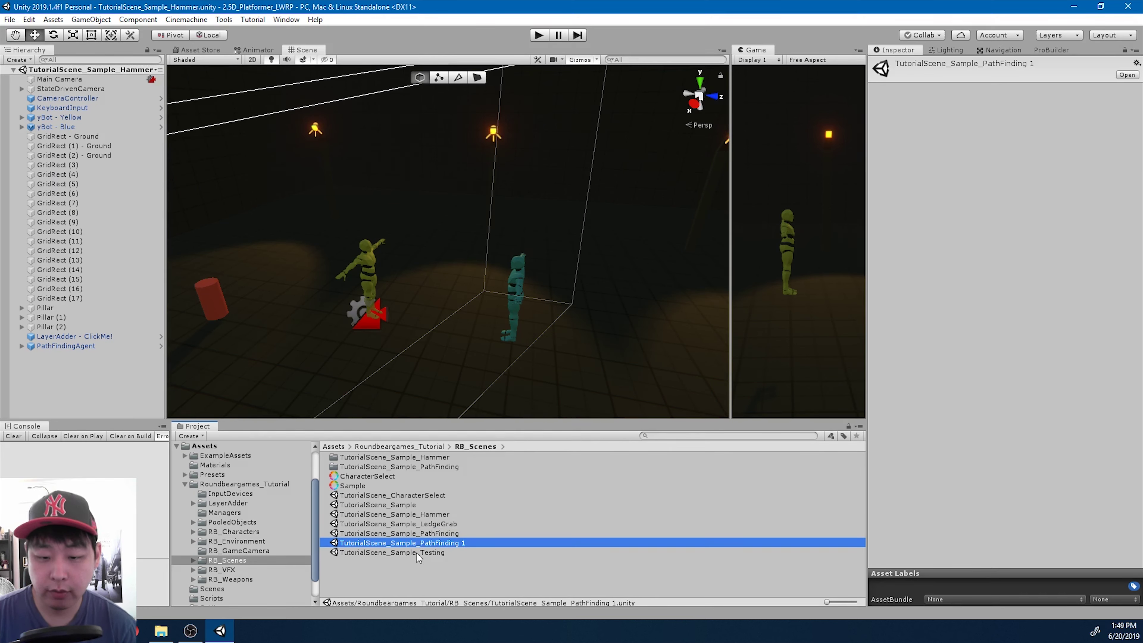
pyautogui.click(493, 543)
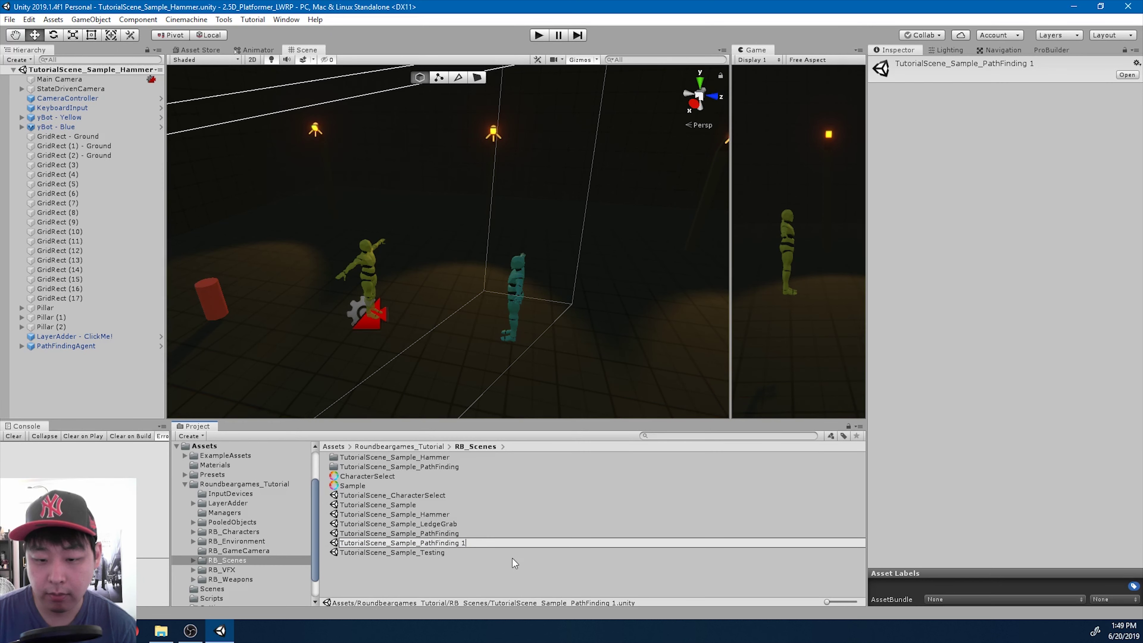
pyautogui.press('Return')
pyautogui.doubleClick(459, 543)
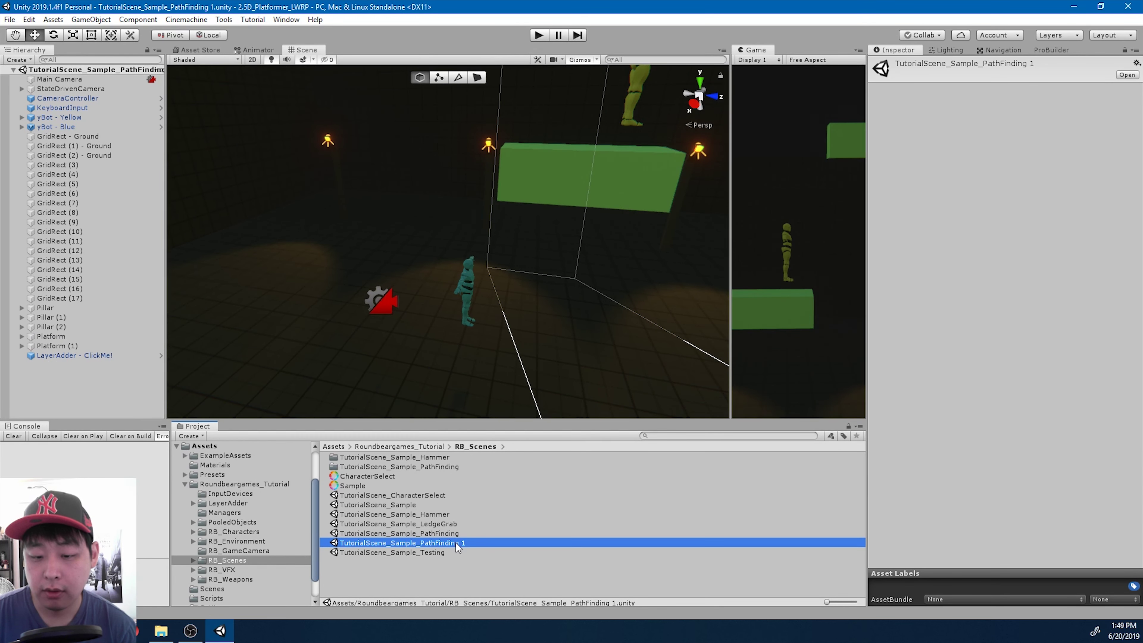
# Rename the duplicated scene as TutorialScene_Sample_CharacterChange and reload it
pyautogui.click(424, 543)
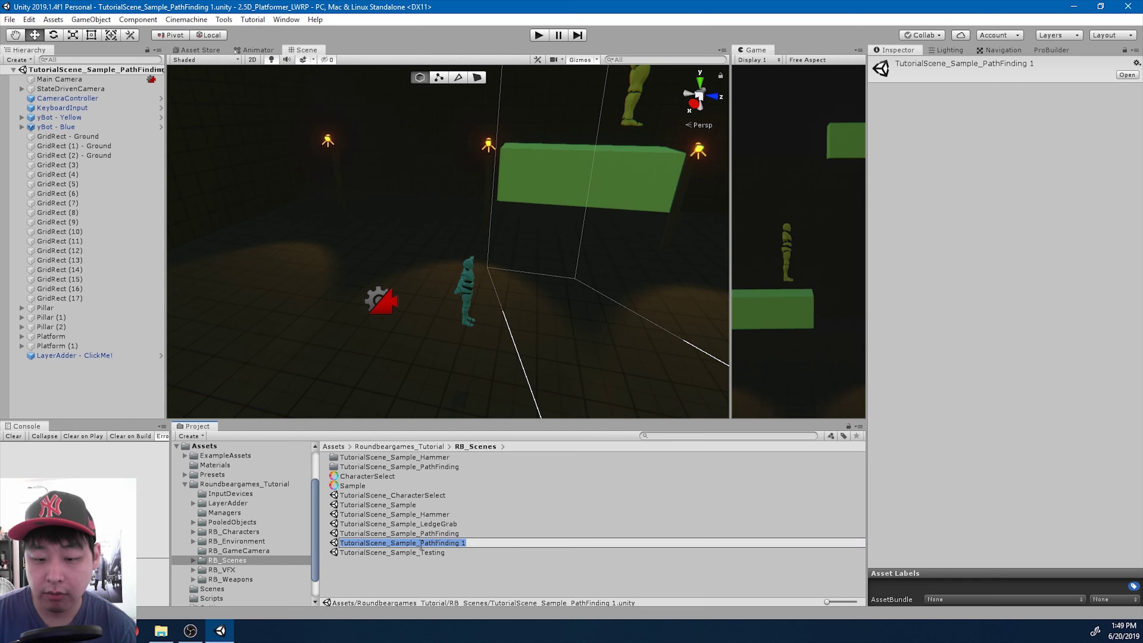
pyautogui.click(421, 545)
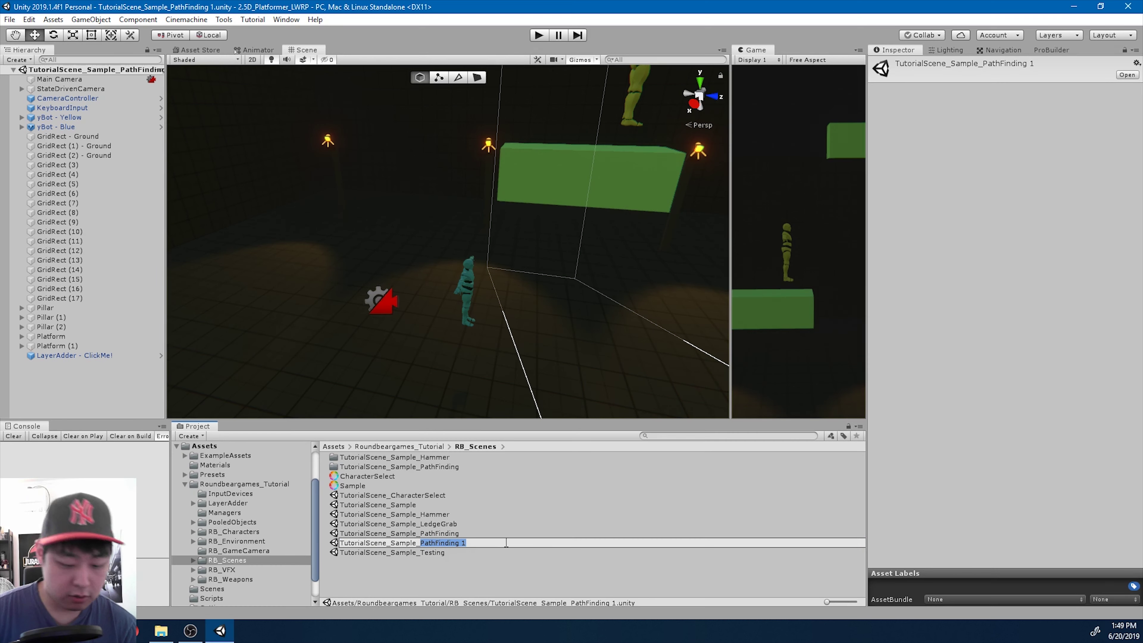
pyautogui.write('CharacterChange')
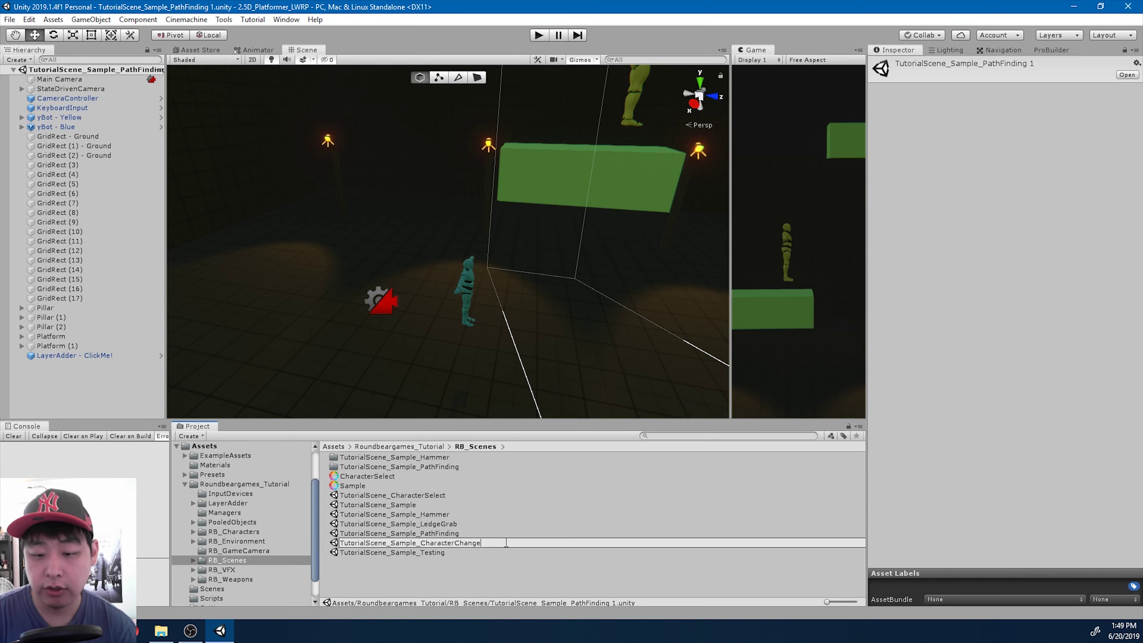
pyautogui.press('Return')
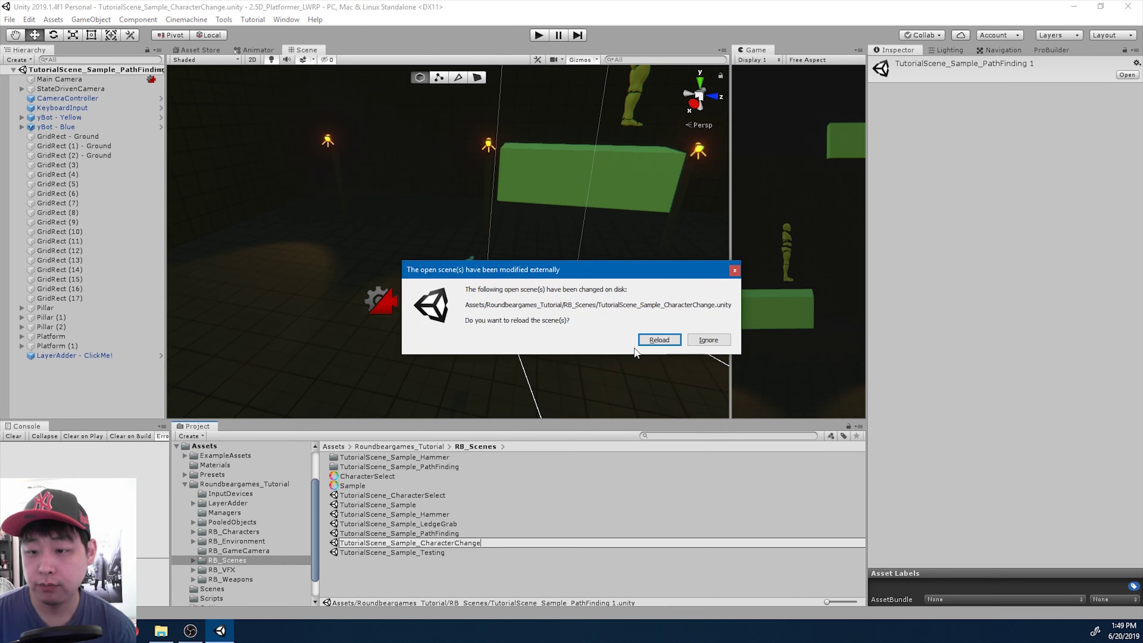
pyautogui.click(659, 340)
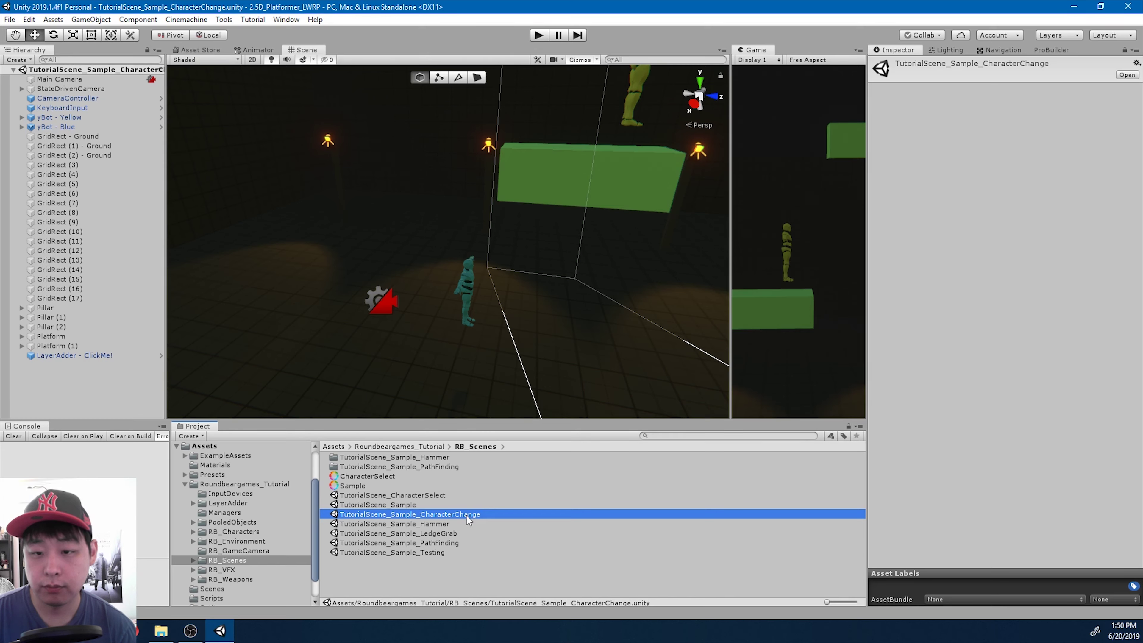
pyautogui.keyDown('alt'); pyautogui.moveTo(516, 277); pyautogui.dragTo(482, 391); pyautogui.keyUp('alt')
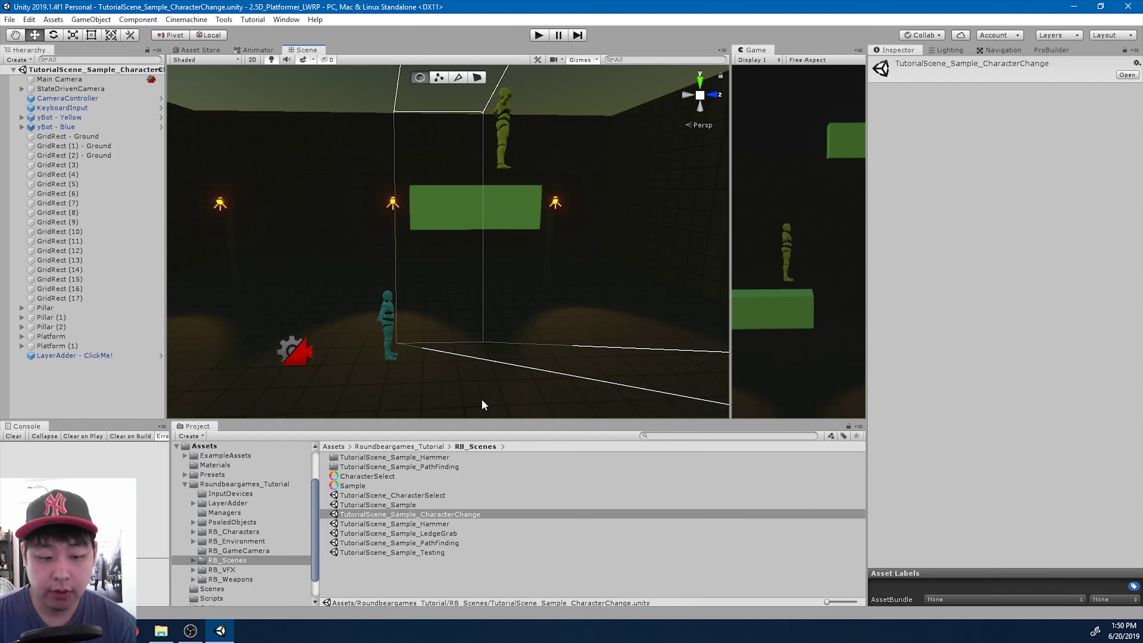
# Switch to the Unity Asset Store in the browser and filter the 3D assets to free Characters
pyautogui.hotkey('alt', 'Tab')
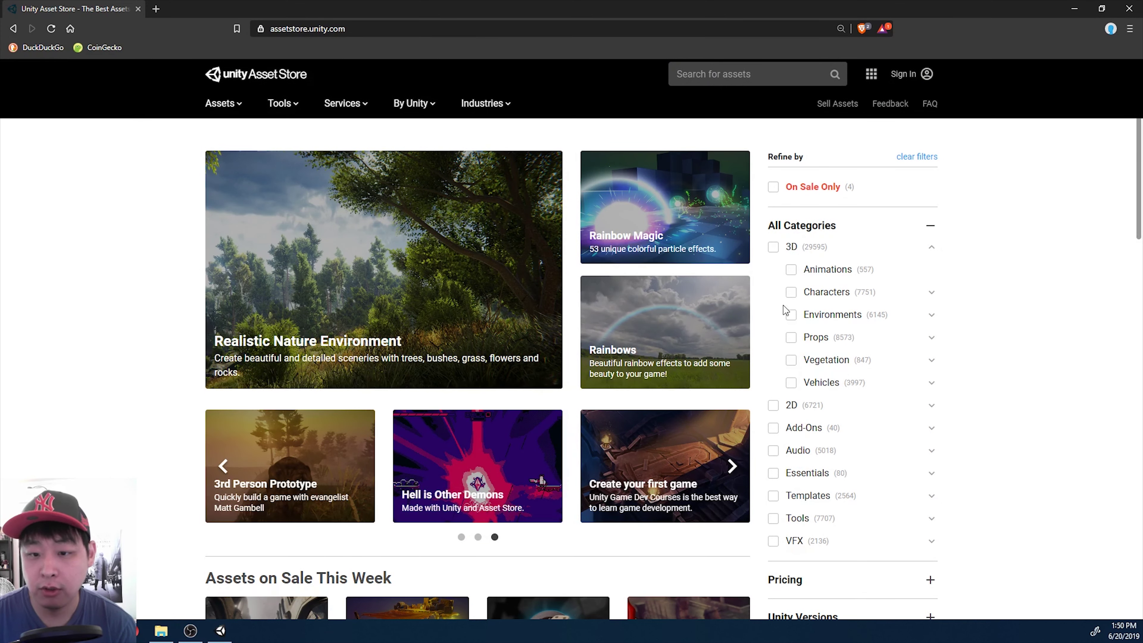
pyautogui.scroll(-1, 778, 306)
pyautogui.scroll(1, 777, 305)
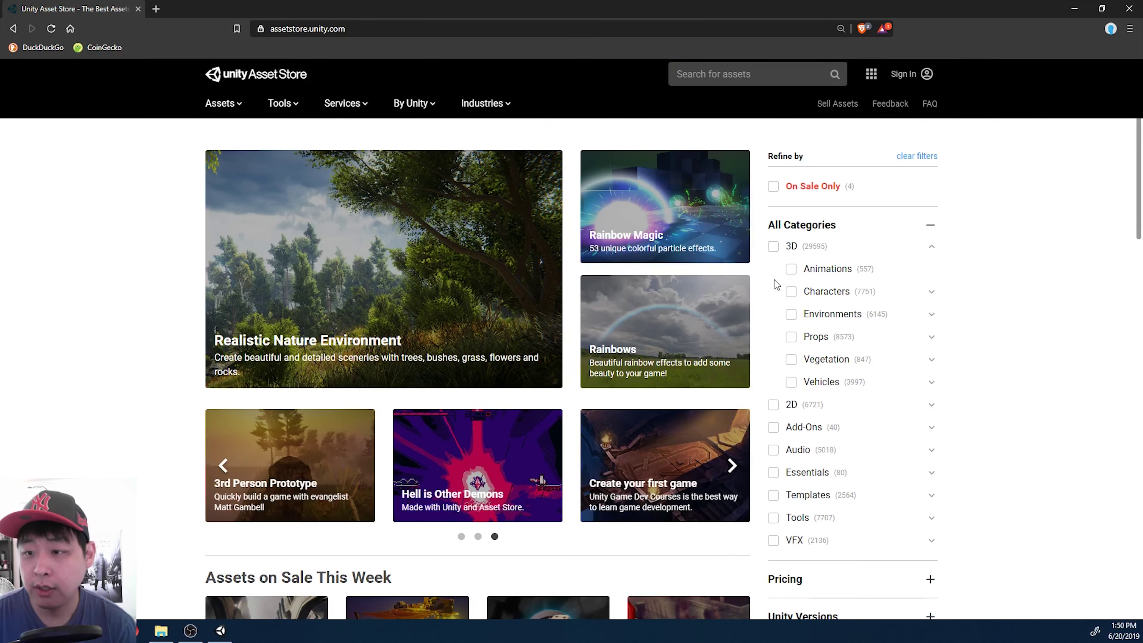
pyautogui.click(790, 292)
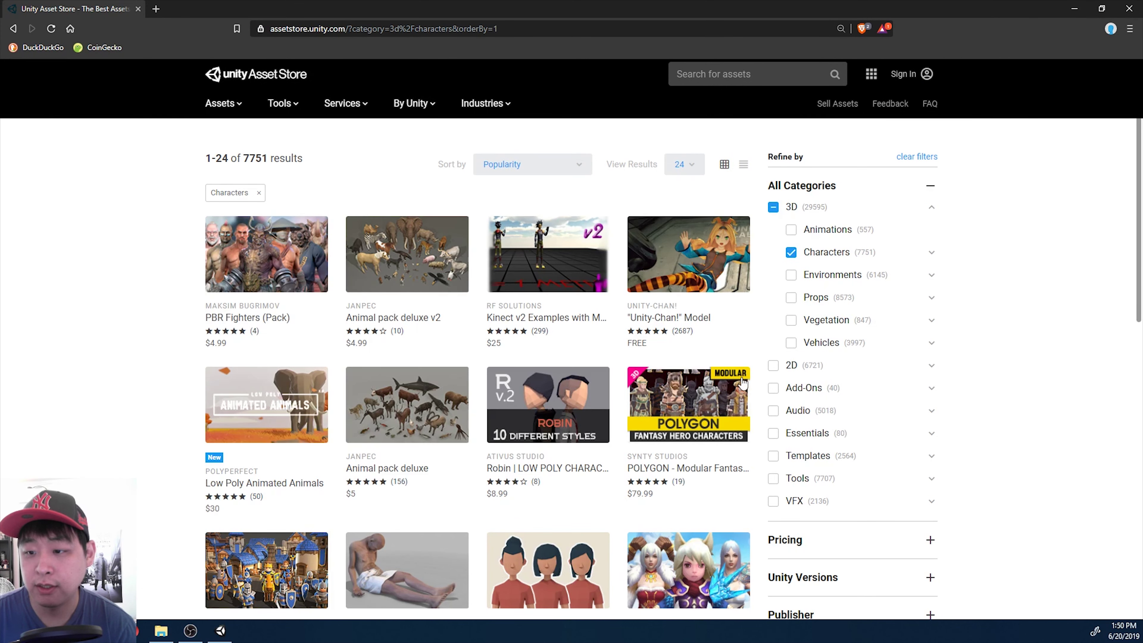
pyautogui.scroll(-1, 790, 367)
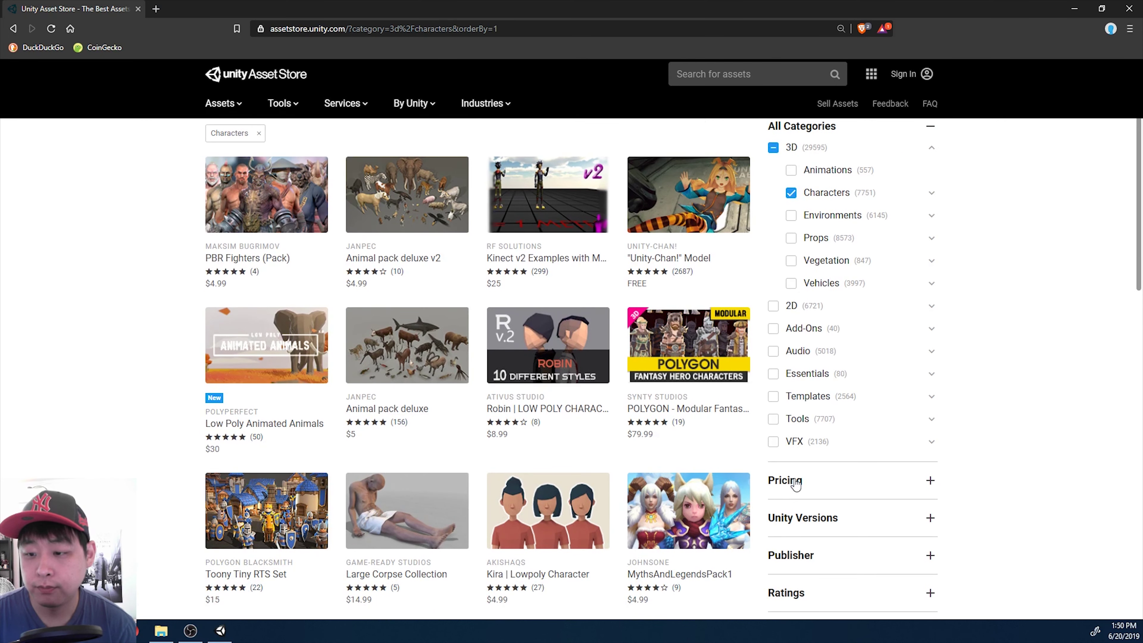
pyautogui.click(786, 480)
pyautogui.click(776, 555)
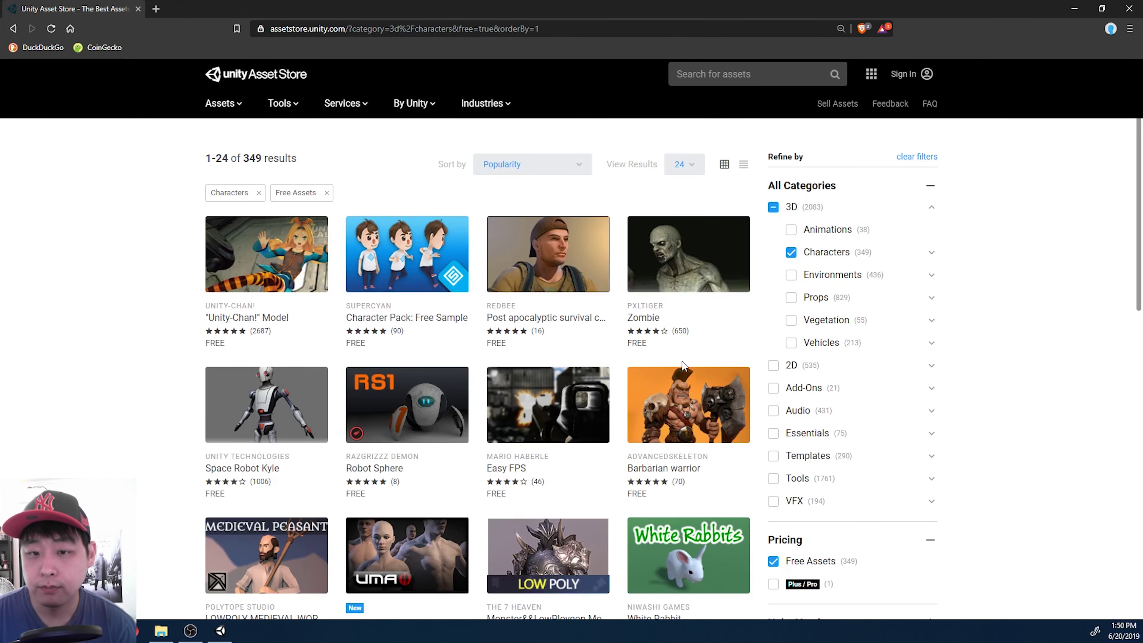
# Open the Post apocalyptic survival character asset page and sign in to the Unity account
pyautogui.click(533, 257)
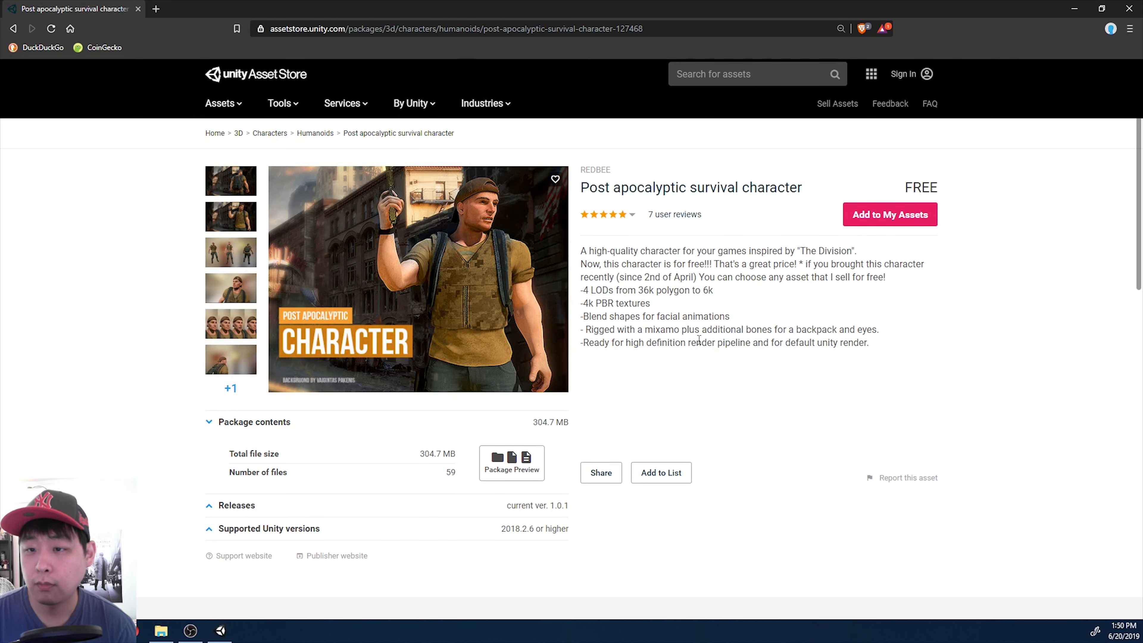
pyautogui.click(905, 74)
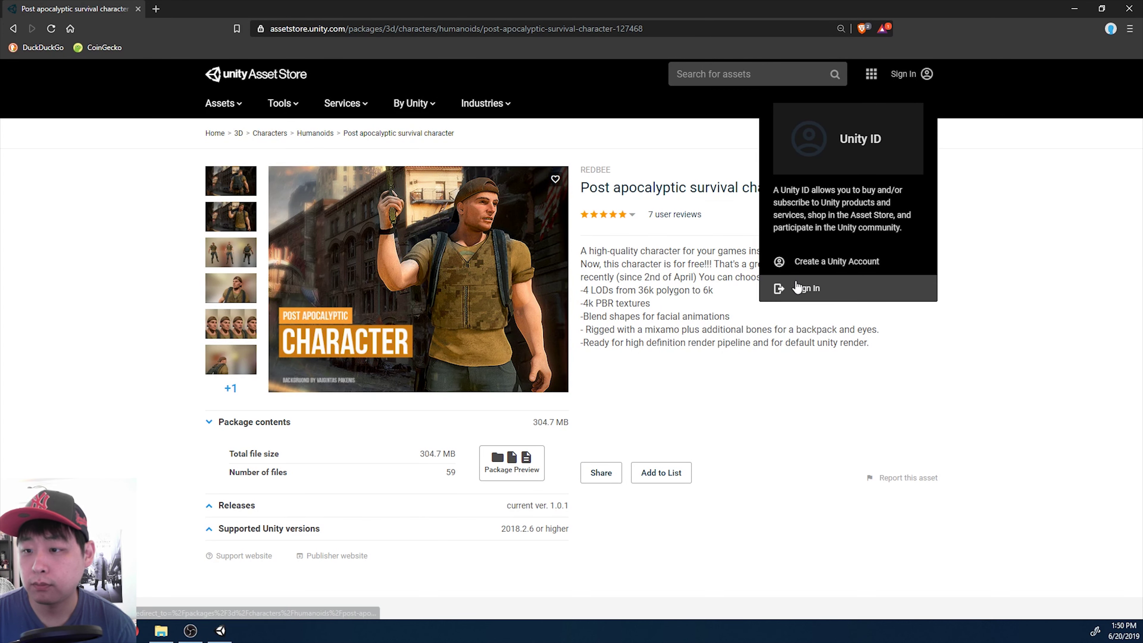
pyautogui.click(804, 288)
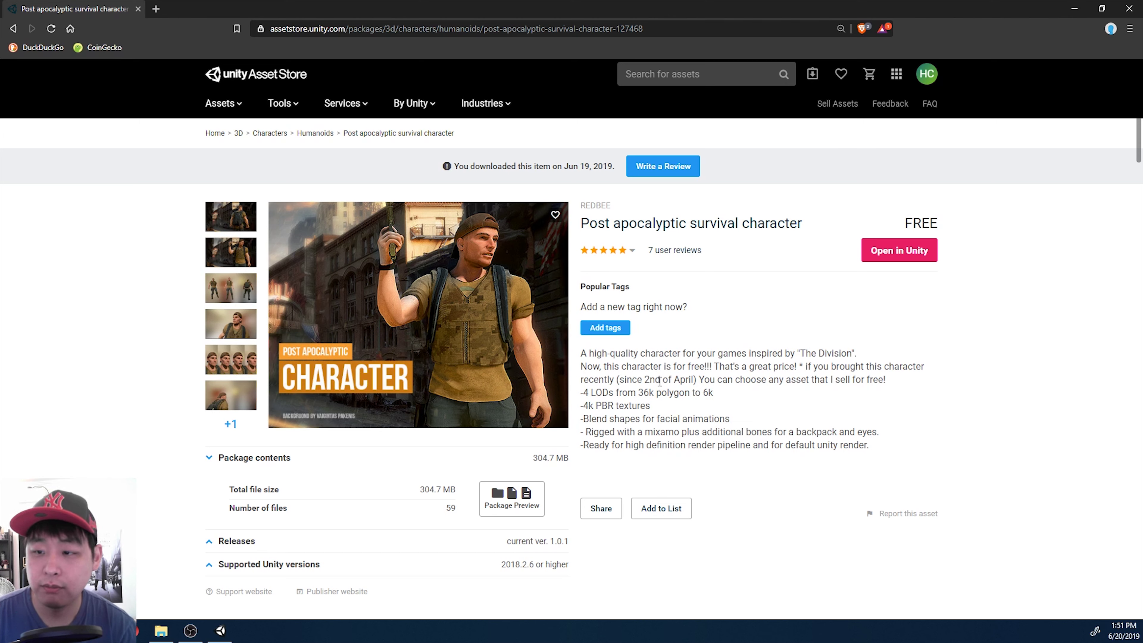
# Open the Post apocalyptic survival character asset in the Unity Editor and import its whole package
pyautogui.click(889, 255)
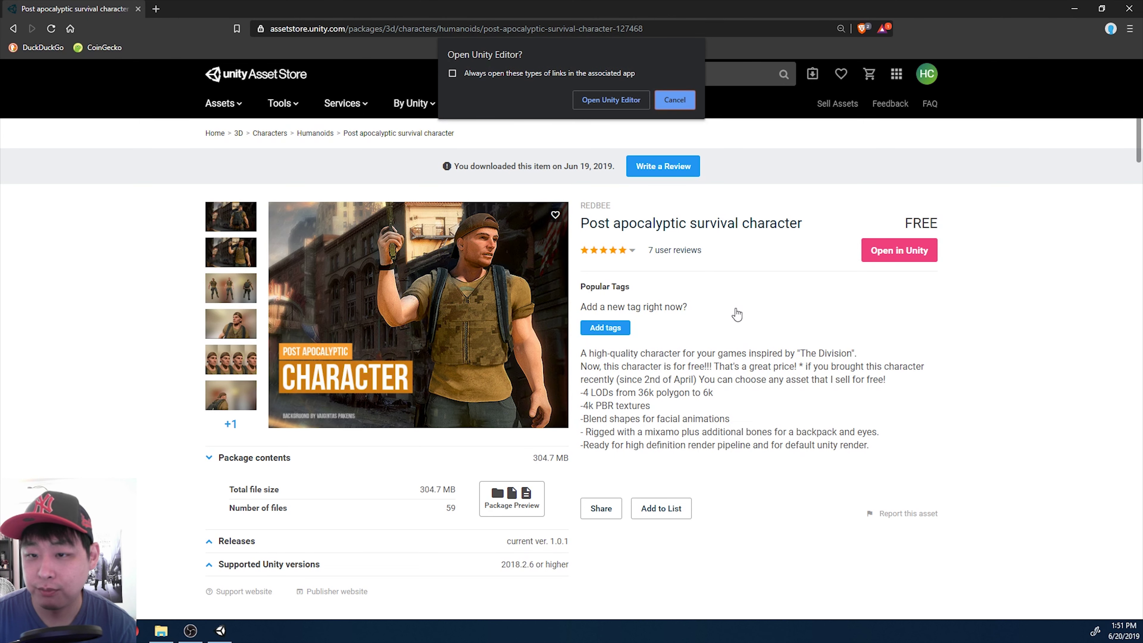
pyautogui.click(612, 99)
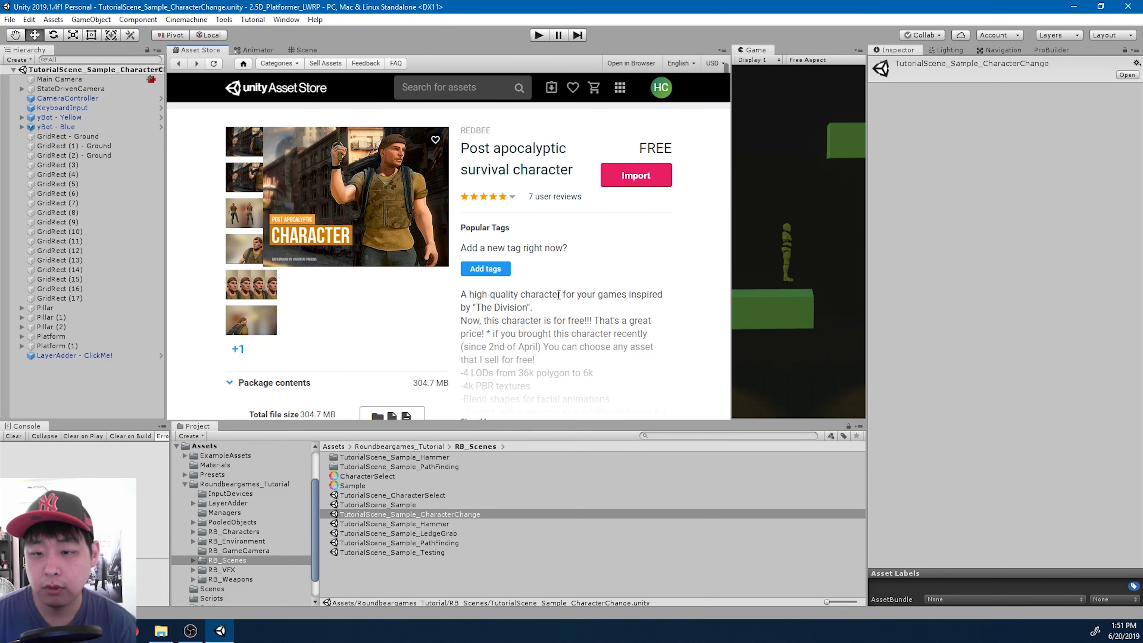
pyautogui.click(631, 184)
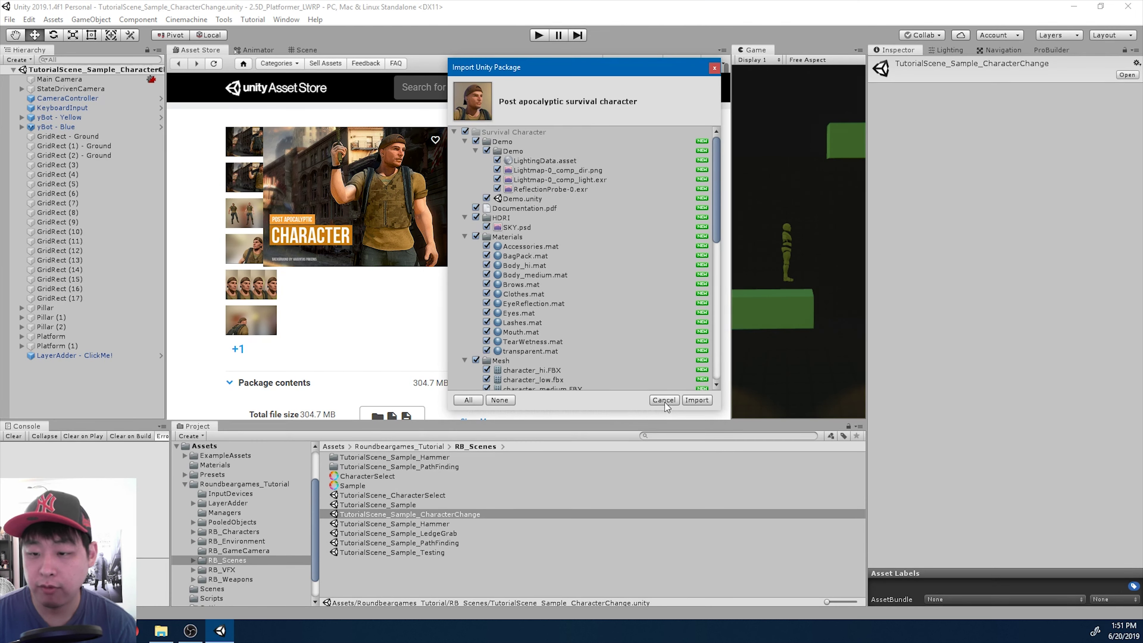
pyautogui.click(702, 401)
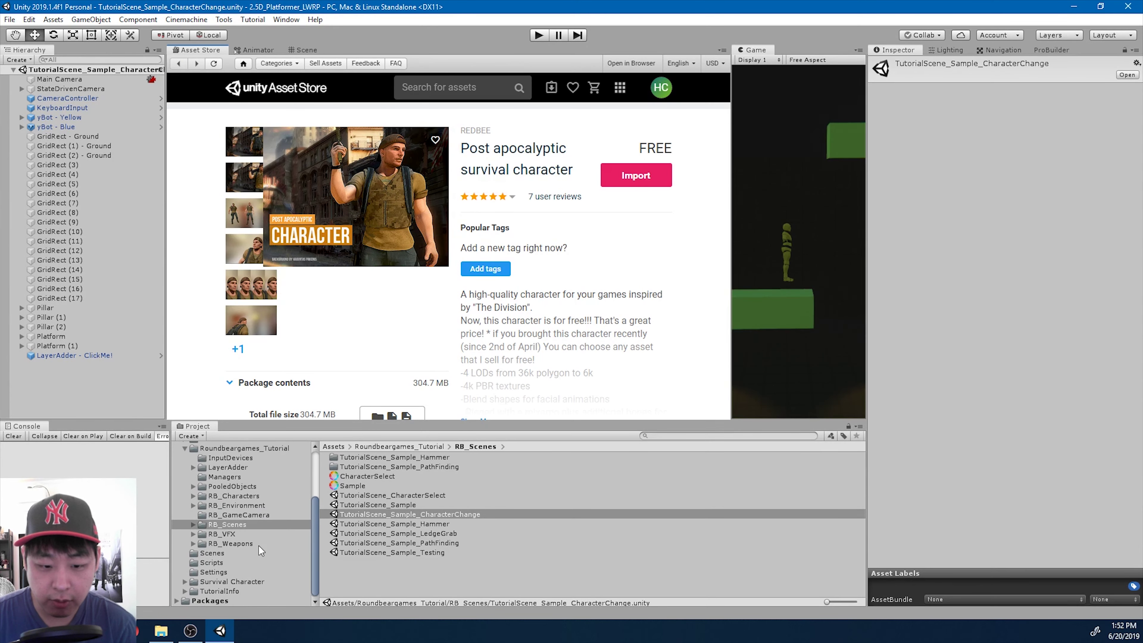
# Collapse the Roundbeargames_Tutorial folder and open the Prefabs folder inside the imported Survival Character folder
pyautogui.click(237, 582)
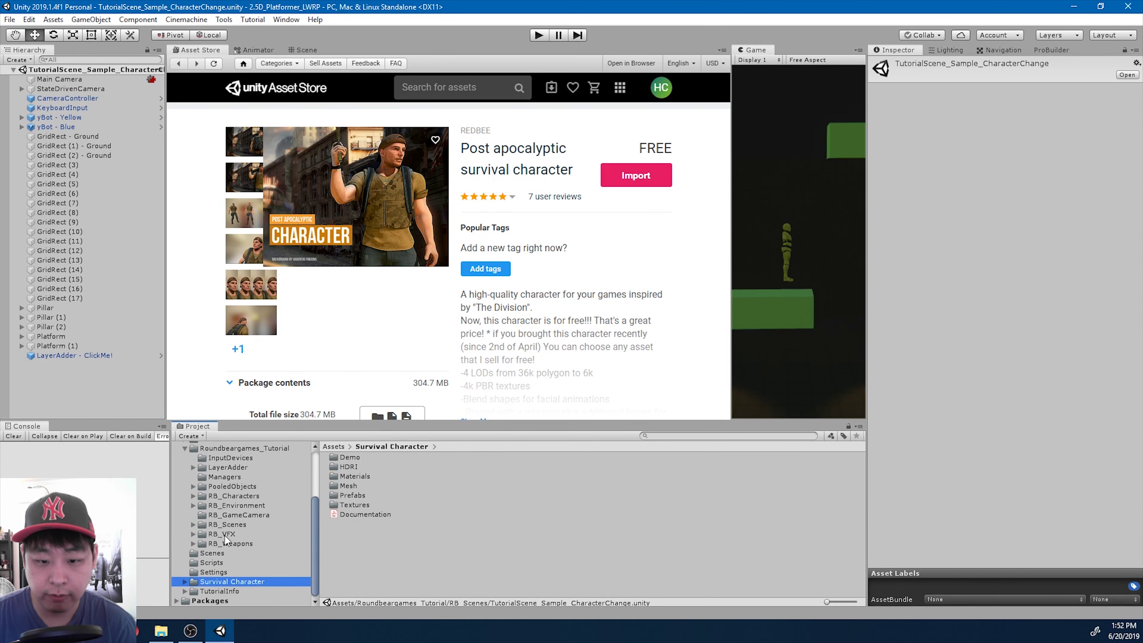
pyautogui.scroll(2, 218, 526)
pyautogui.click(185, 485)
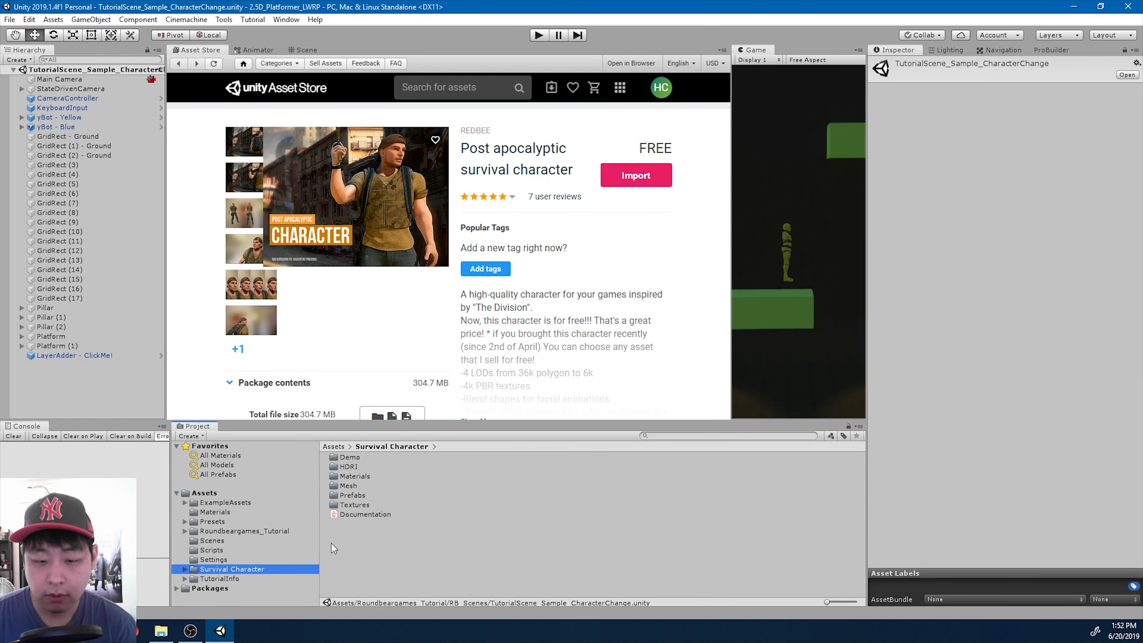
pyautogui.doubleClick(359, 495)
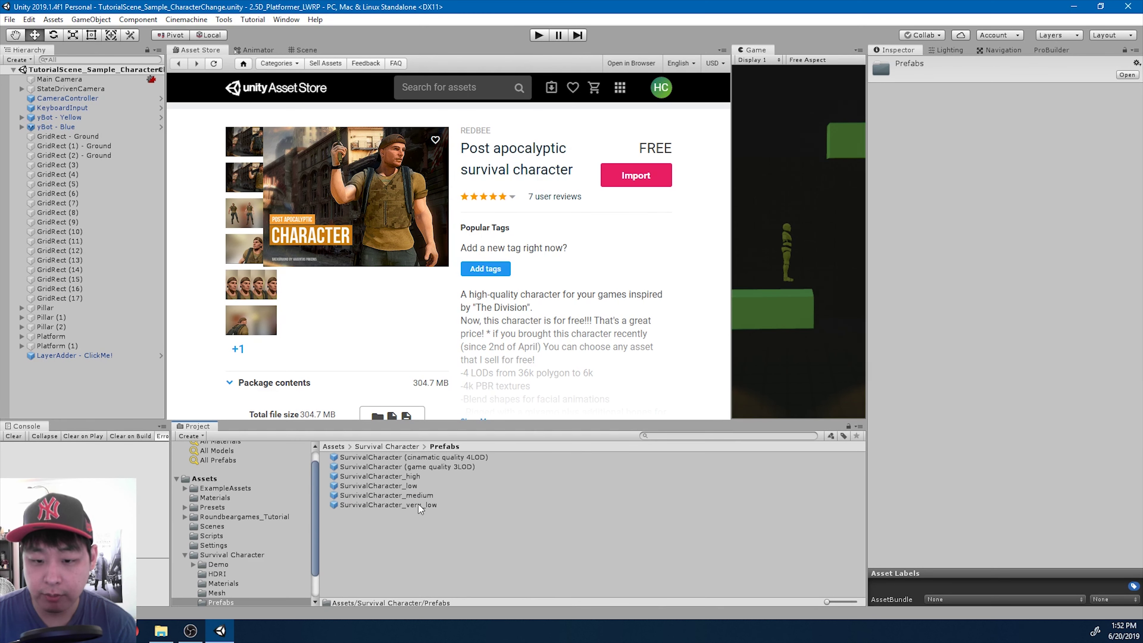
# Place the SurvivalCharacter_high prefab in the scene and set its Z position to 0
pyautogui.click(418, 476)
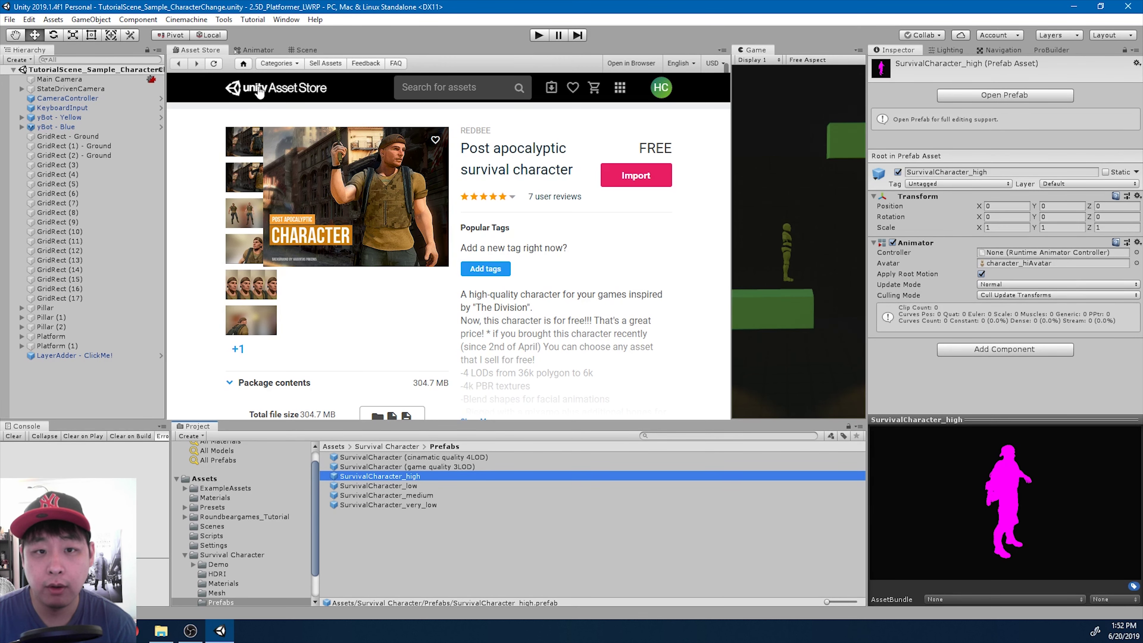
pyautogui.click(302, 49)
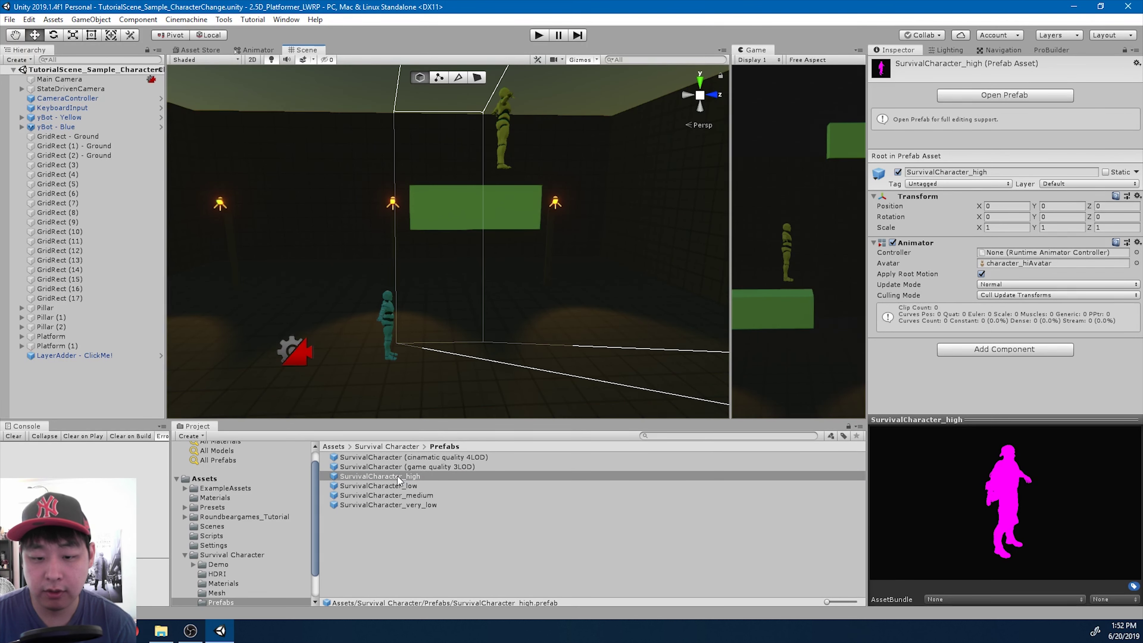
pyautogui.moveTo(397, 476); pyautogui.dragTo(394, 359)
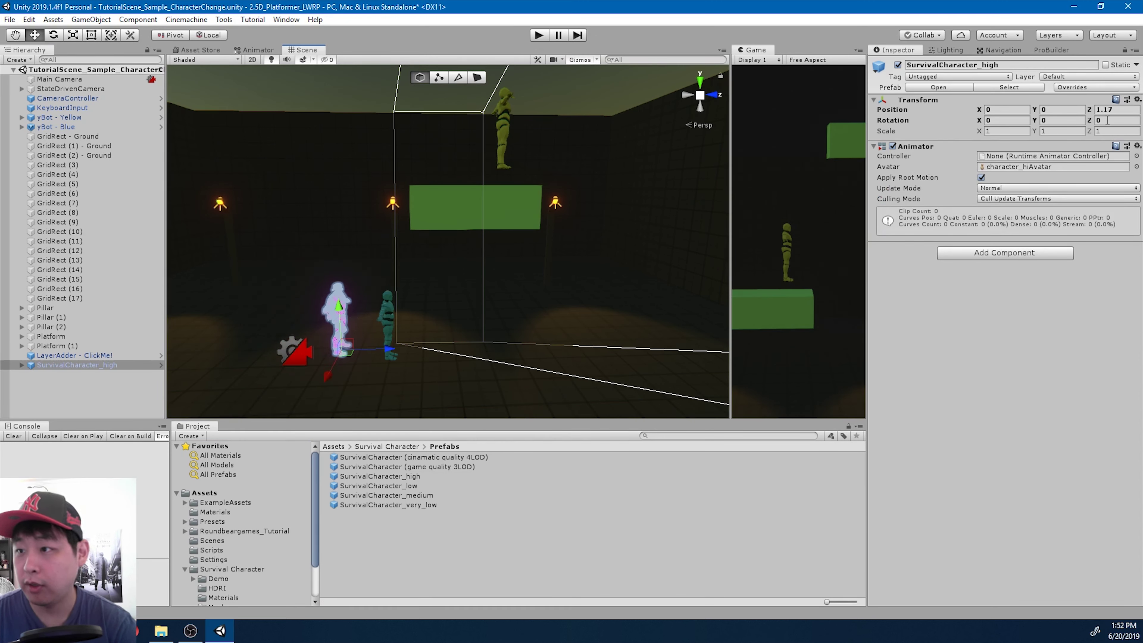
pyautogui.click(1117, 110)
pyautogui.write('0')
pyautogui.press('Return')
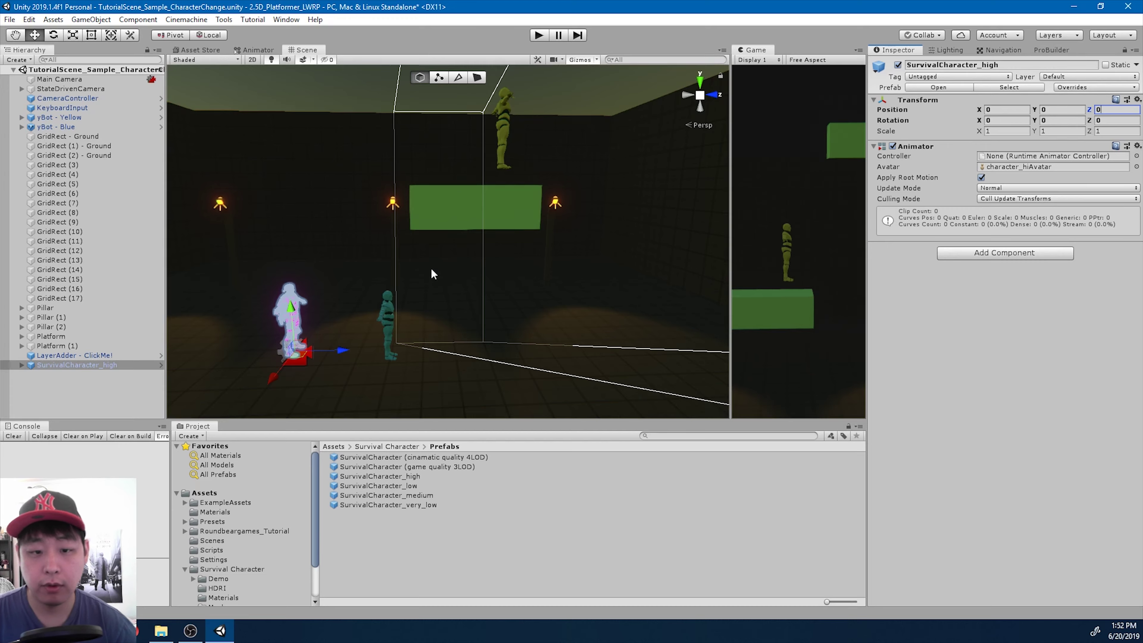
# Switch the Accessories material in the Survival Character Materials folder to a Lightweight Render Pipeline shader
pyautogui.keyDown('alt'); pyautogui.moveTo(544, 281); pyautogui.dragTo(342, 311); pyautogui.keyUp('alt')
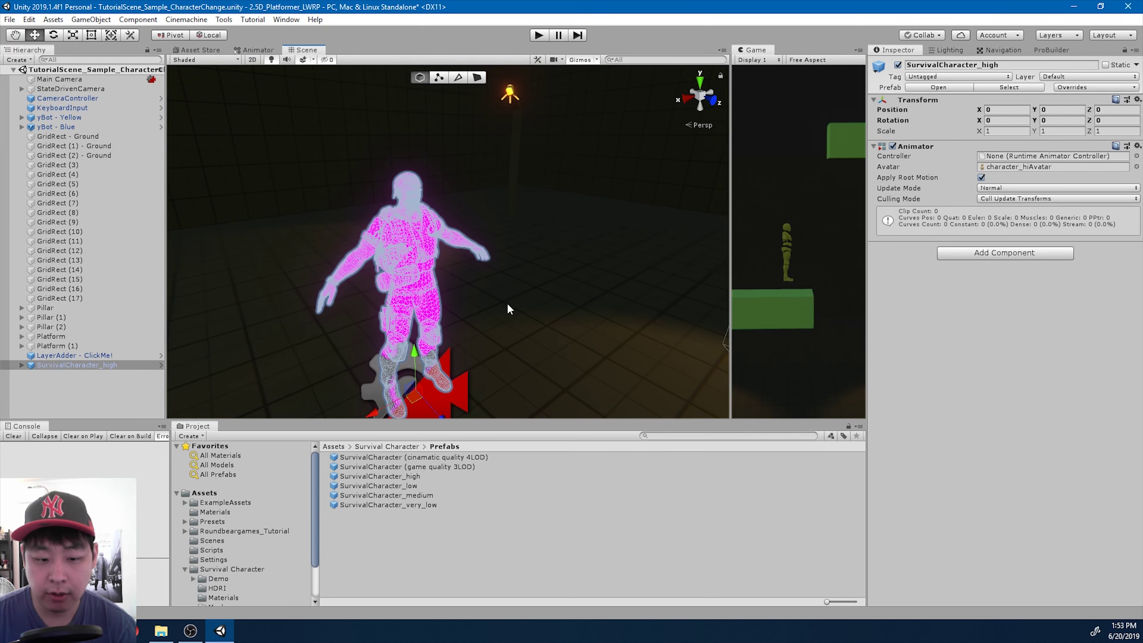
pyautogui.keyDown('alt'); pyautogui.moveTo(507, 303); pyautogui.dragTo(451, 384); pyautogui.keyUp('alt')
pyautogui.scroll(-2, 266, 564)
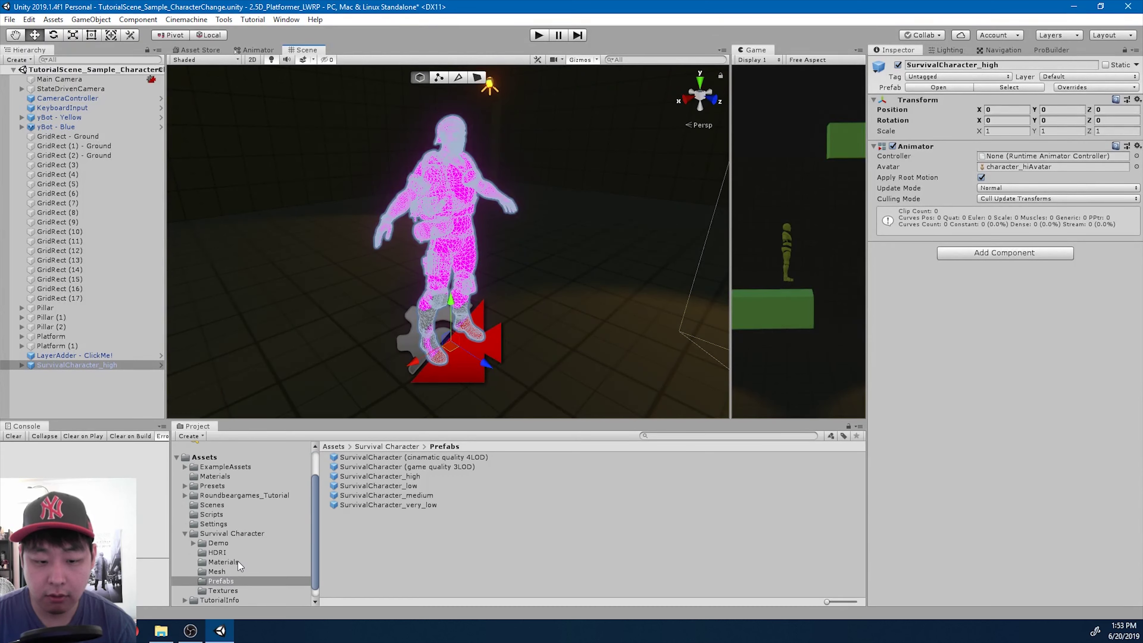
pyautogui.click(237, 562)
pyautogui.click(380, 457)
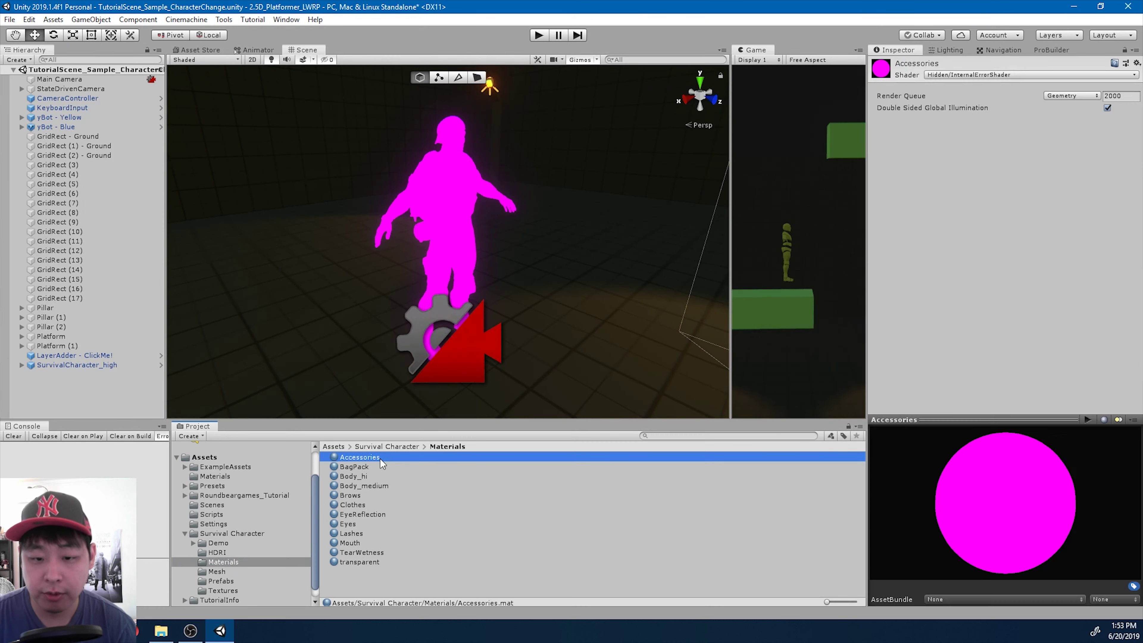
pyautogui.click(978, 73)
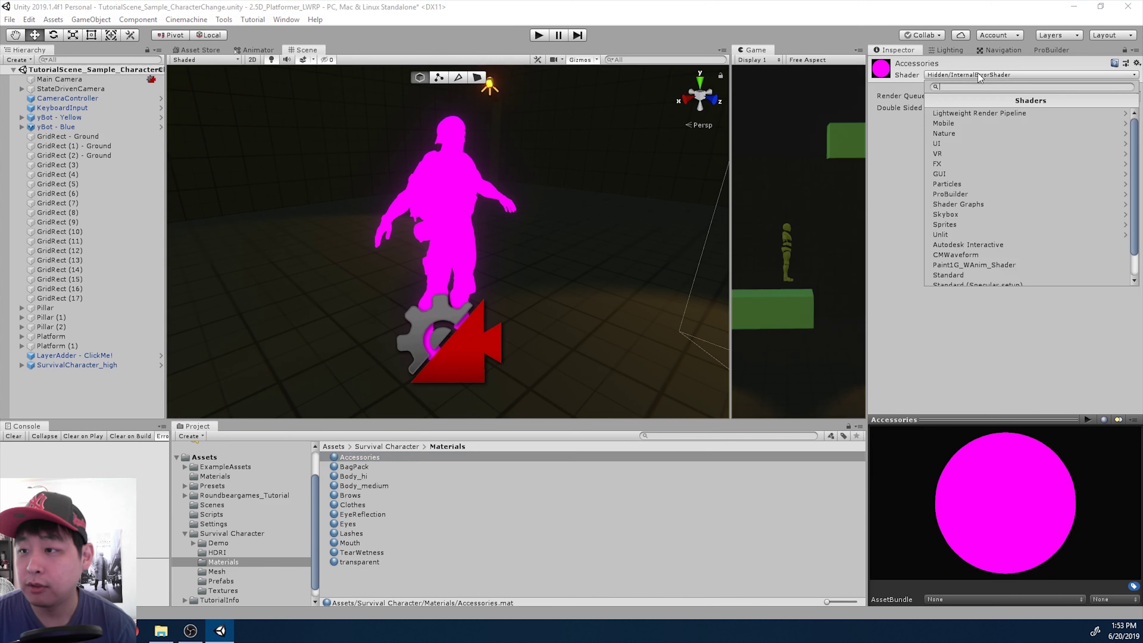
pyautogui.click(963, 114)
pyautogui.click(952, 153)
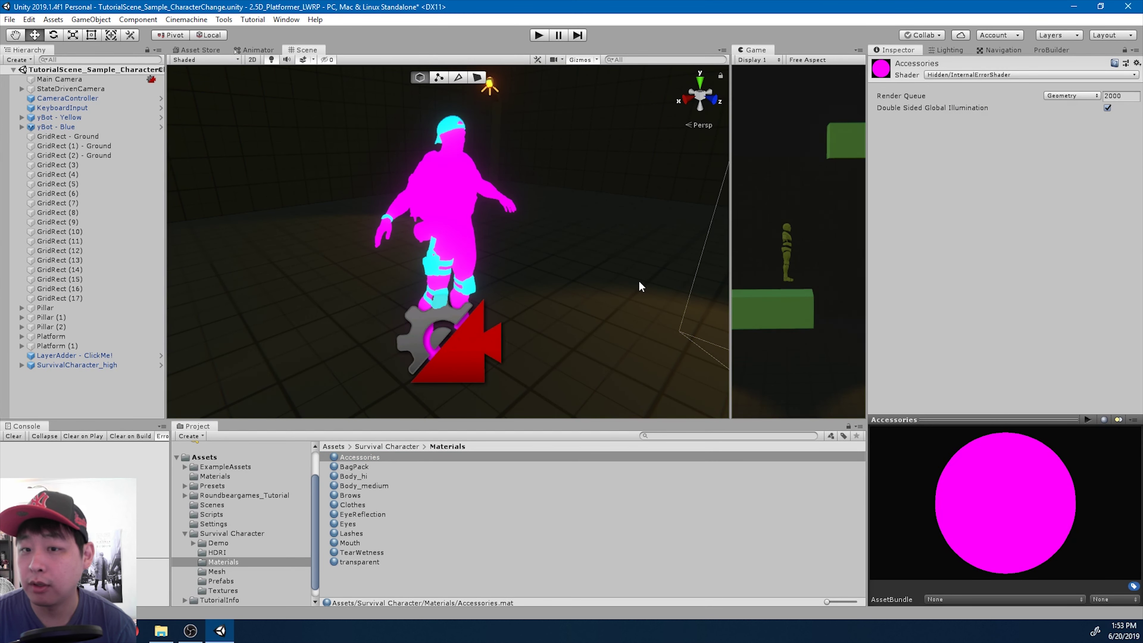
# Switch the BagPack material to the Lightweight Render Pipeline/Lit shader
pyautogui.click(391, 468)
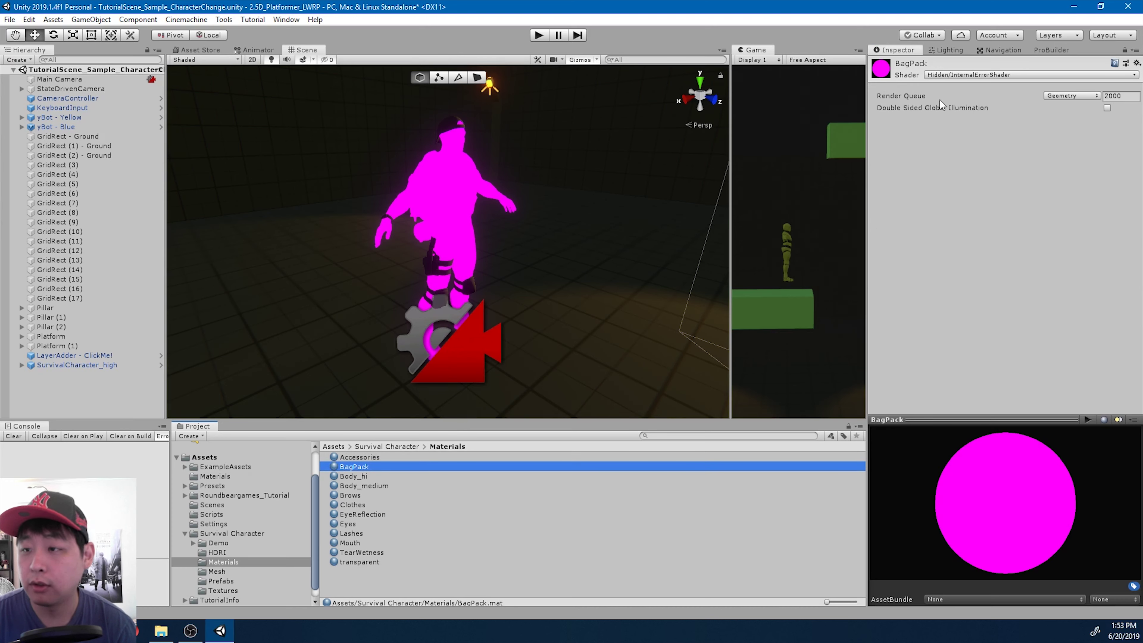
pyautogui.click(950, 75)
pyautogui.click(950, 114)
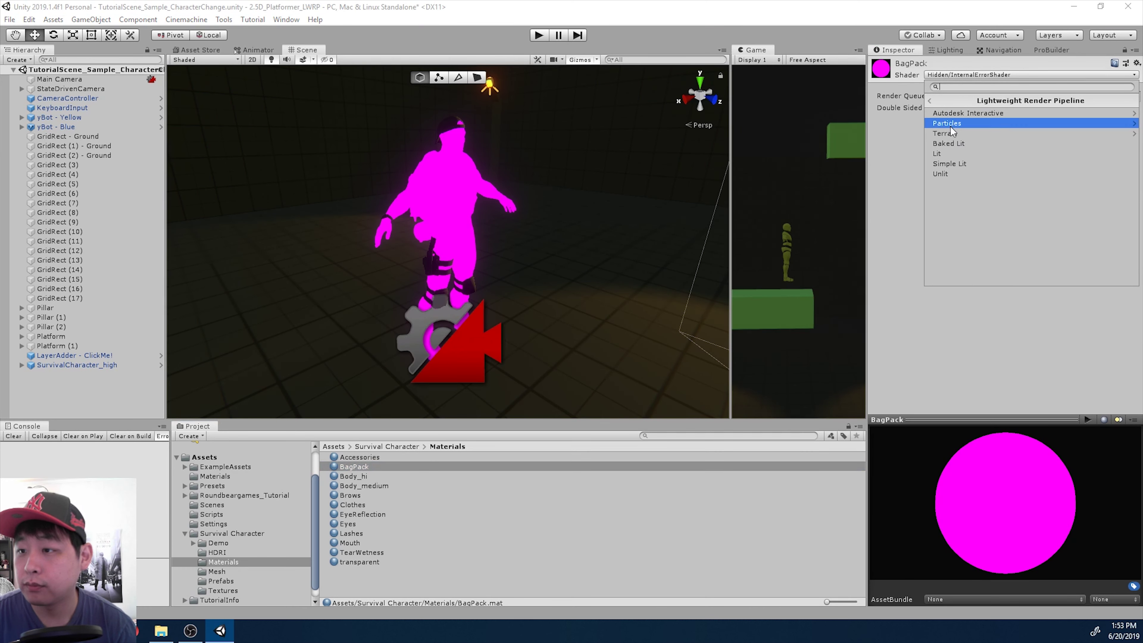
pyautogui.click(948, 154)
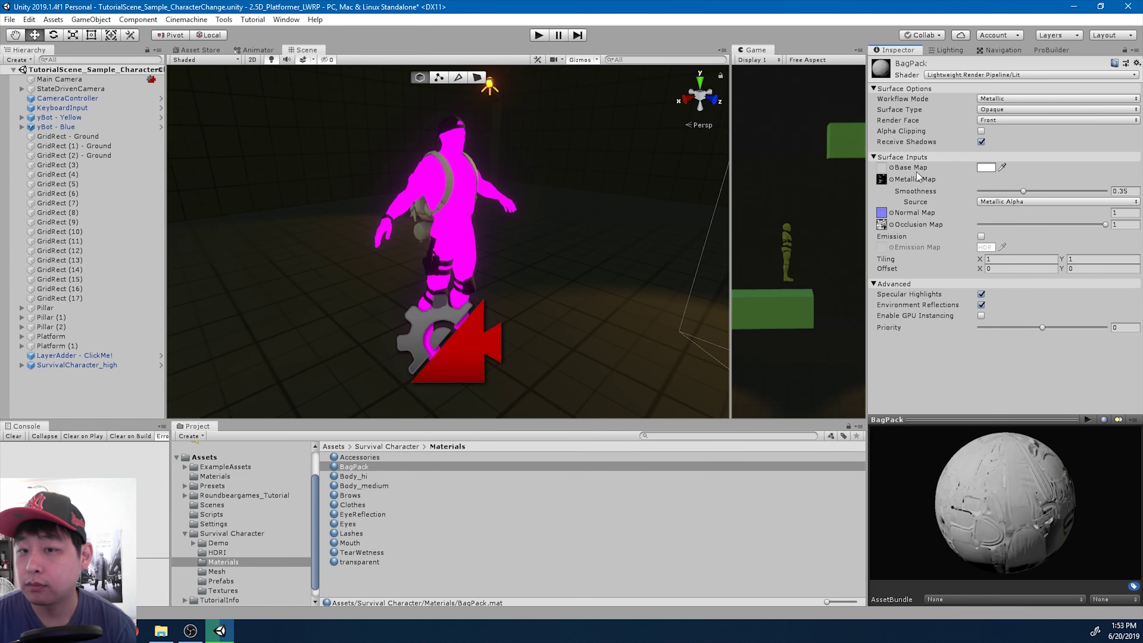
# Switch all remaining Survival Character materials, from Body_hi through transparent, to the Lightweight Render Pipeline/Lit shader together
pyautogui.click(377, 476)
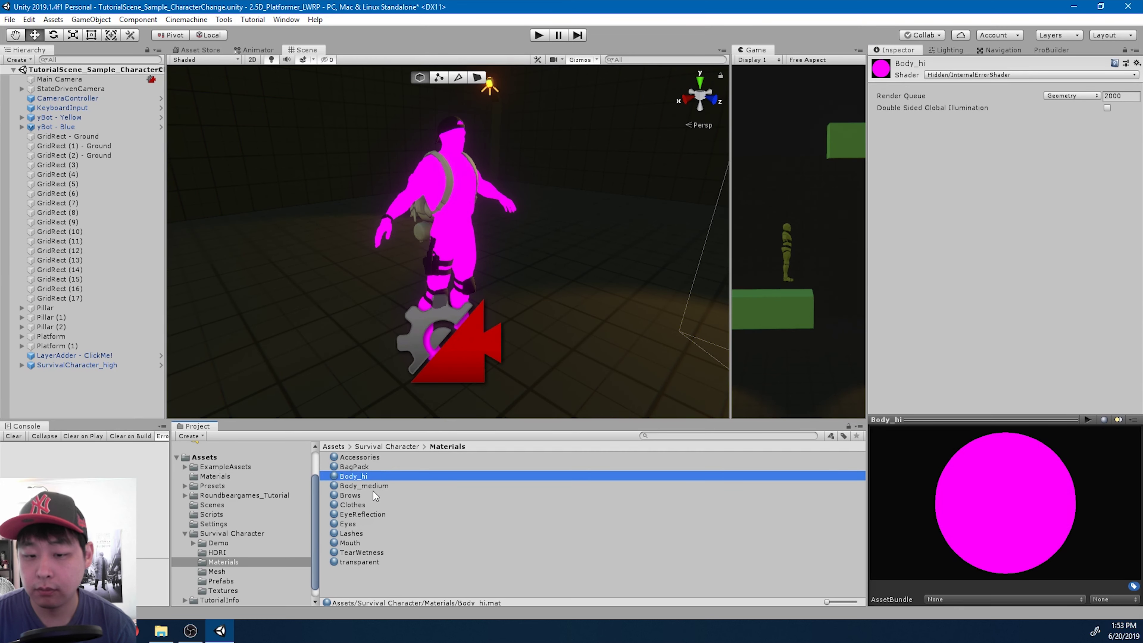
pyautogui.keyDown('shift'); pyautogui.click(369, 562); pyautogui.keyUp('shift')
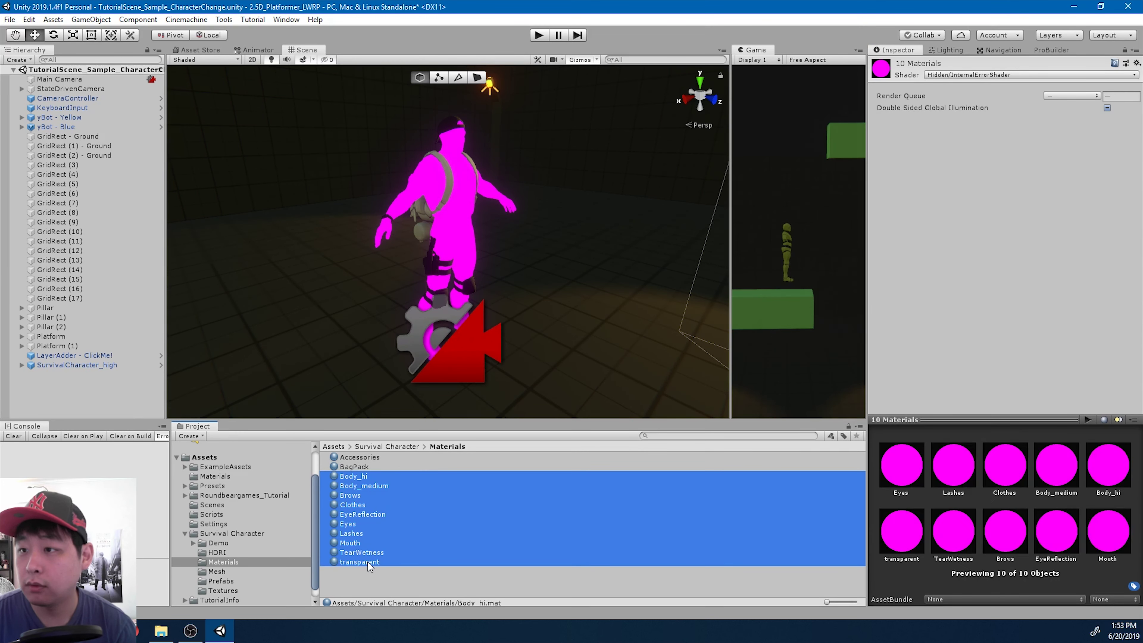
pyautogui.click(953, 74)
pyautogui.click(961, 115)
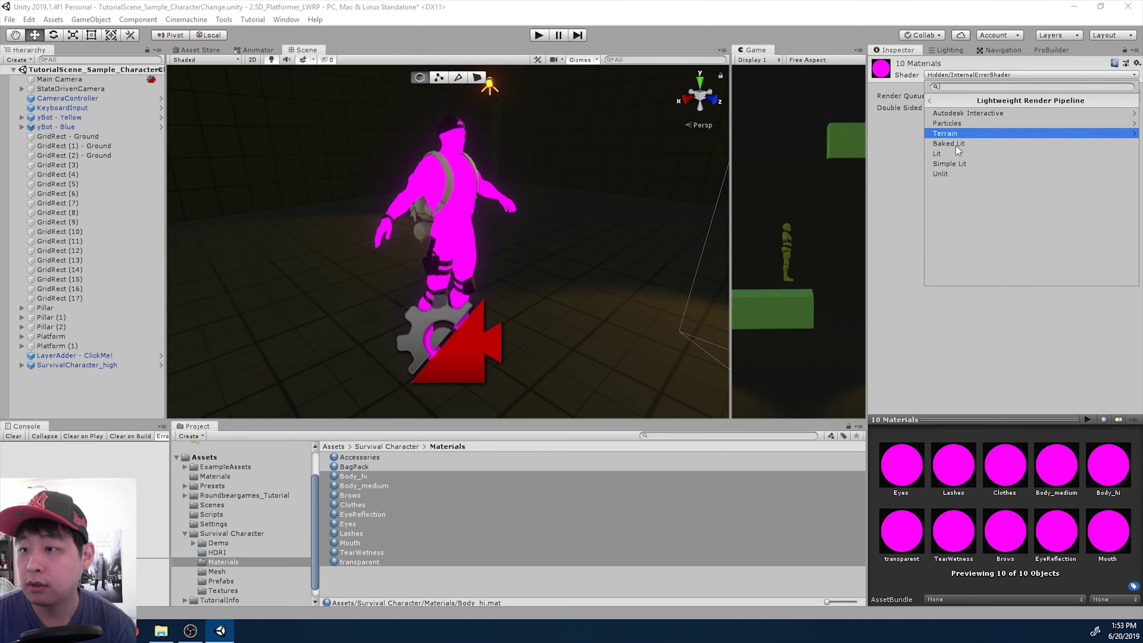
pyautogui.click(938, 154)
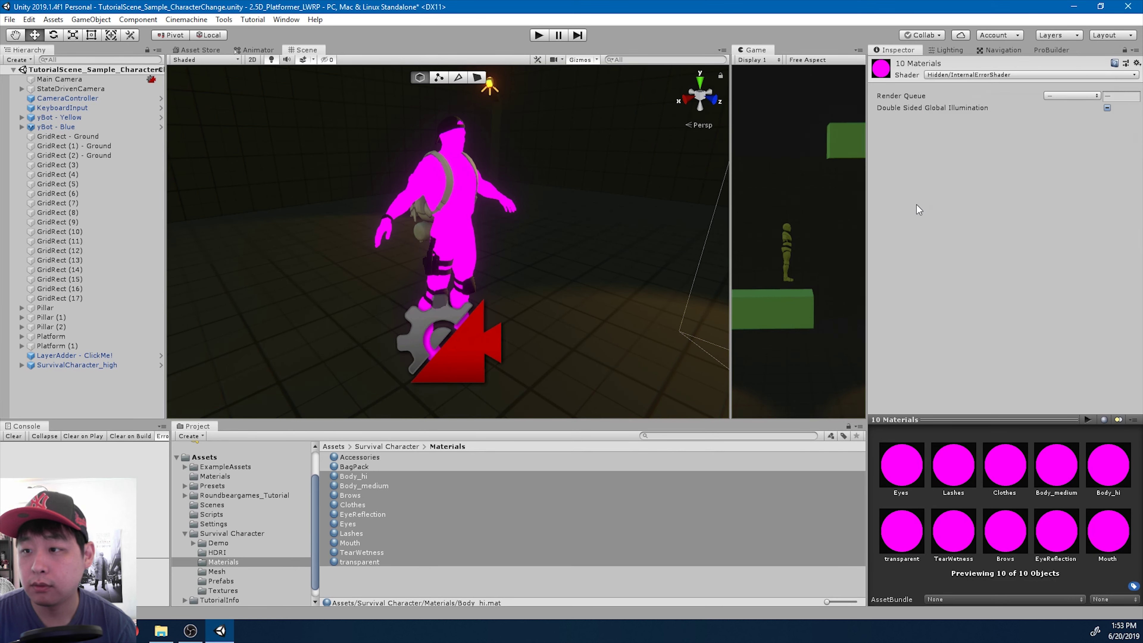
pyautogui.keyDown('alt'); pyautogui.moveTo(592, 344); pyautogui.dragTo(598, 279); pyautogui.keyUp('alt')
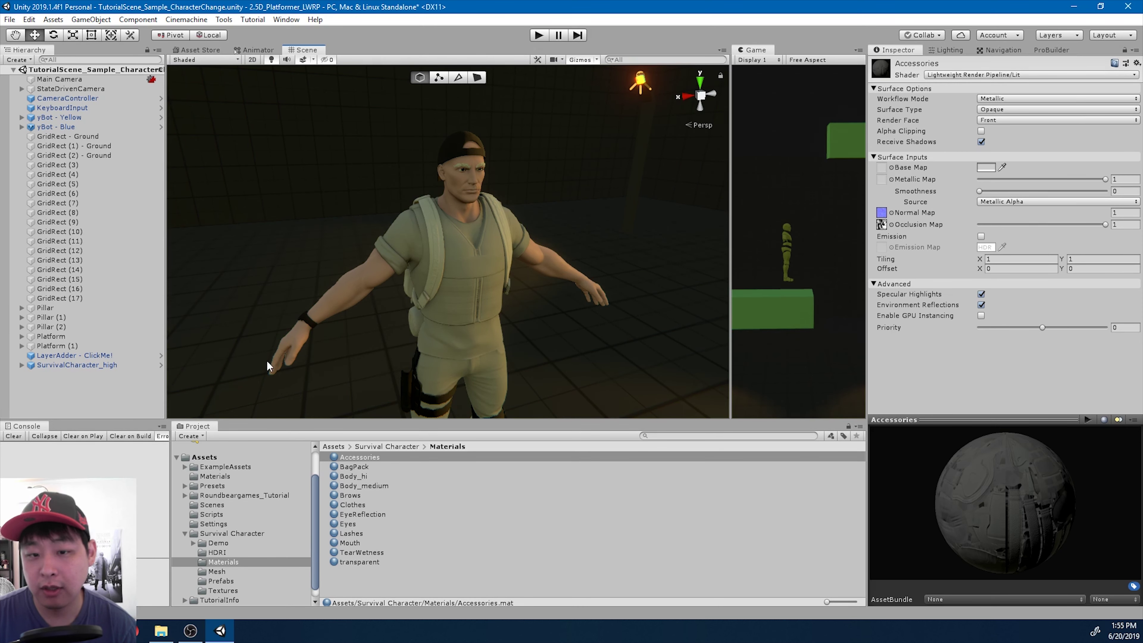
# Completely unpack the SurvivalCharacter_high prefab instance in the scene
pyautogui.keyDown('alt'); pyautogui.moveTo(599, 300); pyautogui.dragTo(602, 324); pyautogui.keyUp('alt')
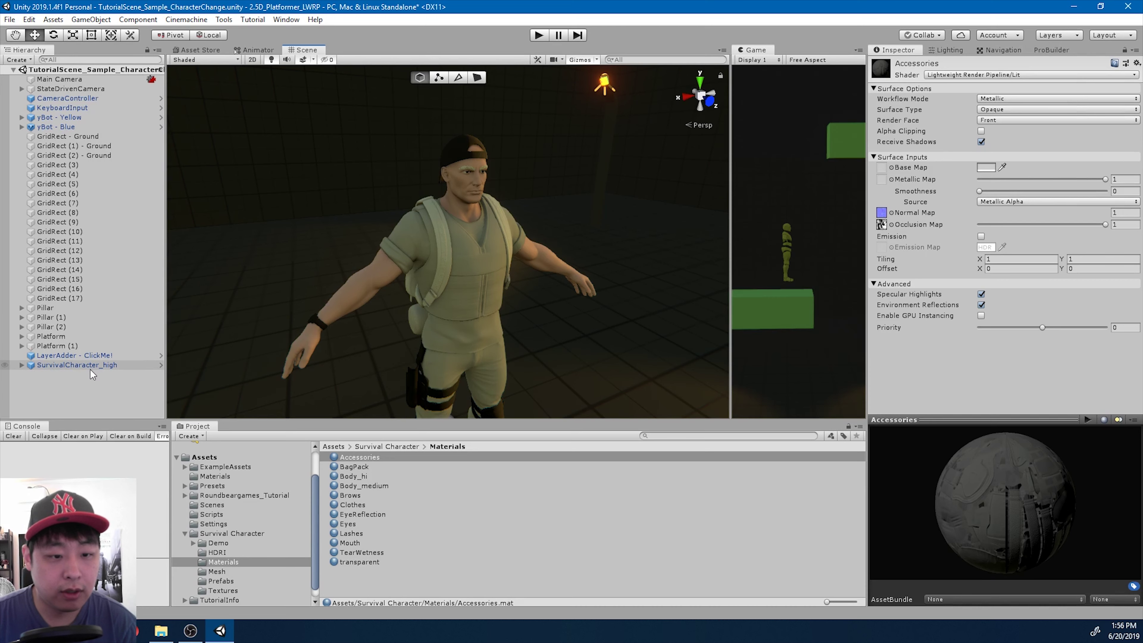
pyautogui.click(70, 365)
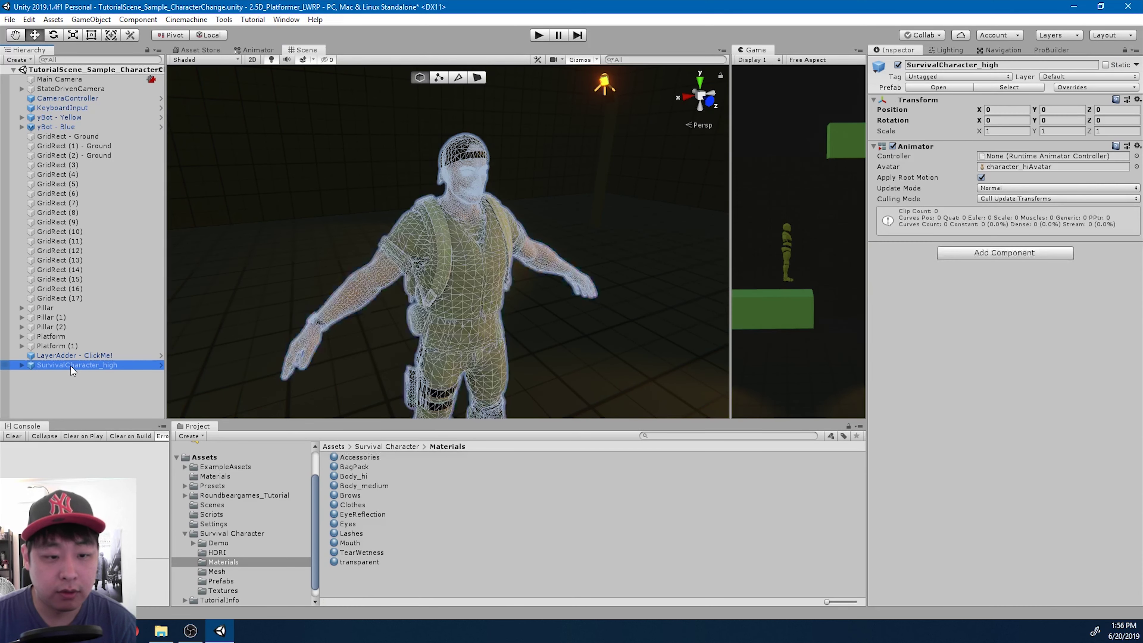
pyautogui.rightClick(94, 367)
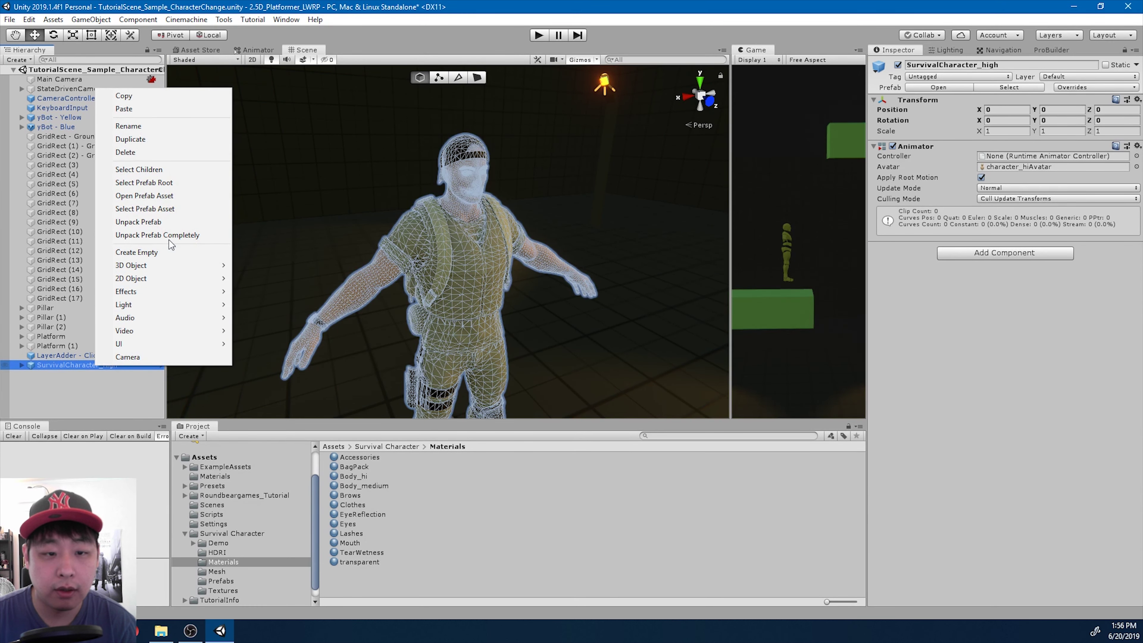
pyautogui.click(176, 233)
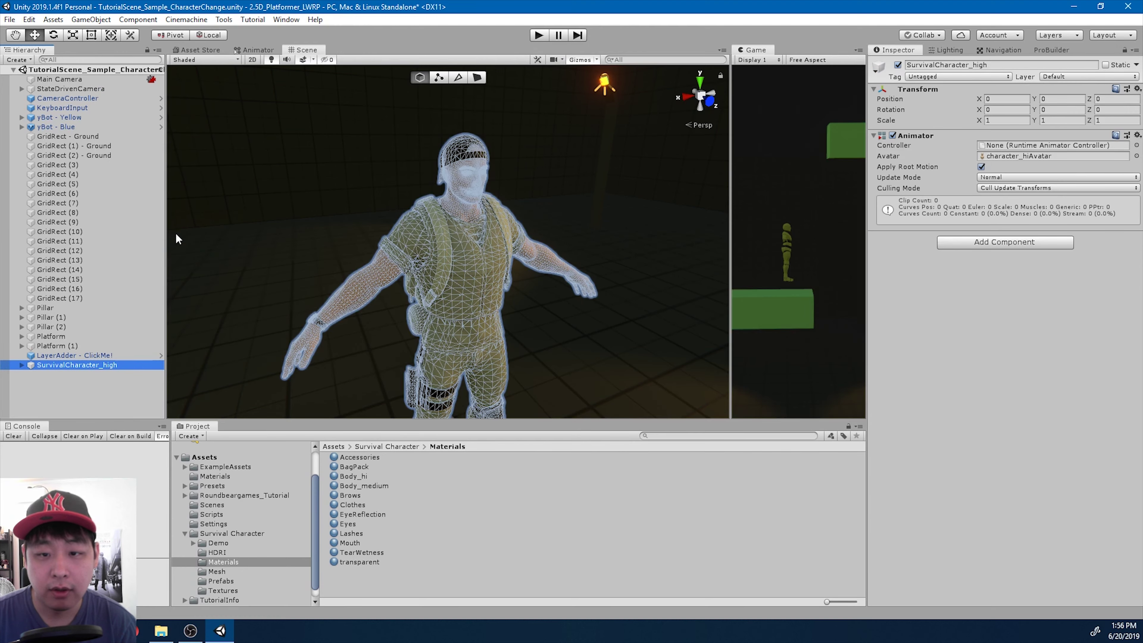
pyautogui.click(106, 387)
pyautogui.click(111, 365)
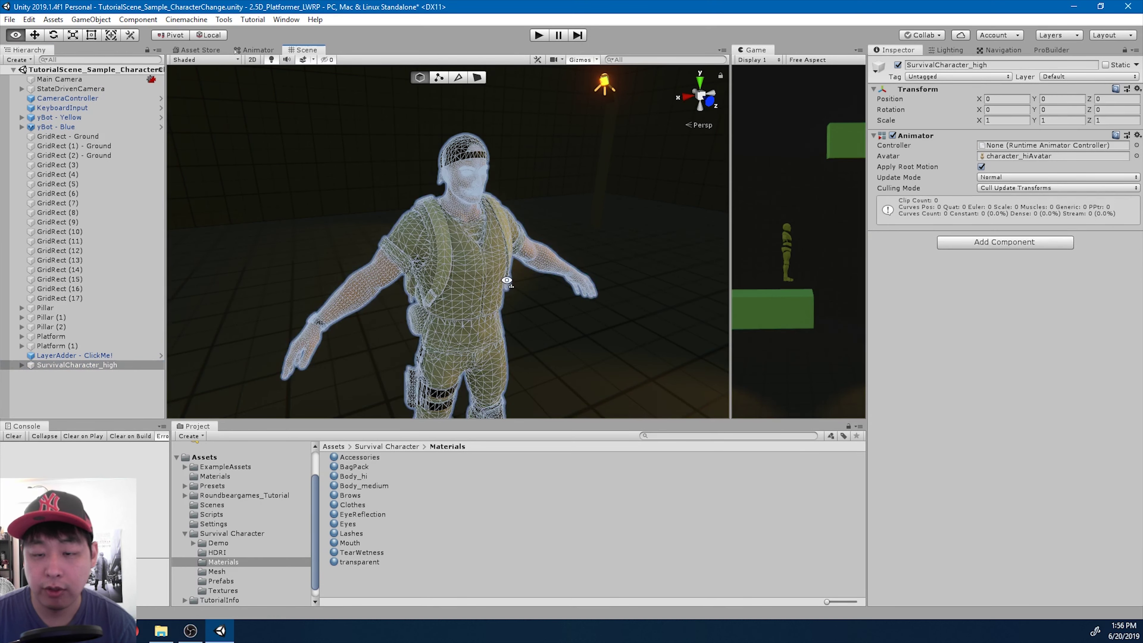
# Start the Ragdoll wizard for SurvivalCharacter_high and move its window closer to the character
pyautogui.keyDown('alt'); pyautogui.moveTo(518, 288); pyautogui.dragTo(548, 325); pyautogui.keyUp('alt')
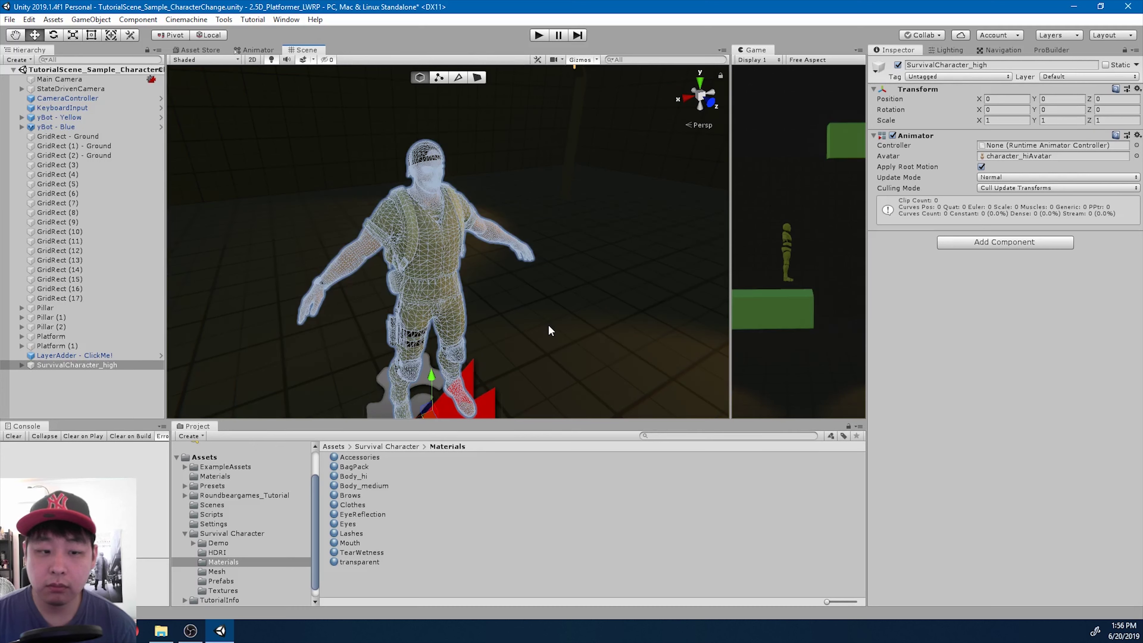
pyautogui.rightClick(113, 366)
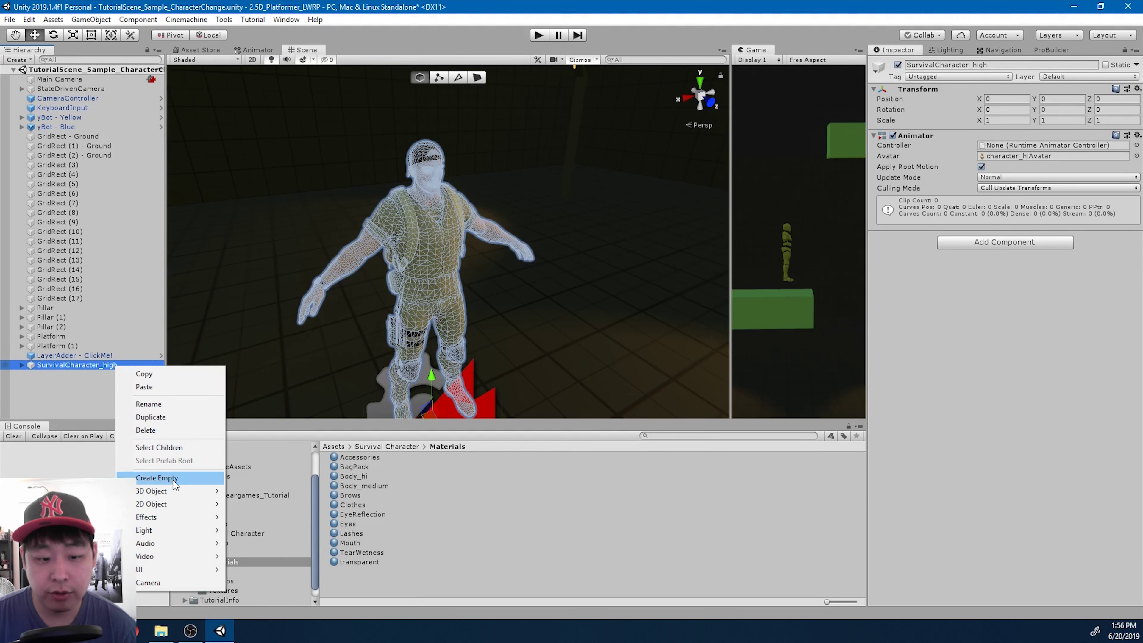
pyautogui.moveTo(177, 491)
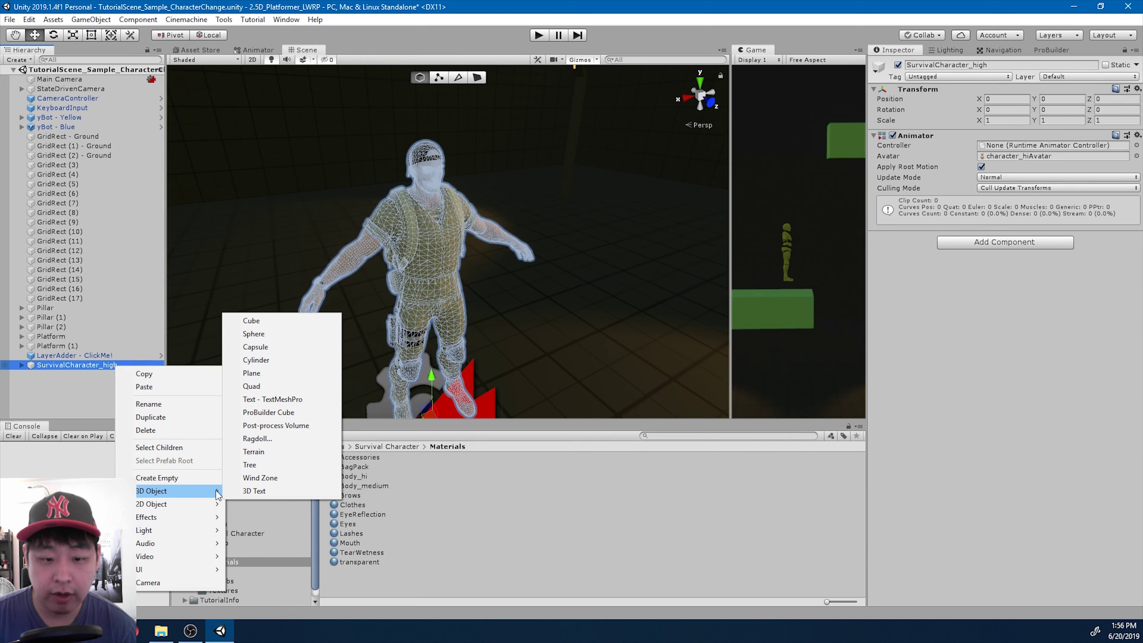
pyautogui.click(285, 439)
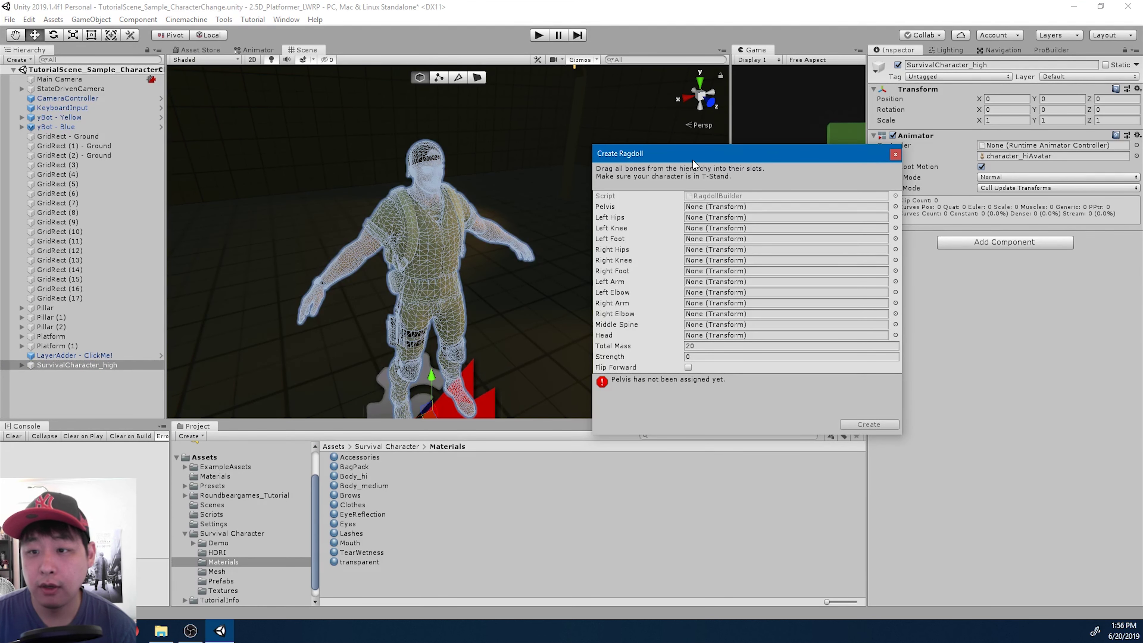
pyautogui.moveTo(693, 155); pyautogui.dragTo(649, 134)
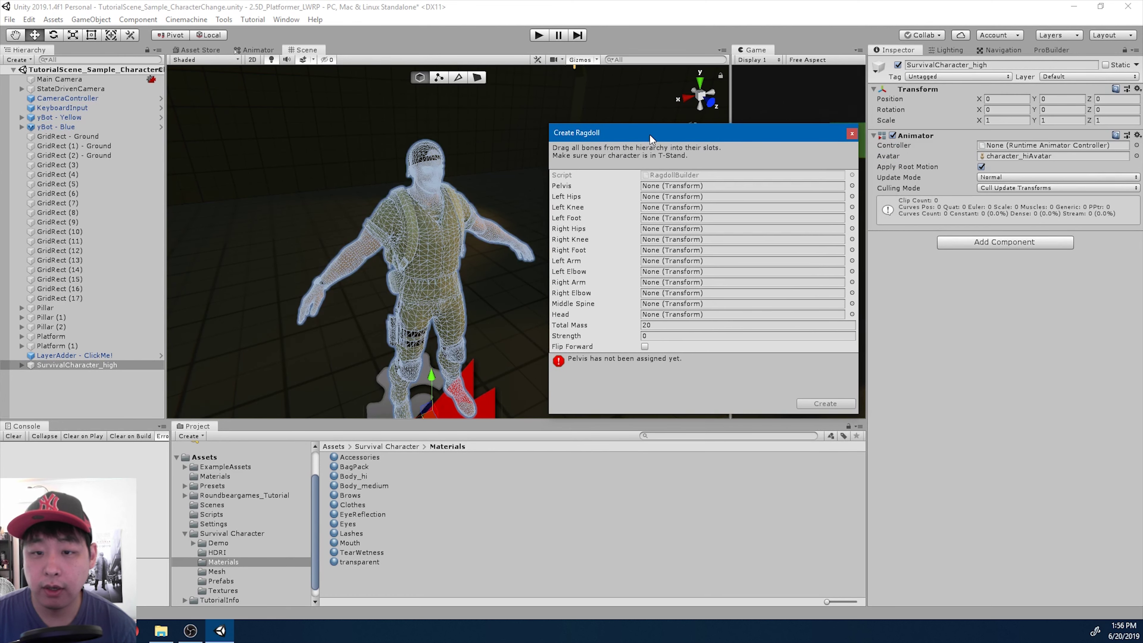
# Expand the character's skeleton and assign mixamorig:Hips as the ragdoll's Pelvis and mixamorig:LeftUpLeg as its Left Hips
pyautogui.click(22, 365)
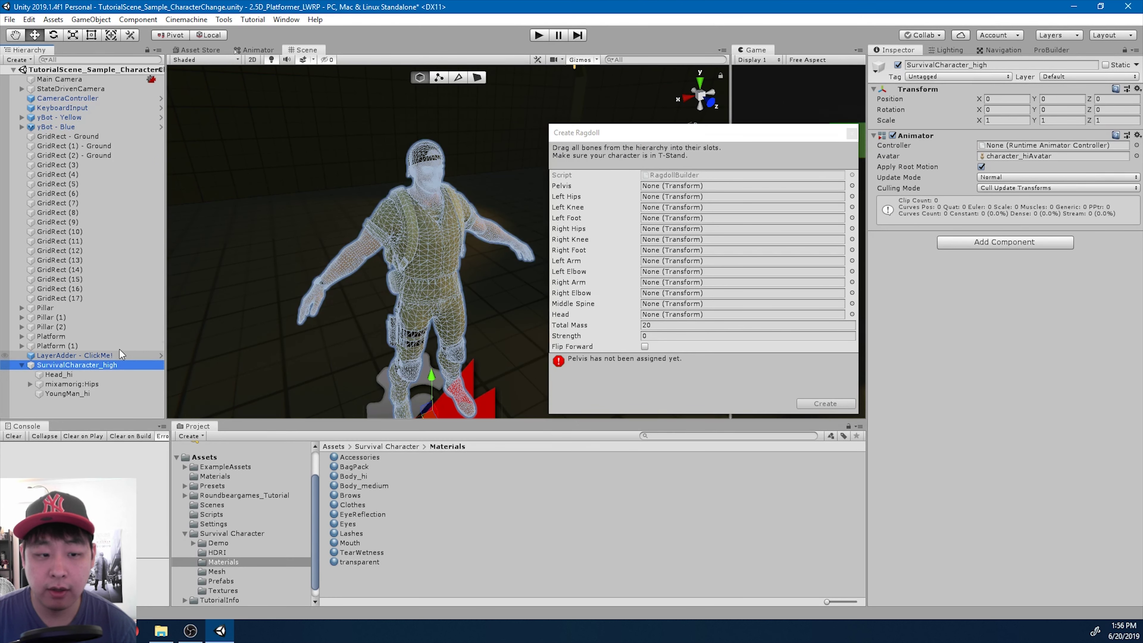
pyautogui.click(29, 386)
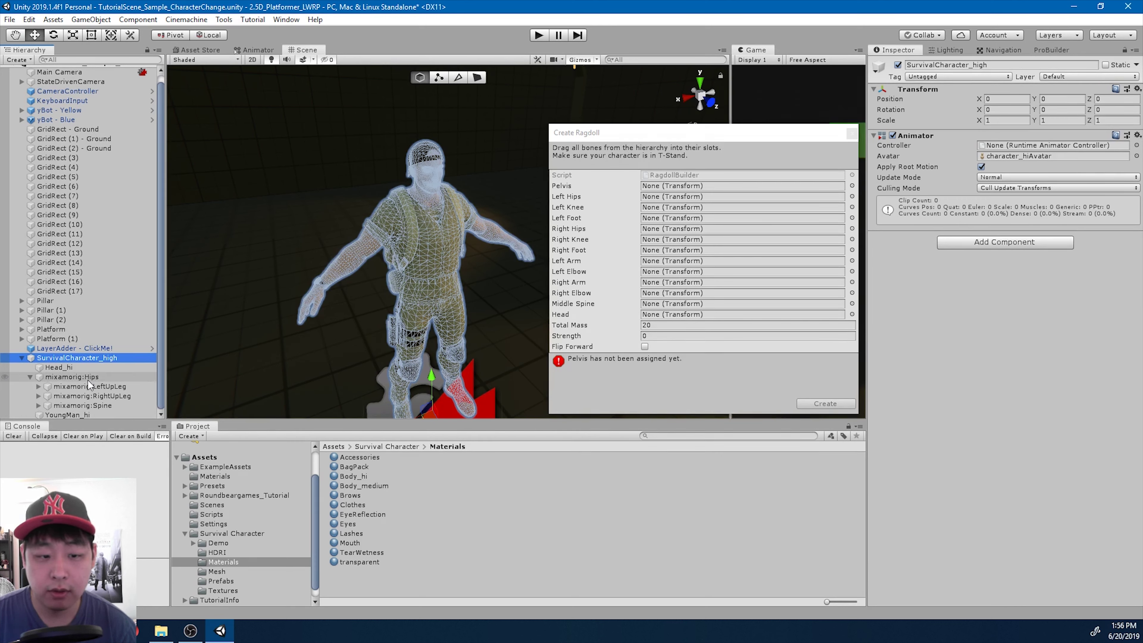
pyautogui.moveTo(87, 379); pyautogui.dragTo(664, 187)
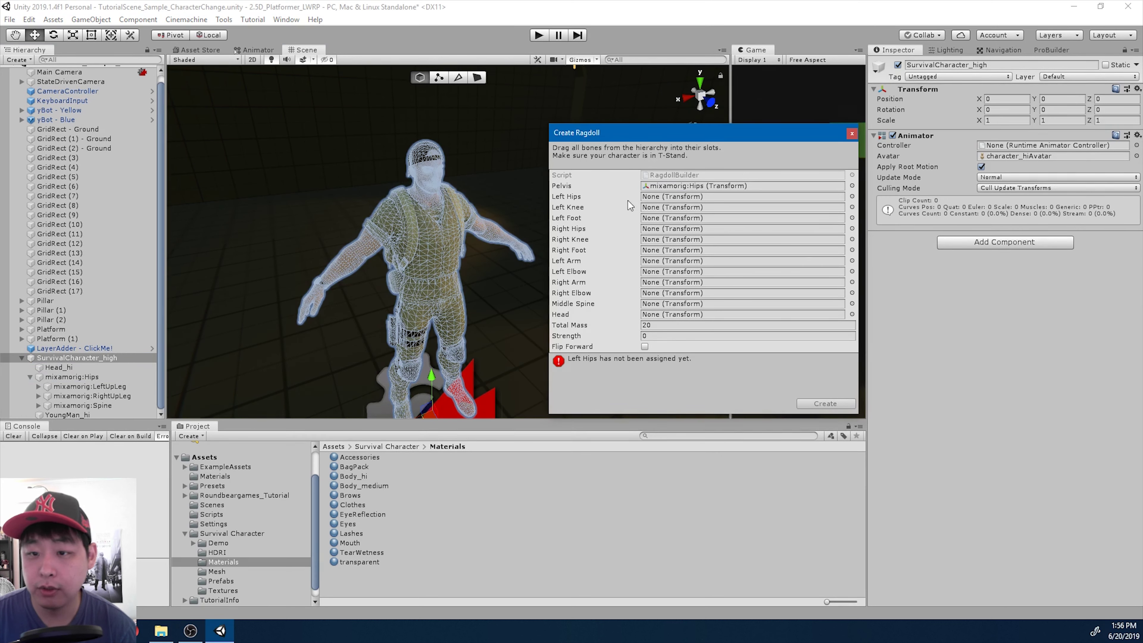
pyautogui.click(118, 386)
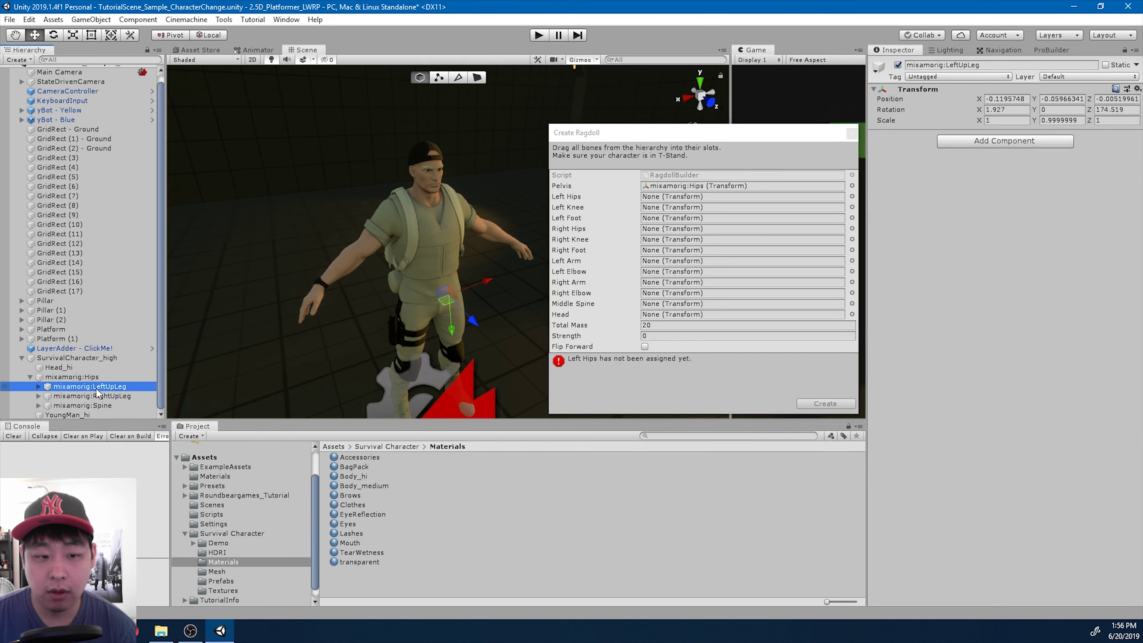
pyautogui.moveTo(94, 390); pyautogui.dragTo(663, 199)
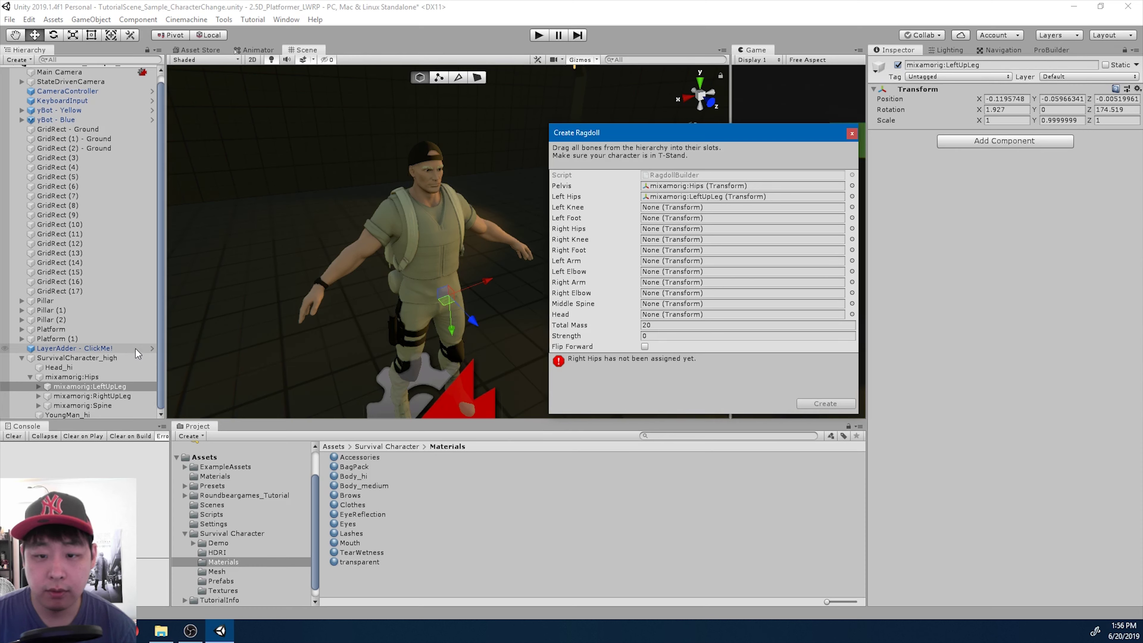
# Assign mixamorig:LeftLeg as the ragdoll's Left Knee and mixamorig:LeftFoot as its Left Foot
pyautogui.click(39, 386)
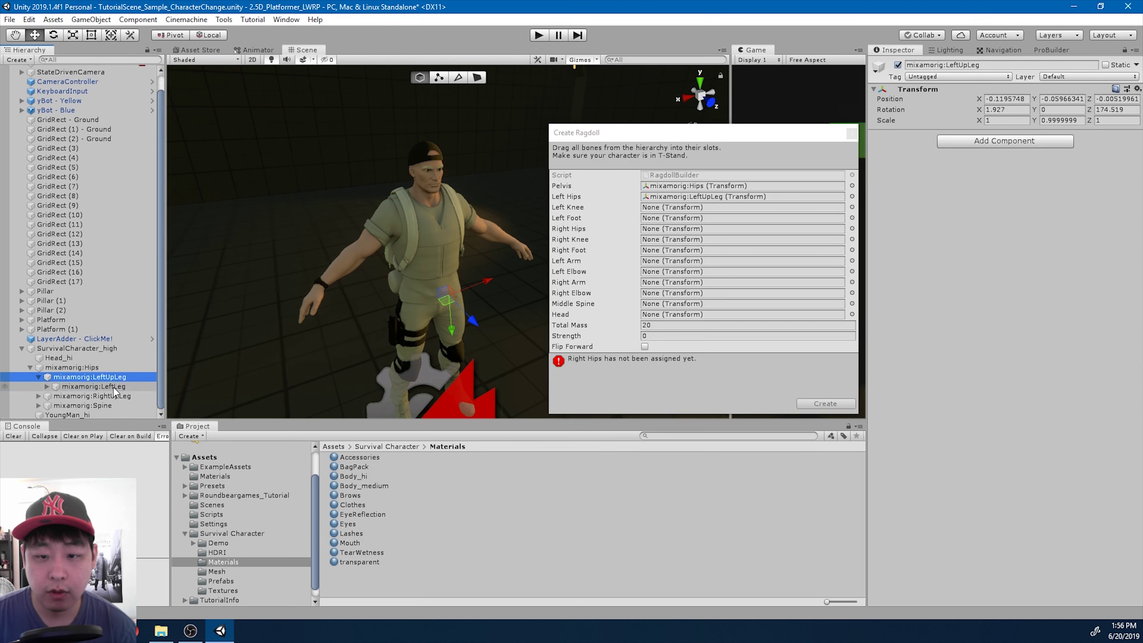
pyautogui.click(114, 388)
pyautogui.moveTo(111, 390); pyautogui.dragTo(651, 209)
pyautogui.click(46, 387)
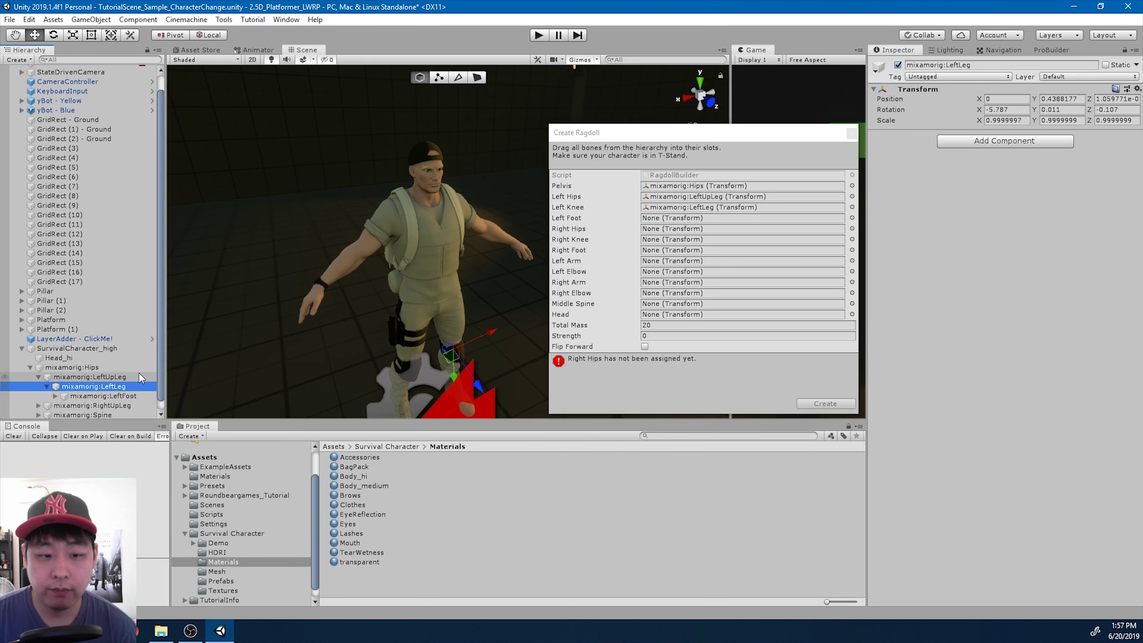
pyautogui.click(122, 387)
pyautogui.moveTo(123, 386); pyautogui.dragTo(695, 223)
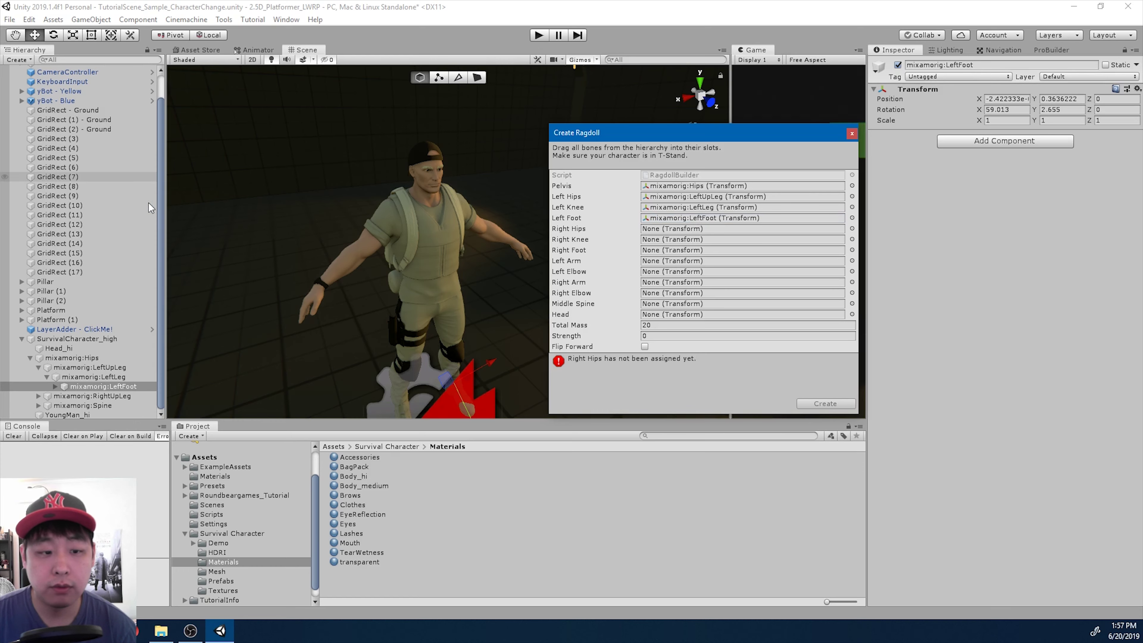
# Raise SurvivalCharacter_high to about Y 0.75 and move the Create Ragdoll window slightly out of the way
pyautogui.click(104, 338)
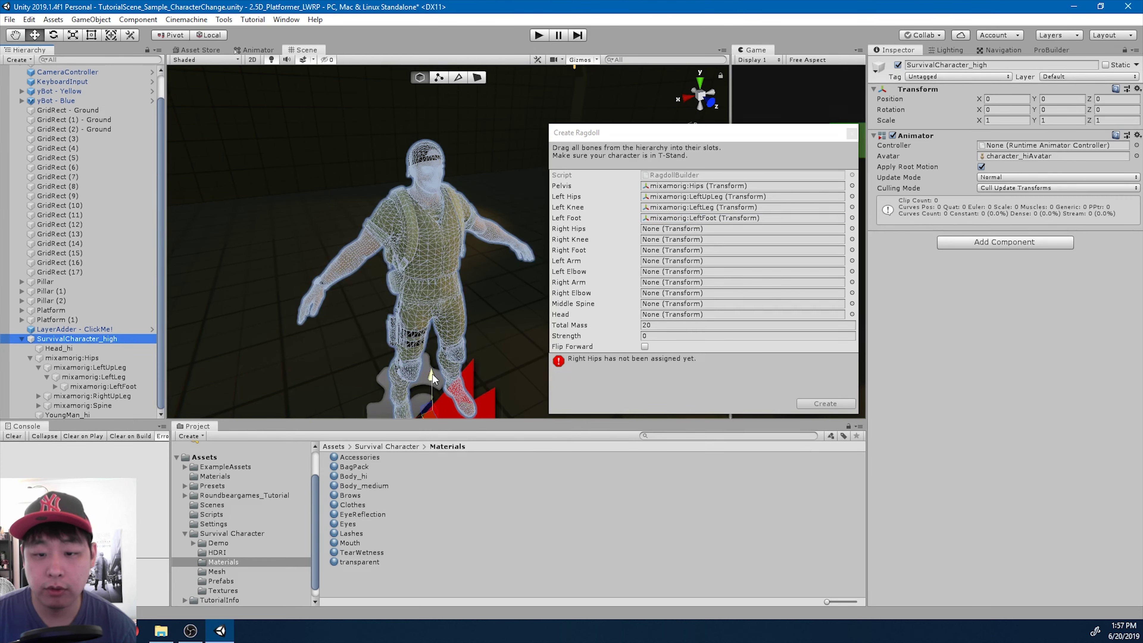
pyautogui.moveTo(432, 373); pyautogui.dragTo(452, 207)
pyautogui.scroll(3, 444, 252)
pyautogui.scroll(-2, 444, 252)
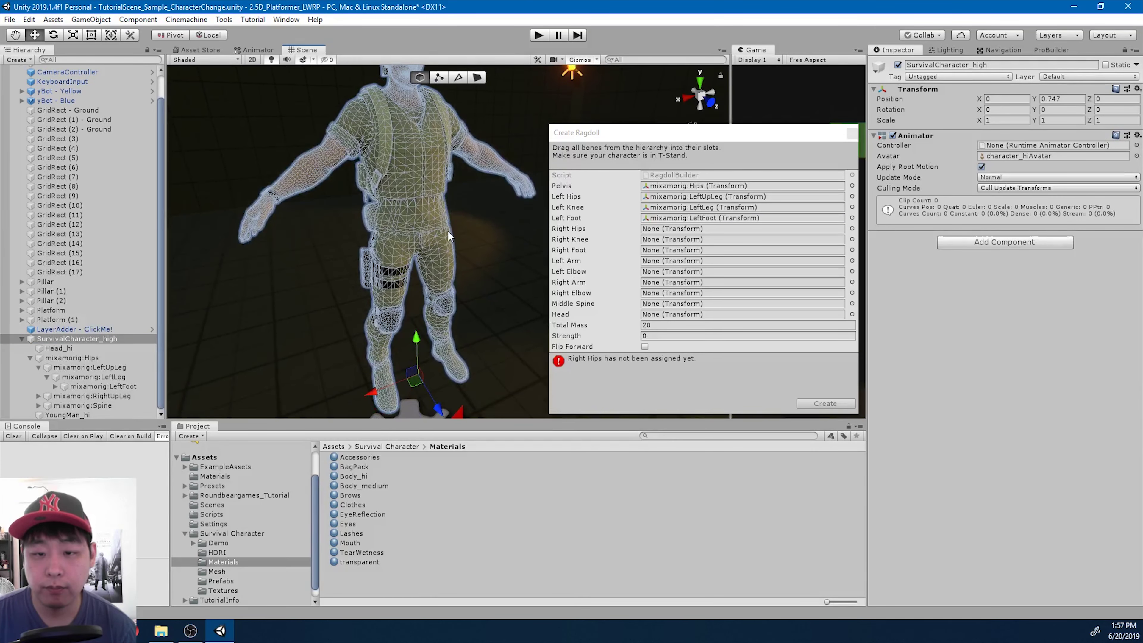
pyautogui.moveTo(632, 130); pyautogui.dragTo(629, 117)
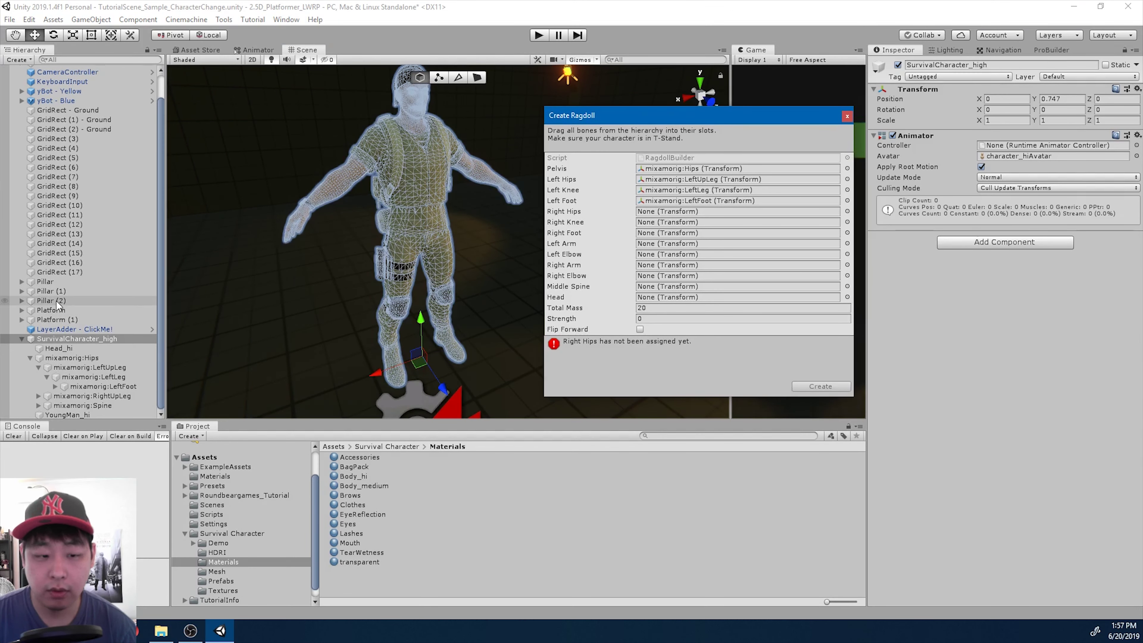
# Assign mixamorig:RightUpLeg, mixamorig:RightLeg and mixamorig:RightFoot as the ragdoll's Right Hips, Right Knee and Right Foot
pyautogui.click(42, 398)
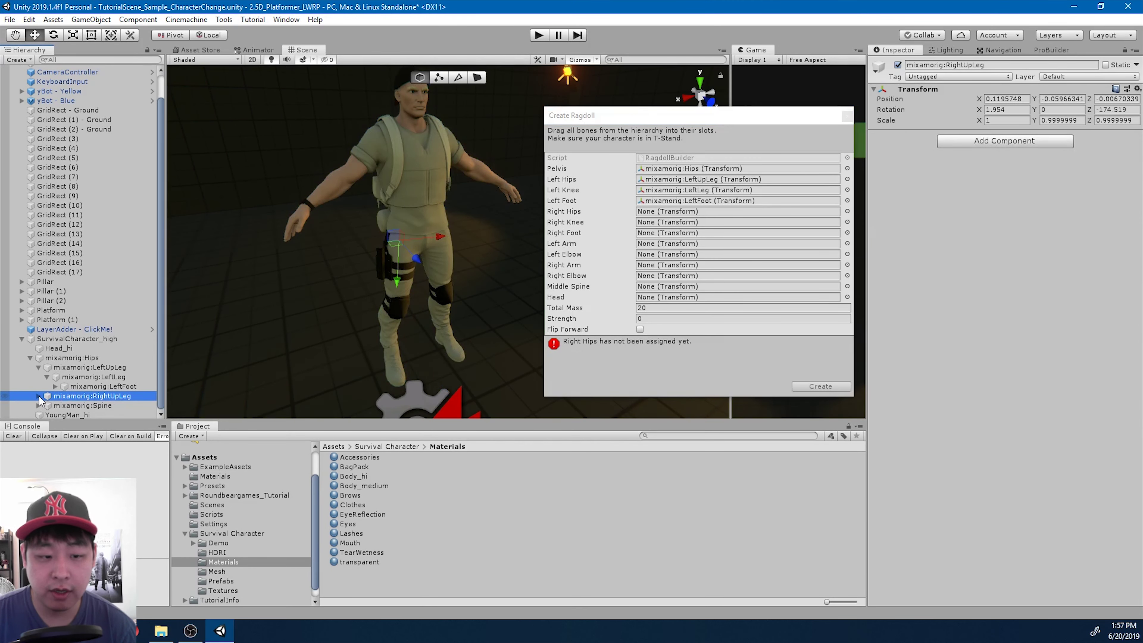
pyautogui.click(39, 397)
pyautogui.moveTo(119, 398); pyautogui.dragTo(663, 217)
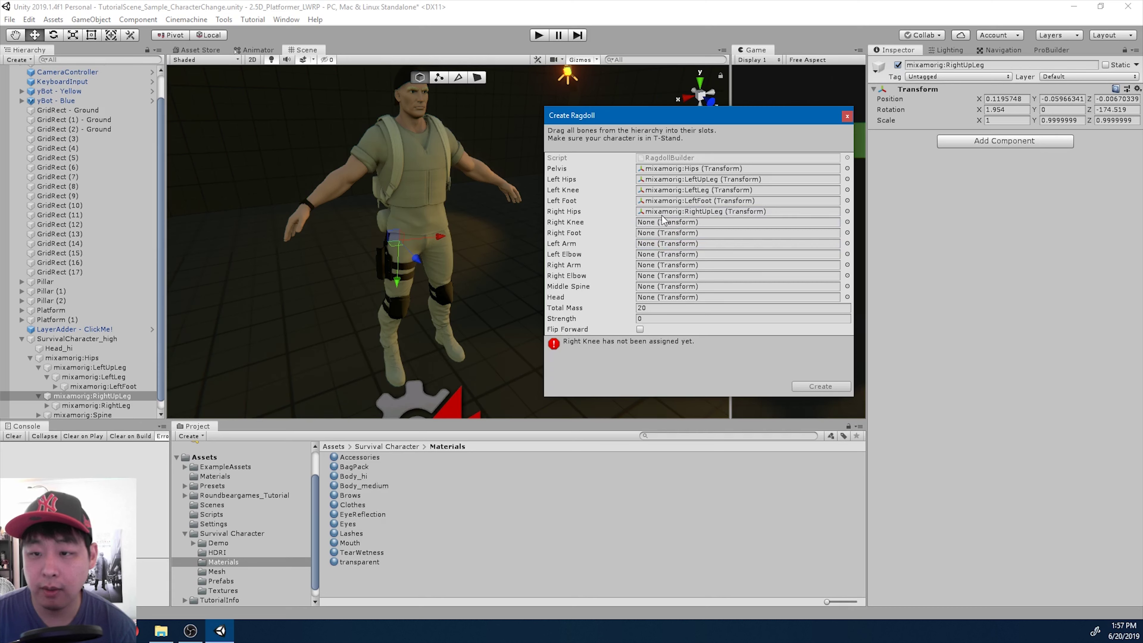
pyautogui.scroll(-1, 131, 387)
pyautogui.click(126, 397)
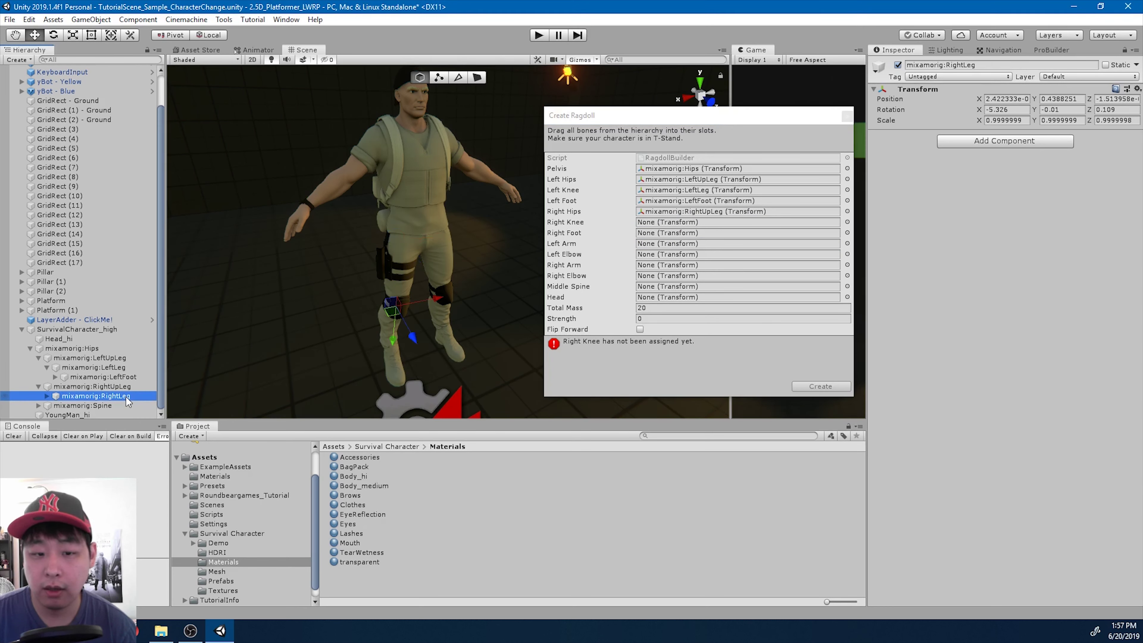
pyautogui.moveTo(126, 397); pyautogui.dragTo(671, 222)
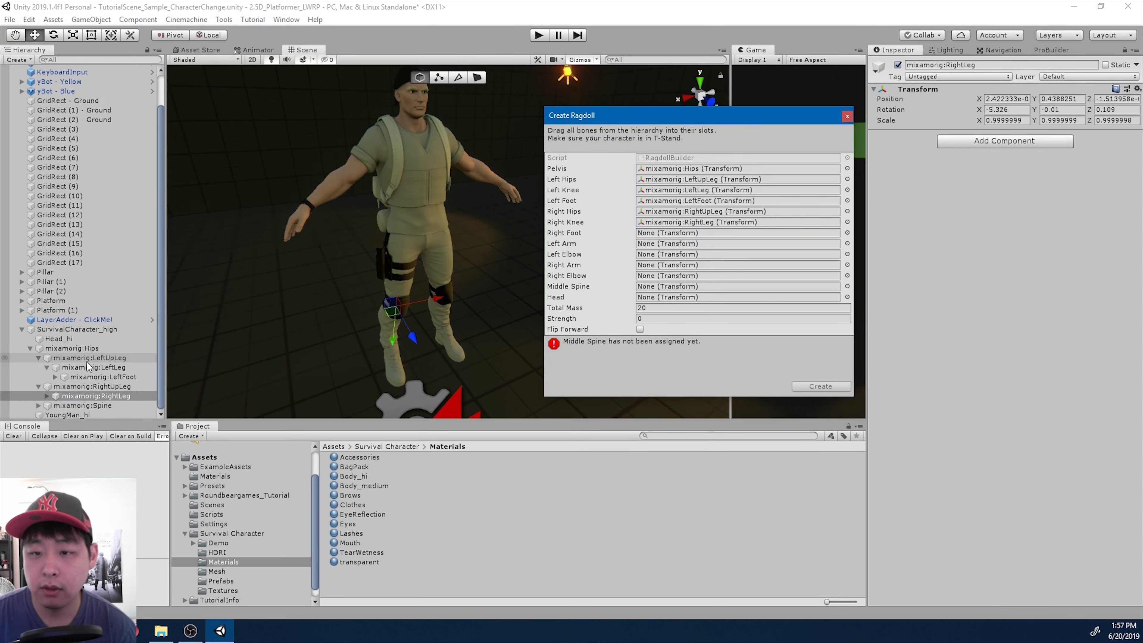
pyautogui.click(46, 397)
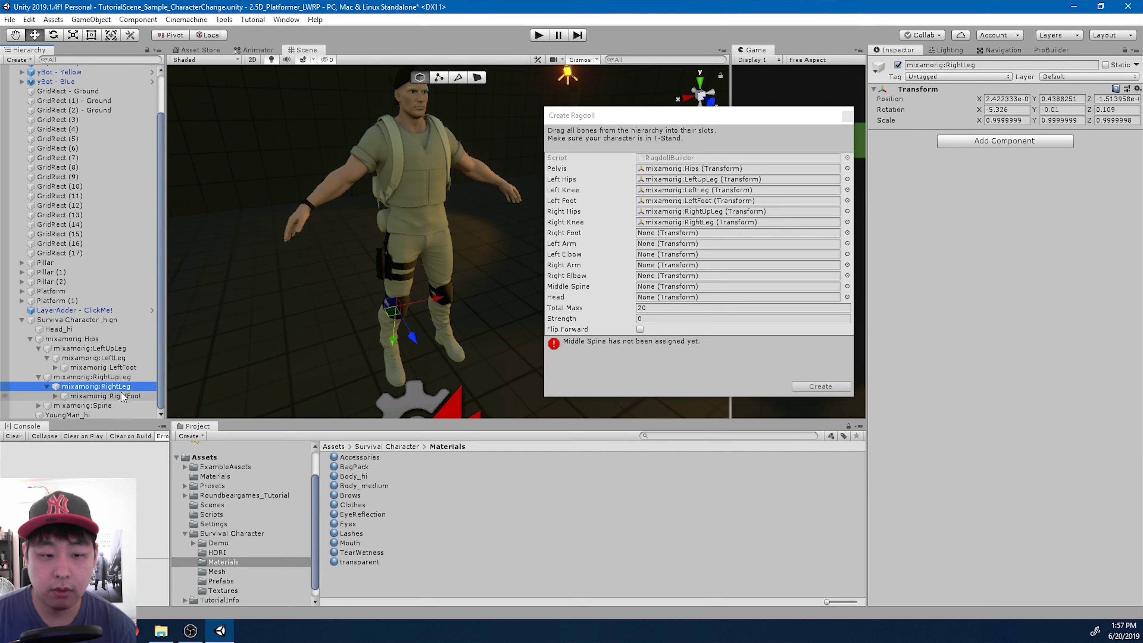
pyautogui.moveTo(122, 397); pyautogui.dragTo(675, 234)
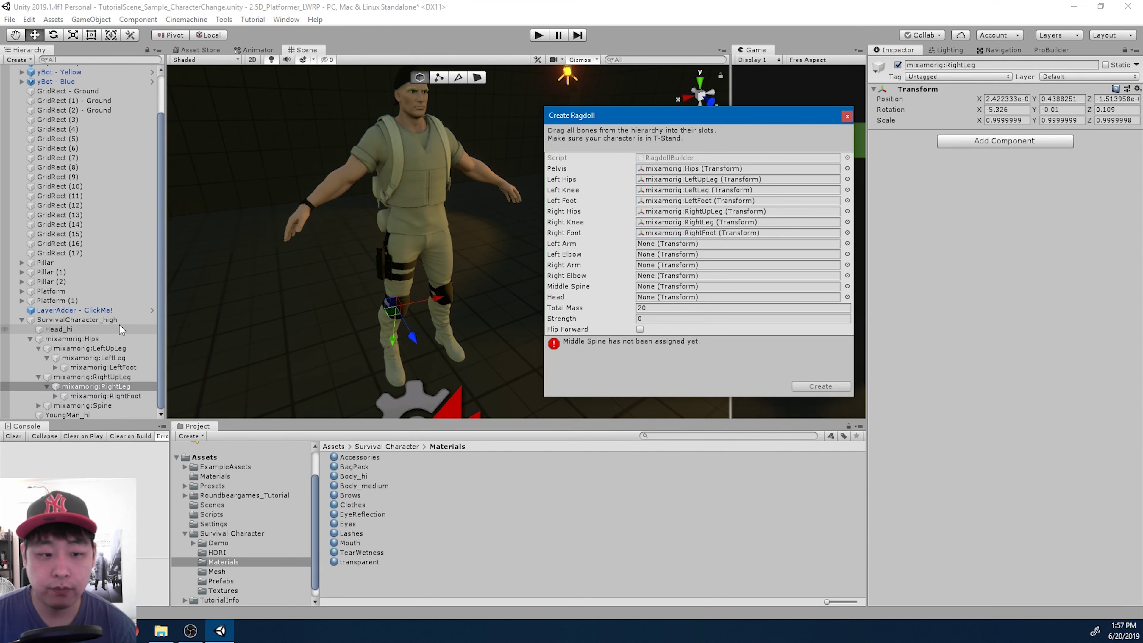
# Expand the mixamorig:Spine hierarchy through Spine2, LeftShoulder and LeftArm down to the mixamorig:LeftForeArm bone
pyautogui.click(37, 406)
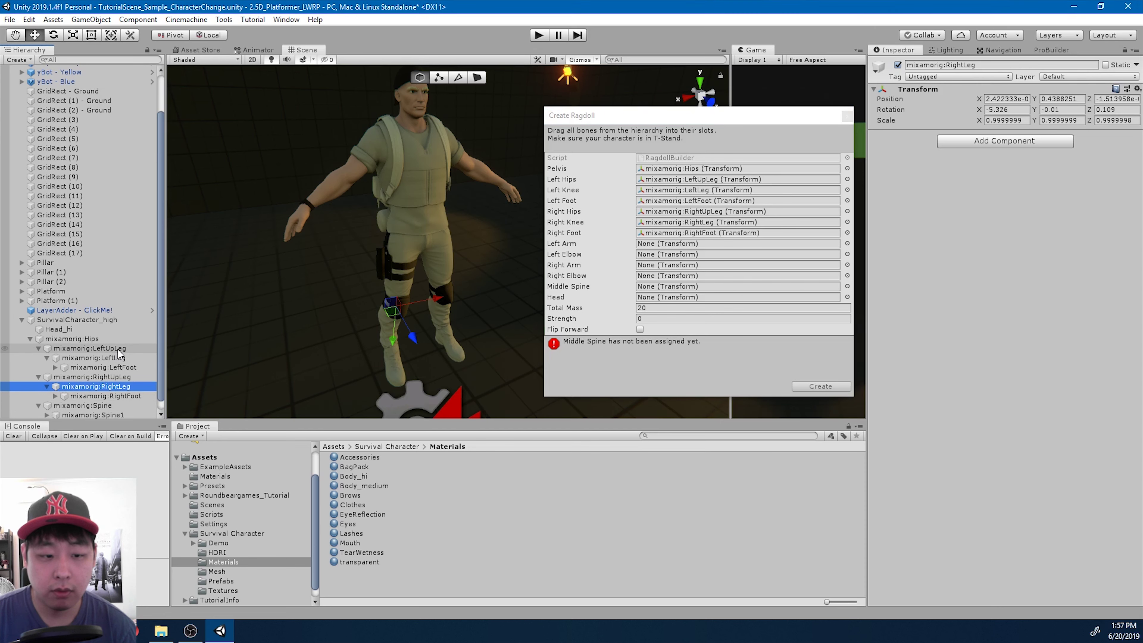
pyautogui.click(48, 406)
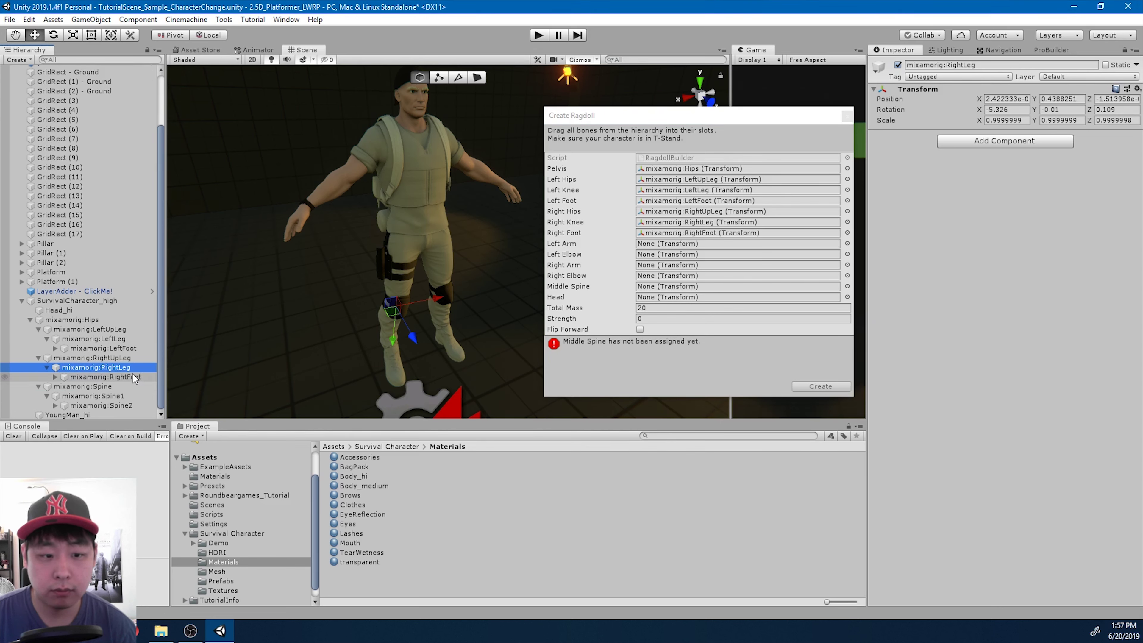
pyautogui.click(53, 407)
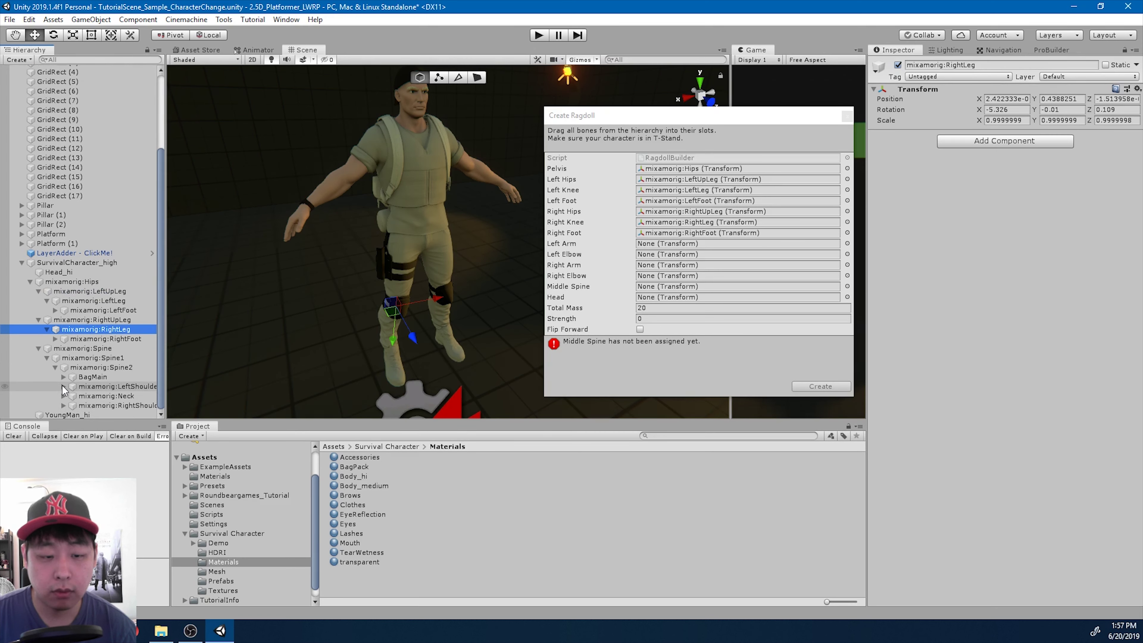
pyautogui.click(64, 387)
pyautogui.click(111, 397)
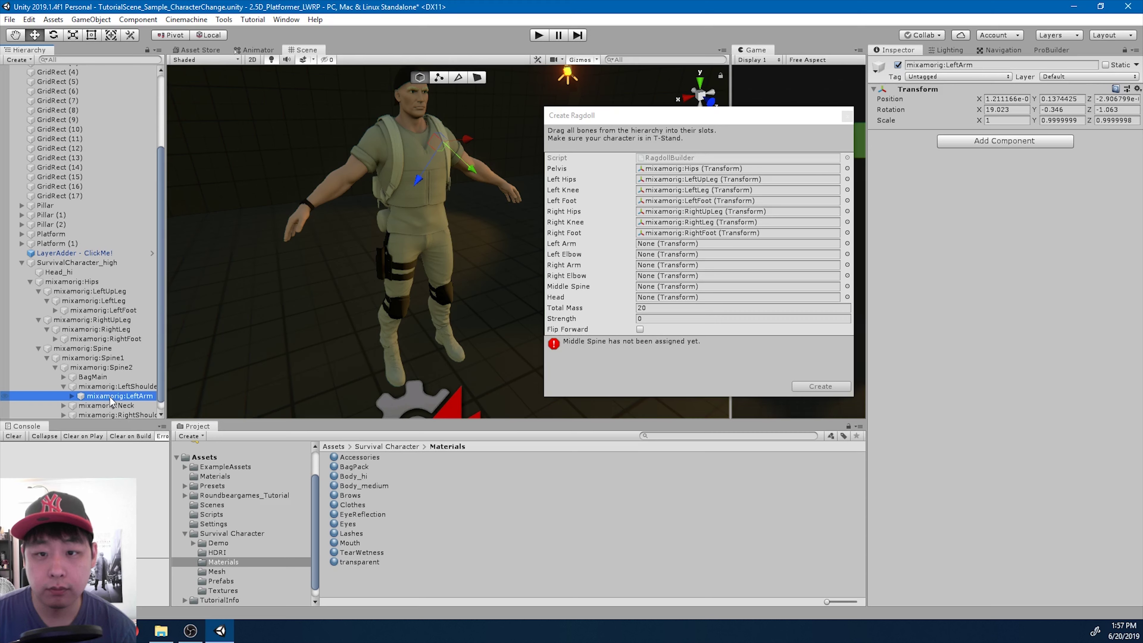
pyautogui.click(70, 396)
pyautogui.click(114, 406)
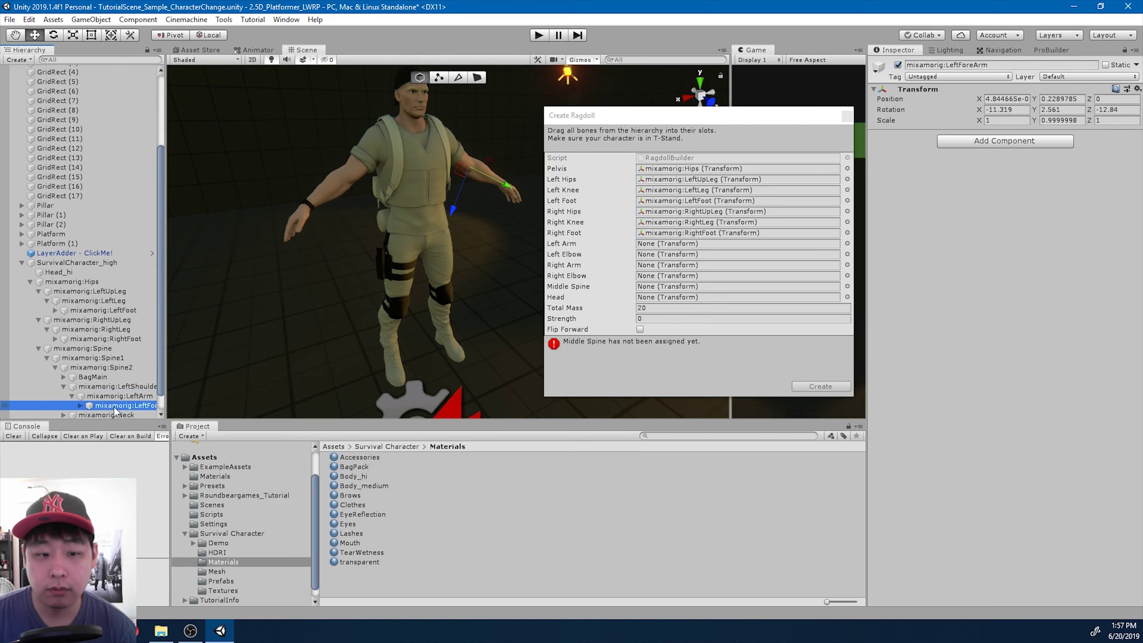
# Assign mixamorig:LeftArm as the ragdoll's Left Arm and mixamorig:LeftForeArm as its Left Elbow
pyautogui.click(117, 397)
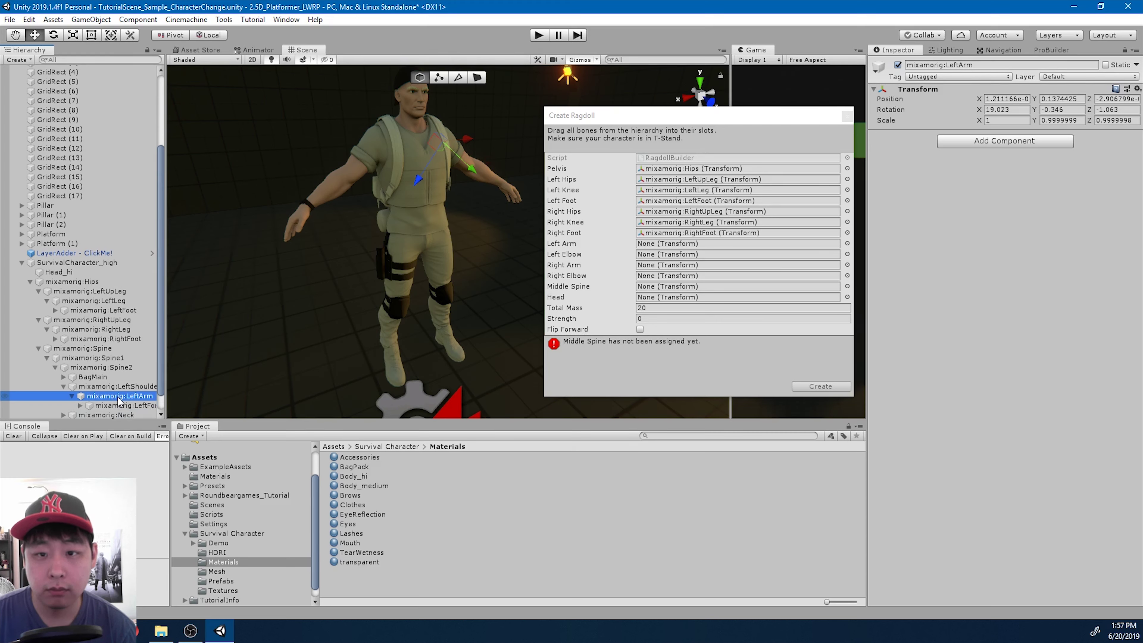
pyautogui.click(119, 387)
pyautogui.click(128, 396)
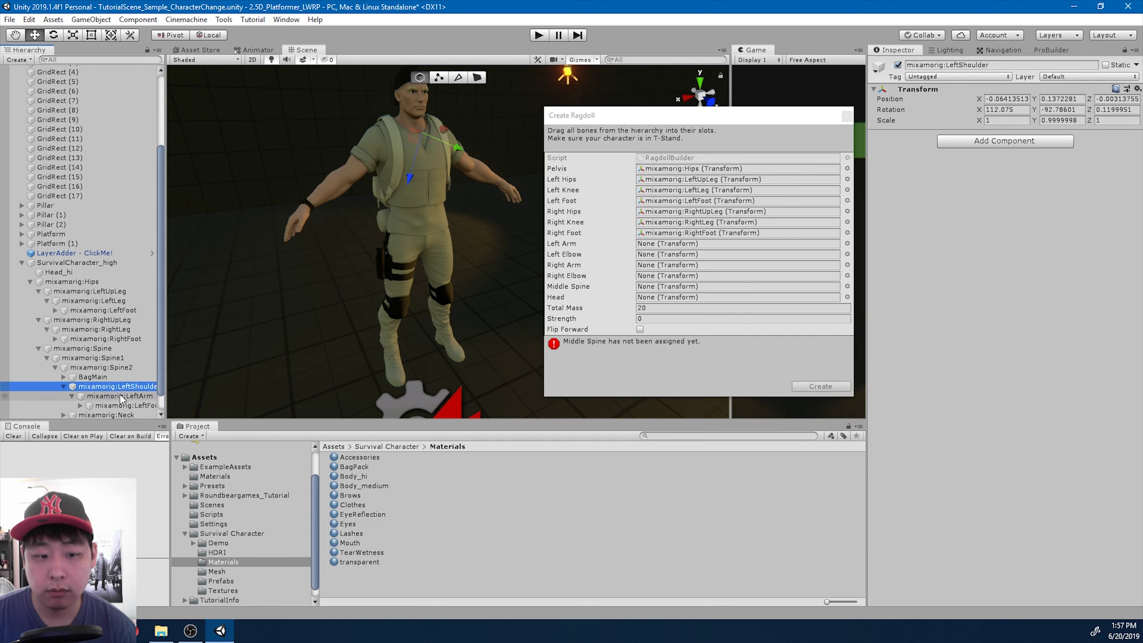
pyautogui.moveTo(121, 400); pyautogui.dragTo(652, 246)
pyautogui.scroll(-2, 138, 360)
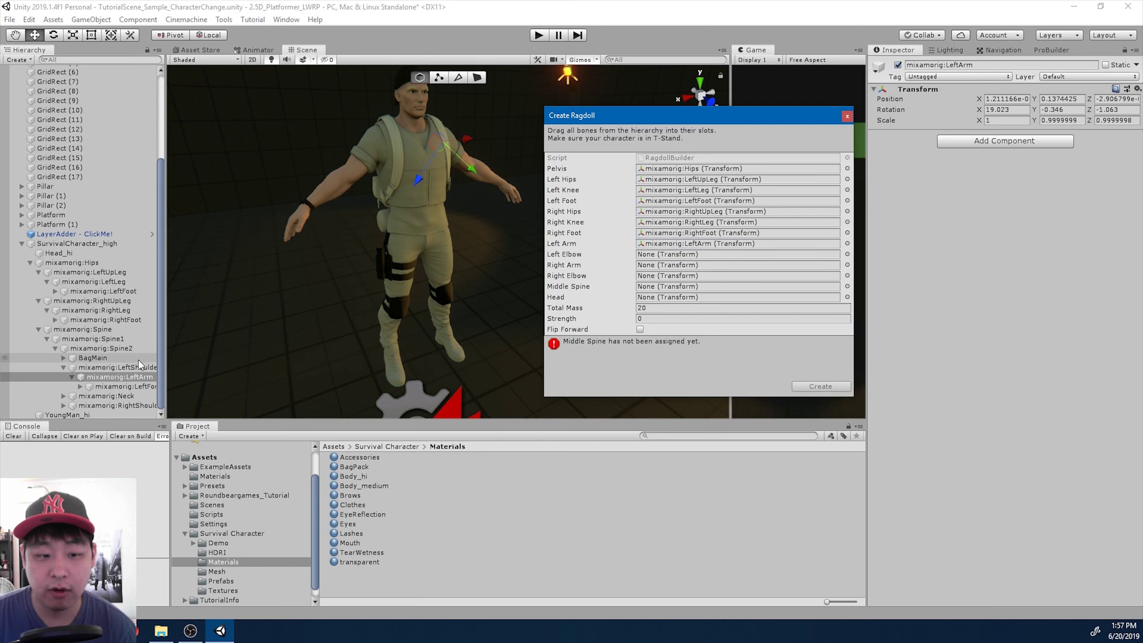
pyautogui.click(138, 388)
pyautogui.moveTo(135, 389); pyautogui.dragTo(657, 259)
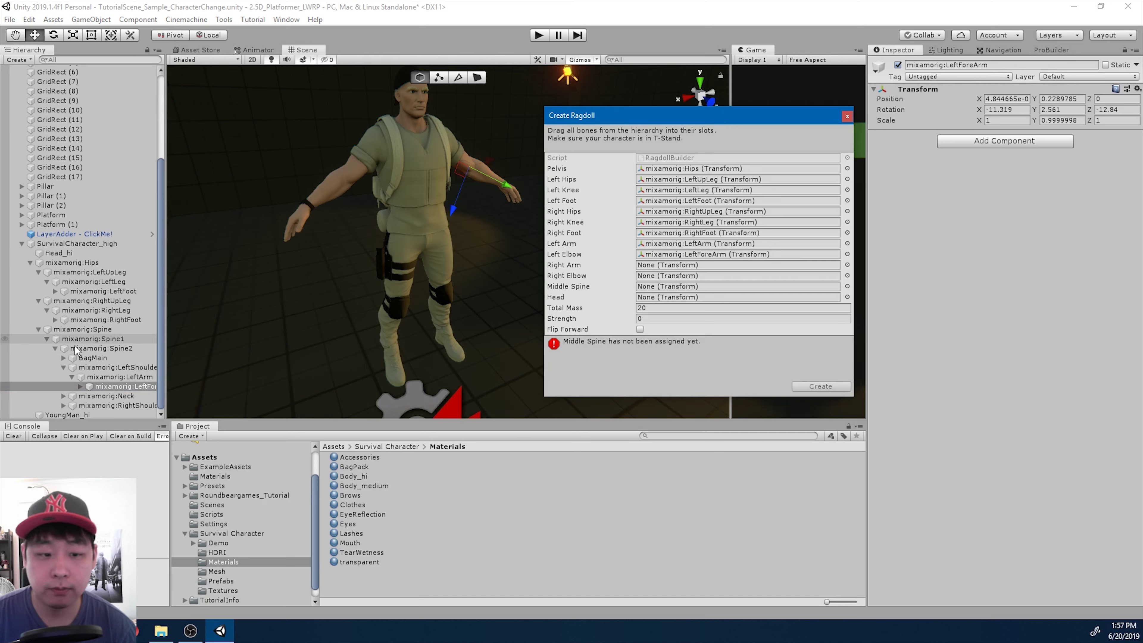
# Expand the right shoulder's bones and assign mixamorig:RightArm as the ragdoll's Right Arm and mixamorig:RightForeArm as its Right Elbow
pyautogui.click(62, 406)
pyautogui.moveTo(134, 408); pyautogui.dragTo(654, 269)
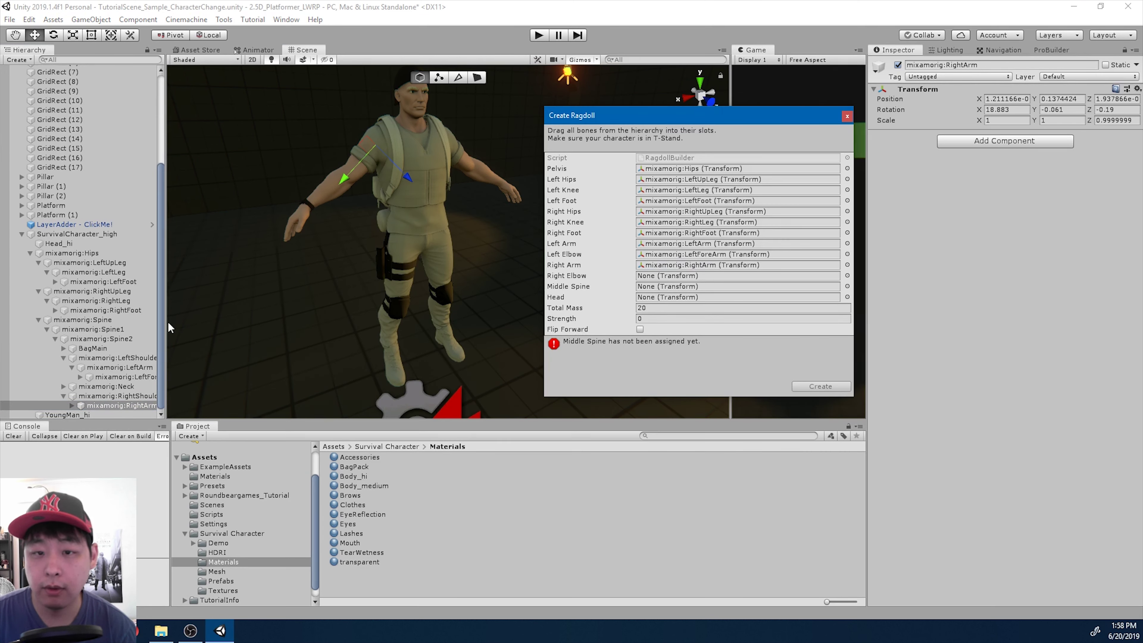
pyautogui.click(72, 406)
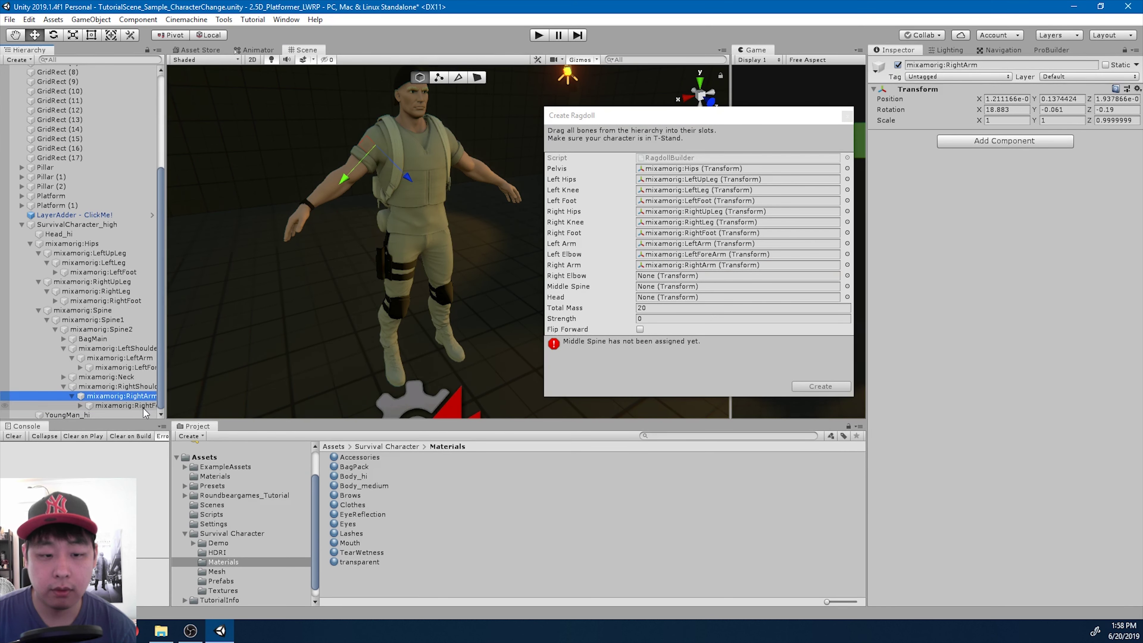
pyautogui.moveTo(140, 408); pyautogui.dragTo(657, 276)
# Widen the Hierarchy so the bone names fit, and assign mixamorig:Spine1 as the ragdoll's Middle Spine
pyautogui.moveTo(168, 335); pyautogui.dragTo(203, 336)
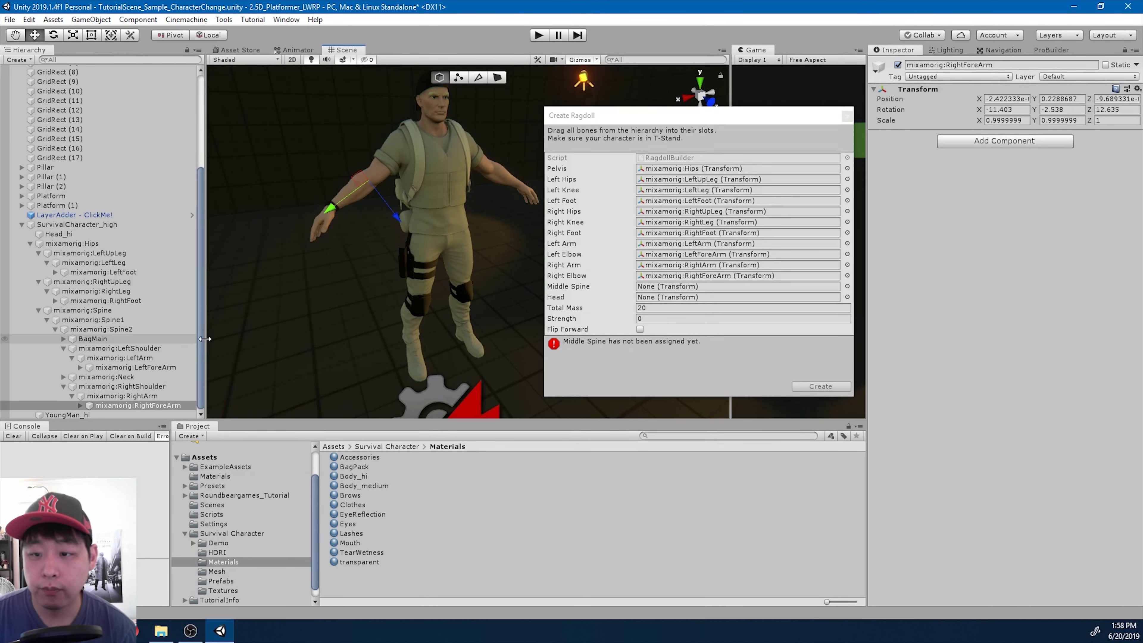
pyautogui.click(115, 321)
pyautogui.moveTo(104, 321); pyautogui.dragTo(648, 287)
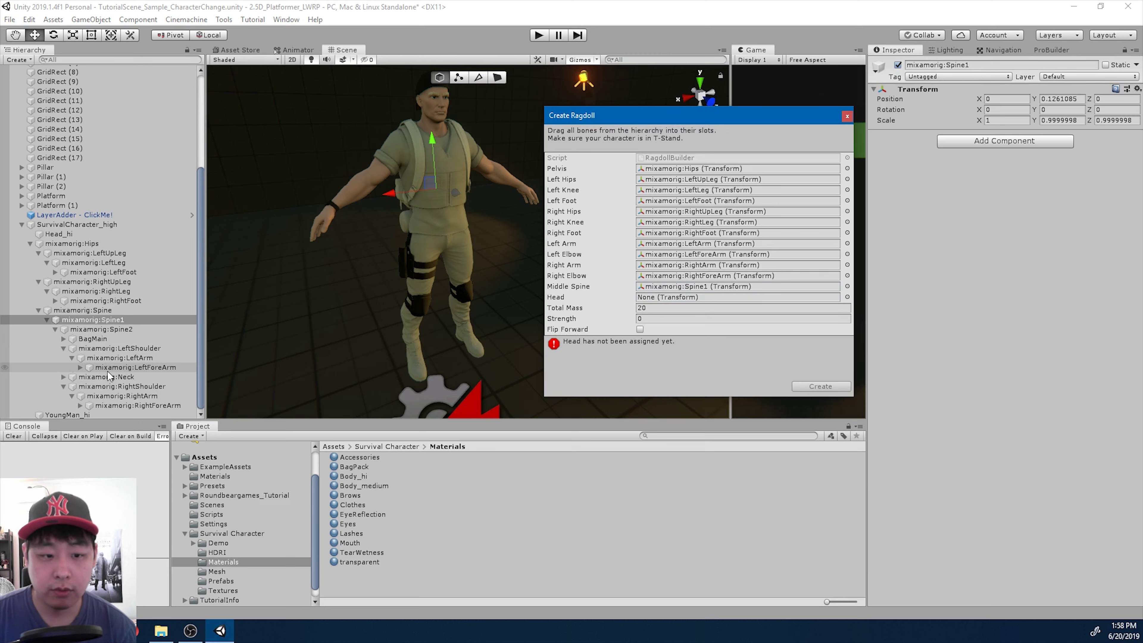
# Assign mixamorig:Head, found under the neck bone, as the ragdoll's Head and create the ragdoll
pyautogui.click(64, 377)
pyautogui.click(122, 387)
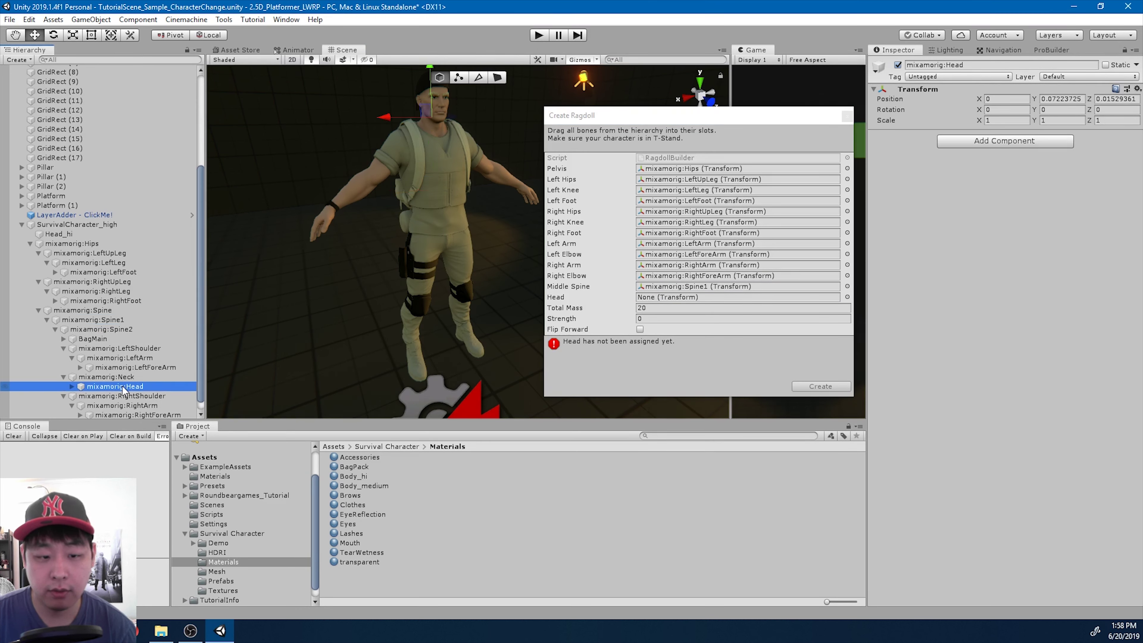
pyautogui.moveTo(141, 388); pyautogui.dragTo(668, 296)
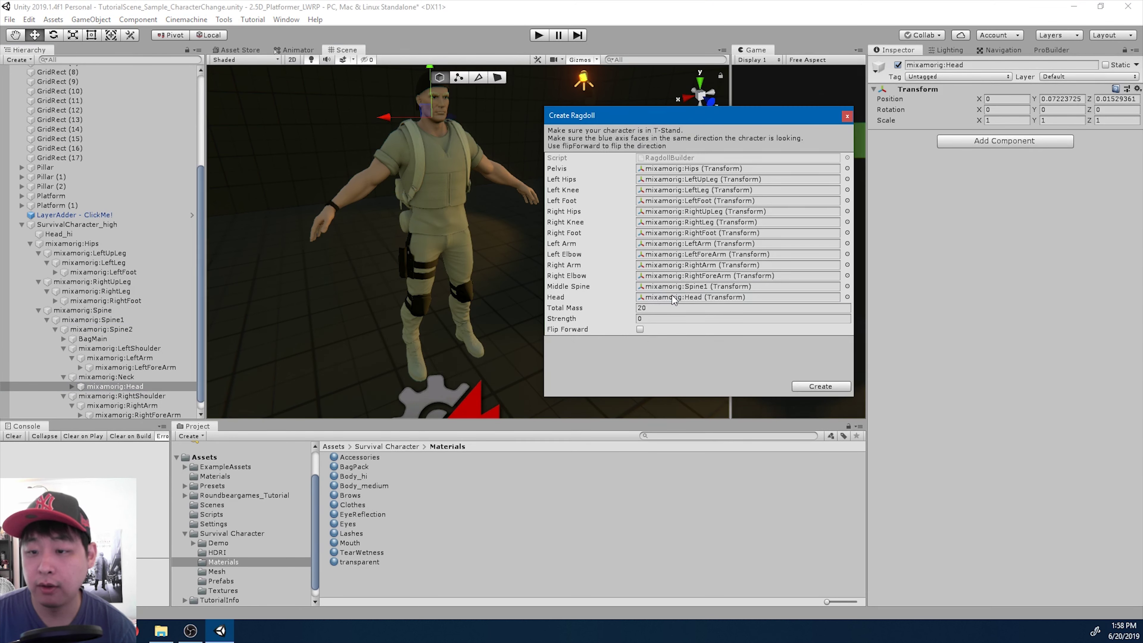
pyautogui.click(820, 386)
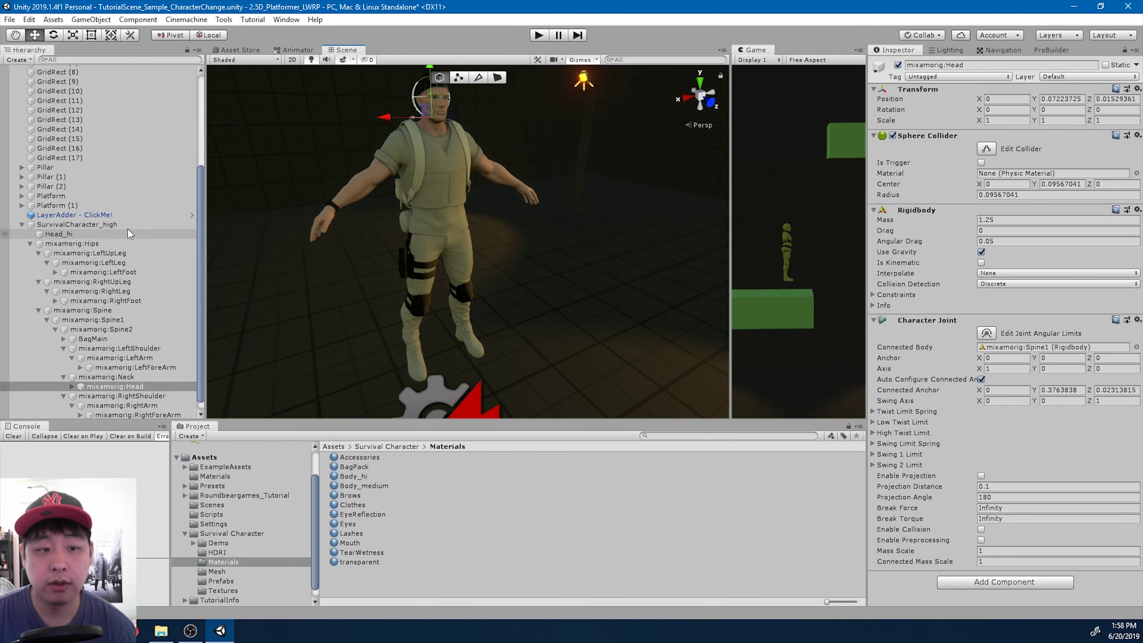
# Set the radius of the Capsule Collider on mixamorig:LeftForeArm to 0.05
pyautogui.click(86, 225)
pyautogui.keyDown('alt'); pyautogui.moveTo(554, 236); pyautogui.dragTo(500, 240); pyautogui.keyUp('alt')
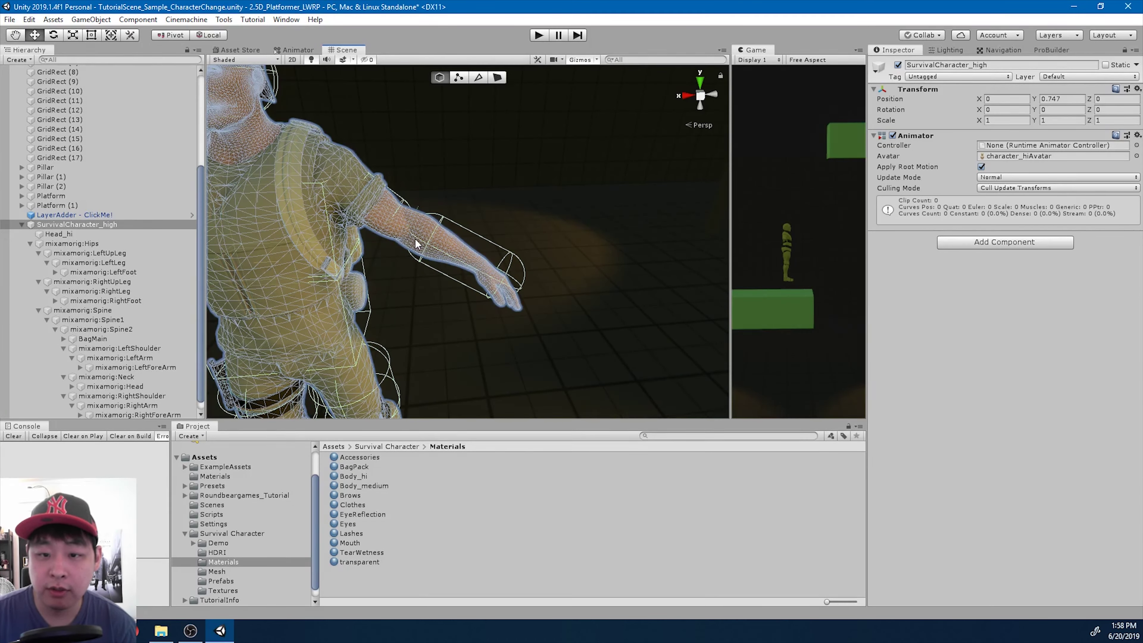
pyautogui.press('f')
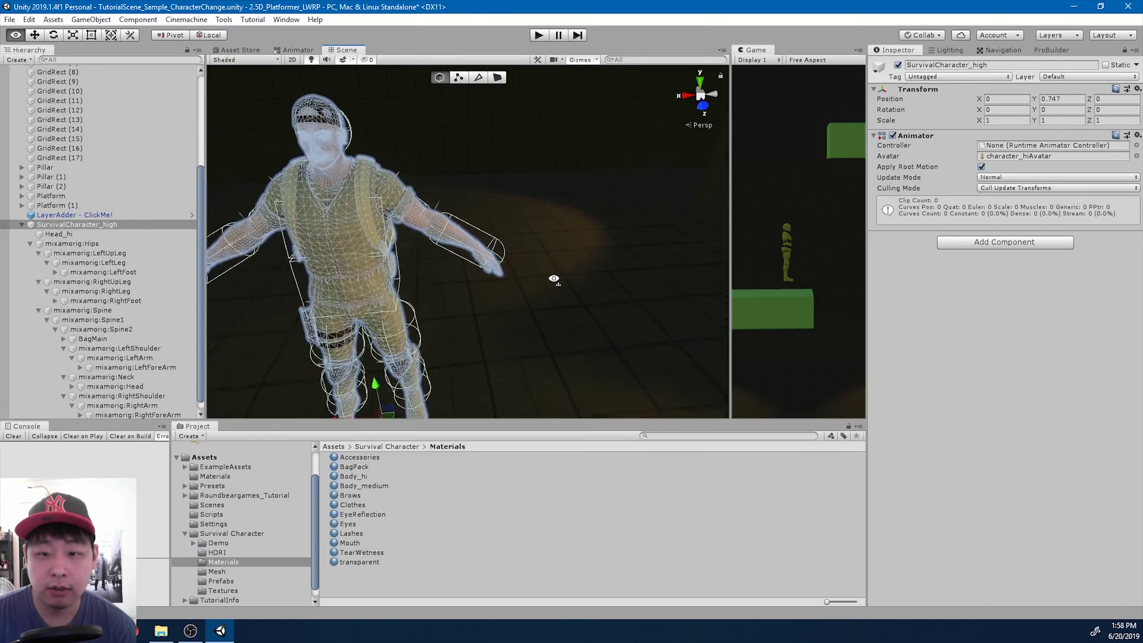
pyautogui.scroll(5, 544, 257)
pyautogui.click(164, 367)
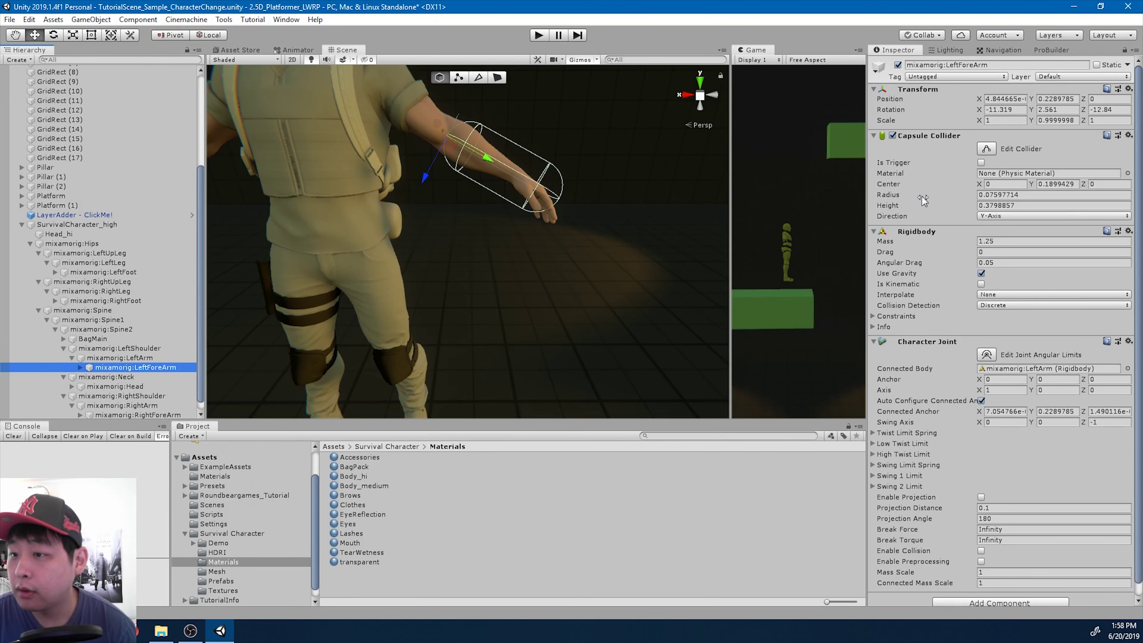
pyautogui.click(981, 194)
pyautogui.write('0.03')
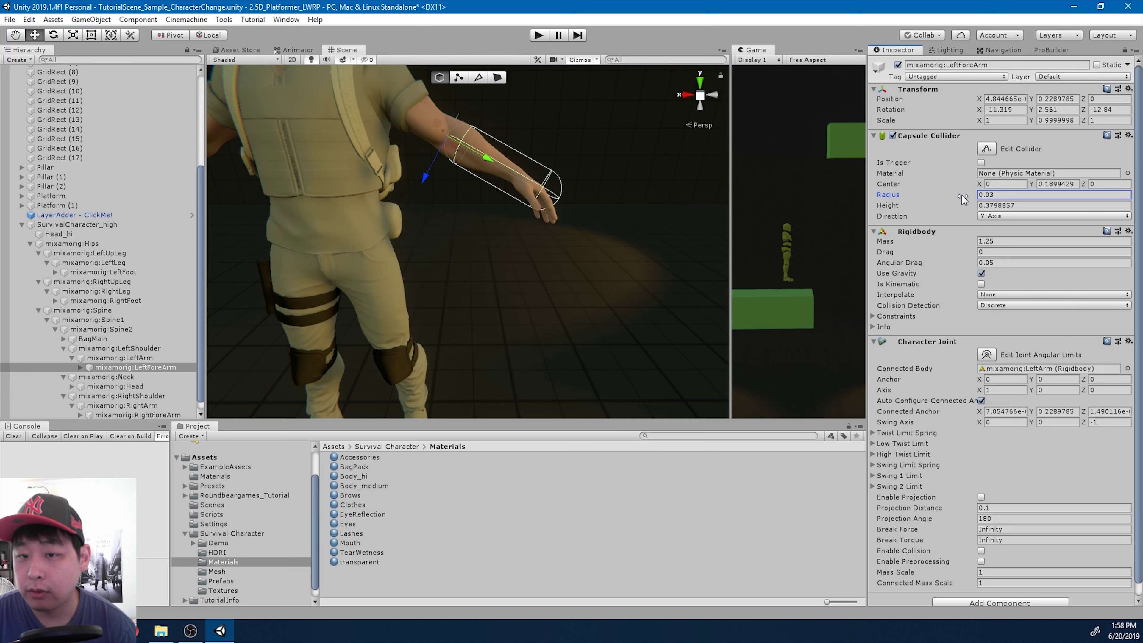
pyautogui.moveTo(986, 195); pyautogui.dragTo(1013, 194)
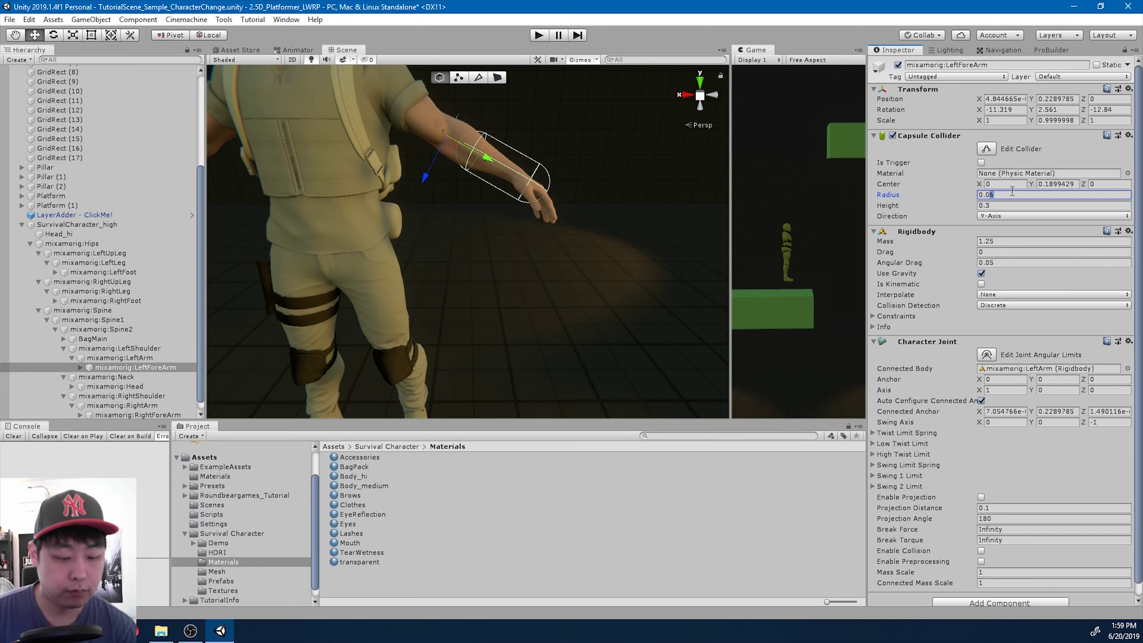
pyautogui.write('3')
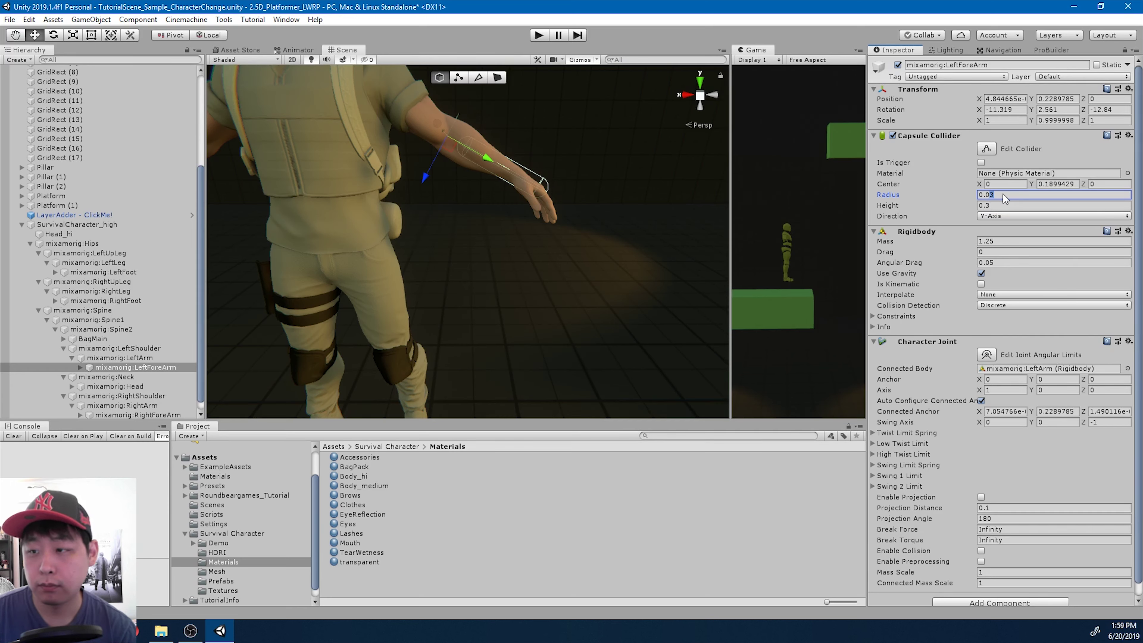
pyautogui.write('4')
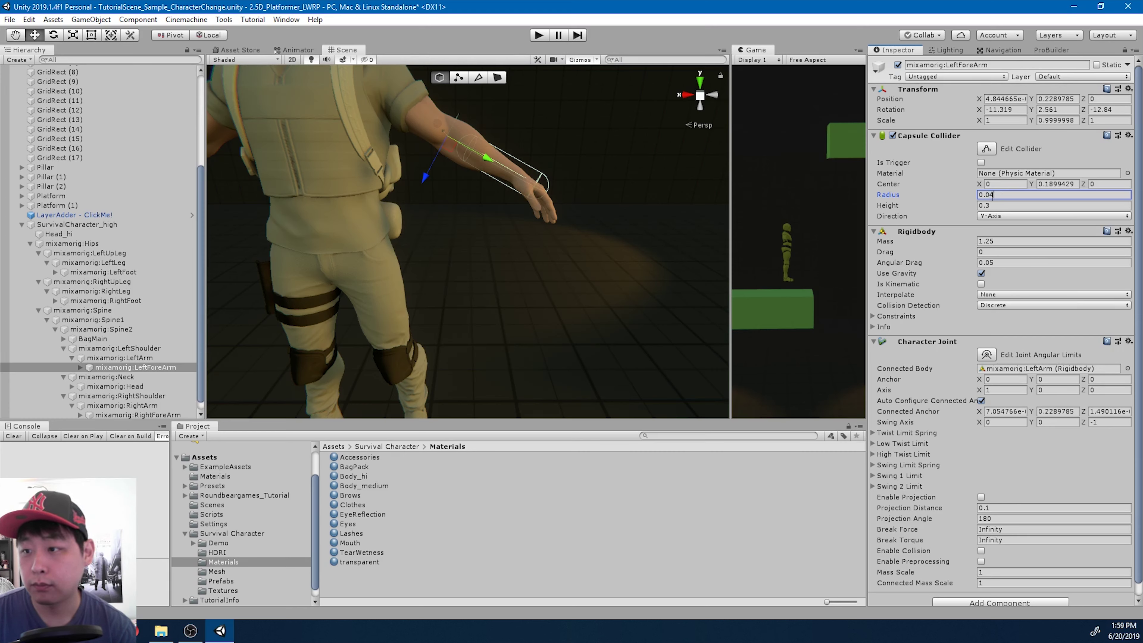
pyautogui.write('5')
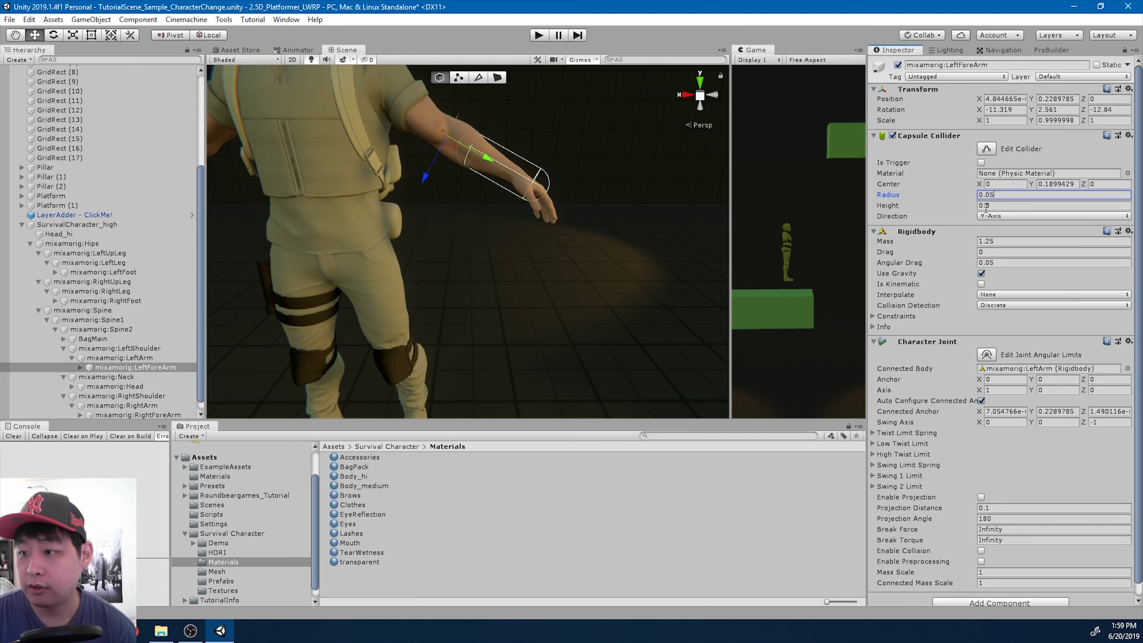
# Set the left forearm Capsule Collider's height to 0.25 and its center Y to 0.13
pyautogui.click(997, 206)
pyautogui.write('2')
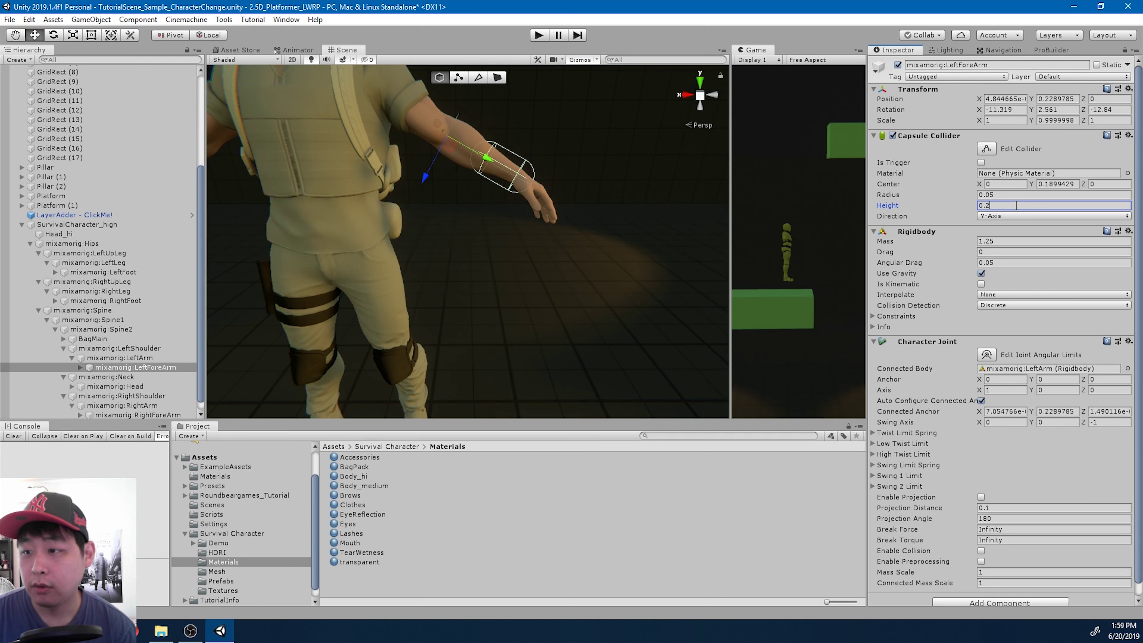
pyautogui.write('5')
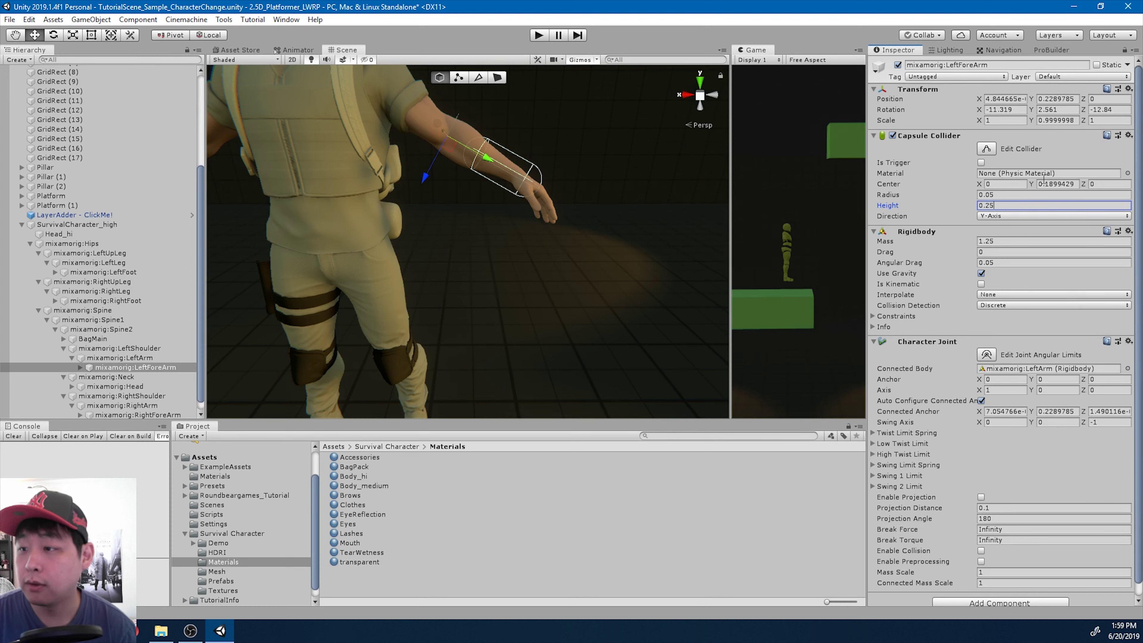
pyautogui.click(1032, 184)
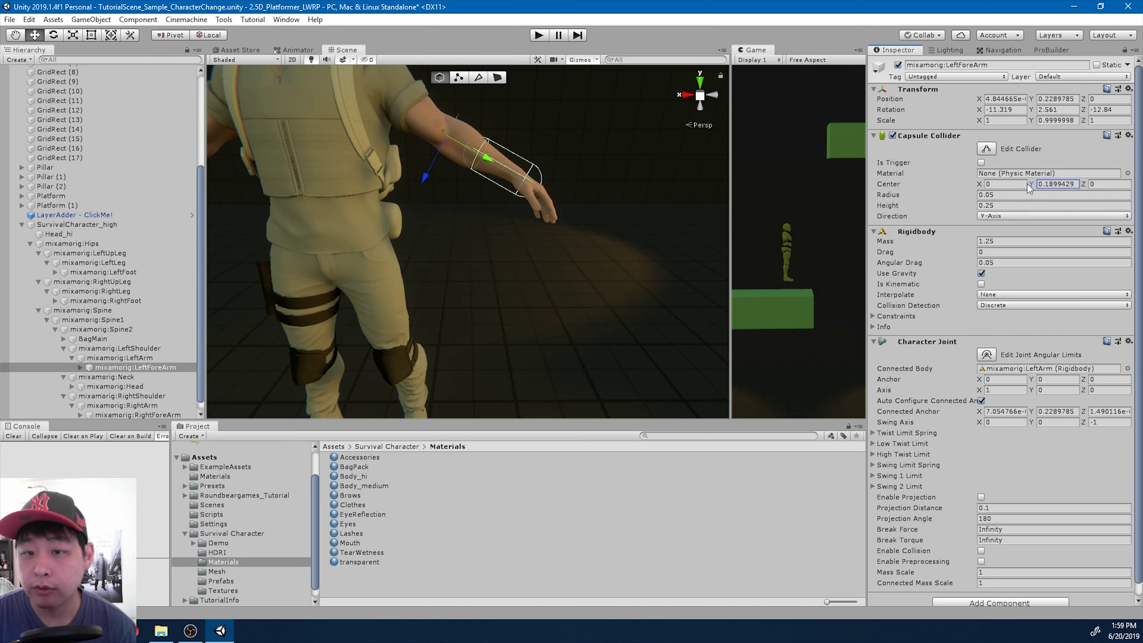
pyautogui.write('0.13')
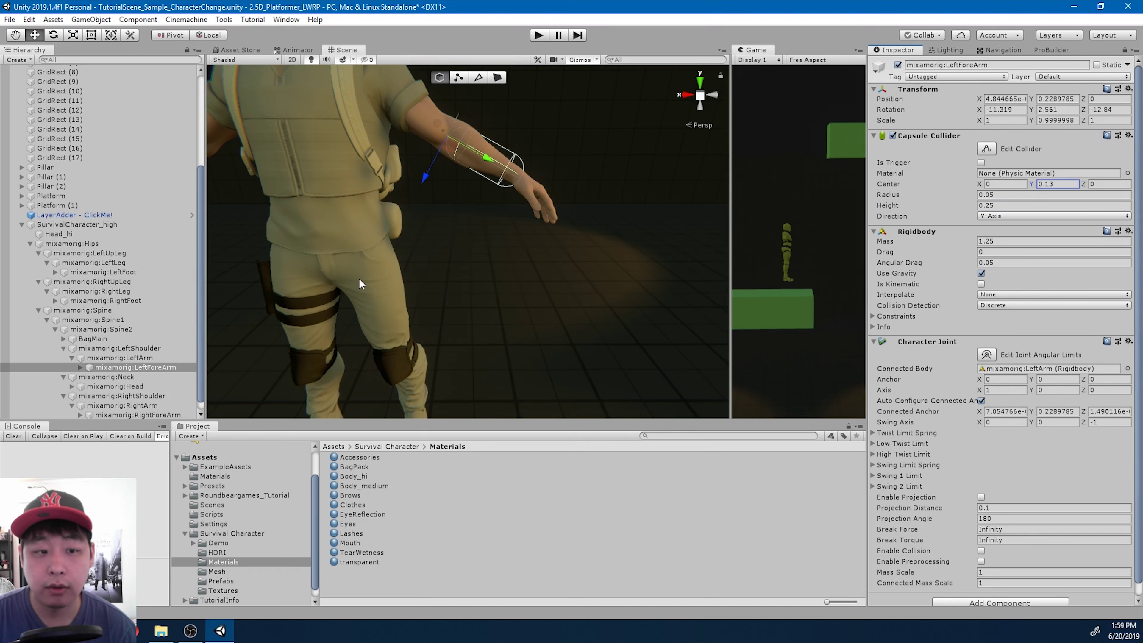
# Examine how the ragdoll colliders of SurvivalCharacter_high fit the mesh, especially around the left arm and elbow
pyautogui.click(90, 224)
pyautogui.press('f')
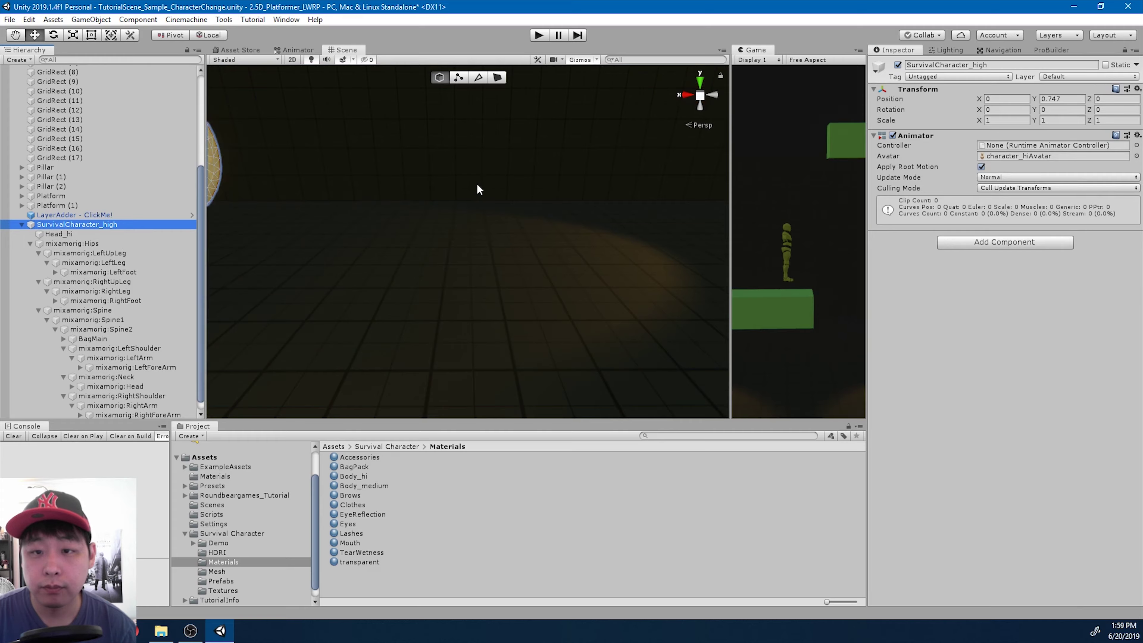
pyautogui.scroll(5, 492, 135)
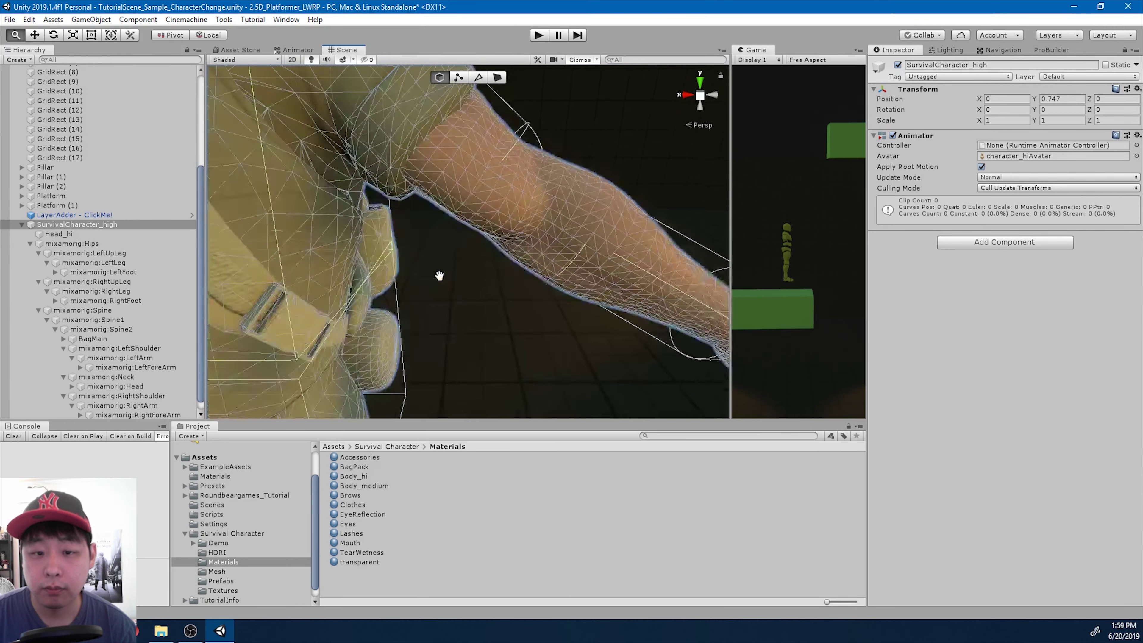
pyautogui.scroll(-3, 439, 275)
pyautogui.scroll(-5, 493, 212)
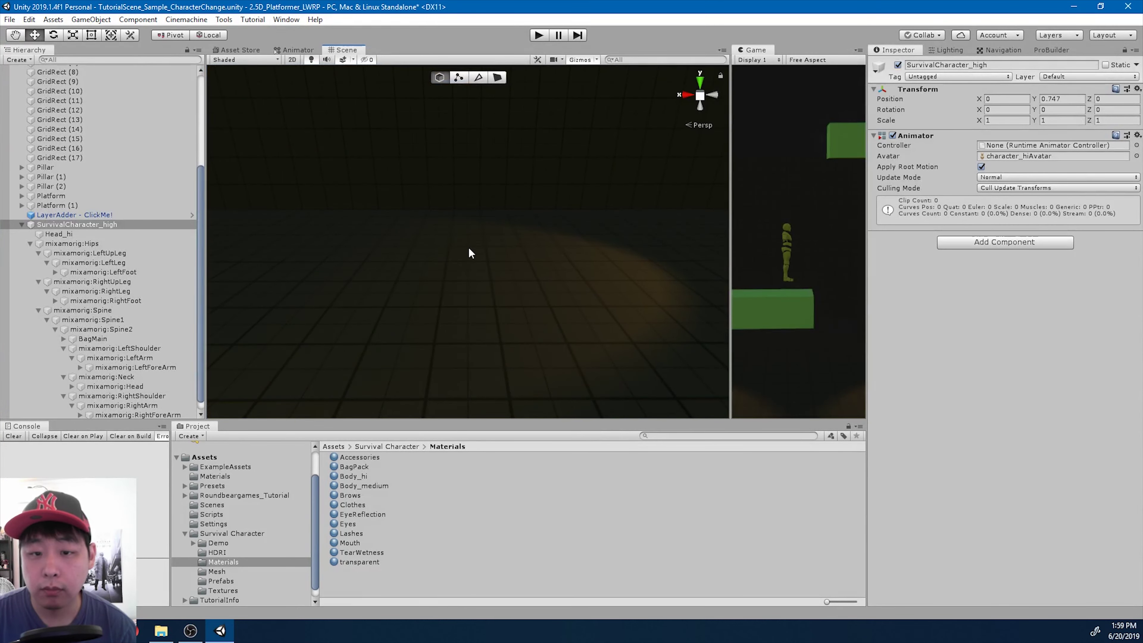
pyautogui.scroll(8, 469, 253)
pyautogui.keyDown('alt'); pyautogui.moveTo(462, 273); pyautogui.dragTo(510, 273); pyautogui.keyUp('alt')
pyautogui.scroll(4, 454, 272)
pyautogui.scroll(-4, 453, 268)
pyautogui.scroll(4, 452, 269)
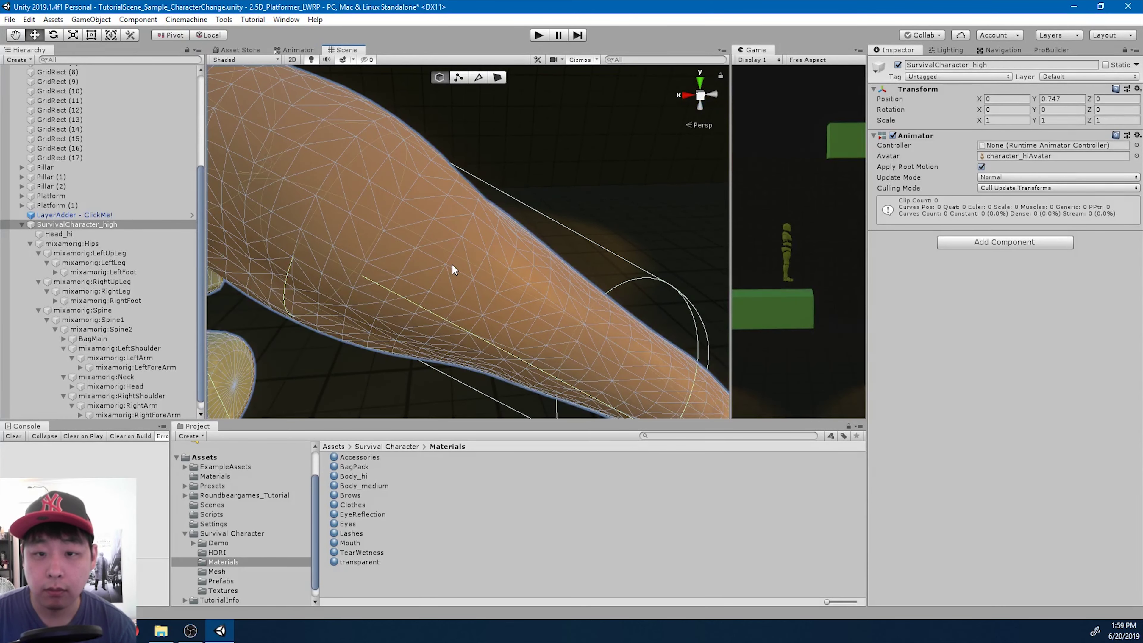
pyautogui.scroll(3, 462, 248)
pyautogui.scroll(2, 429, 234)
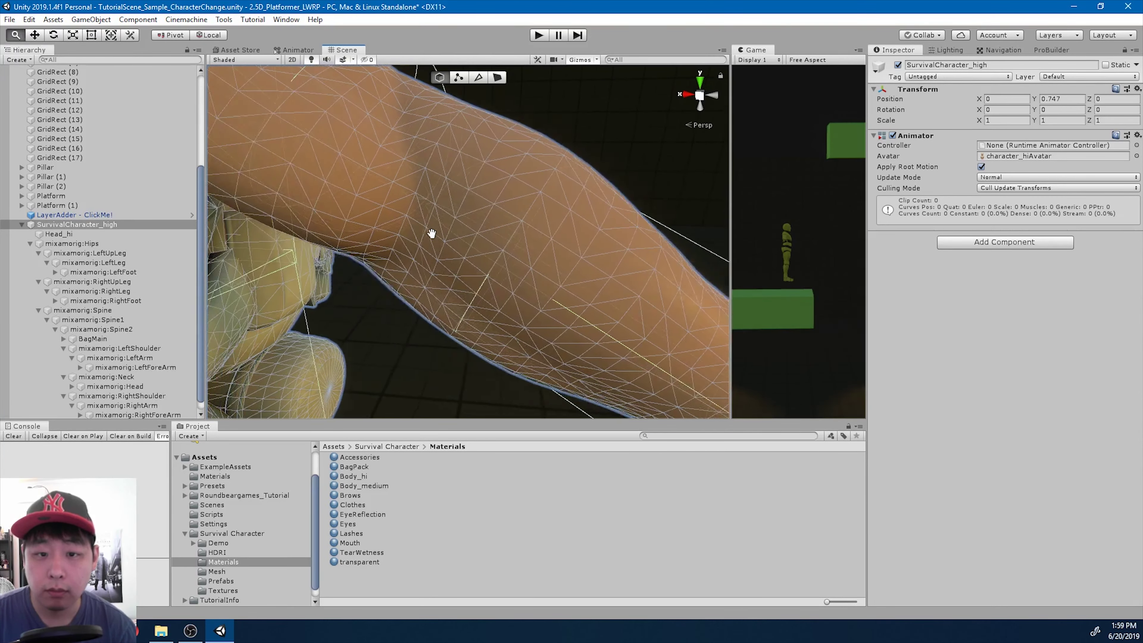
pyautogui.scroll(-1, 433, 234)
pyautogui.scroll(-4, 518, 253)
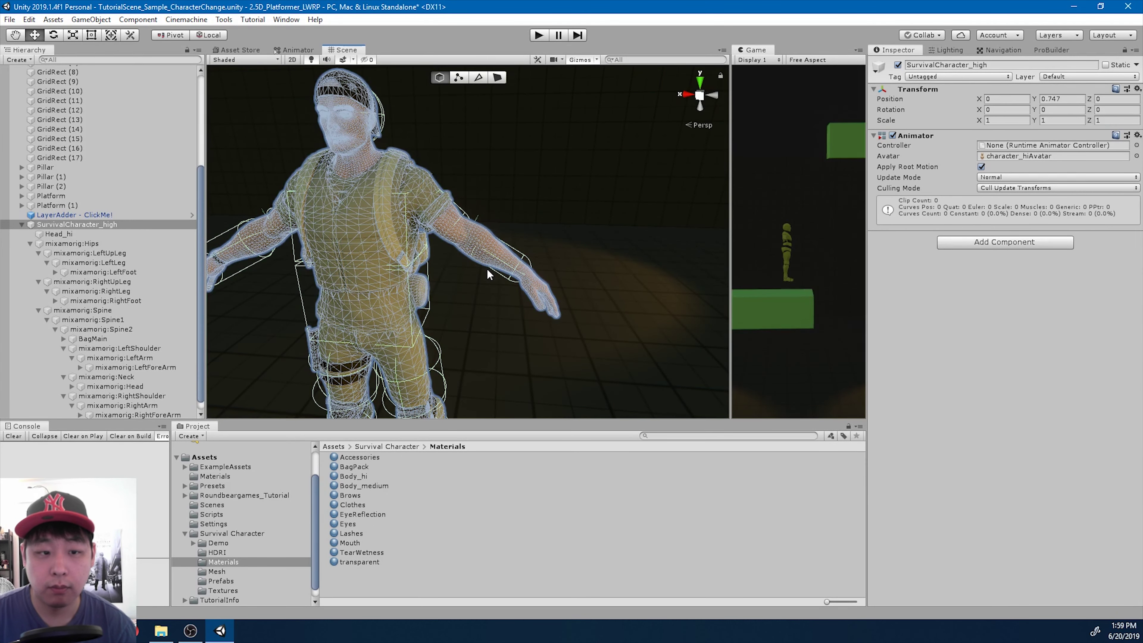
pyautogui.scroll(-1, 157, 348)
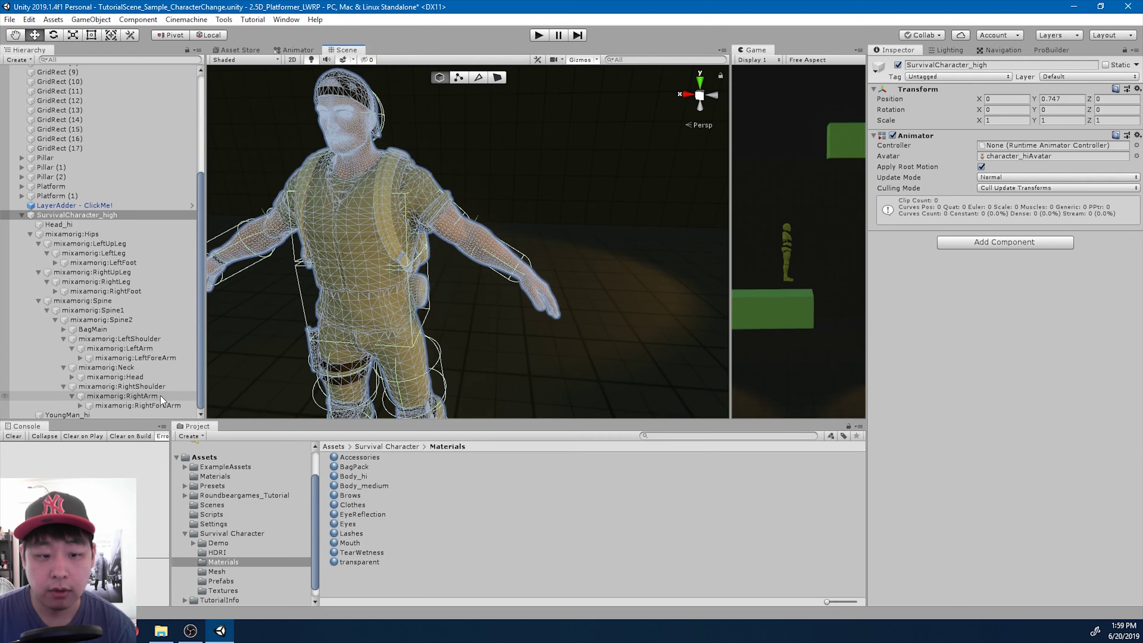
# Set the Capsule Collider on mixamorig:LeftForeArm to height 0.225 and center Y 0.12
pyautogui.click(148, 358)
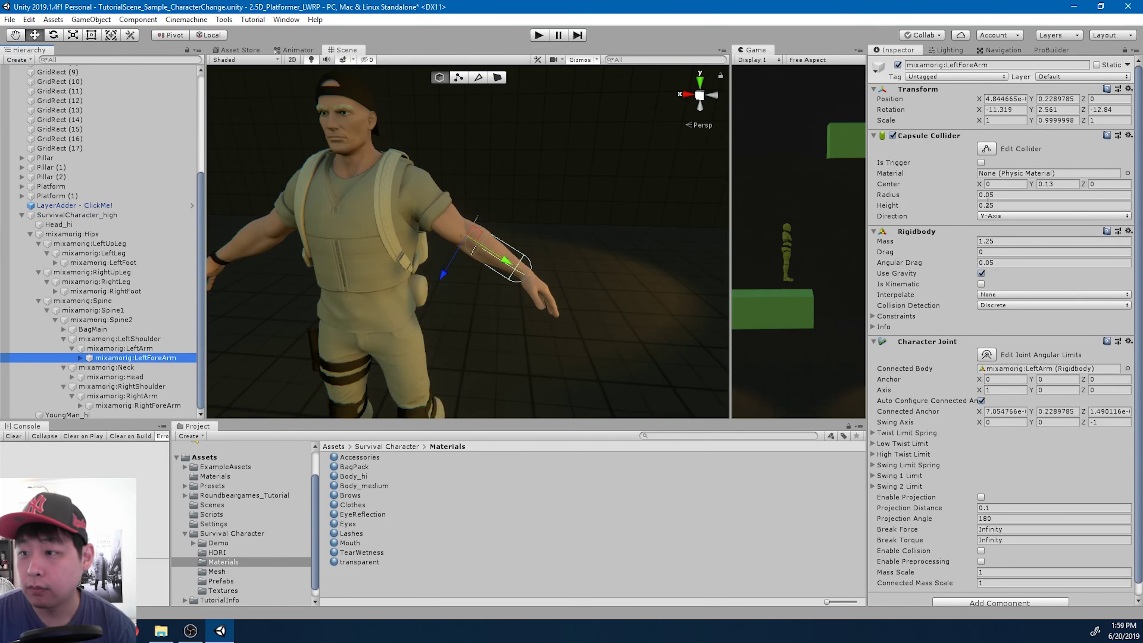
pyautogui.click(990, 206)
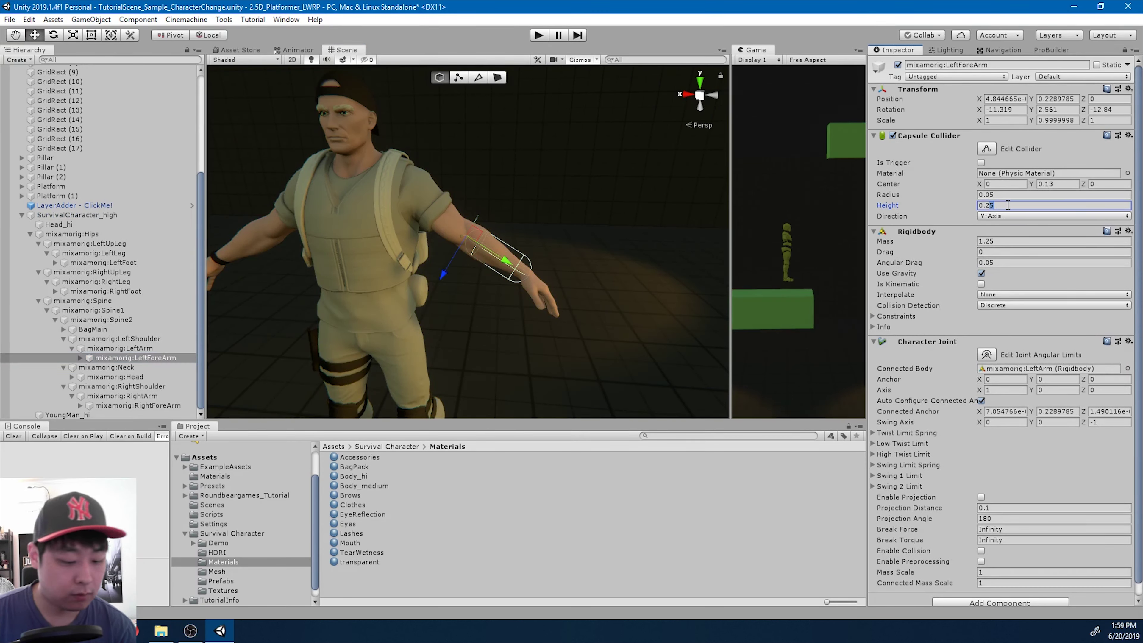
pyautogui.write('0.225')
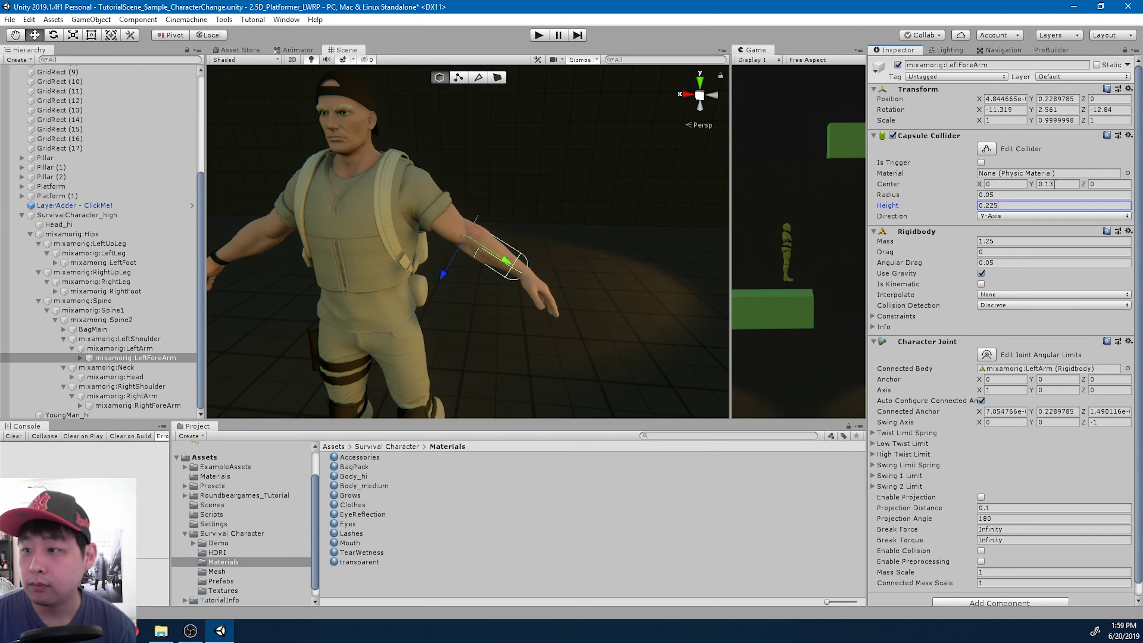
pyautogui.click(1054, 184)
pyautogui.write('0.12')
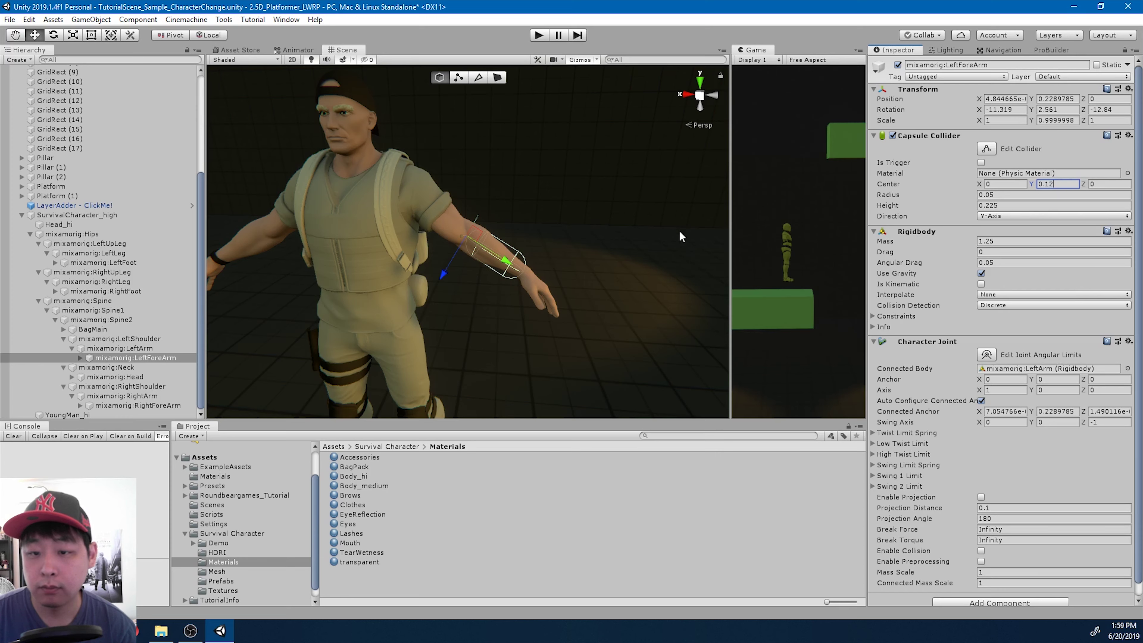
pyautogui.press('Return')
pyautogui.press('f')
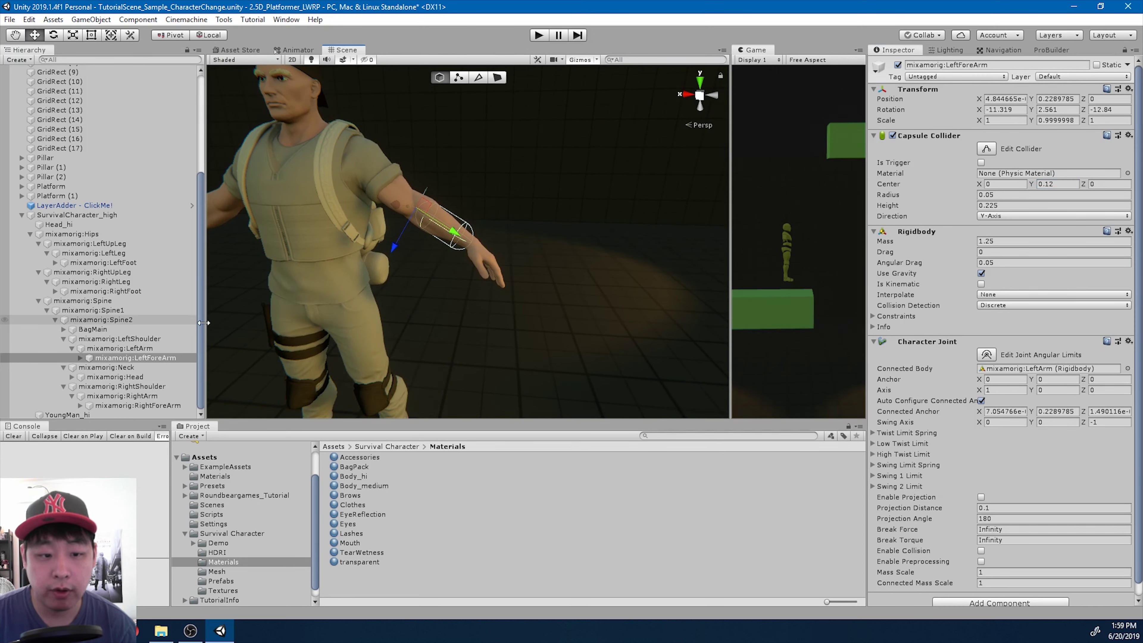
# Add a Sphere Collider and a Rigidbody to mixamorig:LeftHand, found under the left forearm bone
pyautogui.click(79, 358)
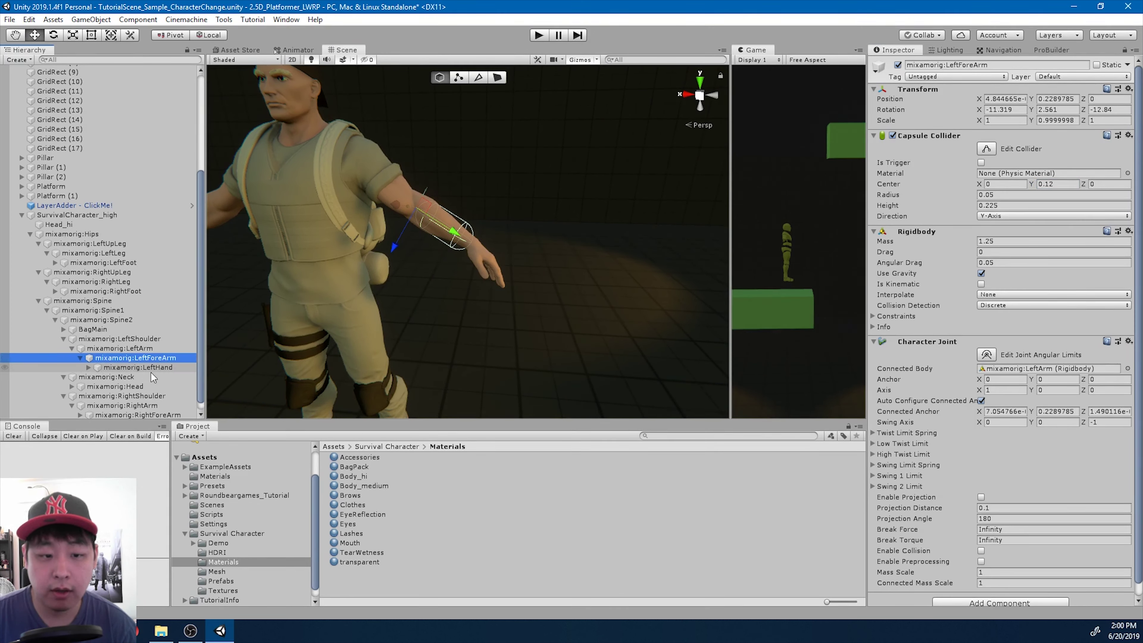
pyautogui.click(162, 367)
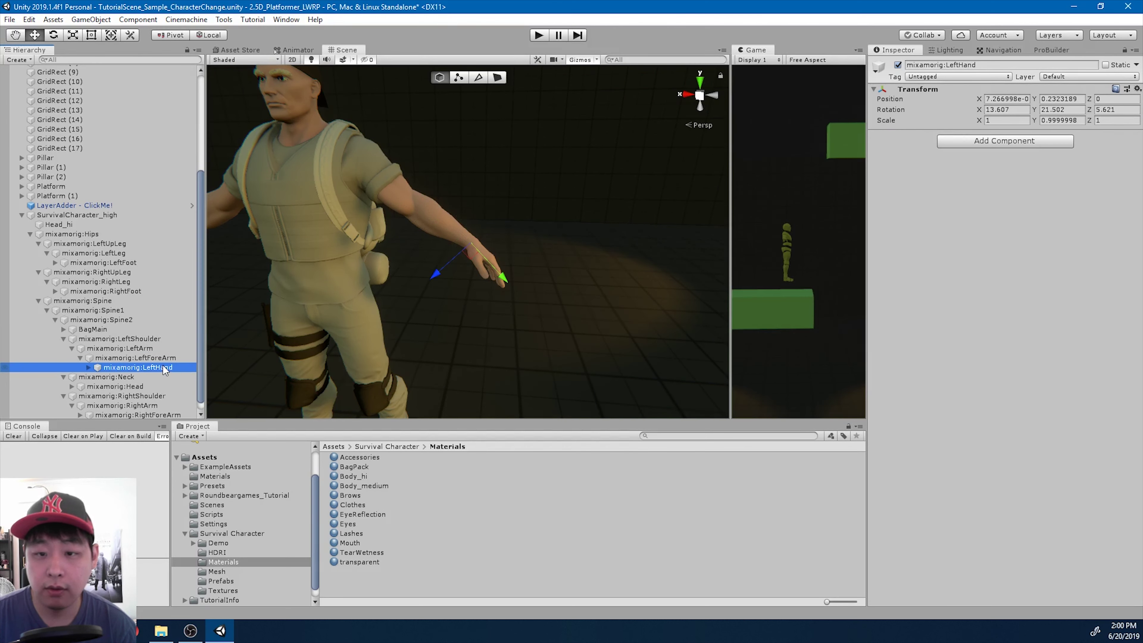
pyautogui.click(983, 140)
pyautogui.write('sphere')
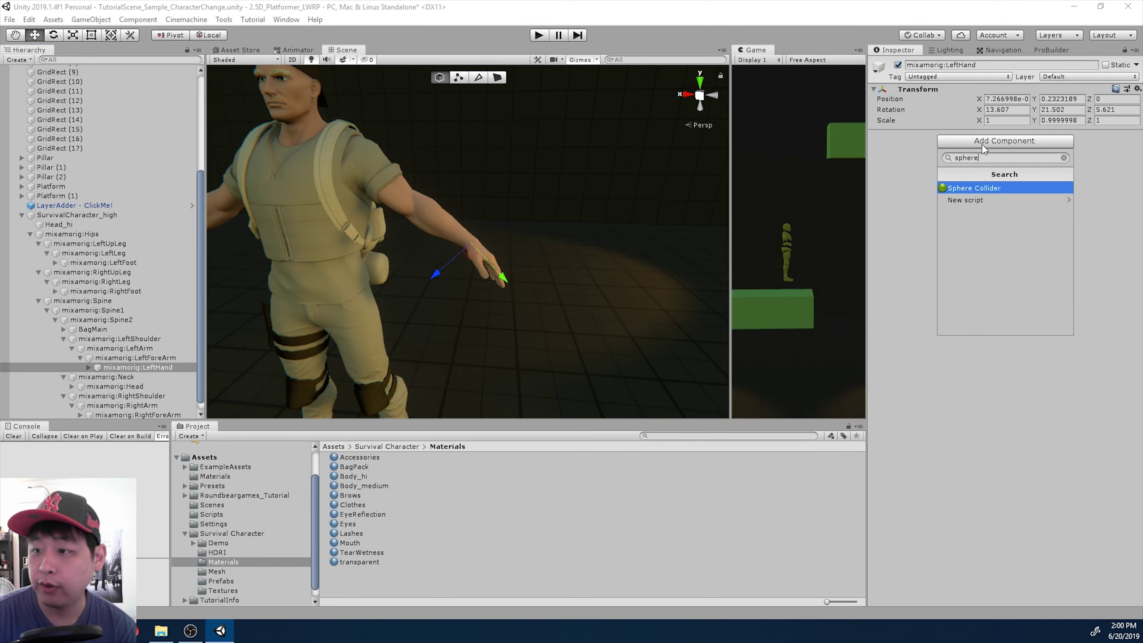
pyautogui.press('Return')
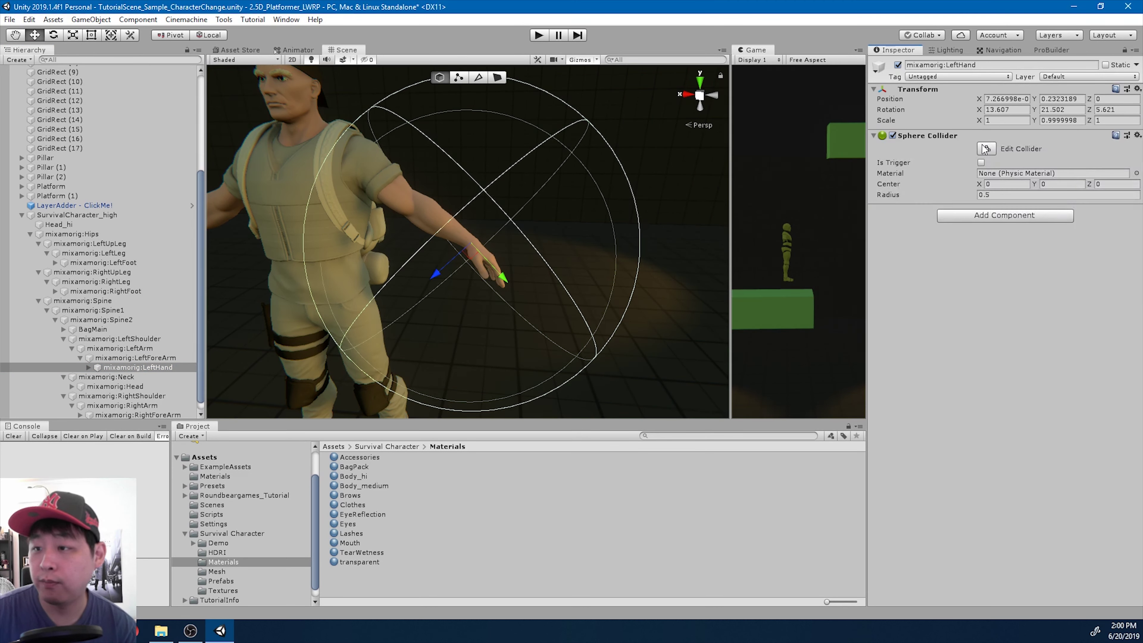
pyautogui.click(983, 220)
pyautogui.write('rigid')
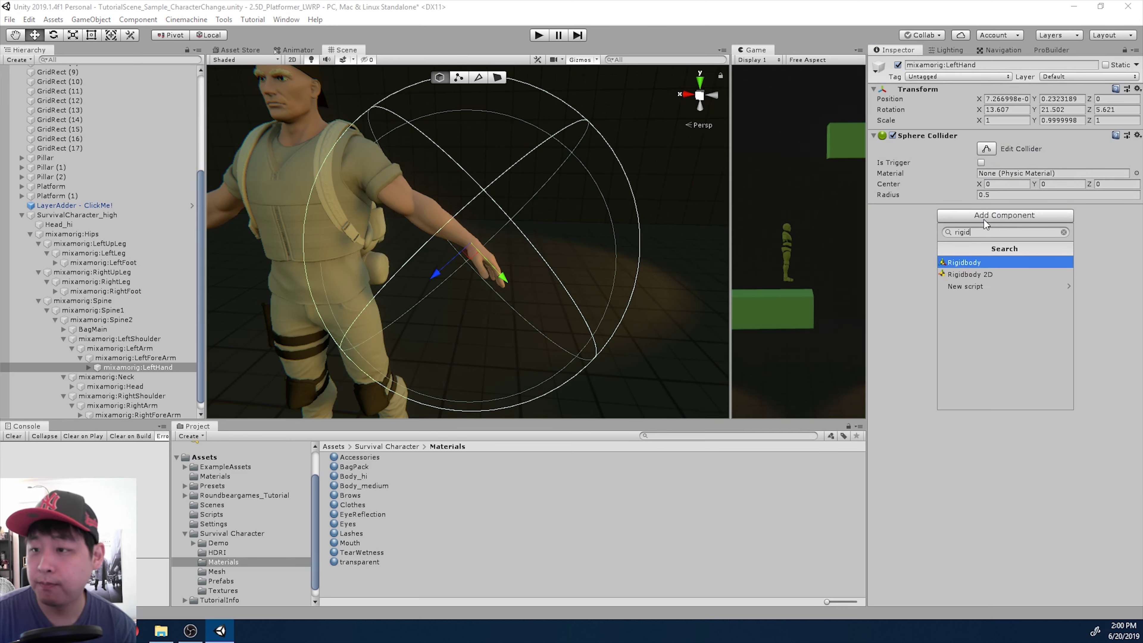
pyautogui.press('Return')
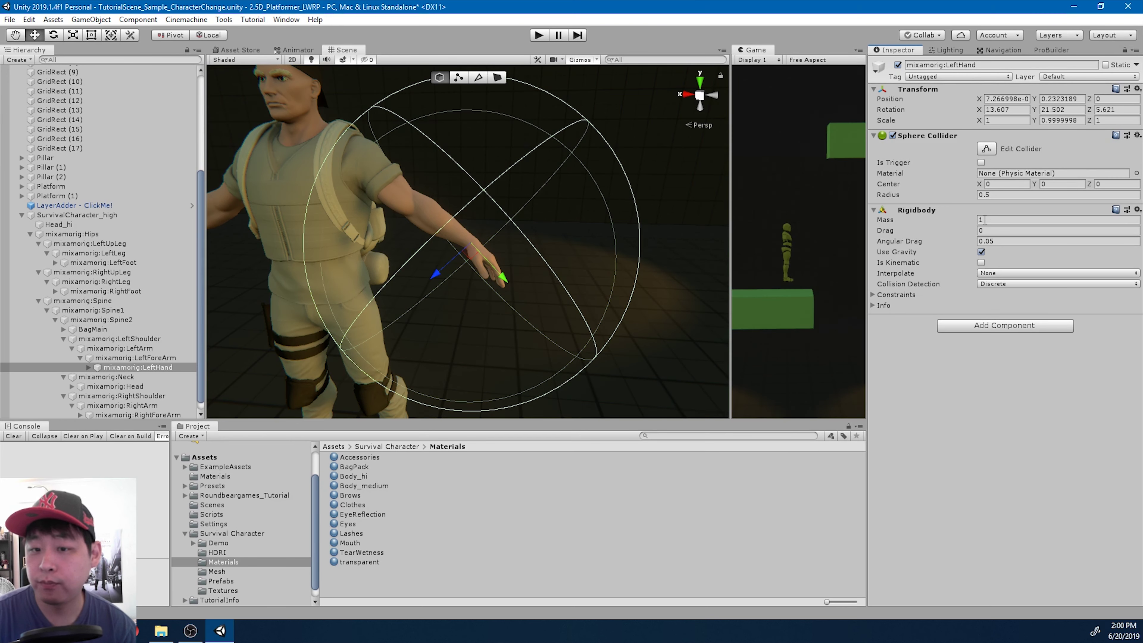
# Reduce the radius of the left hand's Sphere Collider to 0.06
pyautogui.click(986, 196)
pyautogui.write('0.1')
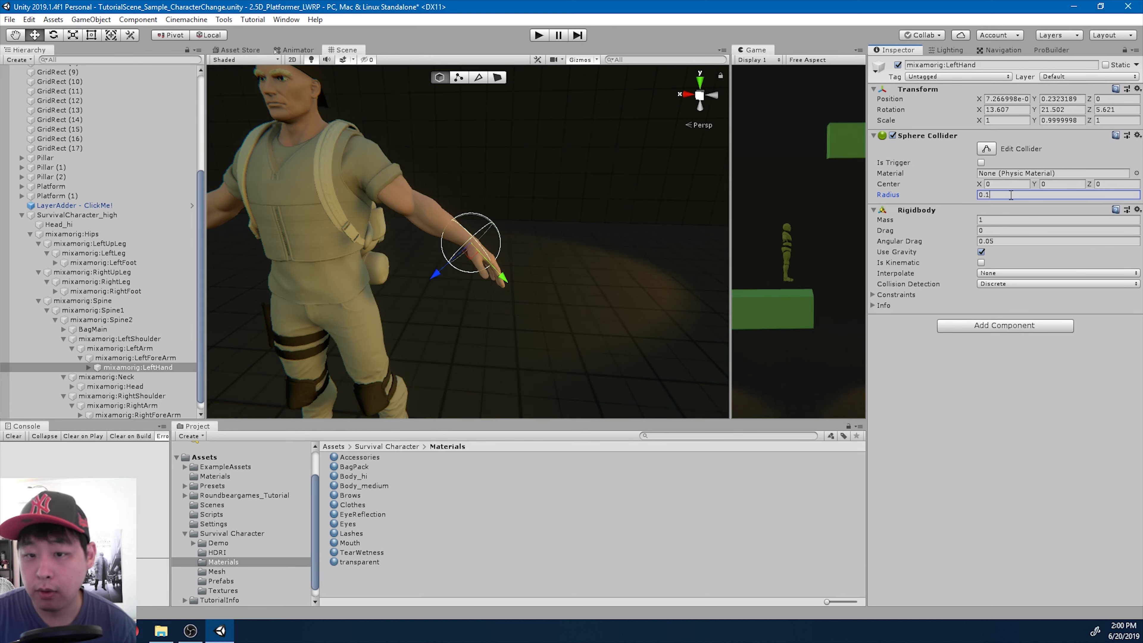
pyautogui.press('BackSpace')
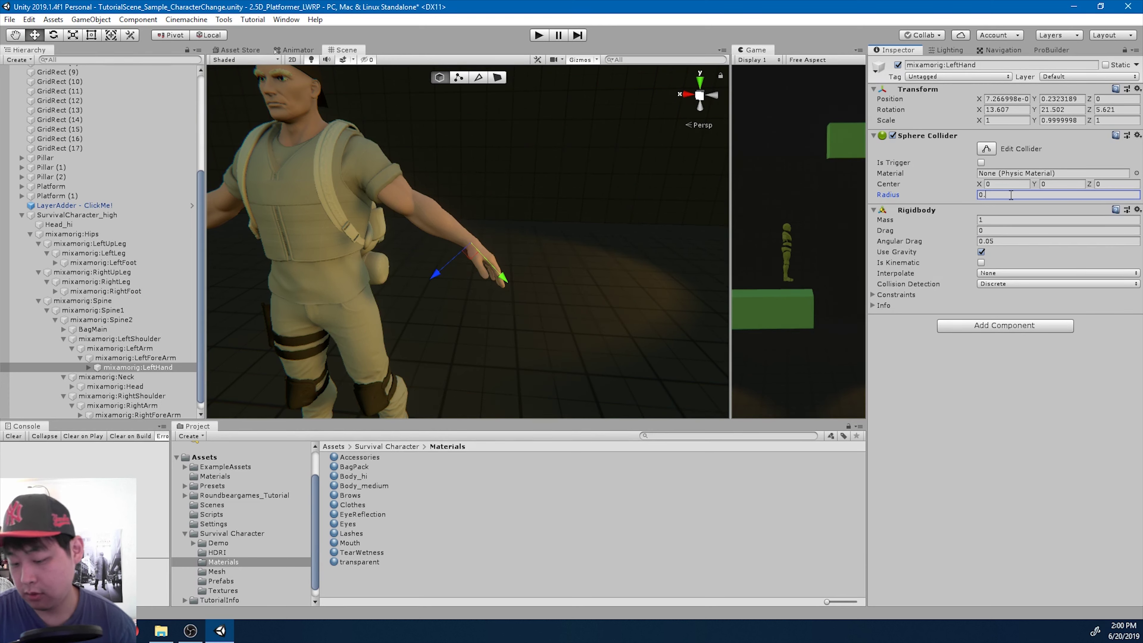
pyautogui.write('08')
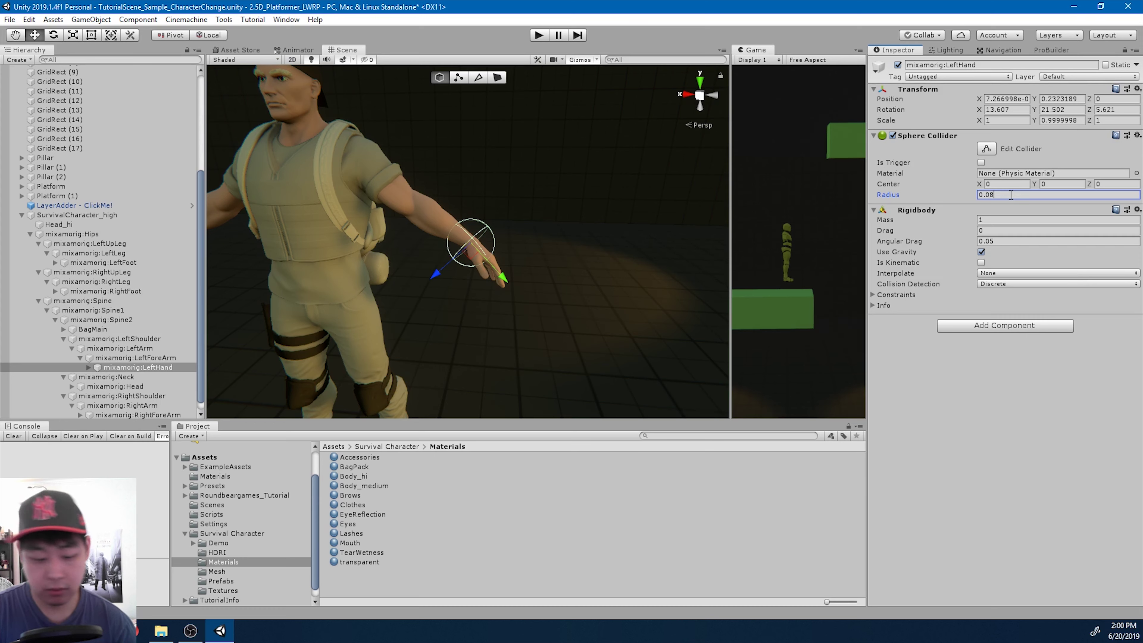
pyautogui.press('BackSpace')
pyautogui.write('6')
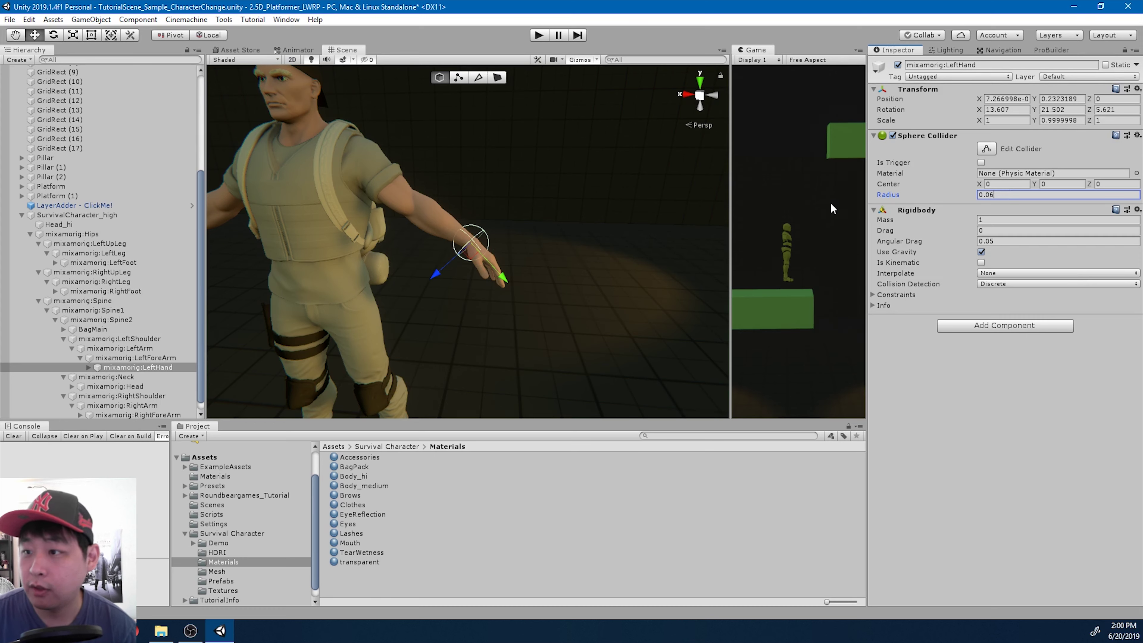
# Set the center Y of the left hand's Sphere Collider to 0.09
pyautogui.click(1042, 186)
pyautogui.write('0.1')
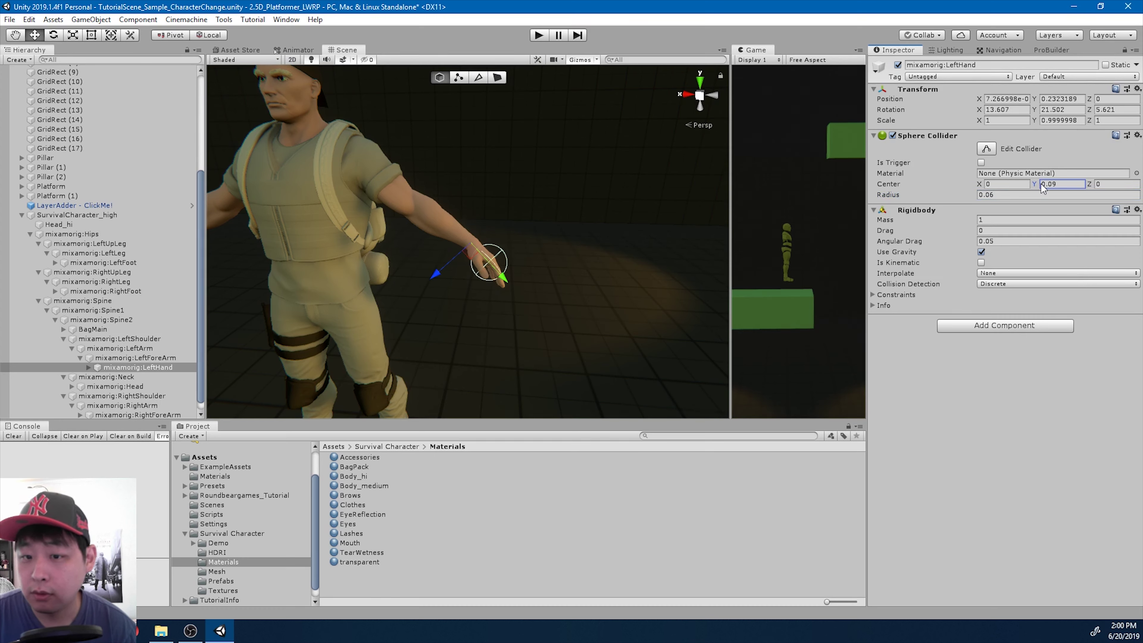
pyautogui.press('BackSpace')
pyautogui.write('09')
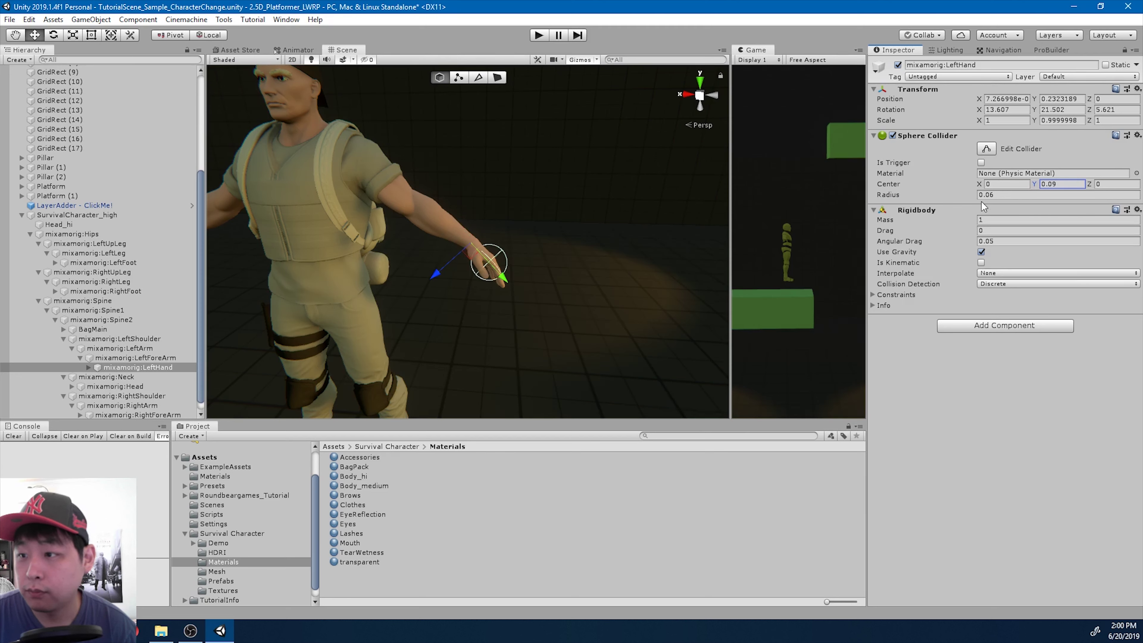
# Try radius 0.08 on the left hand's Sphere Collider, check it against the character mesh, and set the radius to 0.07
pyautogui.click(992, 194)
pyautogui.write('0.08')
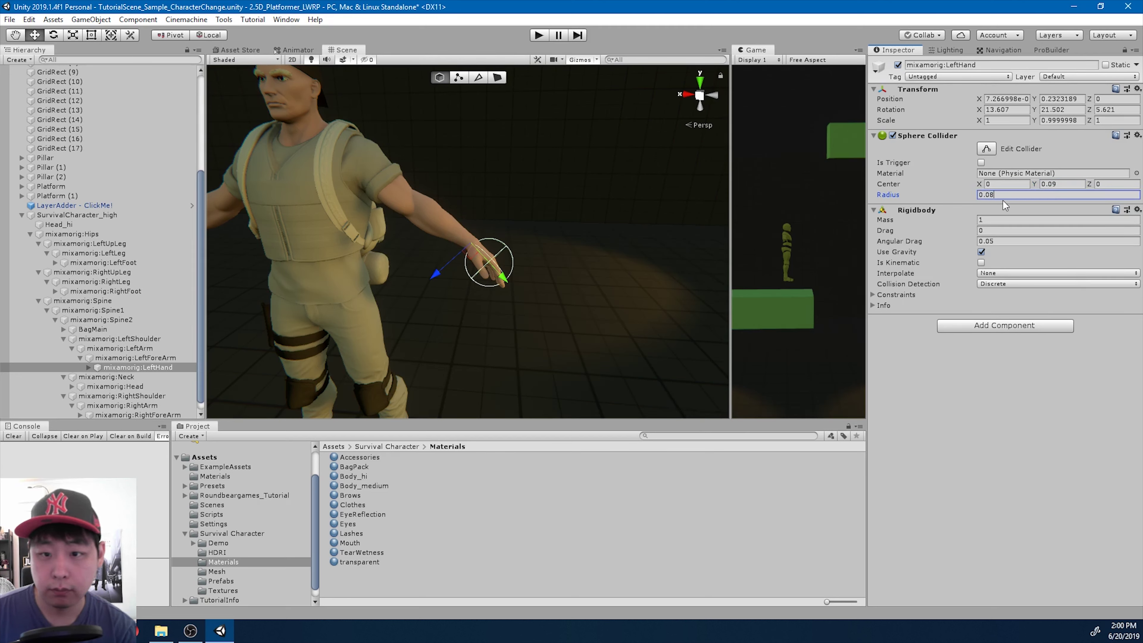
pyautogui.click(67, 214)
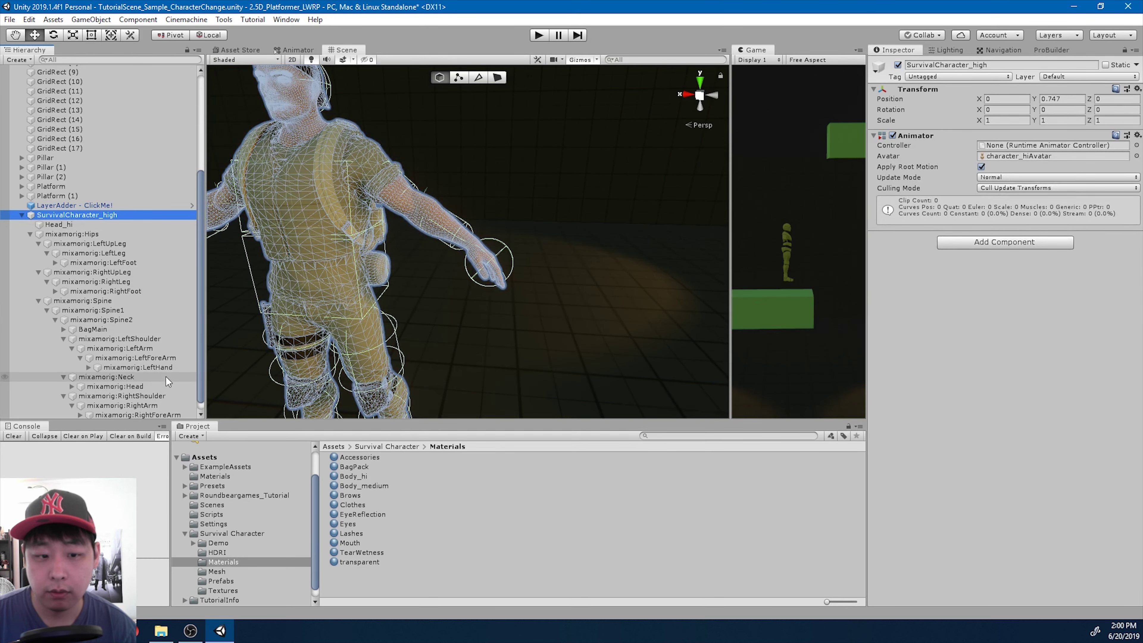
pyautogui.click(135, 367)
pyautogui.click(991, 195)
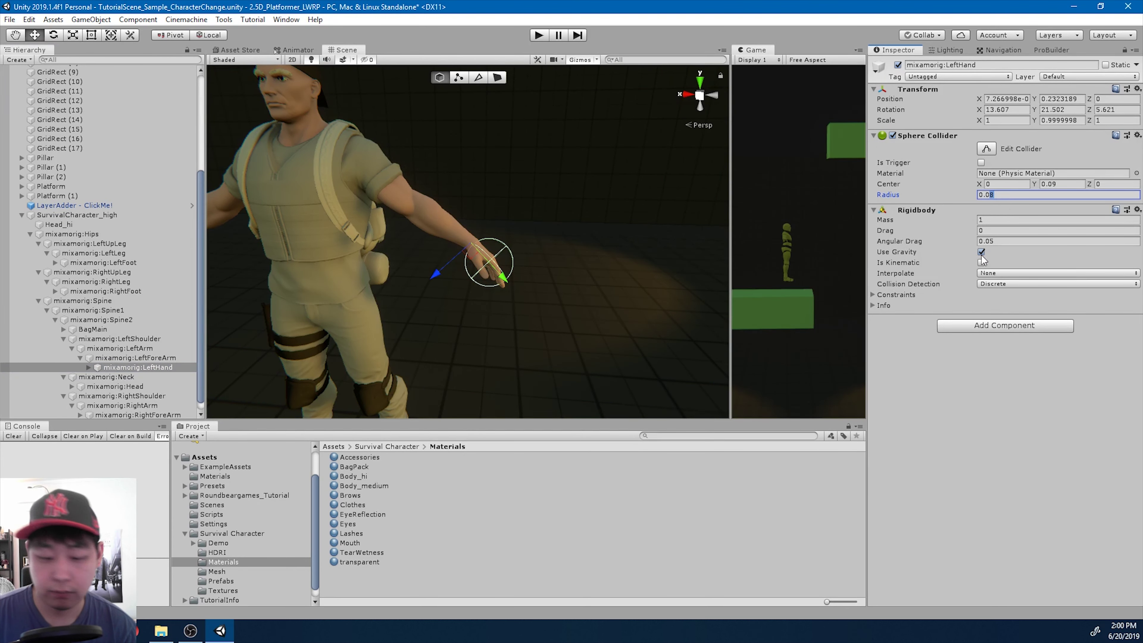
pyautogui.write('0.07')
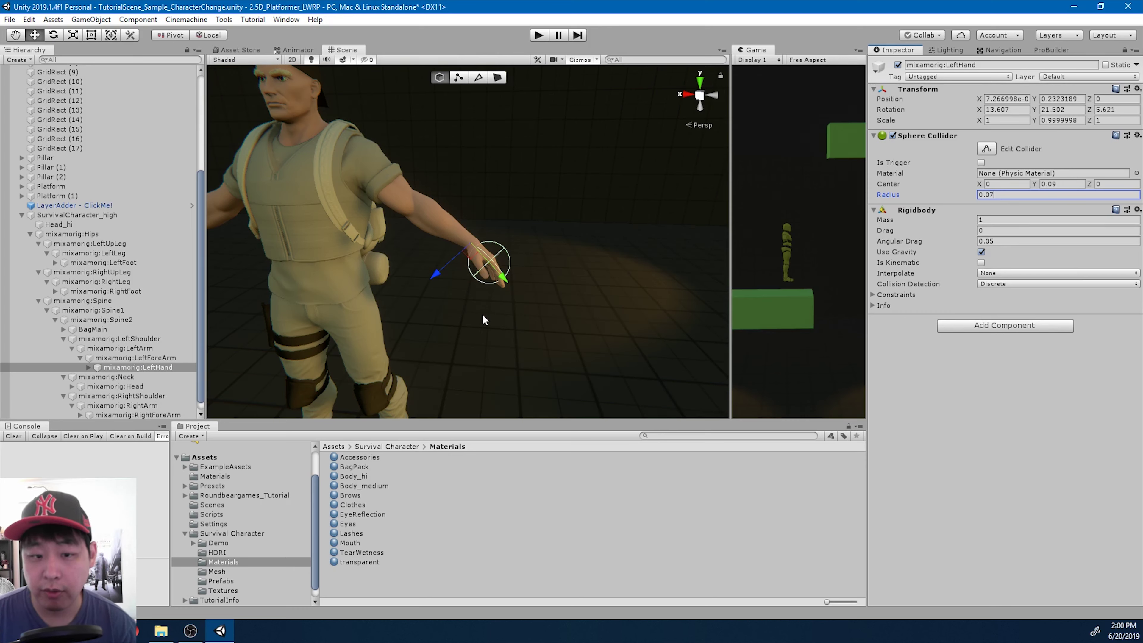
# Copy the left forearm's Character Joint to mixamorig:LeftHand as a new component and set its Connected Body to mixamorig:LeftForeArm
pyautogui.click(166, 357)
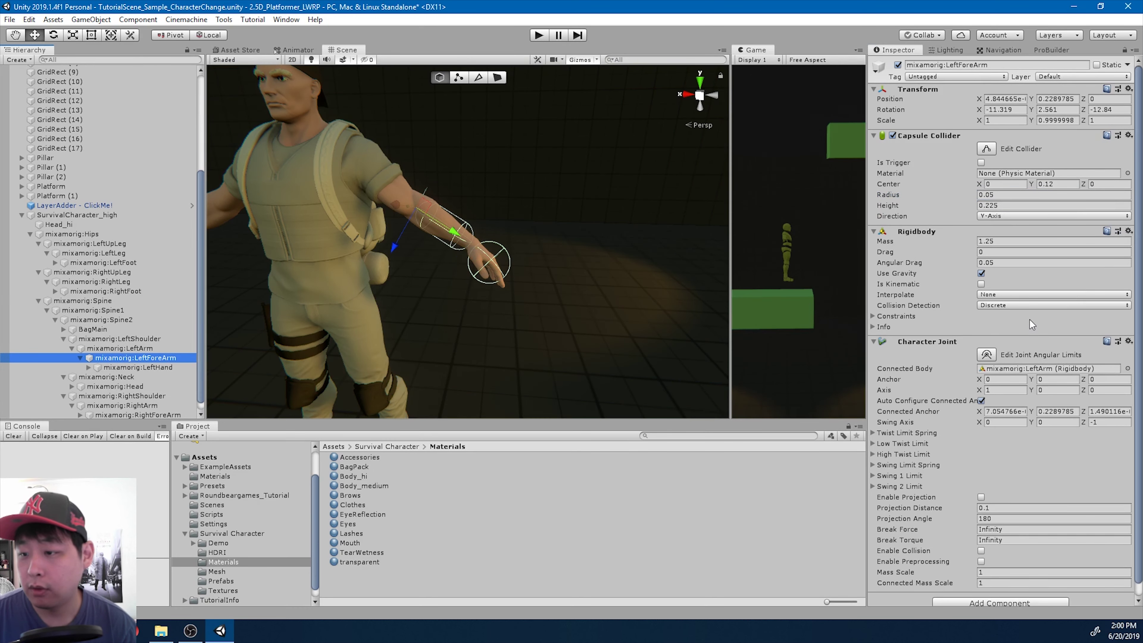
pyautogui.scroll(-1, 1030, 320)
pyautogui.rightClick(924, 330)
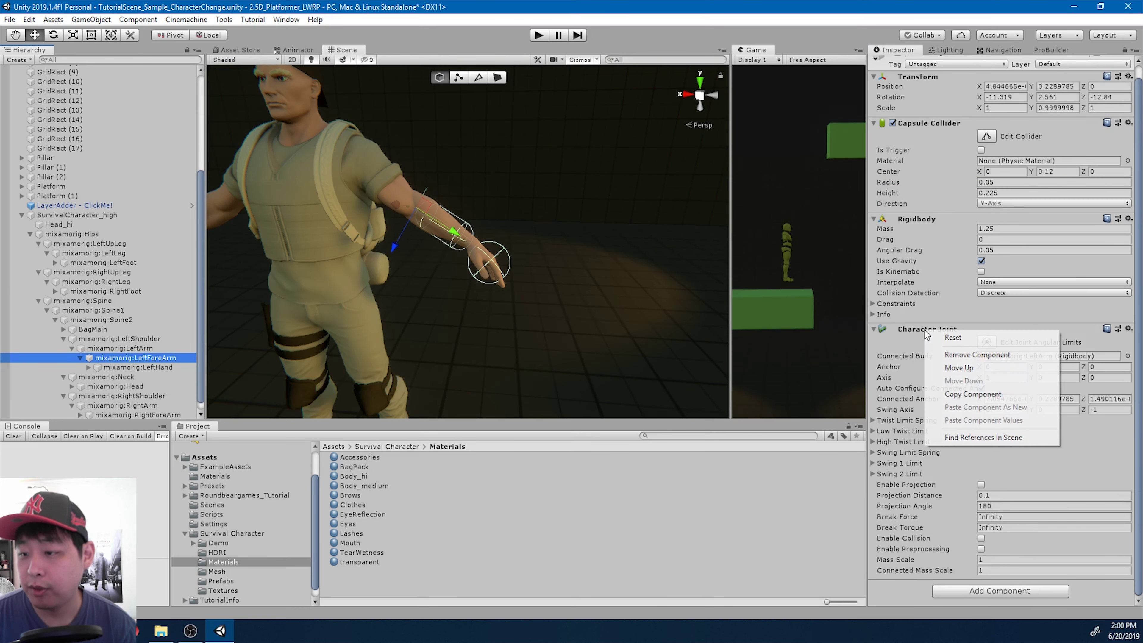
pyautogui.click(974, 395)
pyautogui.click(161, 368)
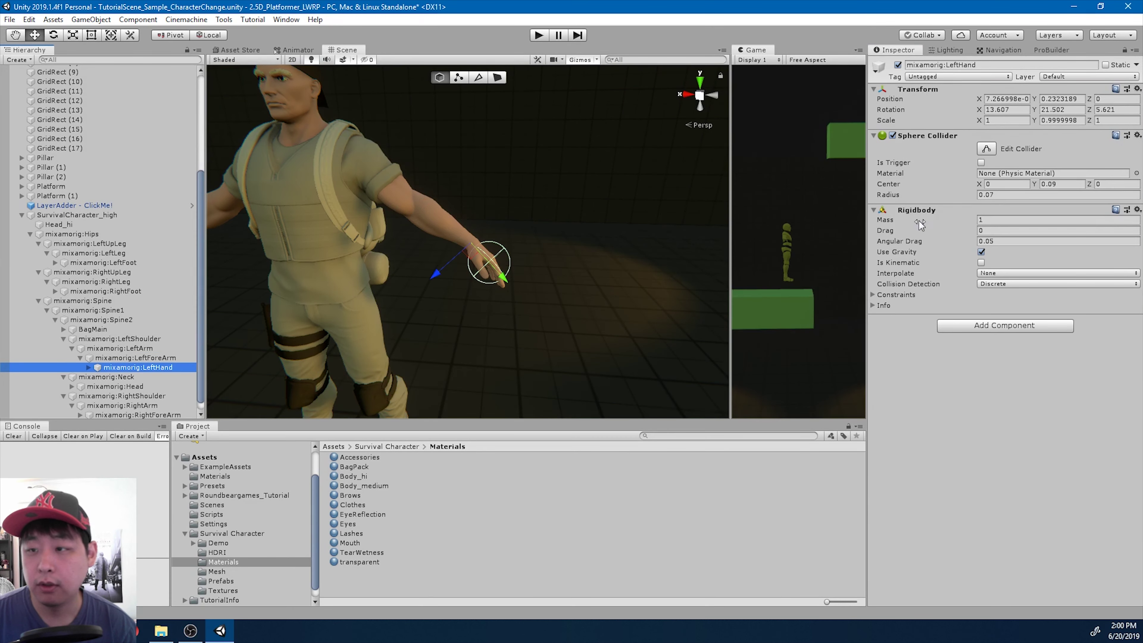
pyautogui.click(930, 95)
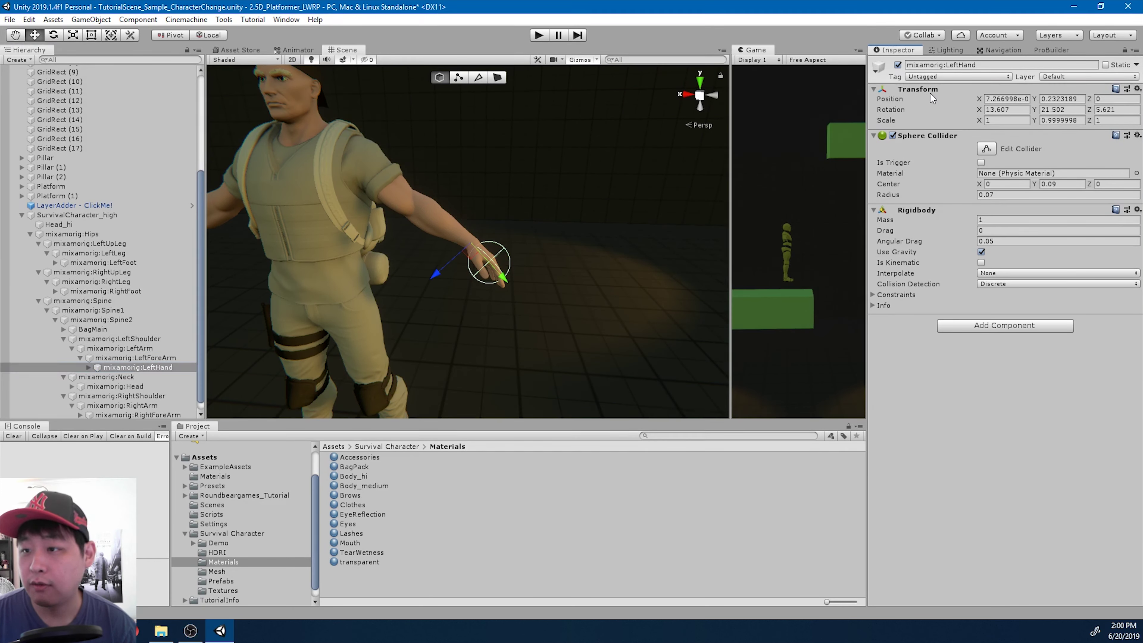
pyautogui.rightClick(909, 90)
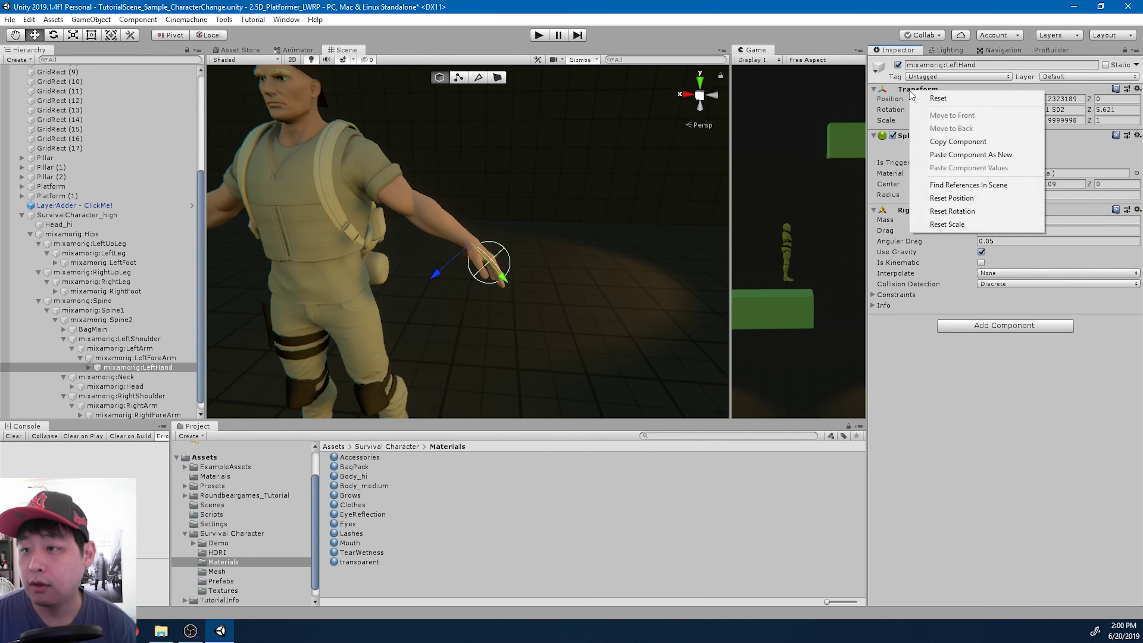
pyautogui.click(974, 154)
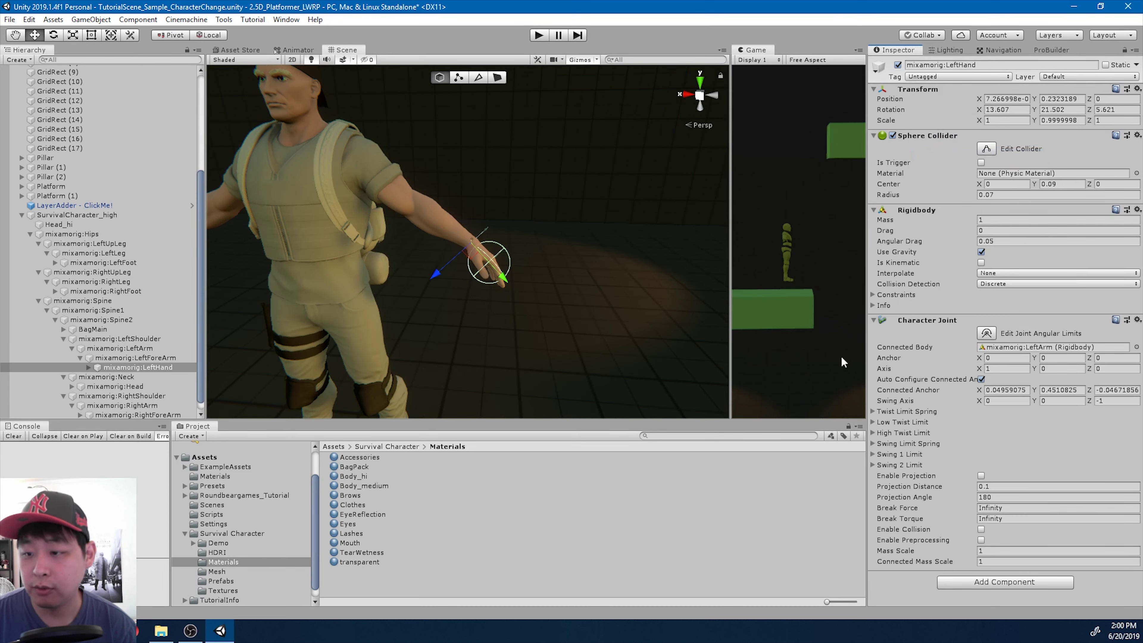
pyautogui.moveTo(146, 359); pyautogui.dragTo(993, 353)
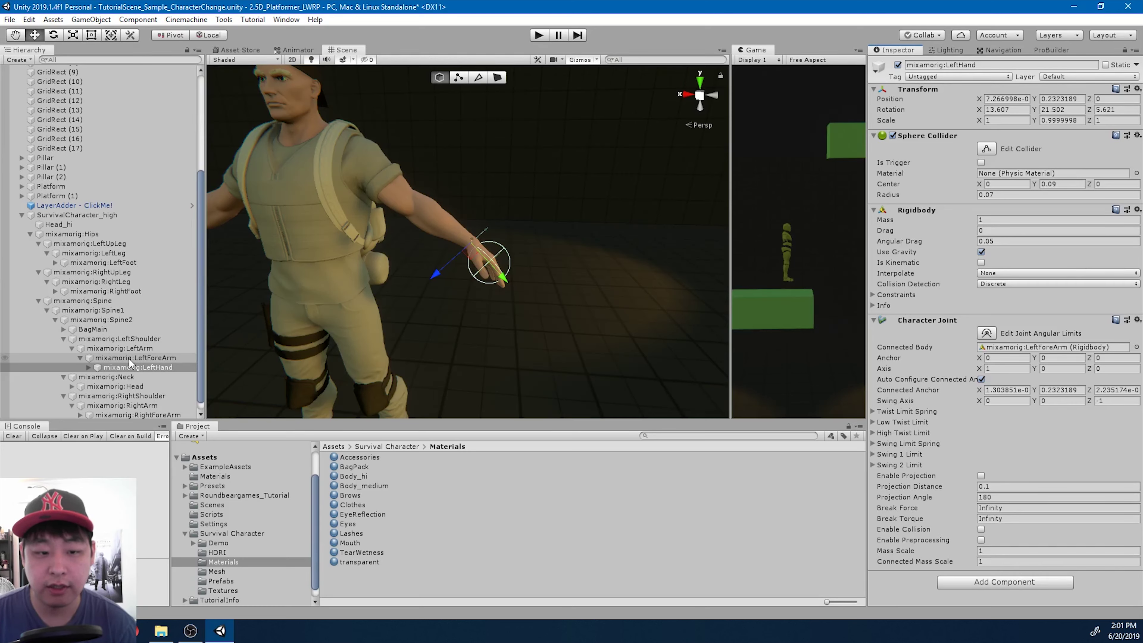
# Copy the Capsule Collider component of mixamorig:LeftForeArm
pyautogui.click(147, 359)
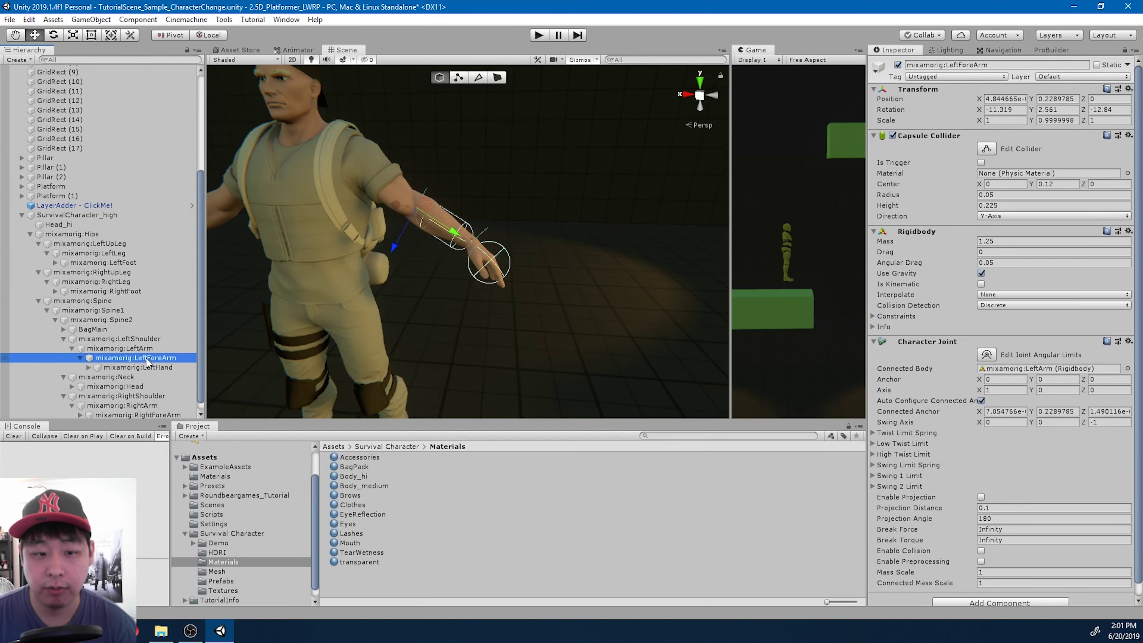
pyautogui.rightClick(929, 137)
pyautogui.click(975, 225)
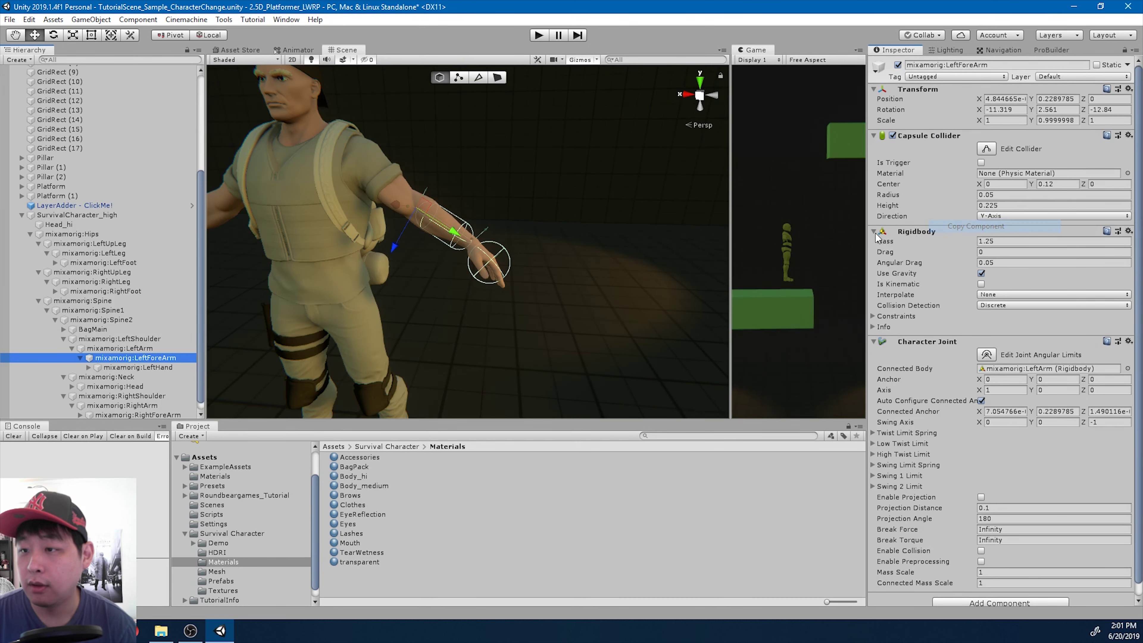
pyautogui.keyDown('alt'); pyautogui.moveTo(535, 243); pyautogui.dragTo(560, 240); pyautogui.keyUp('alt')
pyautogui.press('s')
pyautogui.moveTo(560, 241); pyautogui.dragTo(558, 246, button='right')
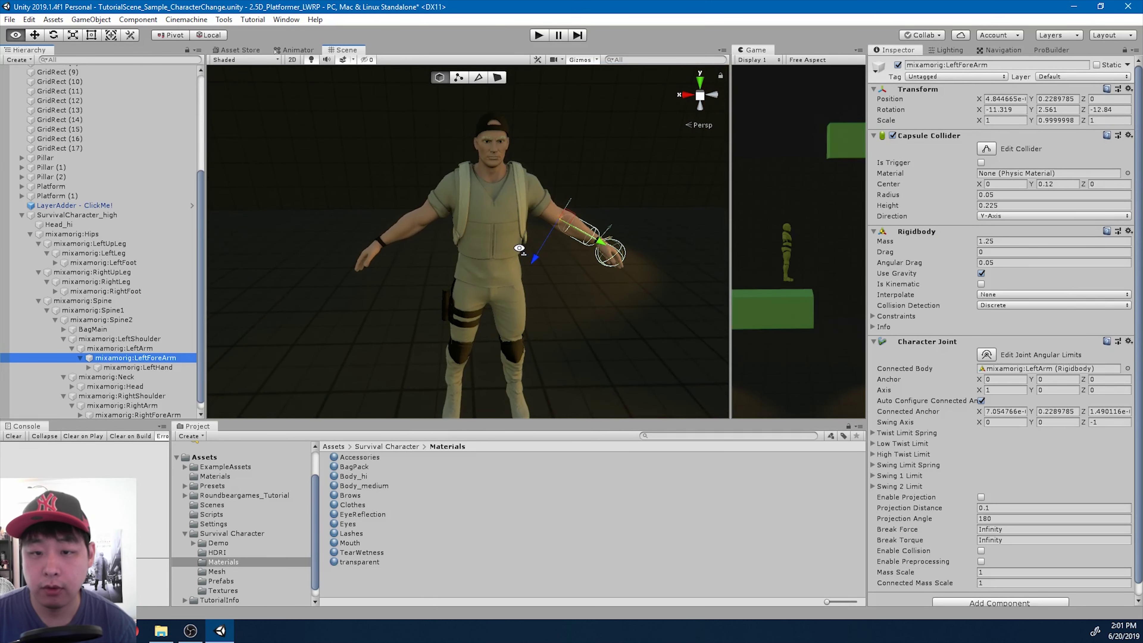
pyautogui.scroll(-1, 168, 361)
pyautogui.click(164, 396)
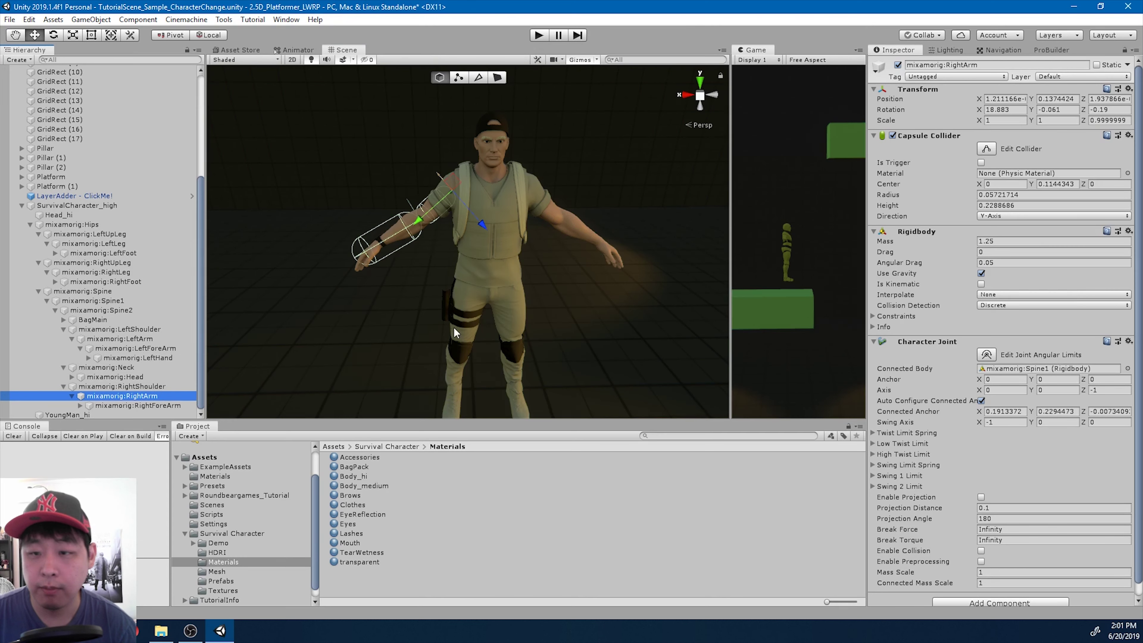
pyautogui.rightClick(930, 135)
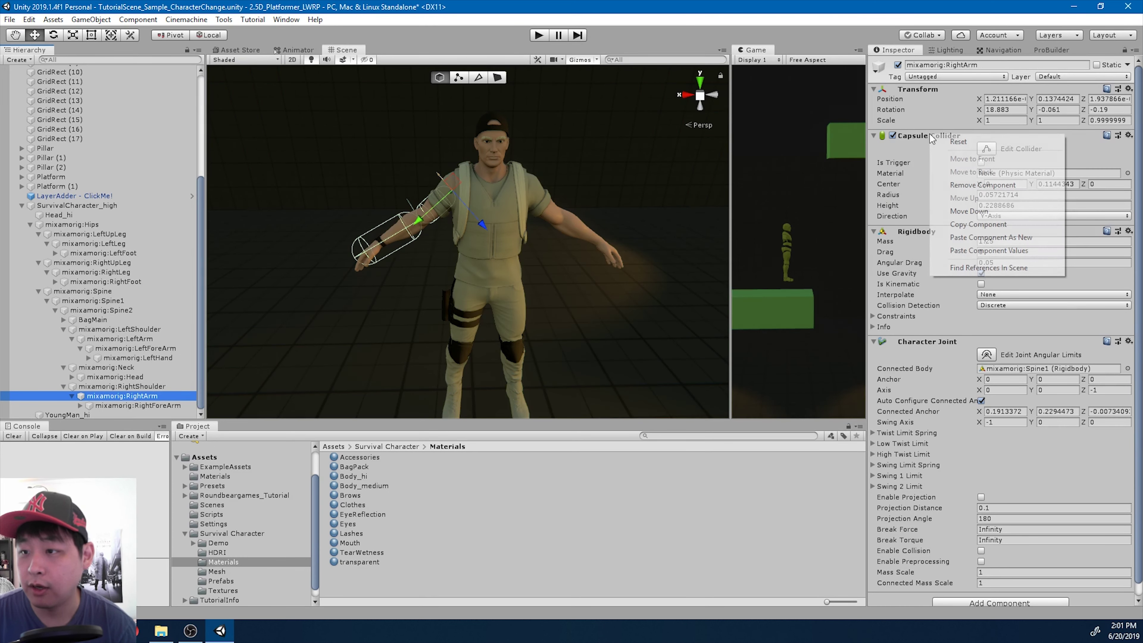
pyautogui.click(993, 249)
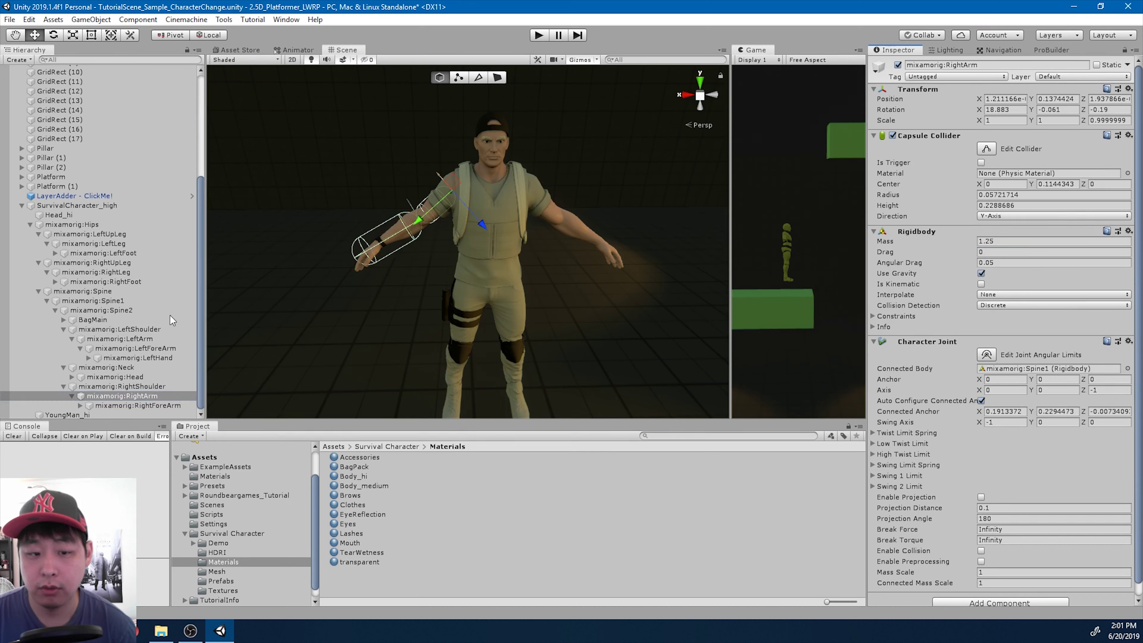
# Paste the copied Capsule Collider values onto the Capsule Collider of mixamorig:RightForeArm
pyautogui.click(152, 405)
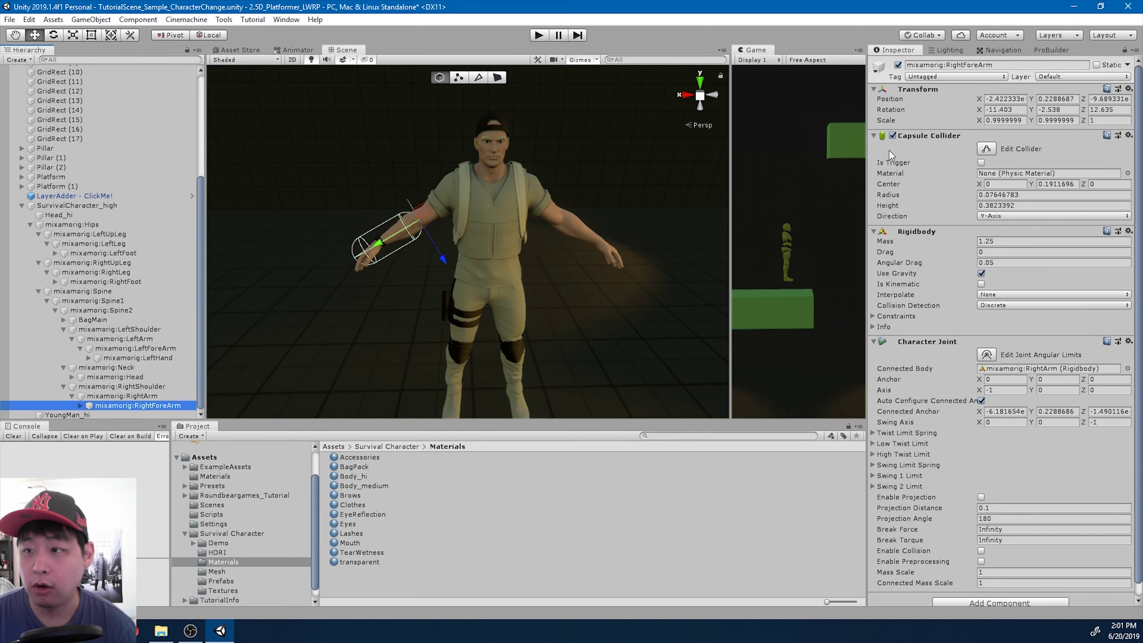
pyautogui.rightClick(912, 136)
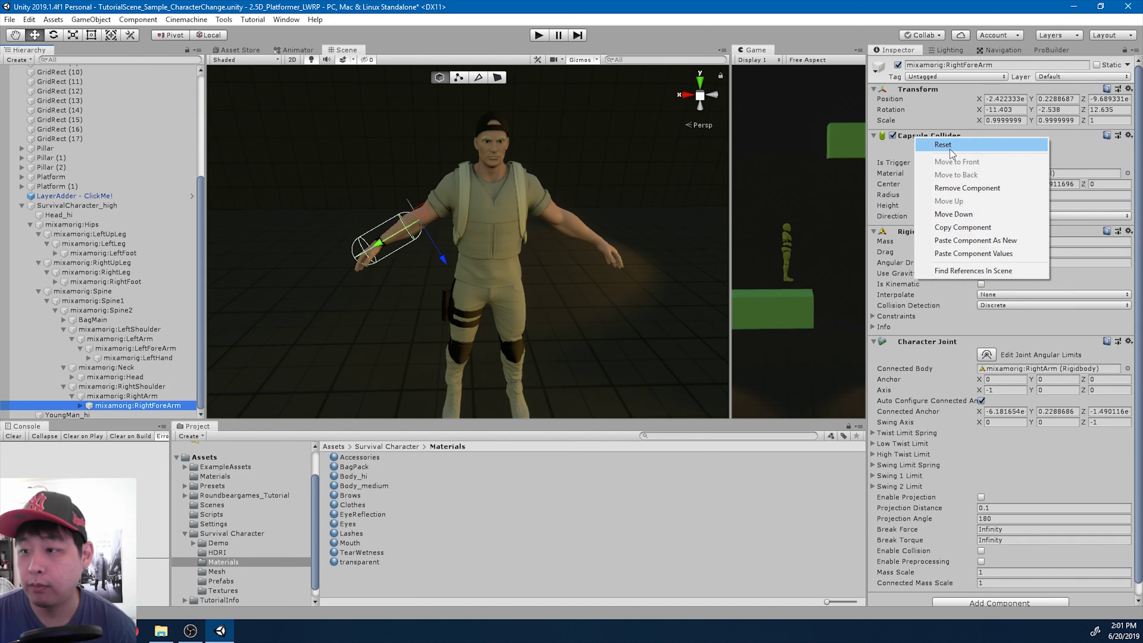
pyautogui.click(986, 253)
pyautogui.scroll(4, 426, 248)
pyautogui.moveTo(472, 248)
pyautogui.mouseDown(button='middle')
pyautogui.moveTo(497, 243)
pyautogui.moveTo(477, 229)
pyautogui.mouseUp(button='middle')
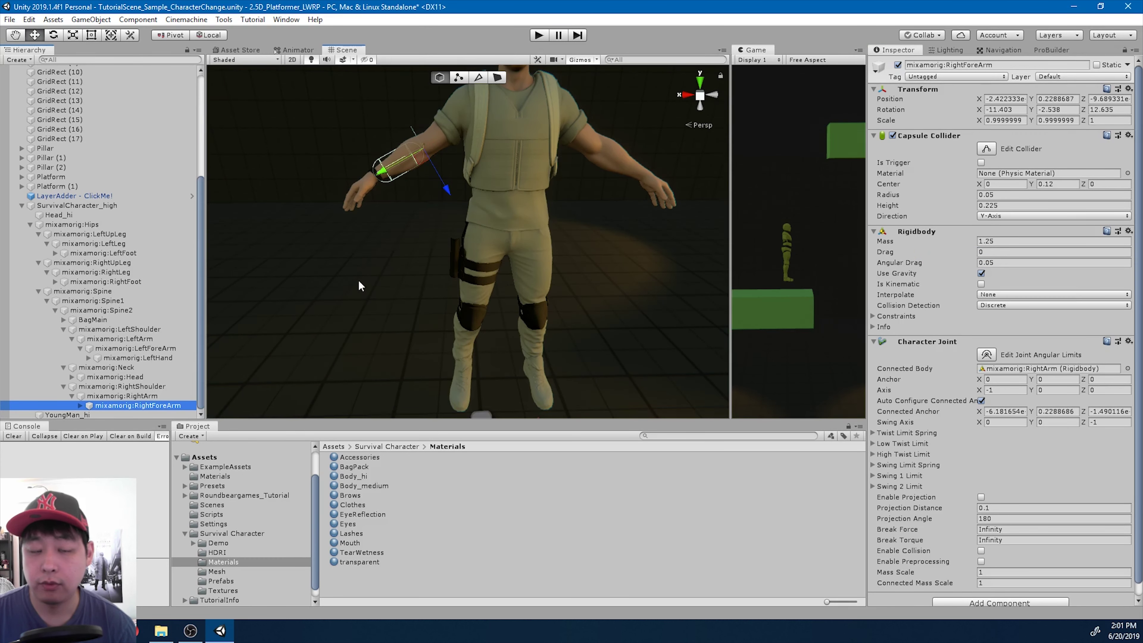
# Copy the Sphere Collider of mixamorig:LeftHand to mixamorig:RightHand as a new component
pyautogui.click(166, 358)
pyautogui.rightClick(936, 135)
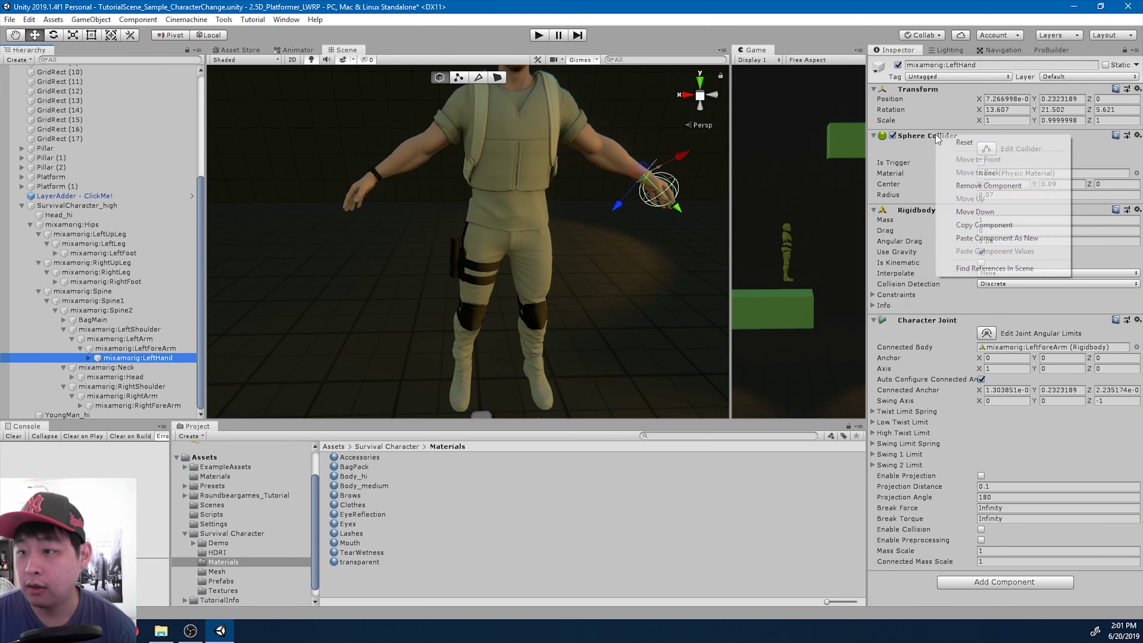
pyautogui.click(984, 226)
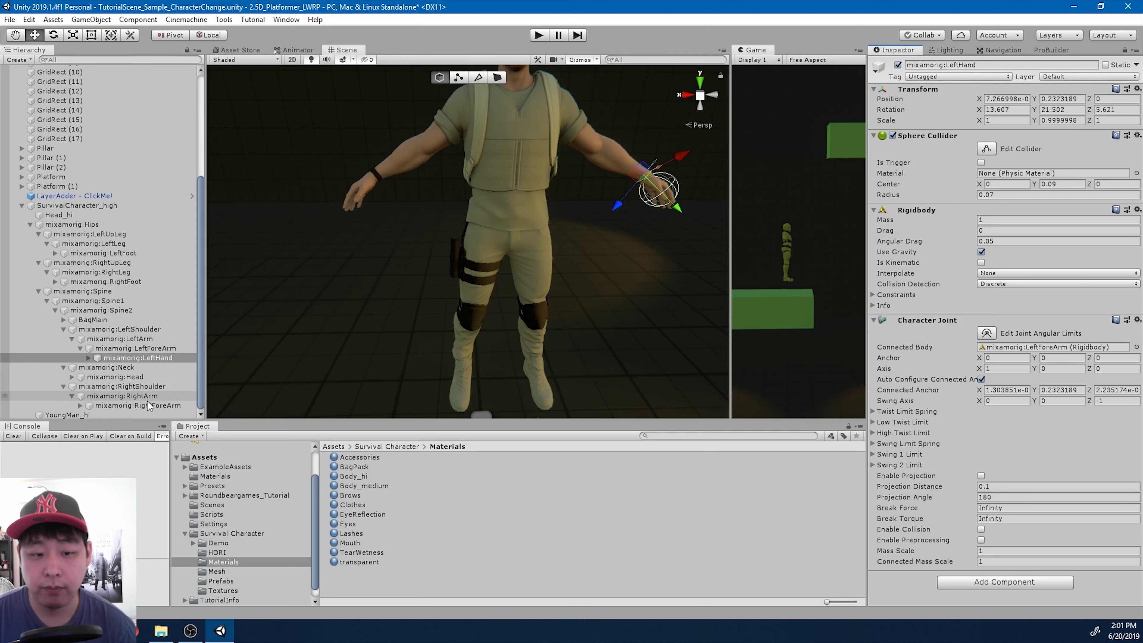
pyautogui.click(80, 405)
pyautogui.click(117, 415)
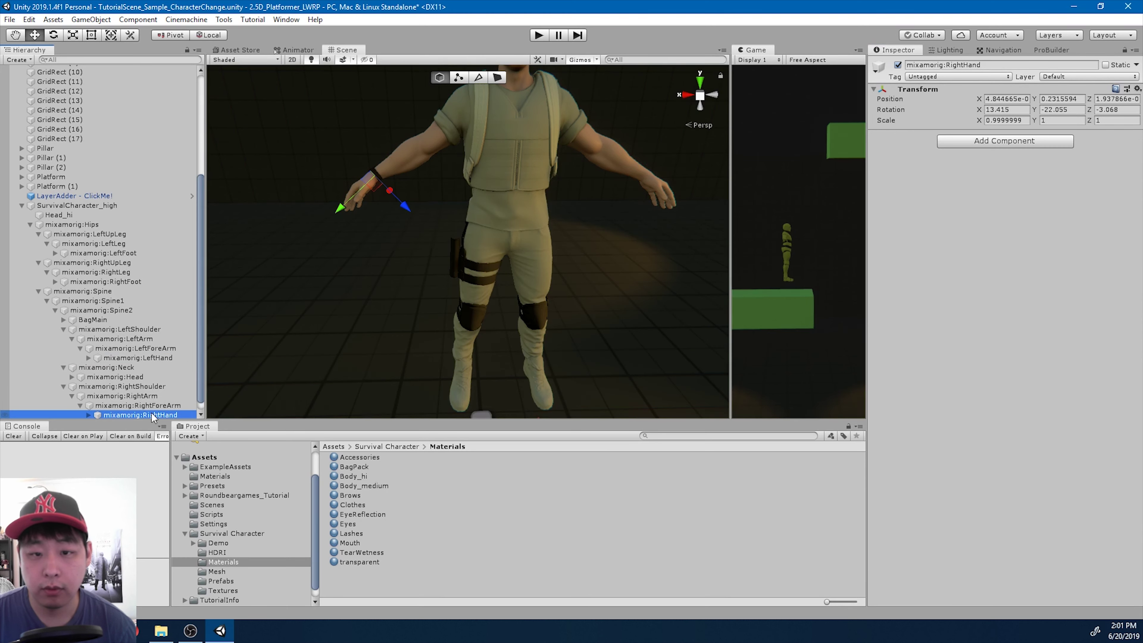
pyautogui.rightClick(930, 87)
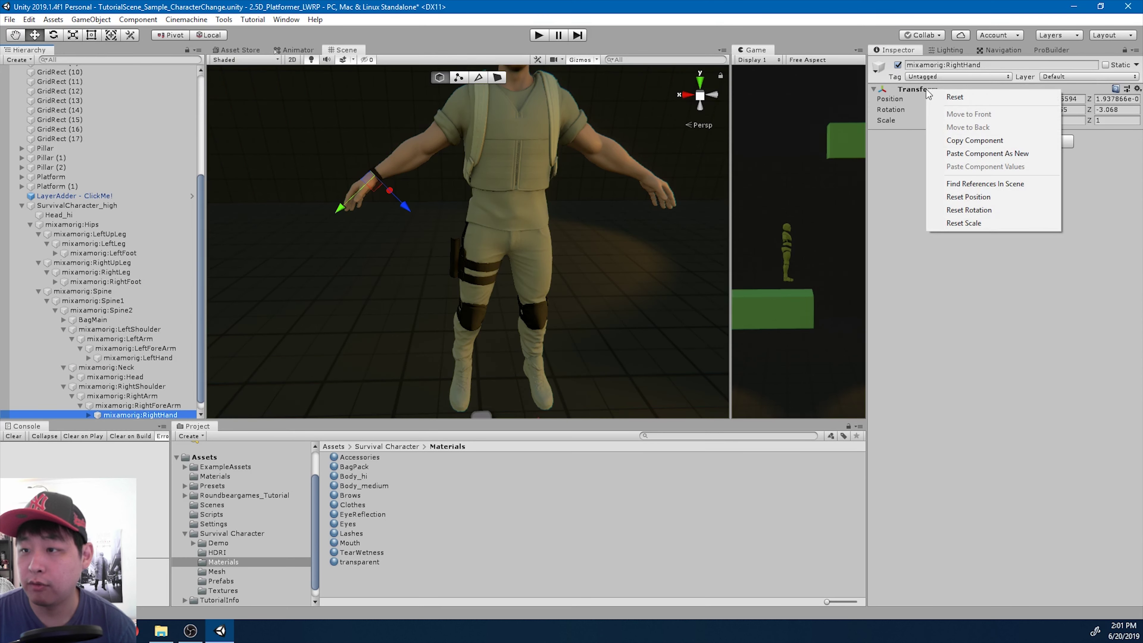
pyautogui.click(981, 154)
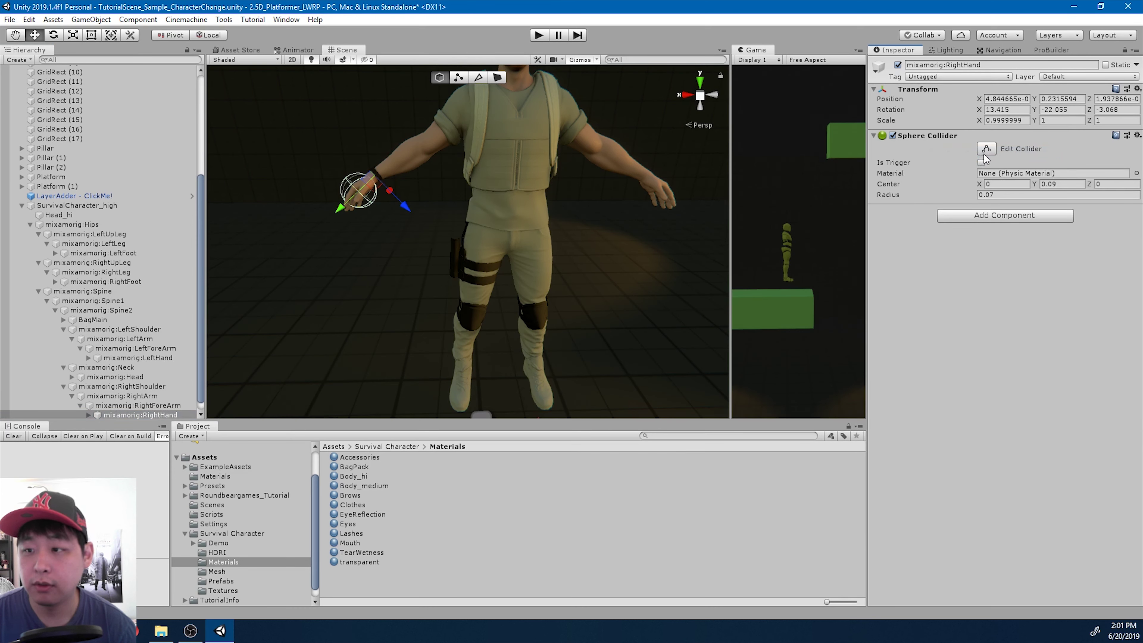
# Add a Rigidbody component to mixamorig:RightHand
pyautogui.click(968, 219)
pyautogui.write('rigid')
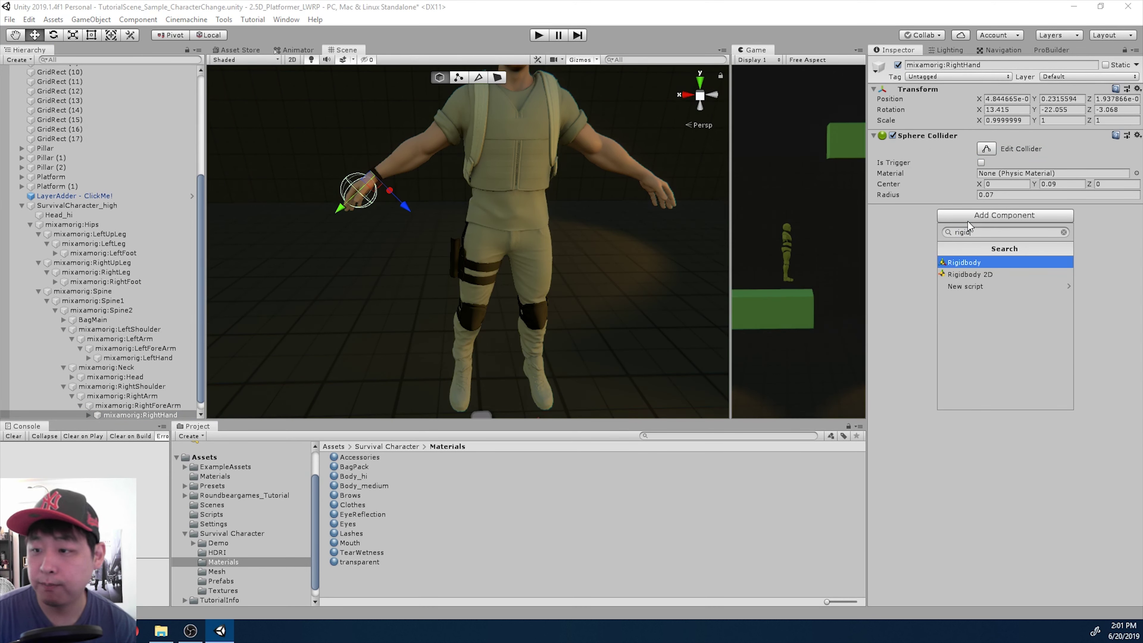
pyautogui.press('Return')
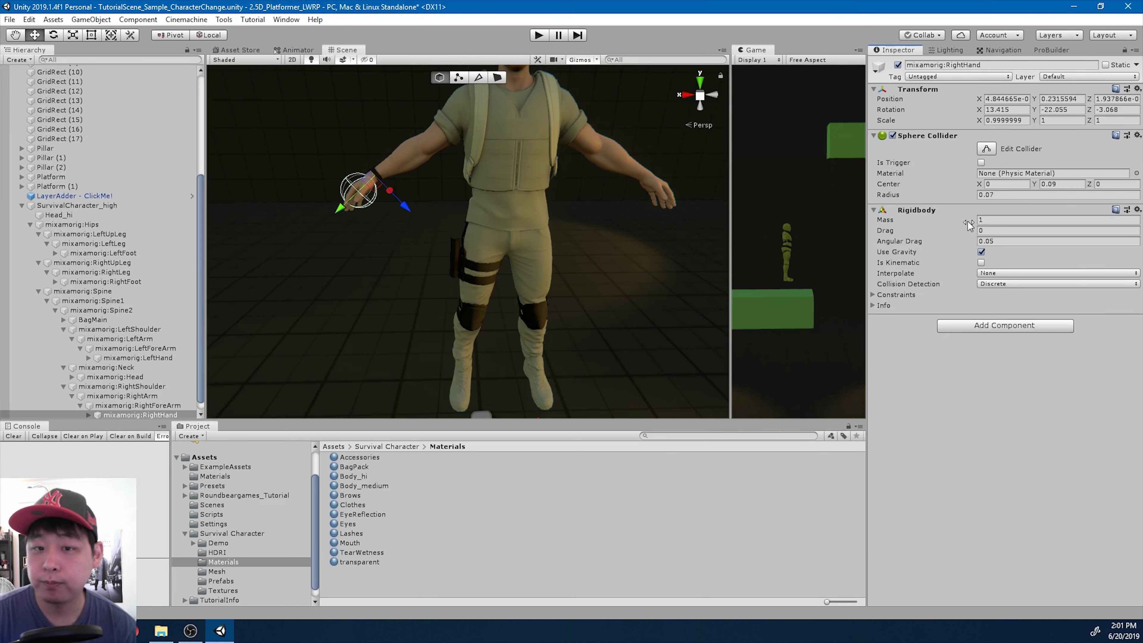
# Copy the right forearm's Character Joint to mixamorig:RightHand as a new component and set its Connected Body to mixamorig:RightForeArm
pyautogui.click(156, 406)
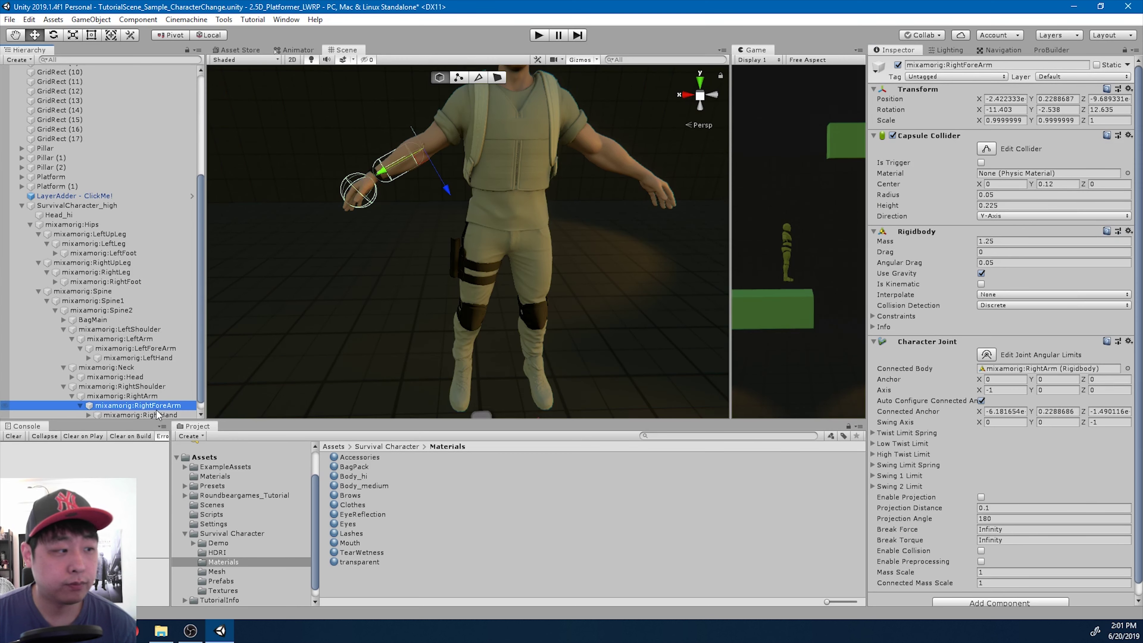
pyautogui.scroll(-1, 187, 358)
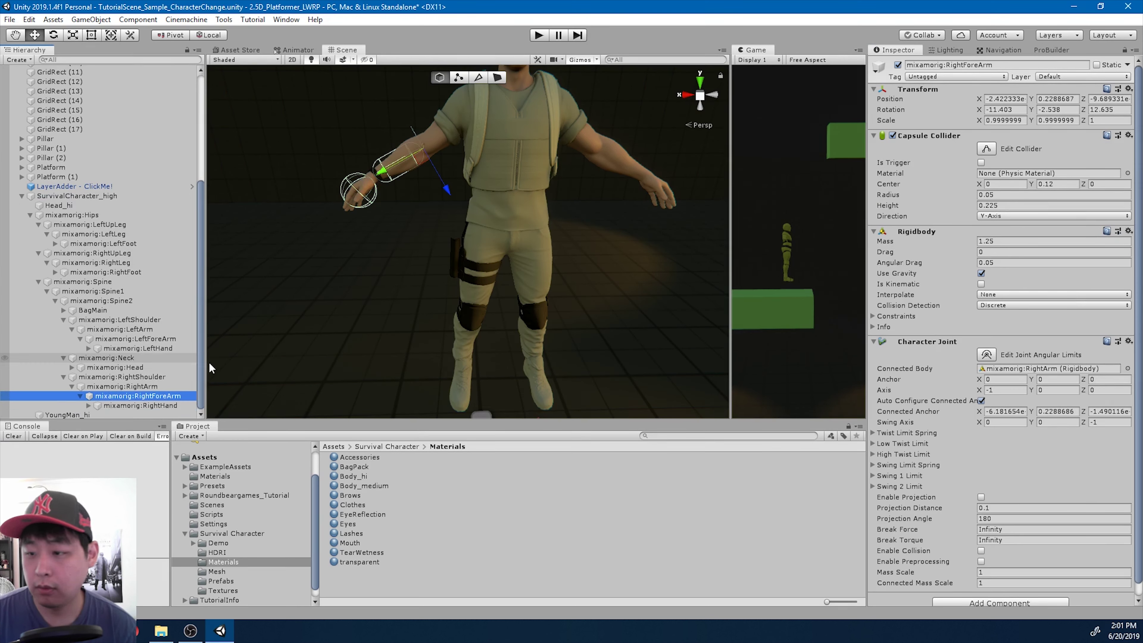
pyautogui.rightClick(930, 342)
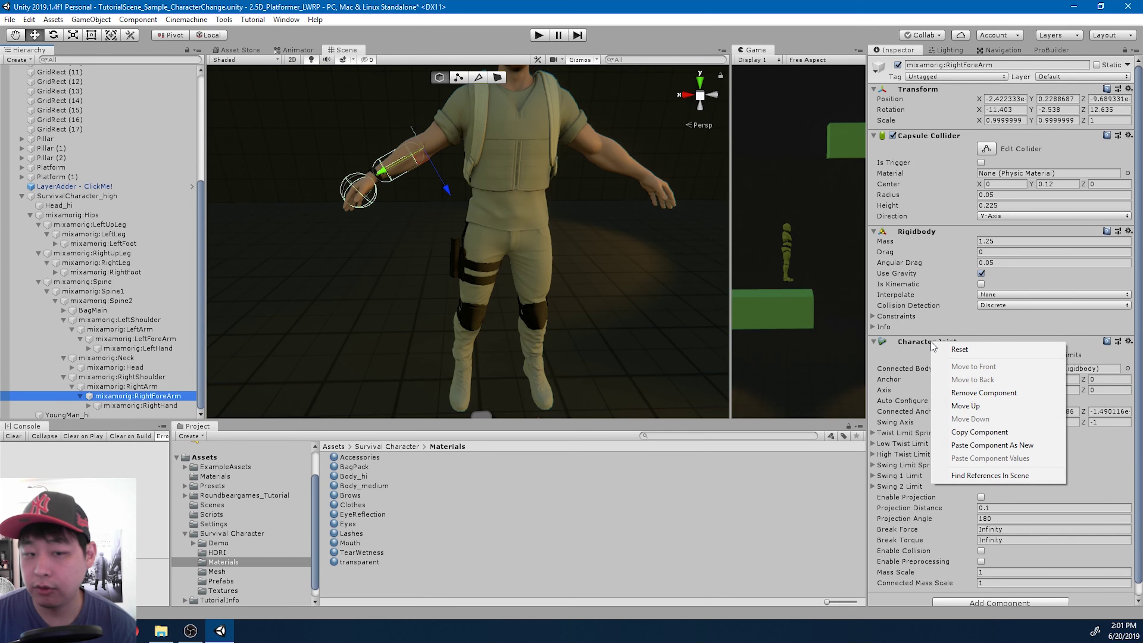
pyautogui.click(999, 430)
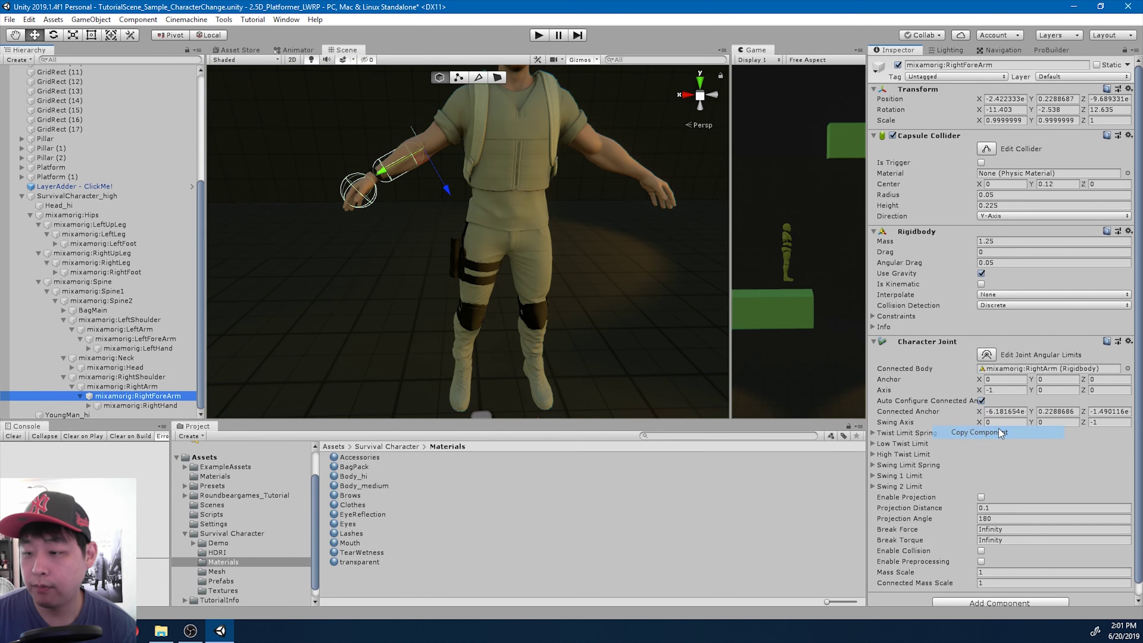
pyautogui.click(173, 405)
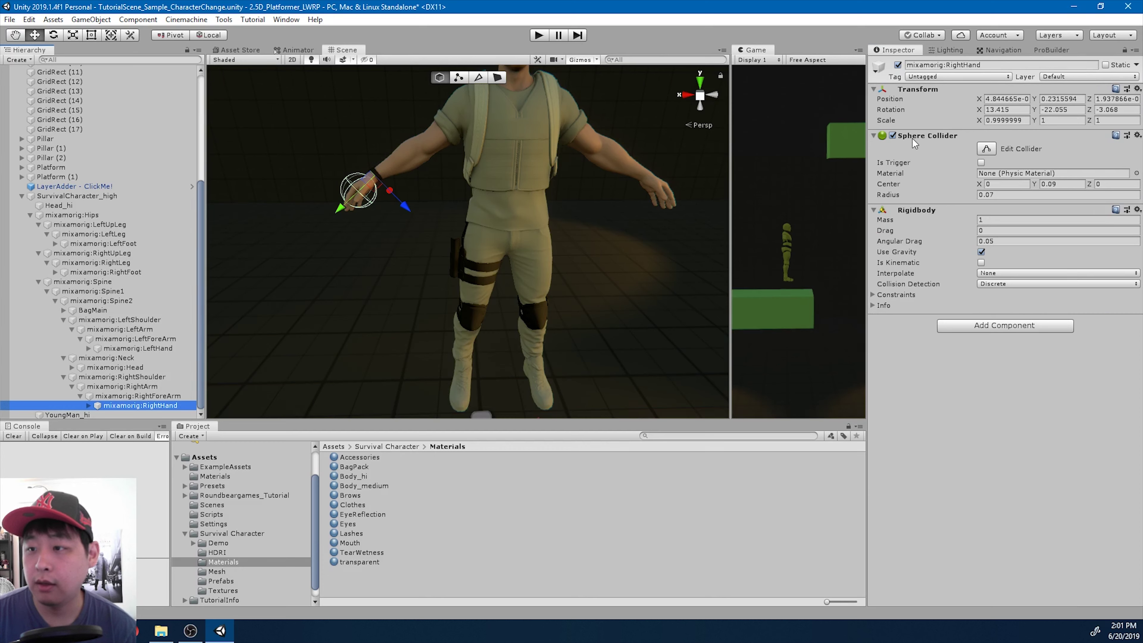
pyautogui.rightClick(916, 92)
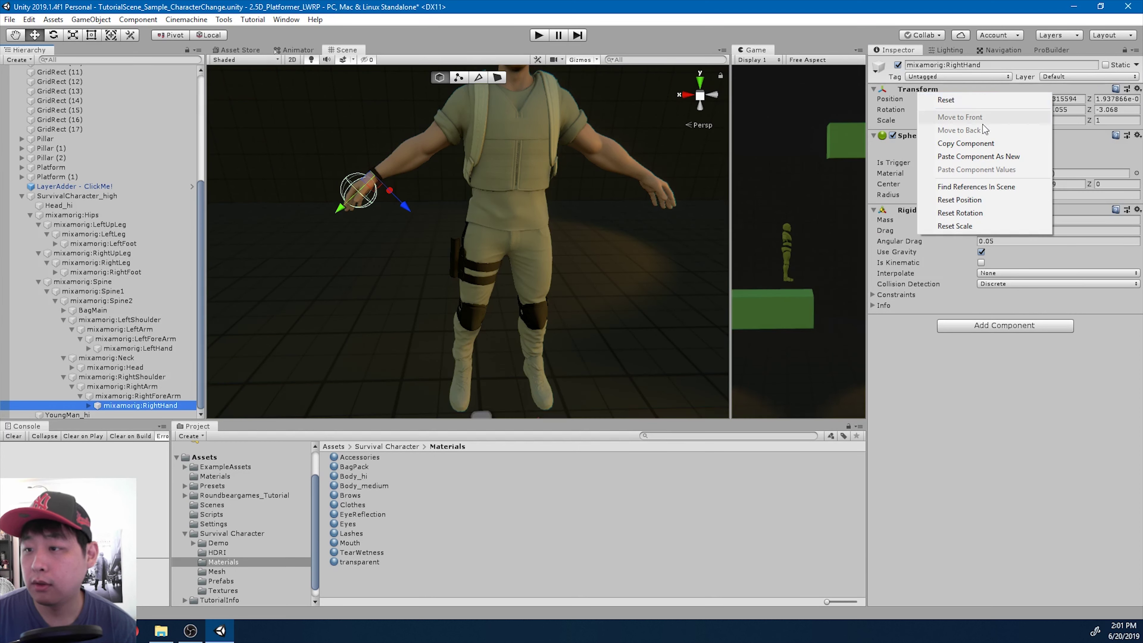
pyautogui.click(1008, 160)
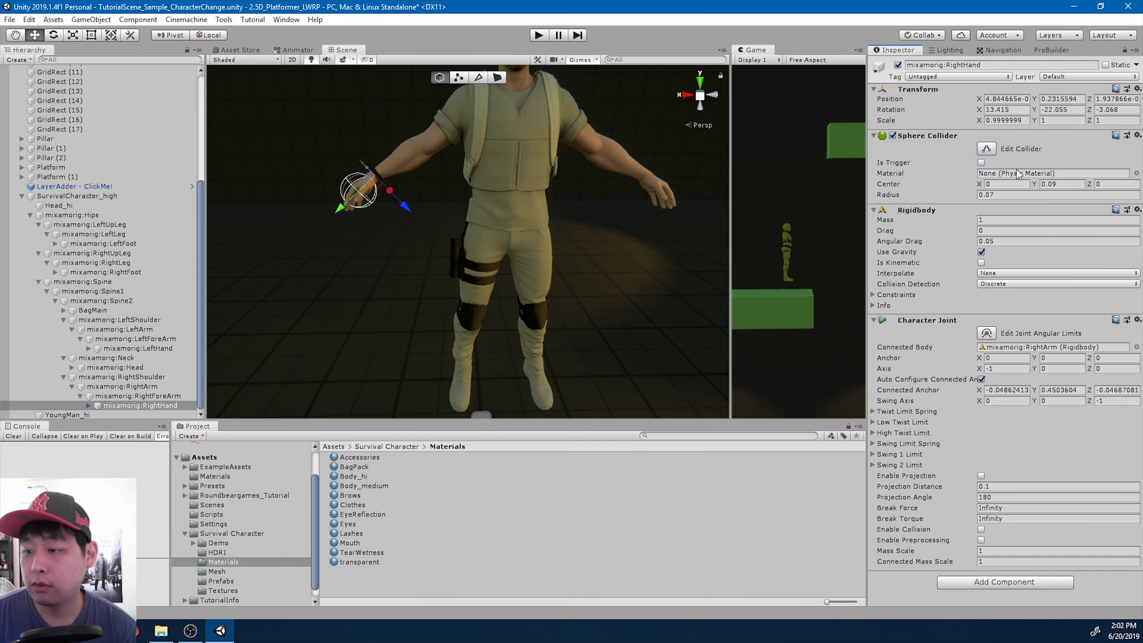
pyautogui.click(162, 396)
pyautogui.moveTo(162, 396); pyautogui.dragTo(1025, 355)
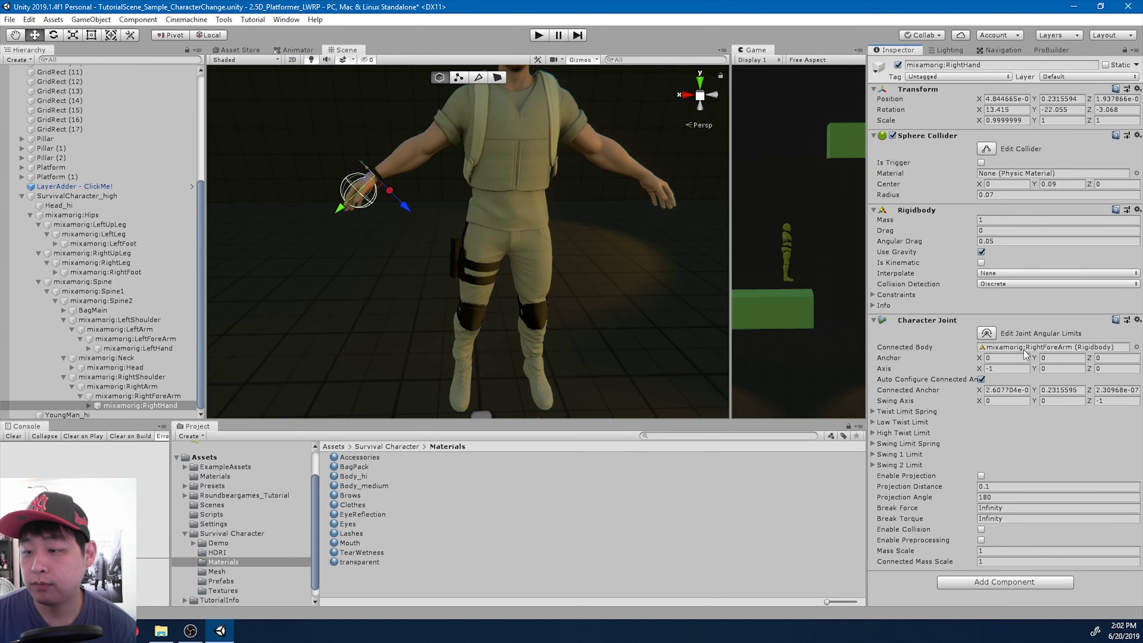
# Move SurvivalCharacter_high directly below yBot - Yellow in the hierarchy and collapse its children
pyautogui.scroll(-5, 561, 250)
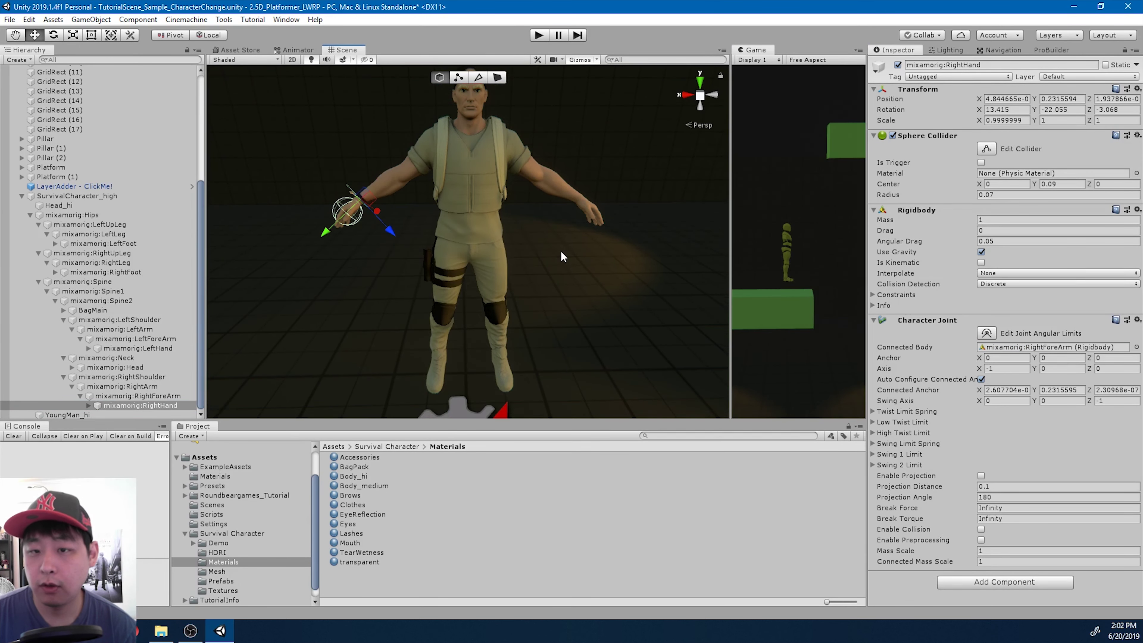
pyautogui.click(109, 196)
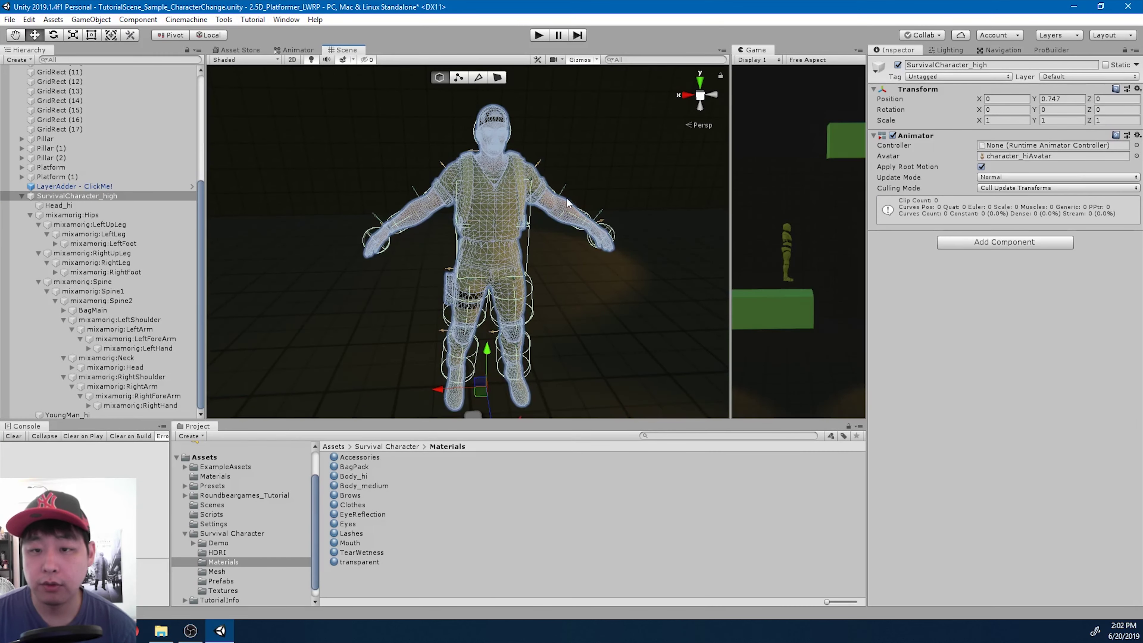
pyautogui.keyDown('alt'); pyautogui.moveTo(425, 299); pyautogui.dragTo(490, 346); pyautogui.keyUp('alt')
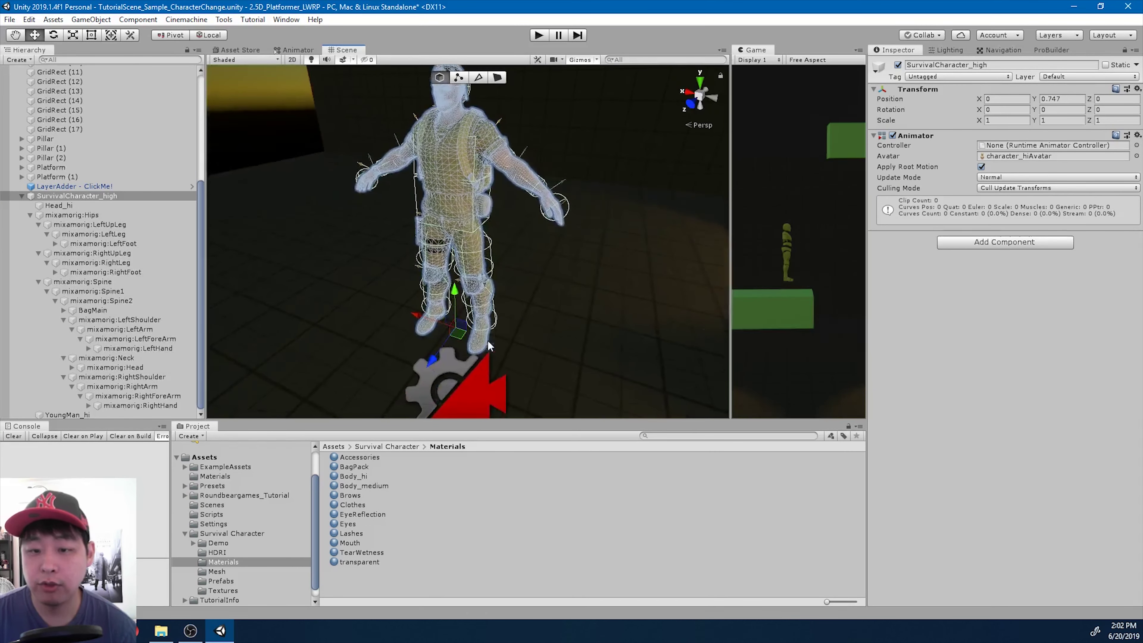
pyautogui.keyDown('alt'); pyautogui.moveTo(558, 342); pyautogui.dragTo(715, 297); pyautogui.keyUp('alt')
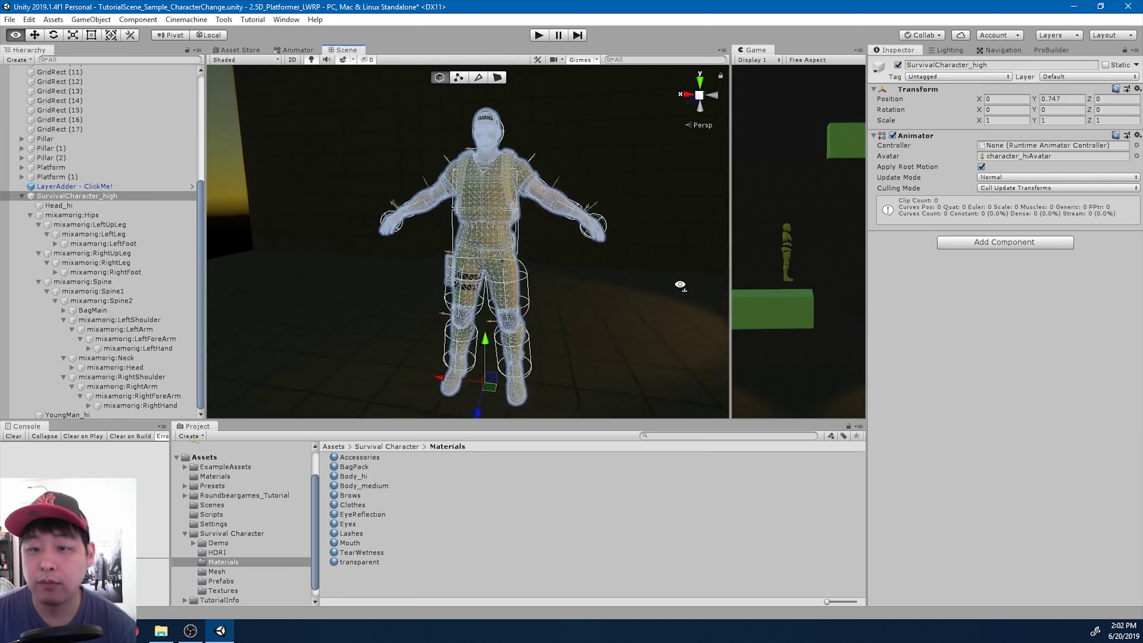
pyautogui.scroll(3, 717, 296)
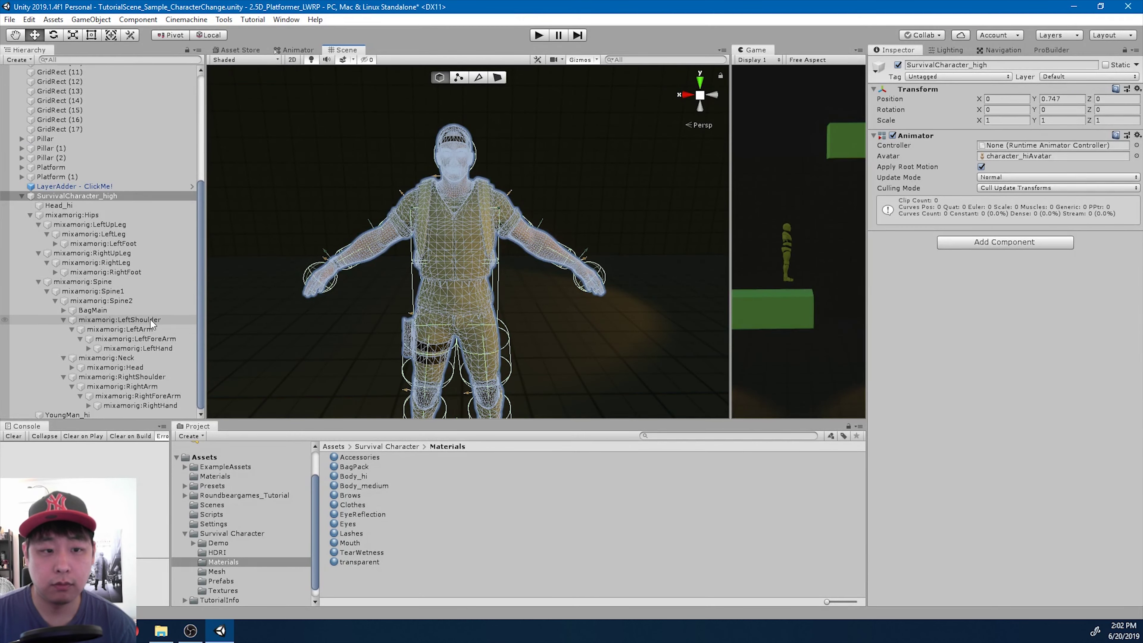
pyautogui.scroll(6, 153, 322)
pyautogui.moveTo(107, 366); pyautogui.dragTo(90, 120)
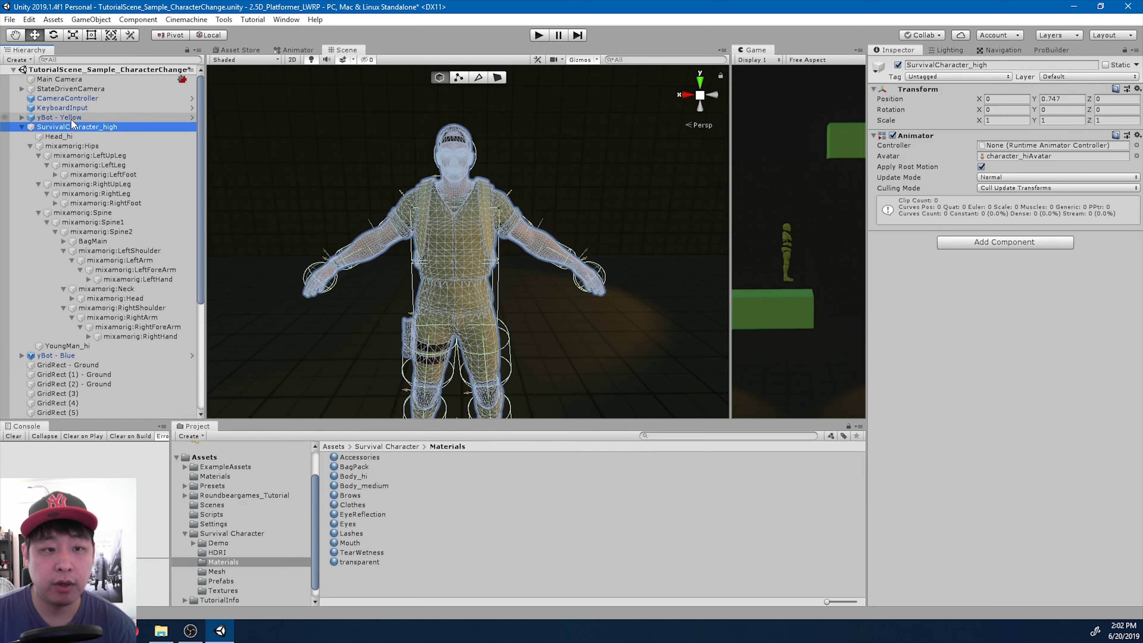
pyautogui.click(22, 127)
# Duplicate yBot - Yellow and place the copy between the original and SurvivalCharacter_high in the hierarchy
pyautogui.doubleClick(77, 118)
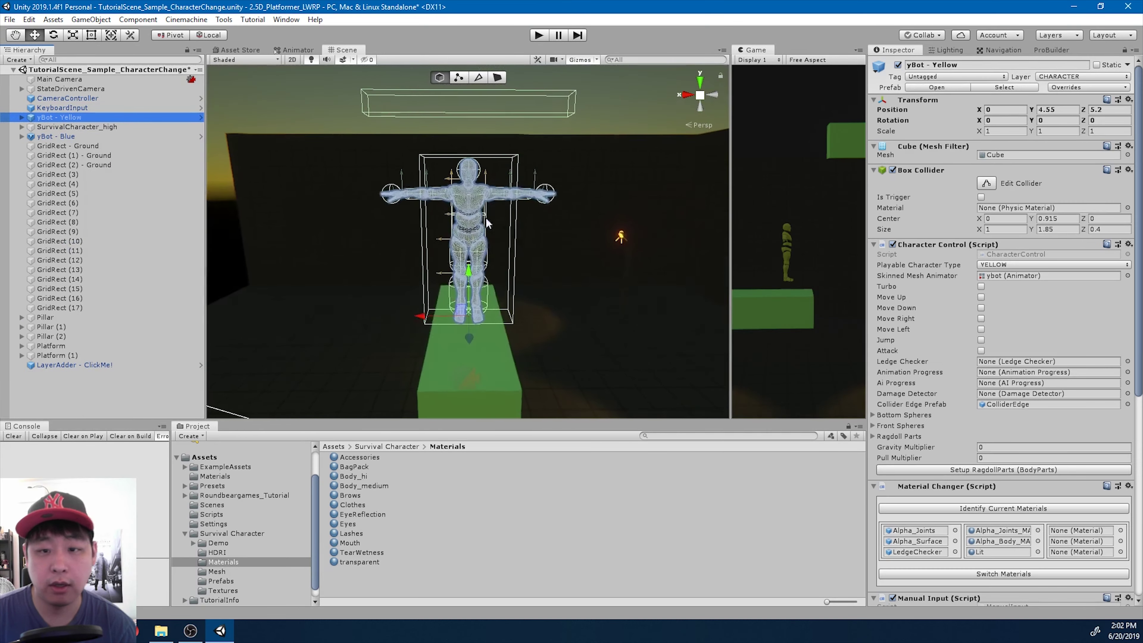
pyautogui.keyDown('alt'); pyautogui.moveTo(523, 240); pyautogui.dragTo(499, 228); pyautogui.keyUp('alt')
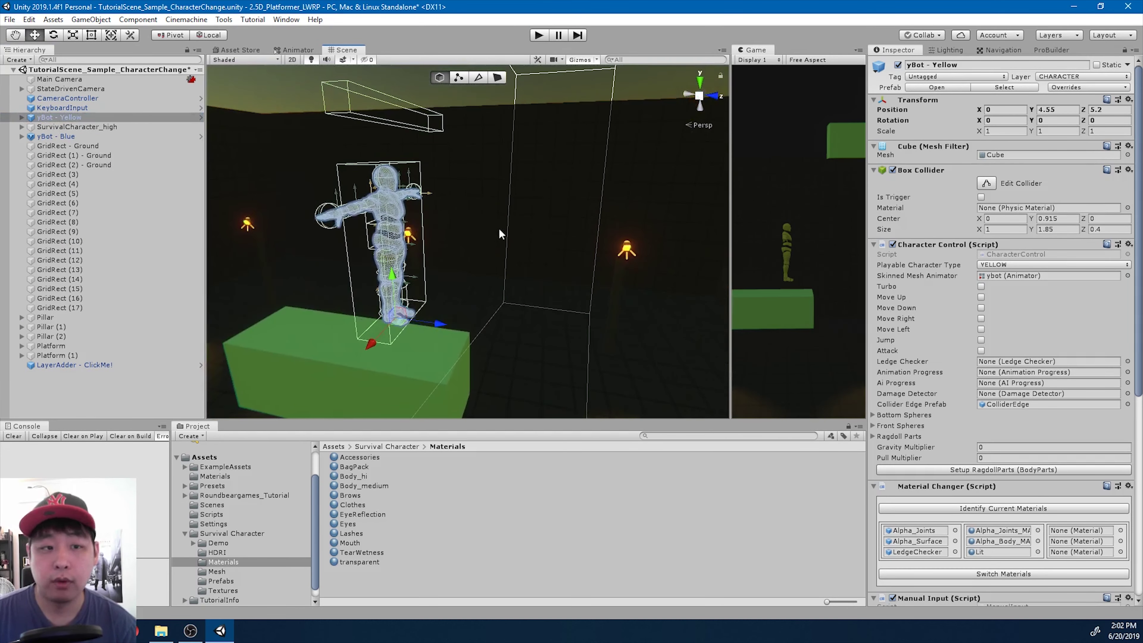
pyautogui.click(78, 116)
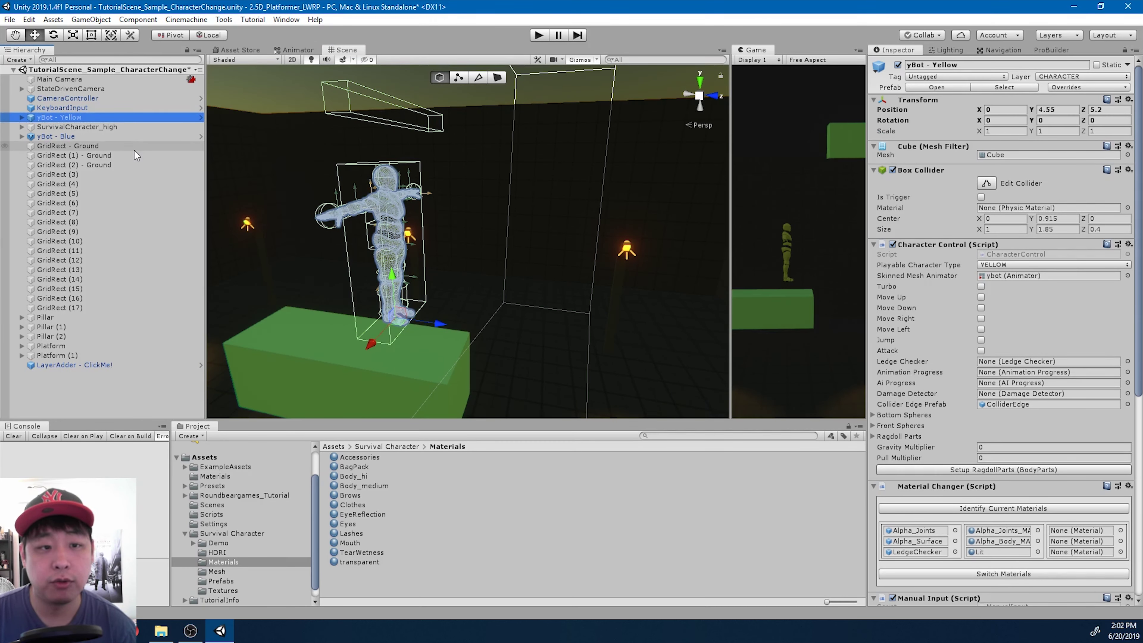
pyautogui.hotkey('ctrl', 'd')
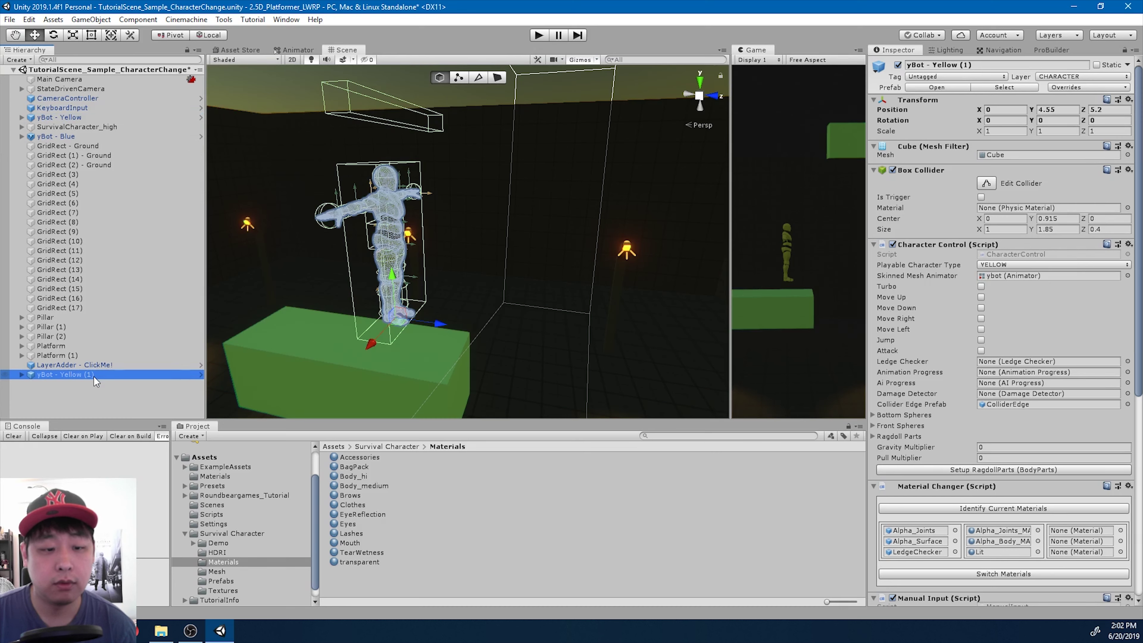
pyautogui.moveTo(93, 375); pyautogui.dragTo(114, 125)
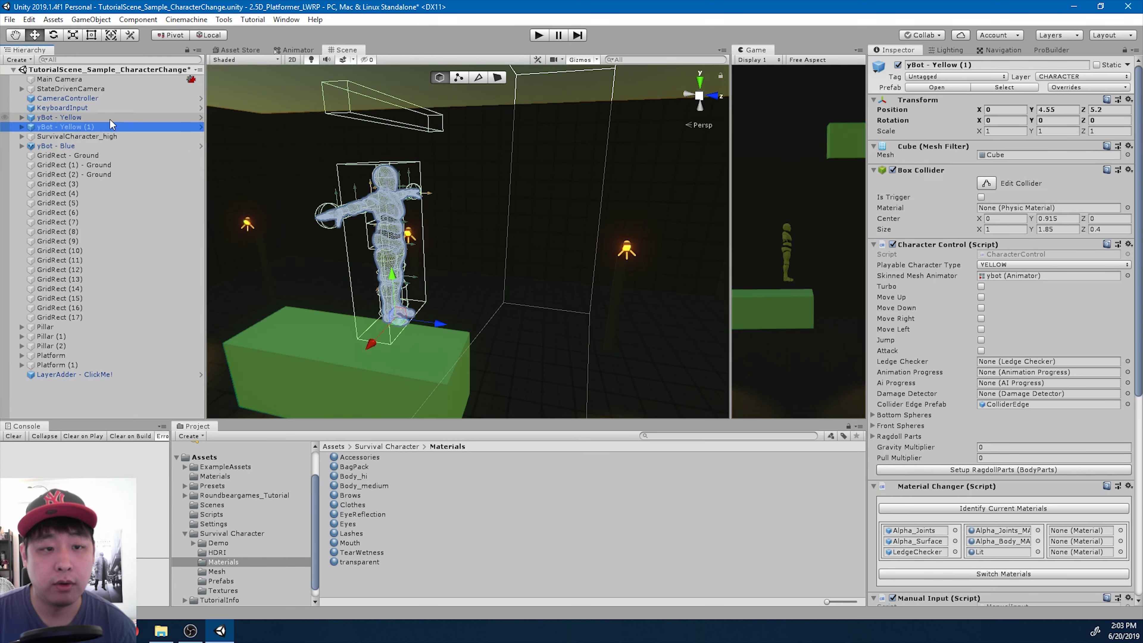
# Delete the original yBot - Yellow and completely unpack the prefab instance of its duplicate
pyautogui.click(91, 116)
pyautogui.press('Delete')
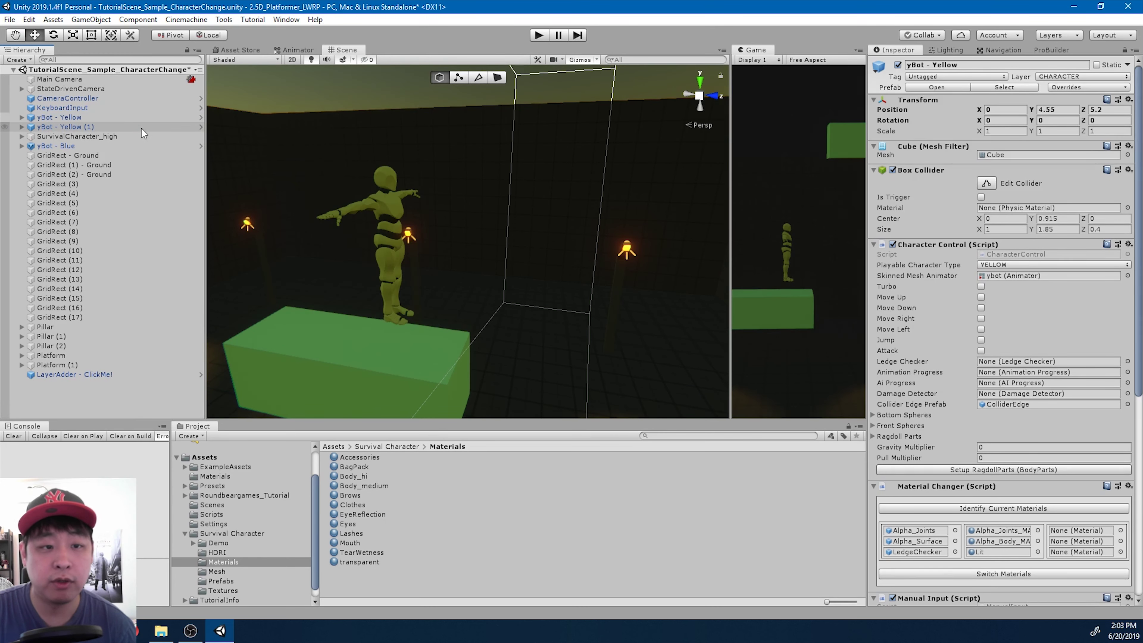
pyautogui.click(83, 119)
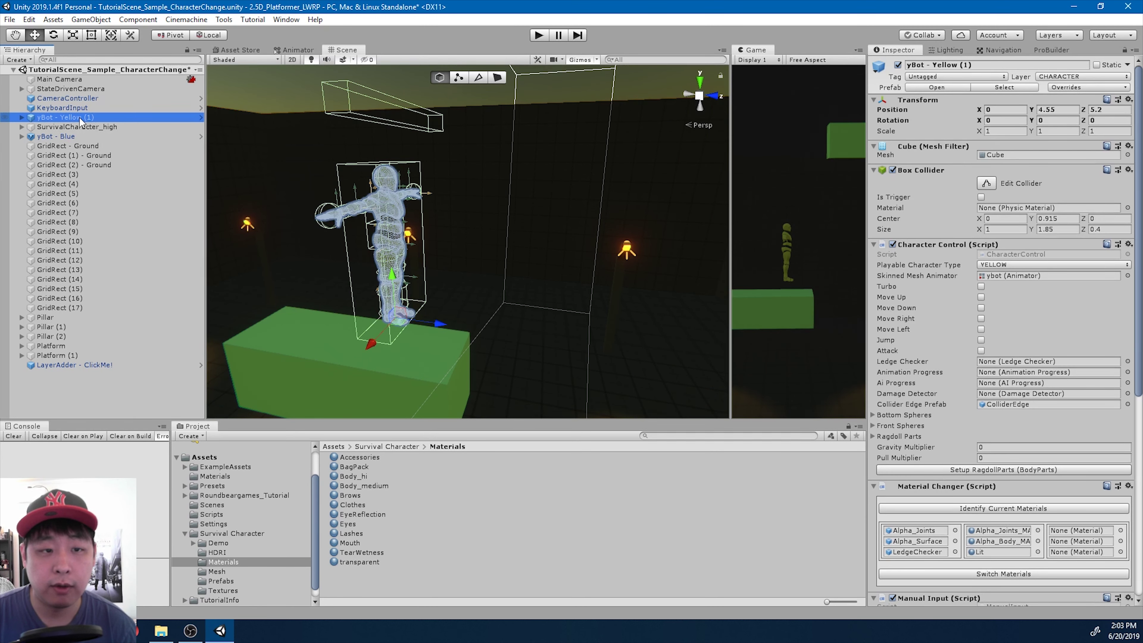
pyautogui.rightClick(80, 120)
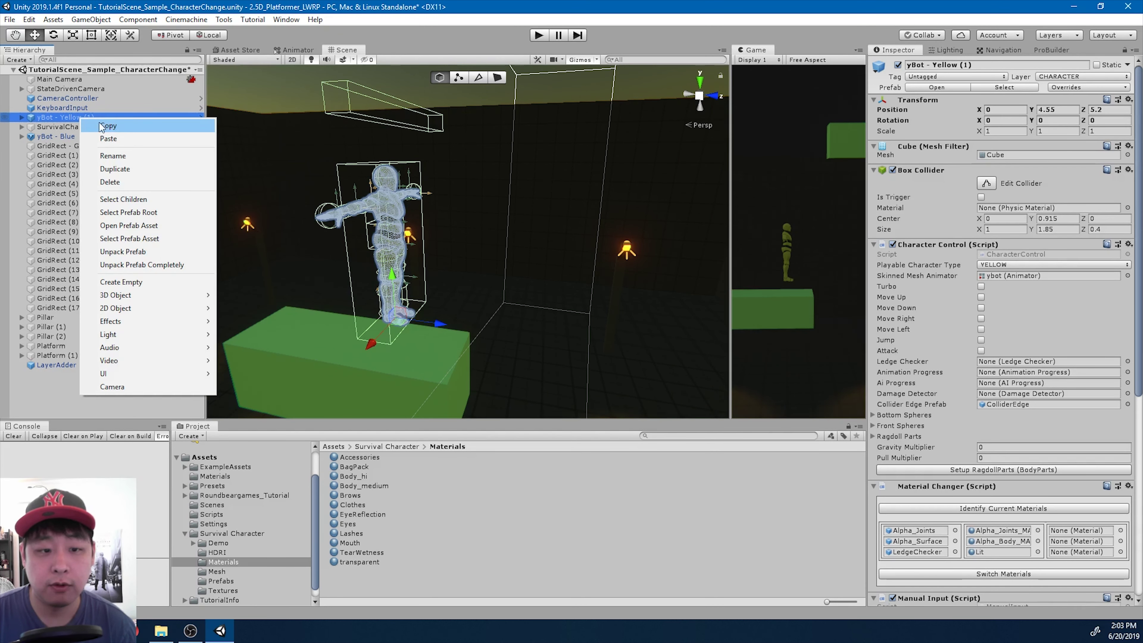
pyautogui.click(158, 265)
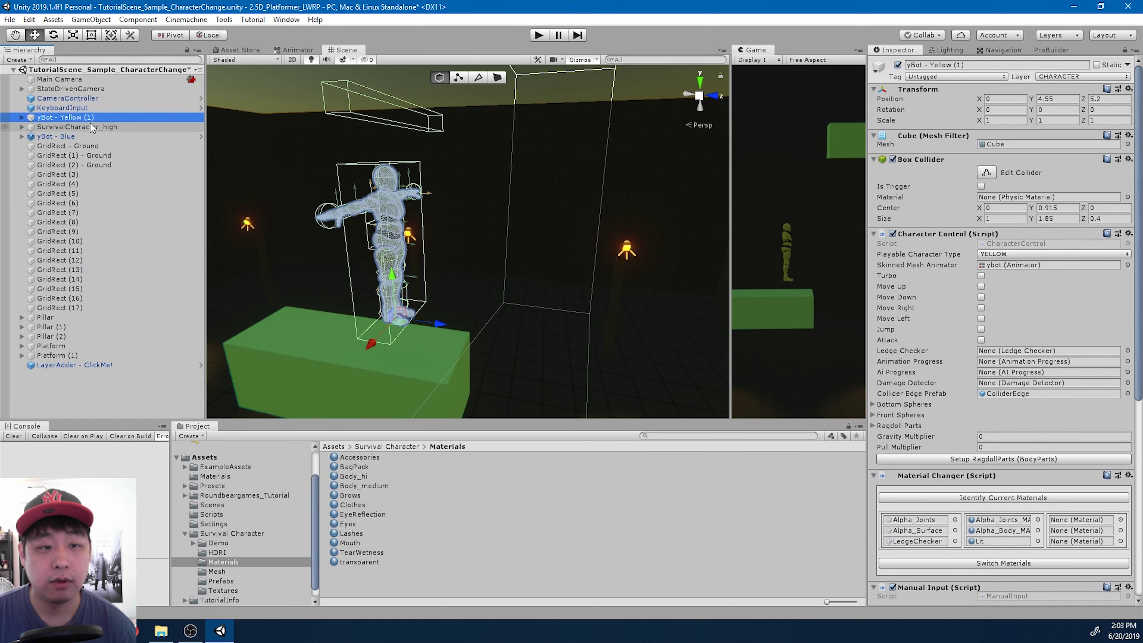
# Rename the yBot - Yellow (1) object in the hierarchy as SurvivalCharacter
pyautogui.click(99, 118)
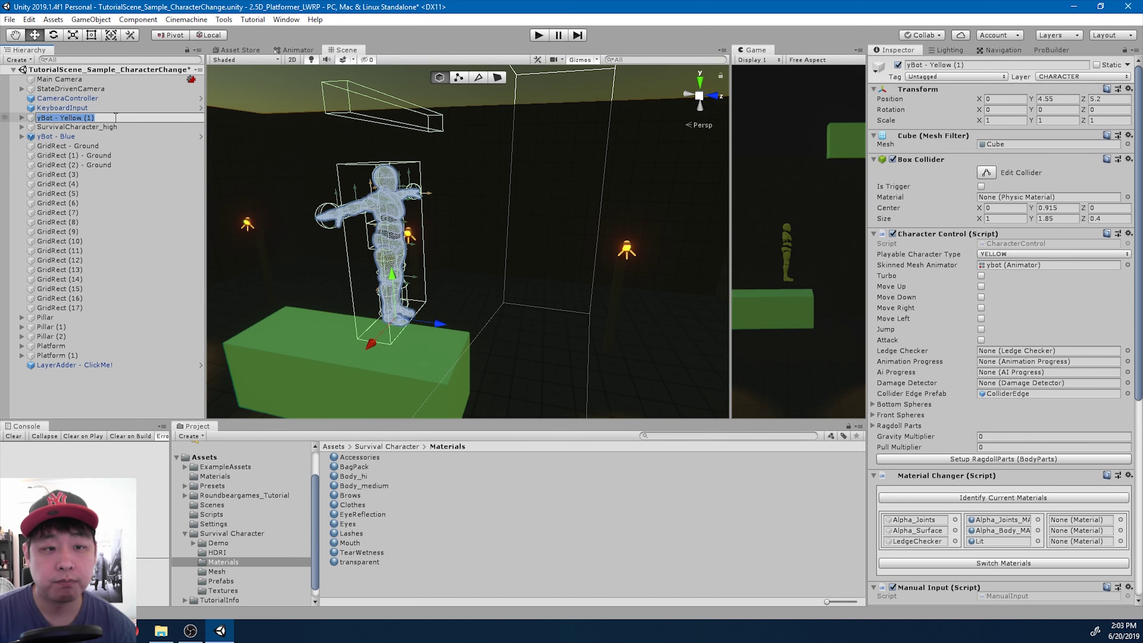
pyautogui.write('Survival')
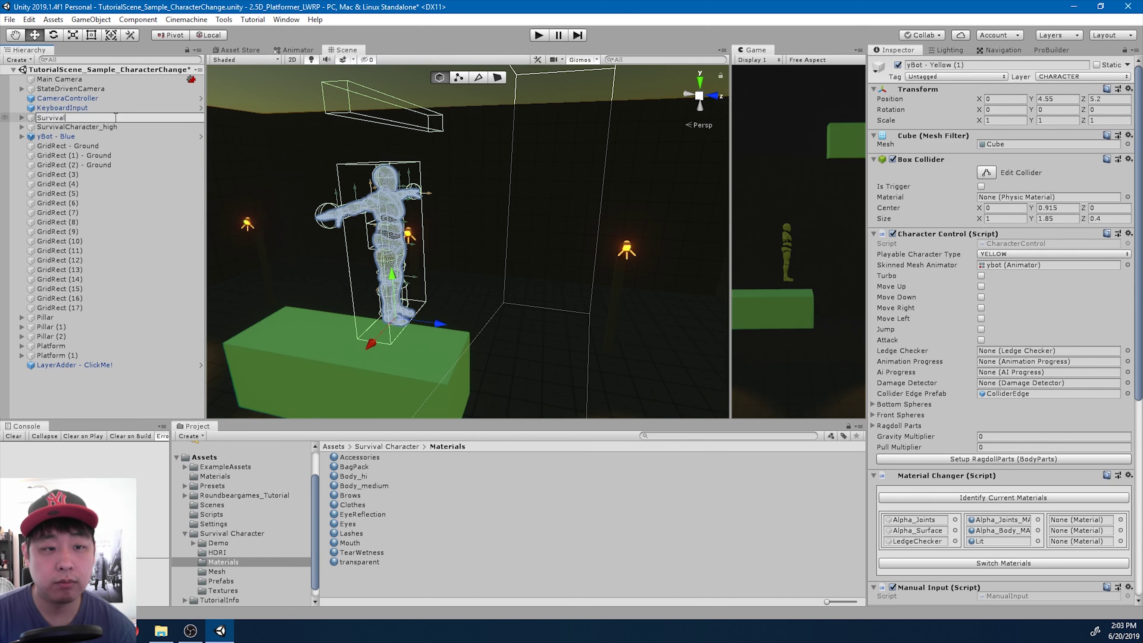
pyautogui.write('P')
pyautogui.press('BackSpace')
pyautogui.write('Character')
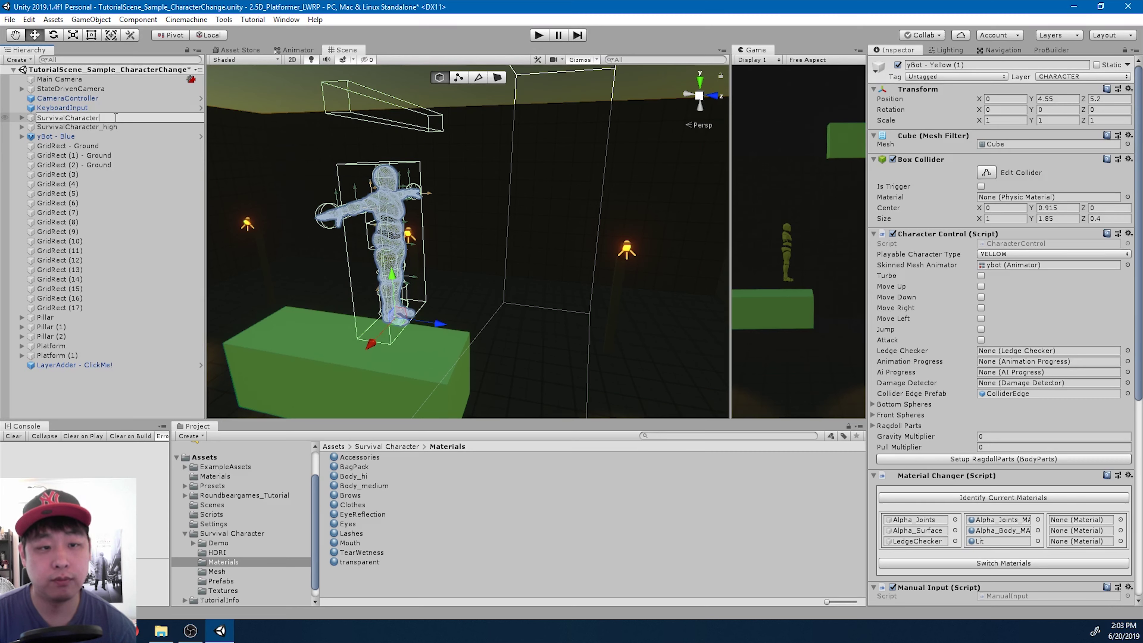
pyautogui.press('Return')
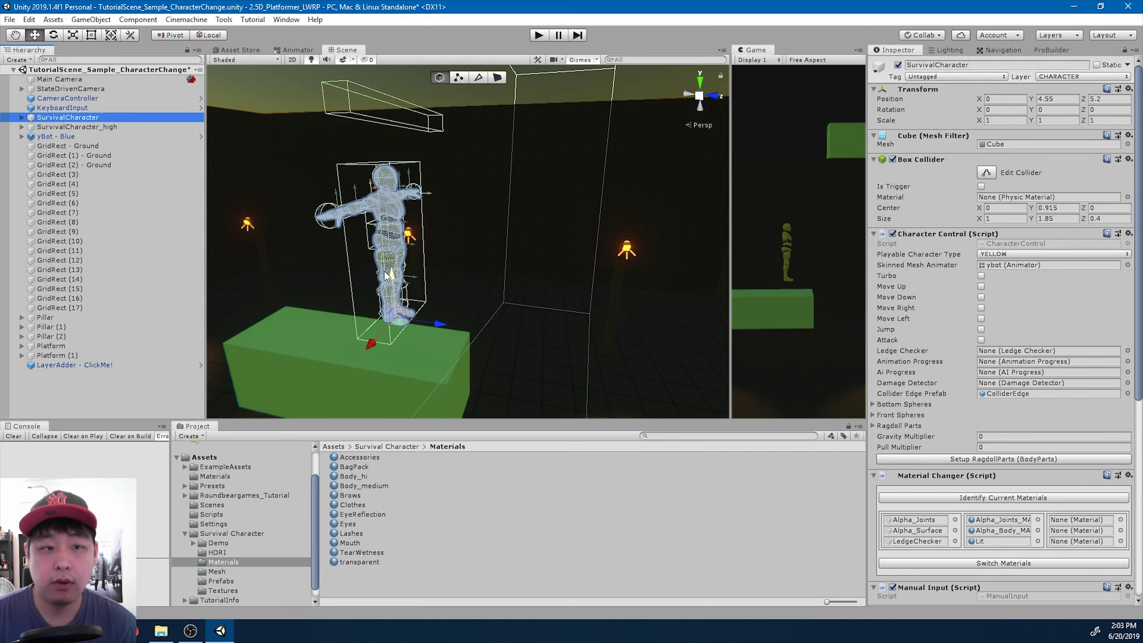
# Nest SurvivalCharacter_high under SurvivalCharacter and set its Y and Z position to 0
pyautogui.moveTo(93, 128); pyautogui.dragTo(92, 116)
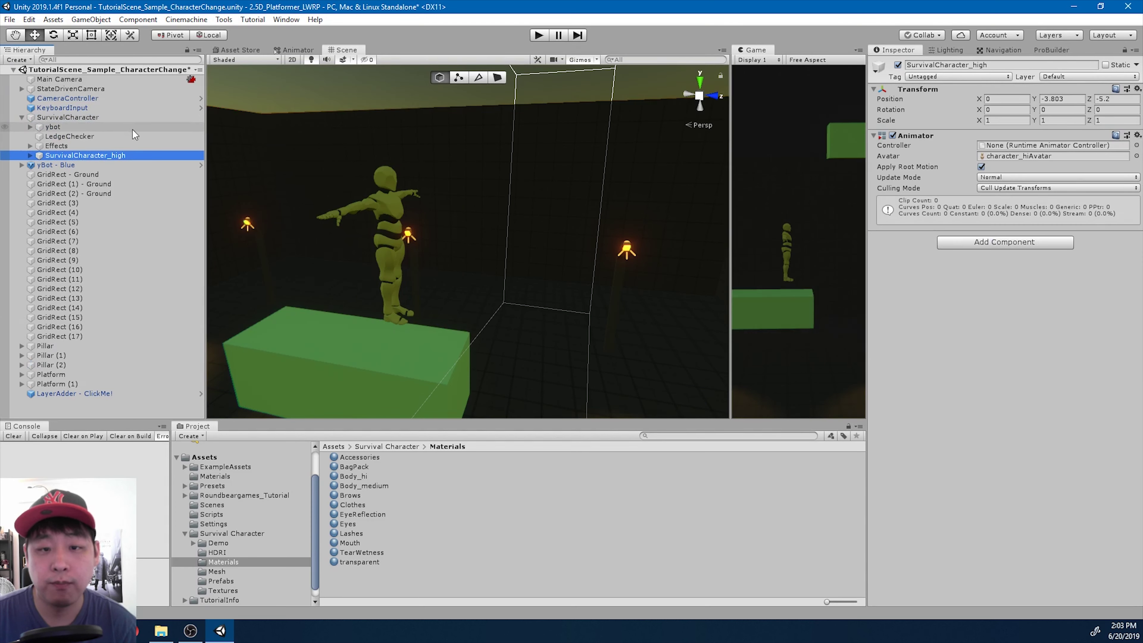
pyautogui.click(1074, 99)
pyautogui.write('0')
pyautogui.press('Tab')
pyautogui.write('0')
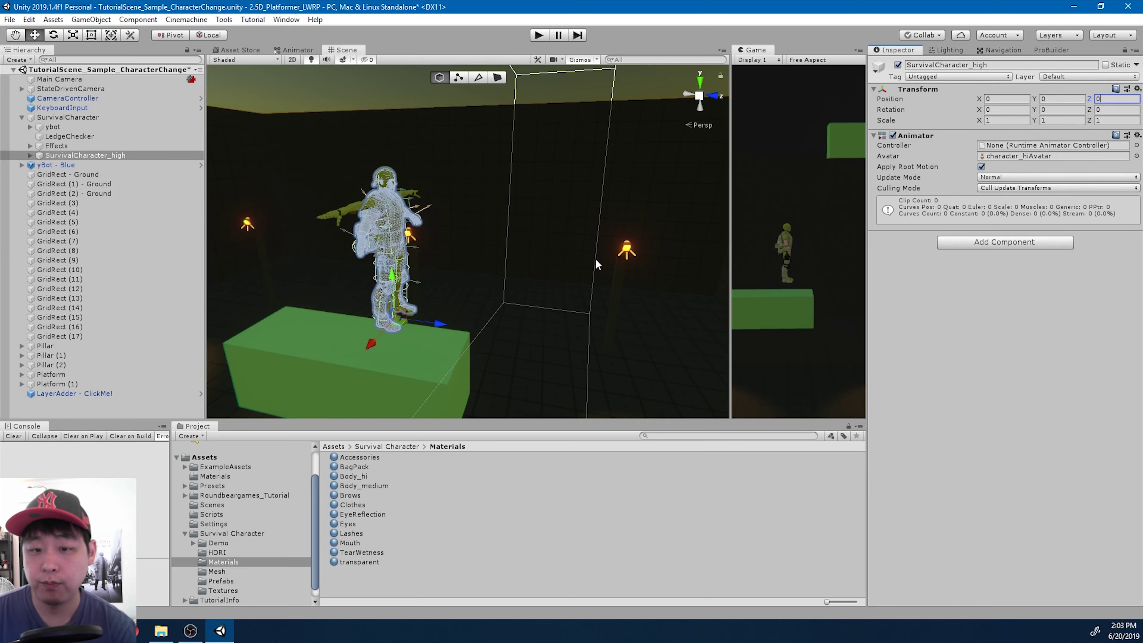
pyautogui.keyDown('alt'); pyautogui.moveTo(561, 273); pyautogui.dragTo(535, 303); pyautogui.keyUp('alt')
pyautogui.scroll(-3, 516, 255)
pyautogui.scroll(3, 594, 236)
pyautogui.scroll(-3, 627, 239)
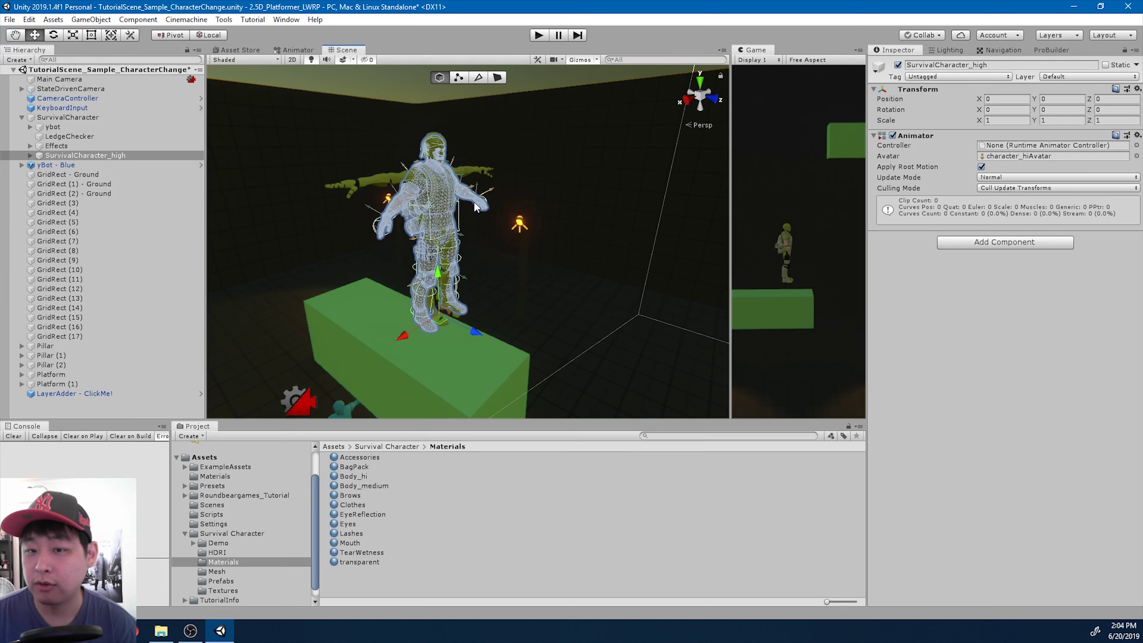
# Disable Apply Root Motion on SurvivalCharacter_high's Animator and assign the DefaultPlayer animator controller to it
pyautogui.click(981, 167)
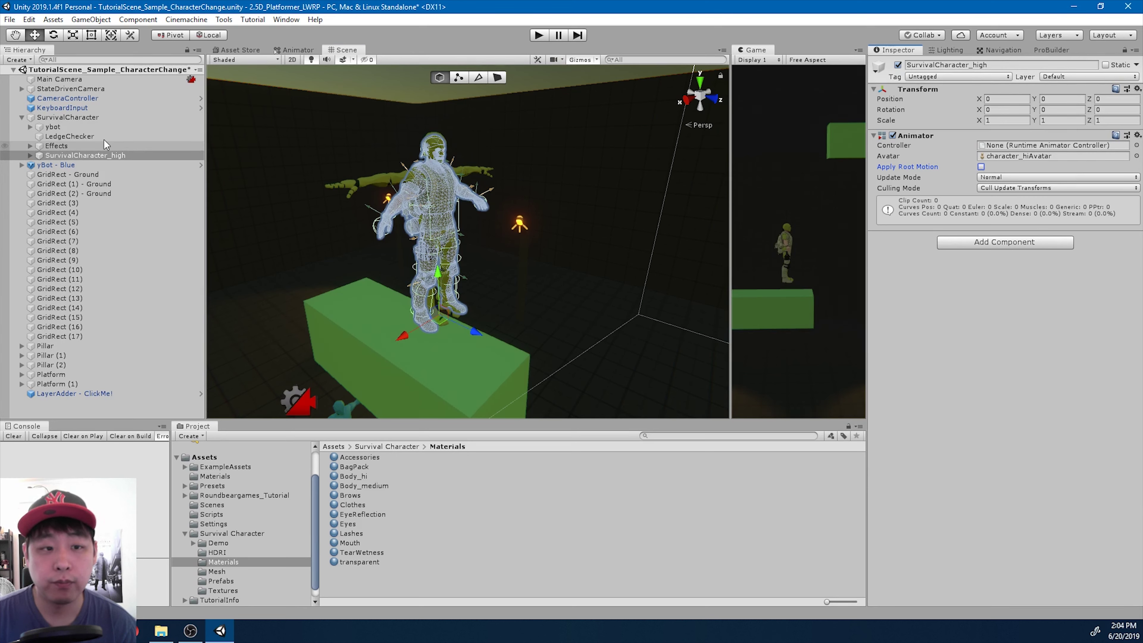
pyautogui.click(87, 125)
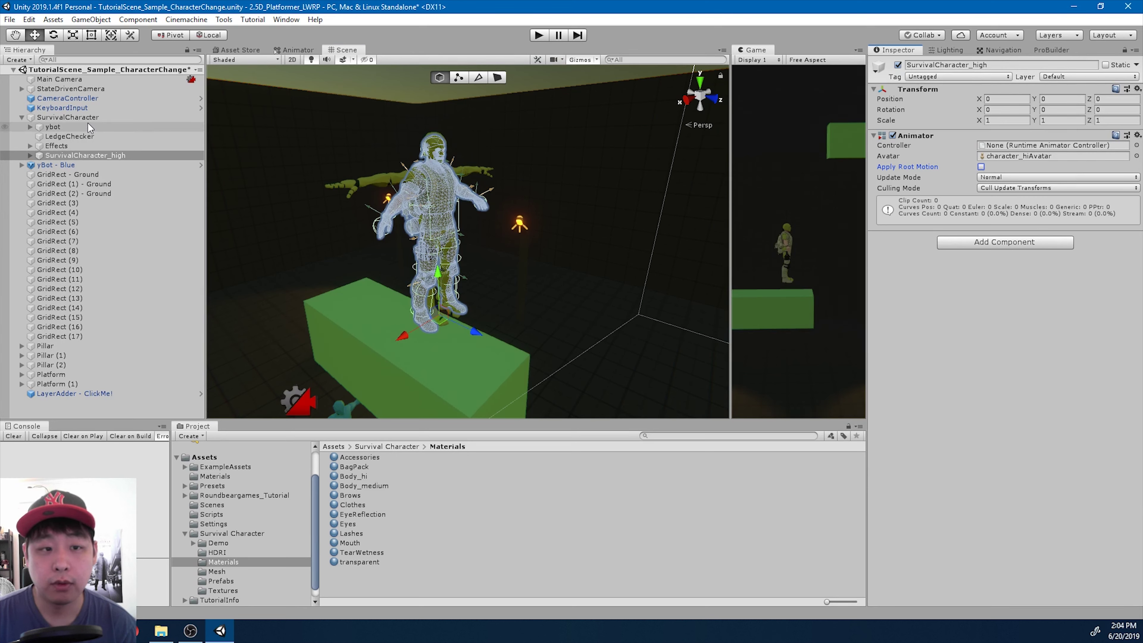
pyautogui.click(1001, 145)
pyautogui.click(118, 156)
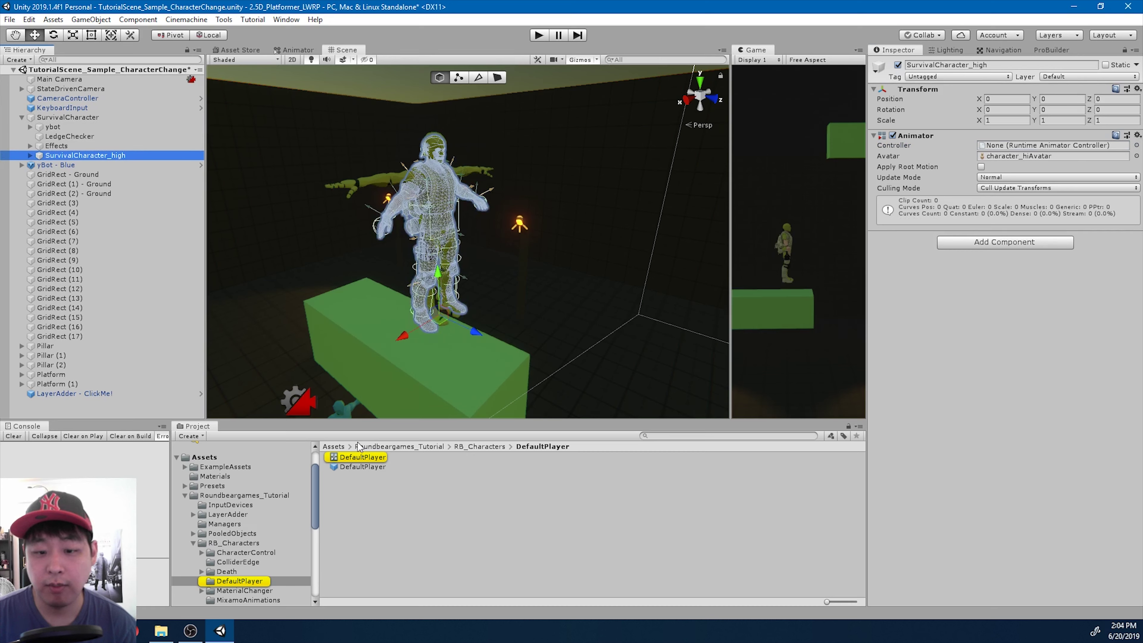
pyautogui.click(364, 457)
pyautogui.moveTo(365, 456); pyautogui.dragTo(1011, 147)
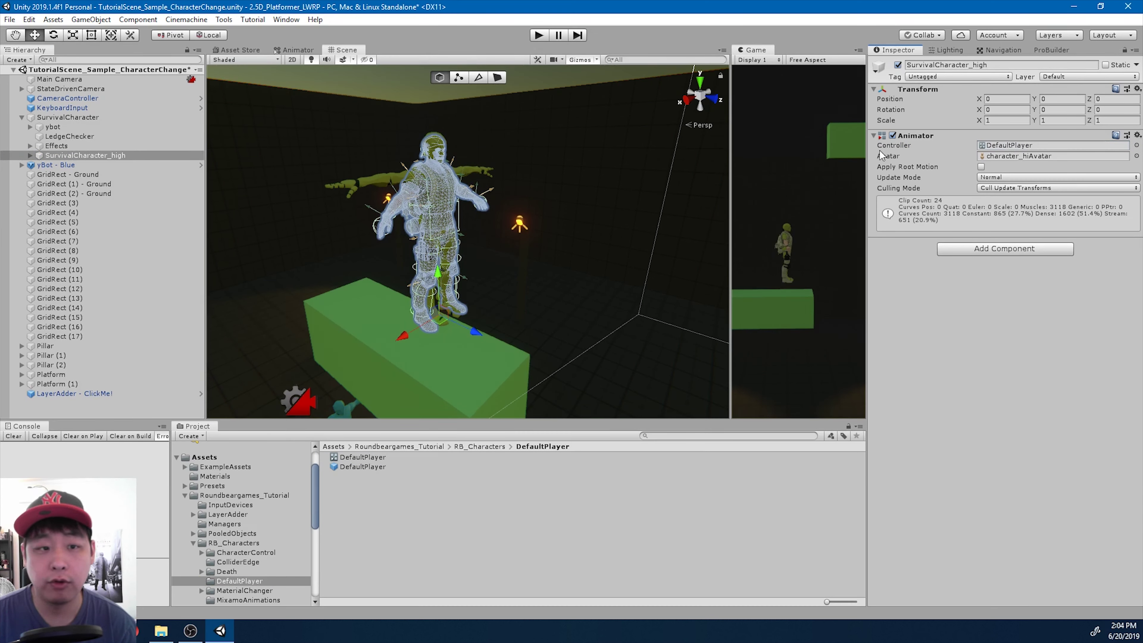
# Move SurvivalCharacter_high above ybot among SurvivalCharacter's children
pyautogui.moveTo(97, 155); pyautogui.dragTo(99, 124)
pyautogui.click(102, 136)
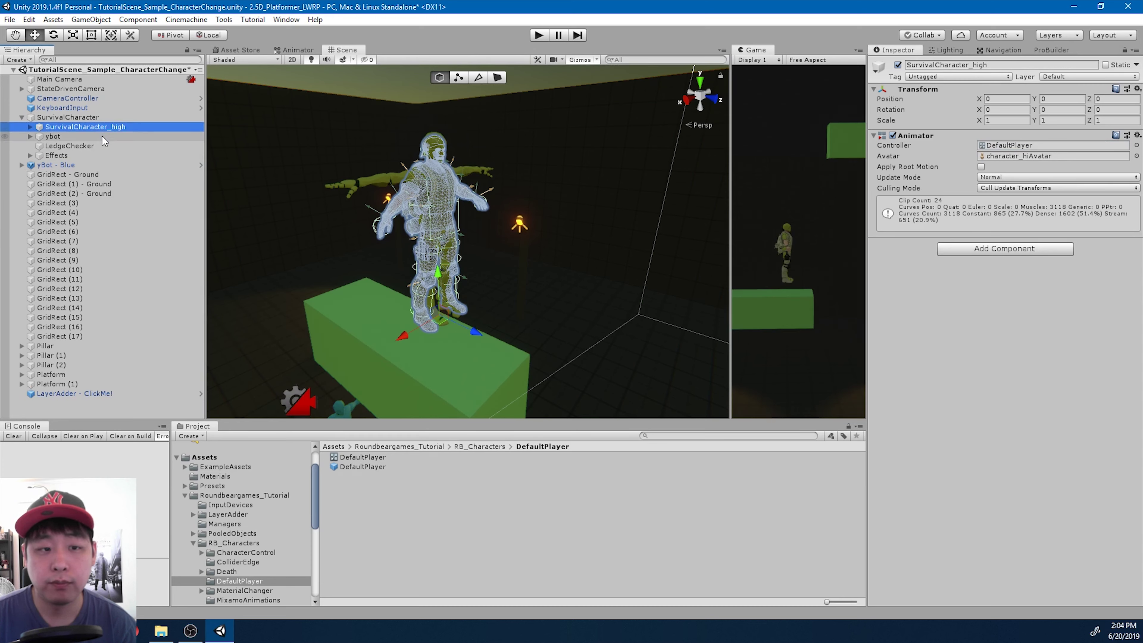
pyautogui.click(102, 128)
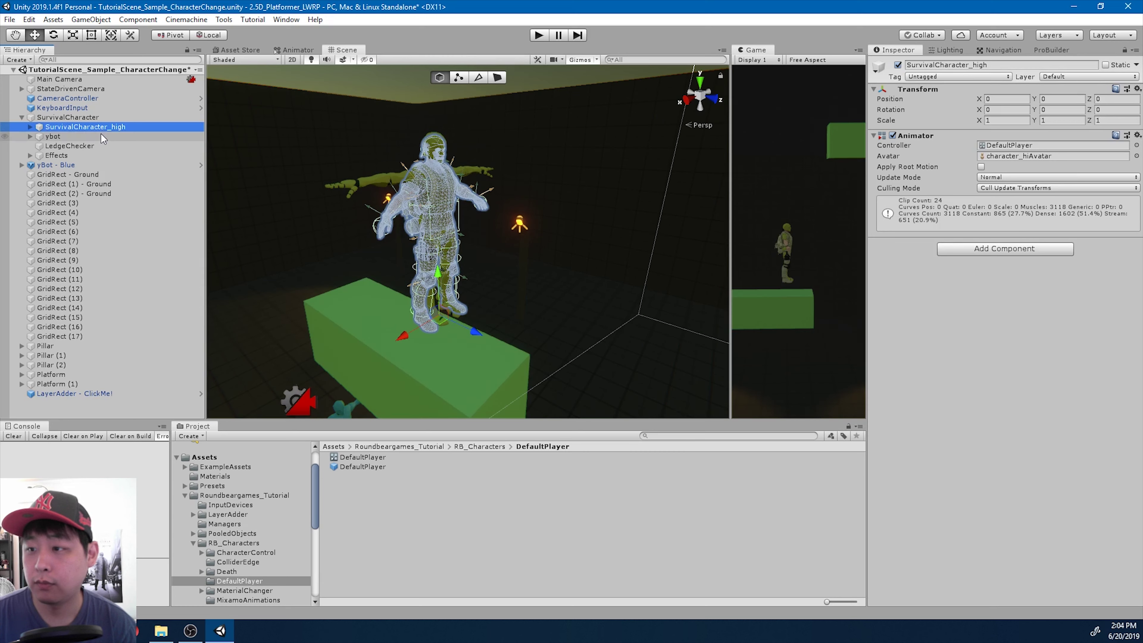
pyautogui.click(100, 135)
pyautogui.click(101, 127)
# Assign SurvivalCharacter_high as SurvivalCharacter's Skinned Mesh Animator and delete the ybot child object
pyautogui.click(102, 117)
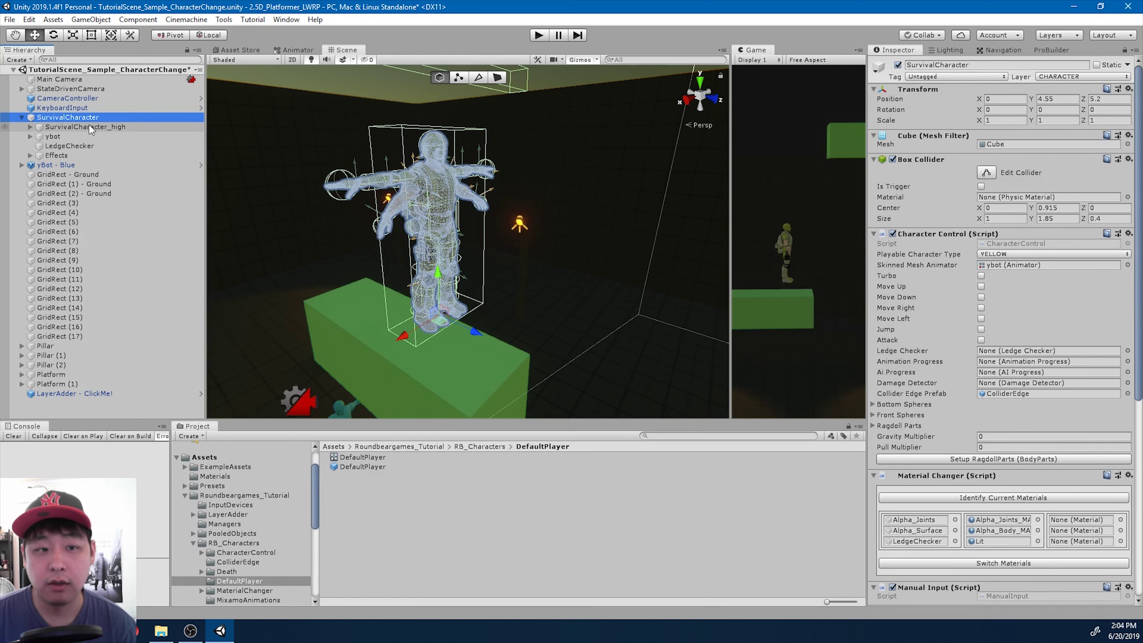
pyautogui.click(349, 168)
pyautogui.moveTo(348, 168); pyautogui.dragTo(1011, 269)
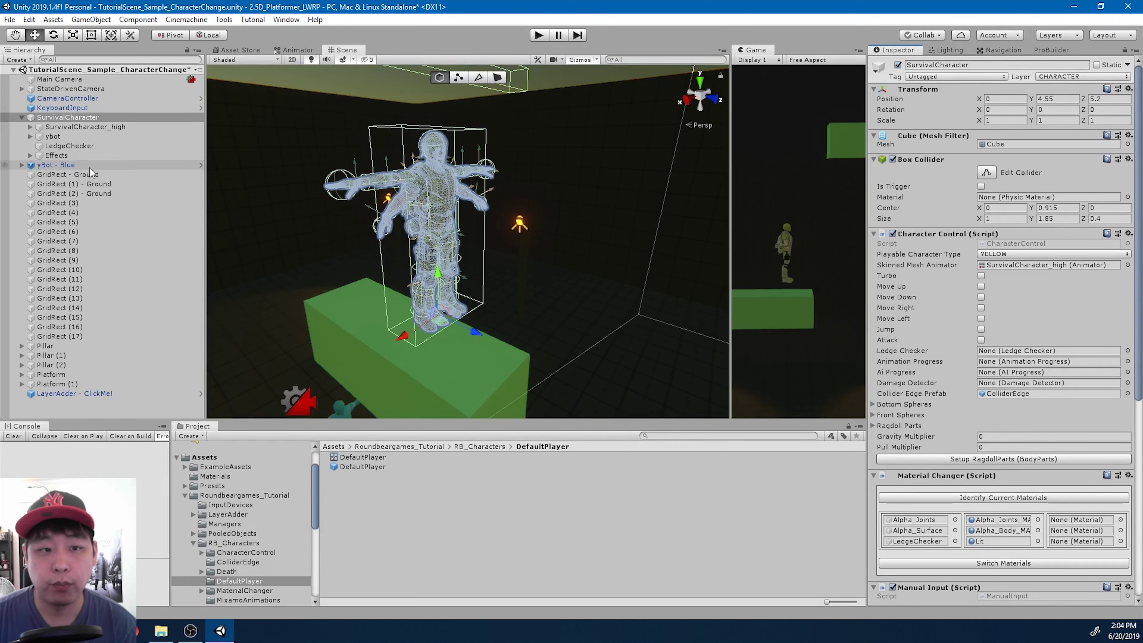
pyautogui.click(102, 137)
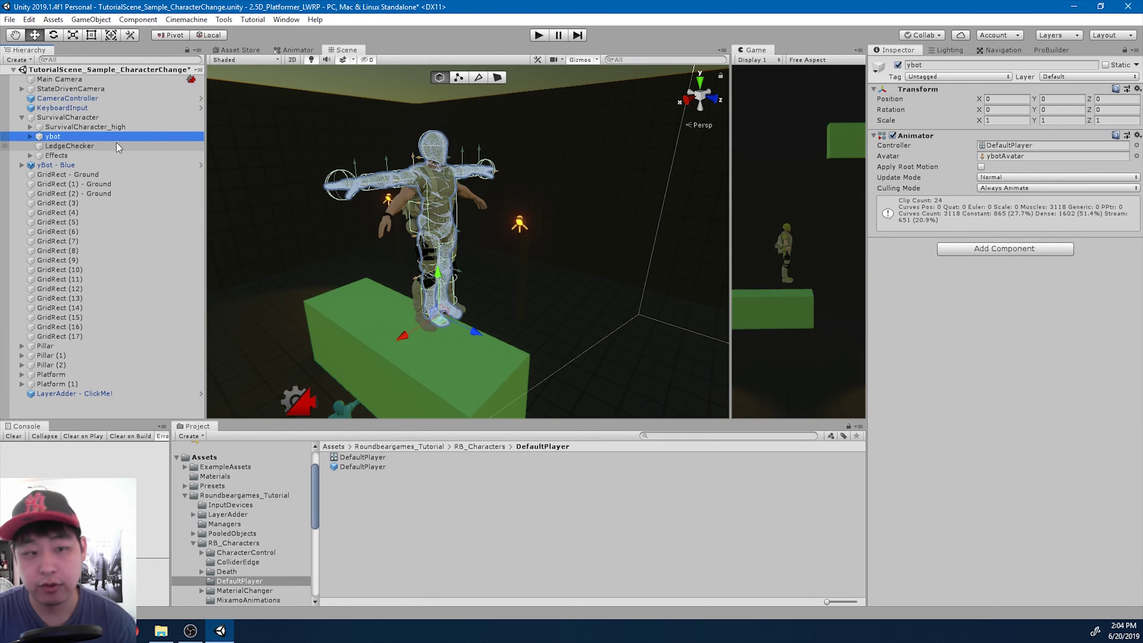
pyautogui.press('Delete')
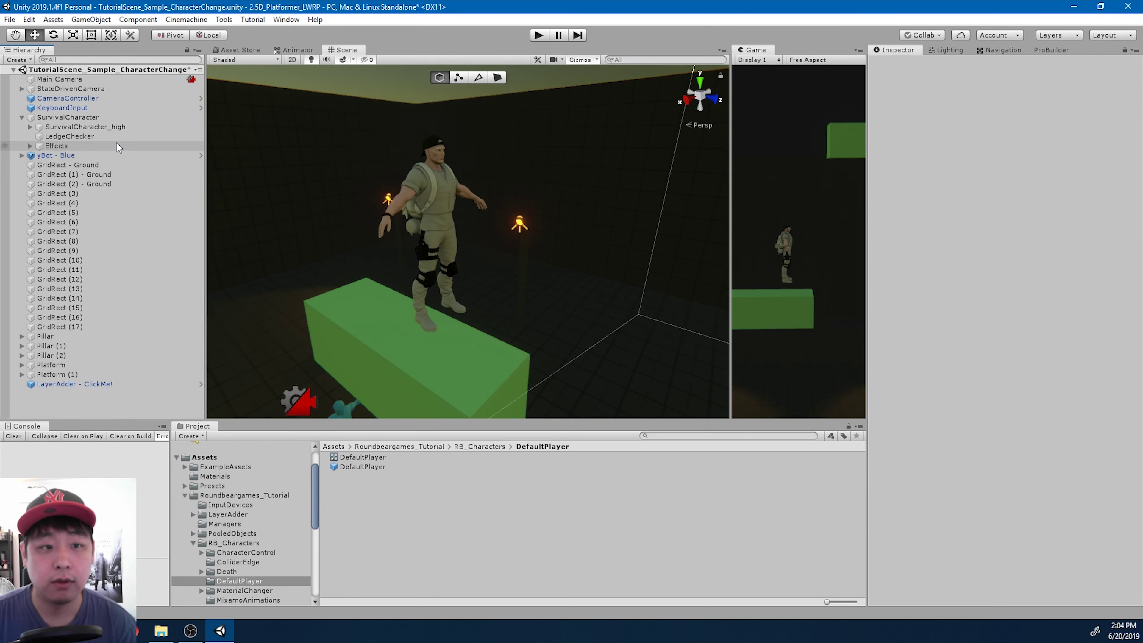
# Re-identify the current materials in SurvivalCharacter's Material Changer component
pyautogui.click(136, 117)
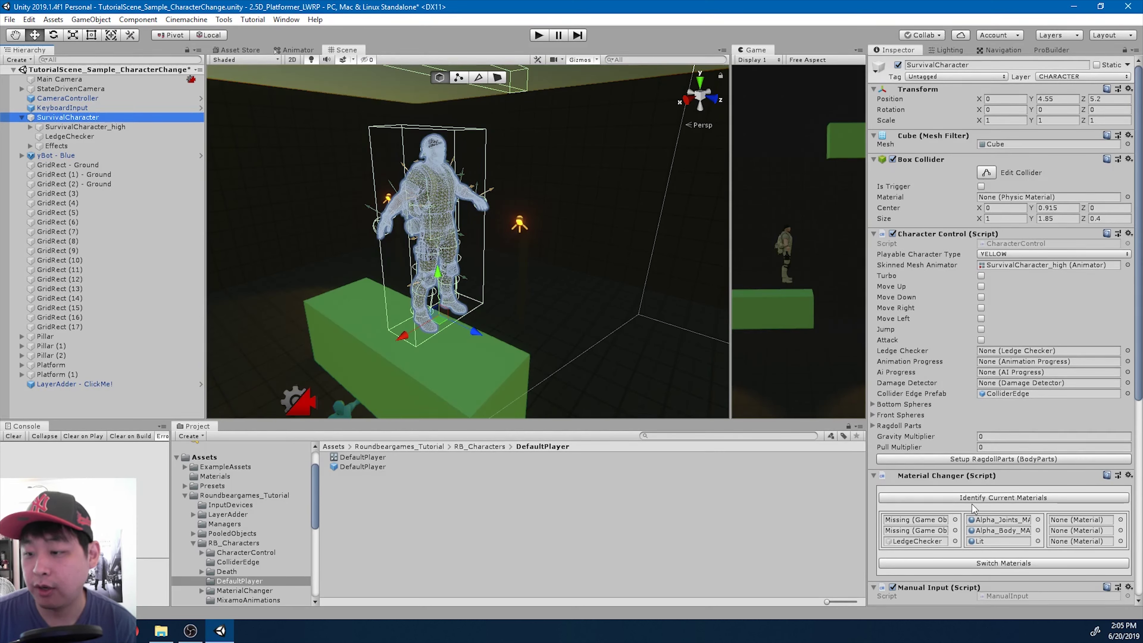
pyautogui.scroll(-3, 974, 503)
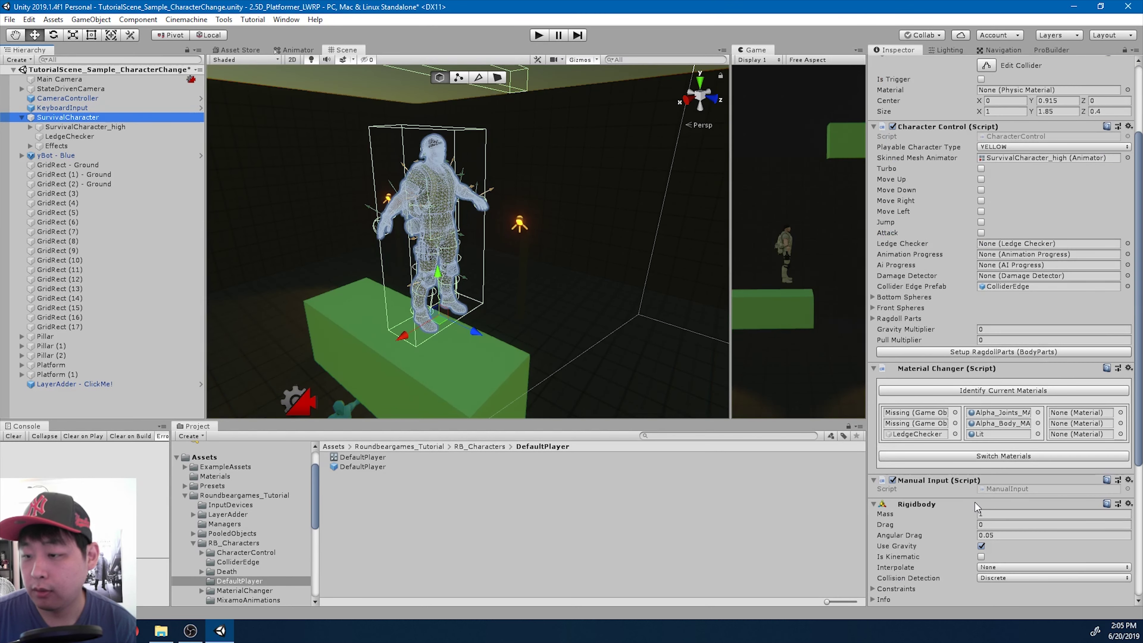
pyautogui.click(979, 391)
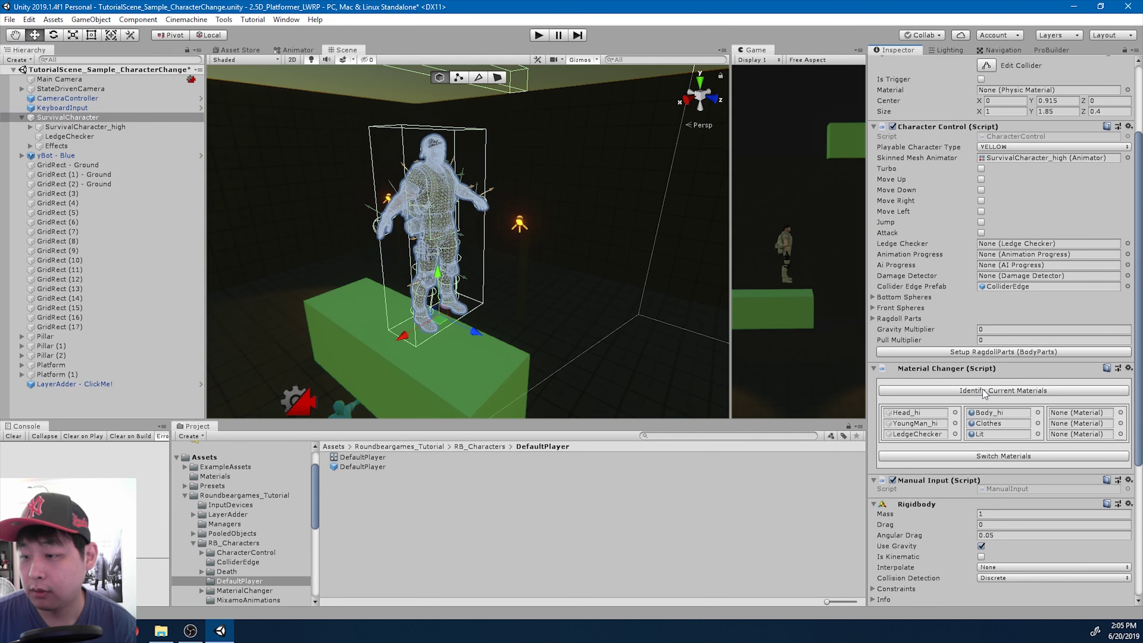
# Remove the Mesh Renderer from LedgeChecker and identify SurvivalCharacter's current materials again
pyautogui.click(929, 435)
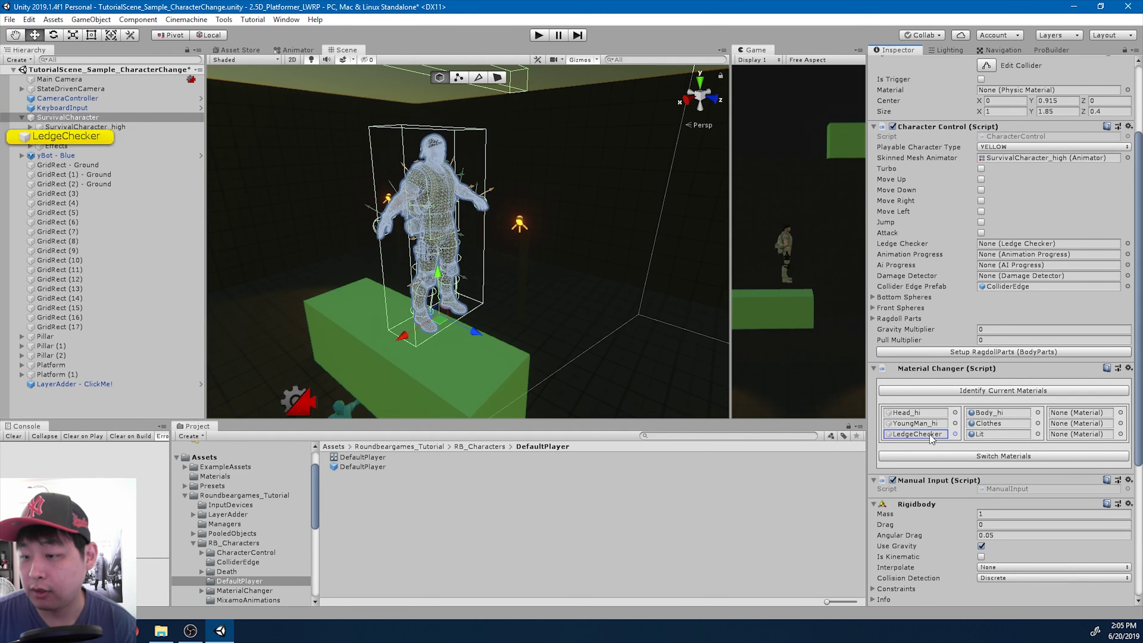
pyautogui.click(84, 137)
pyautogui.rightClick(928, 157)
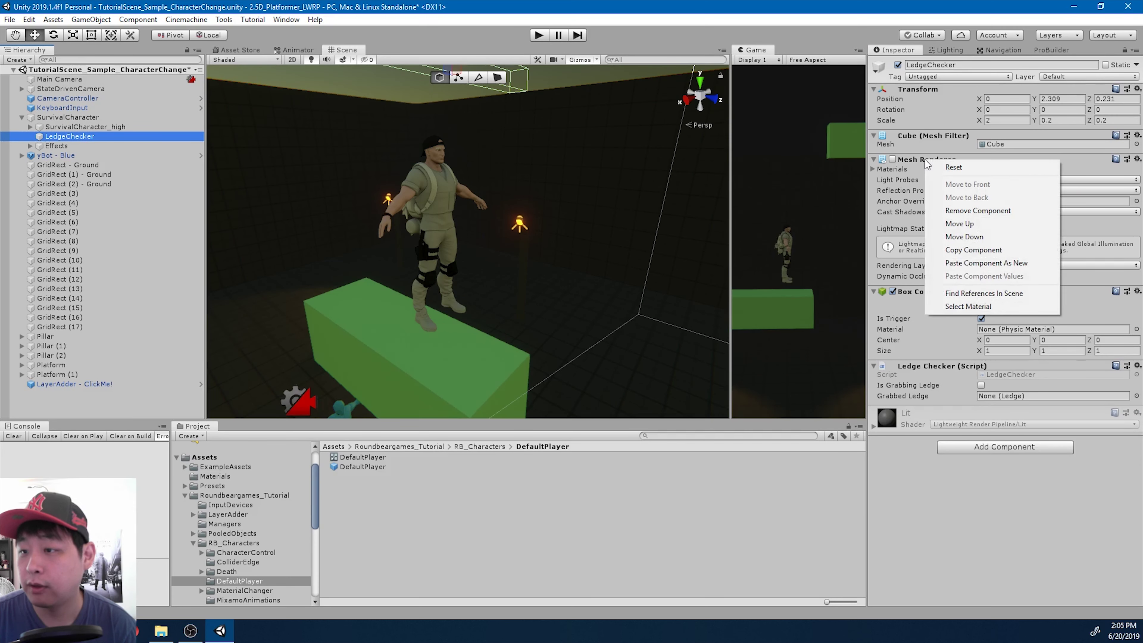
pyautogui.click(983, 211)
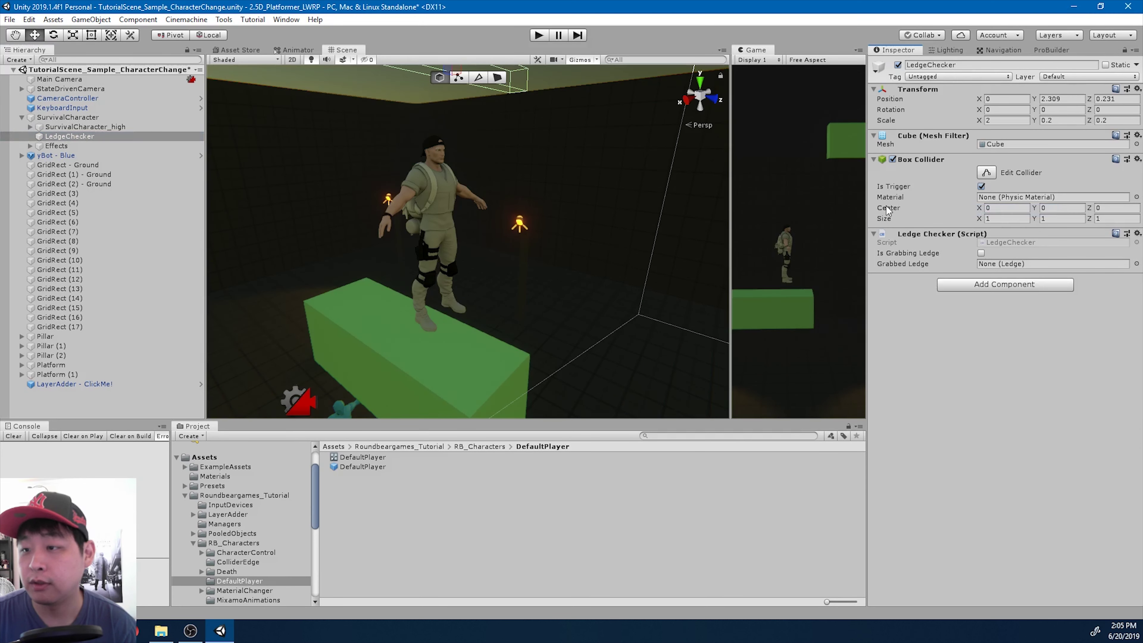
pyautogui.click(99, 117)
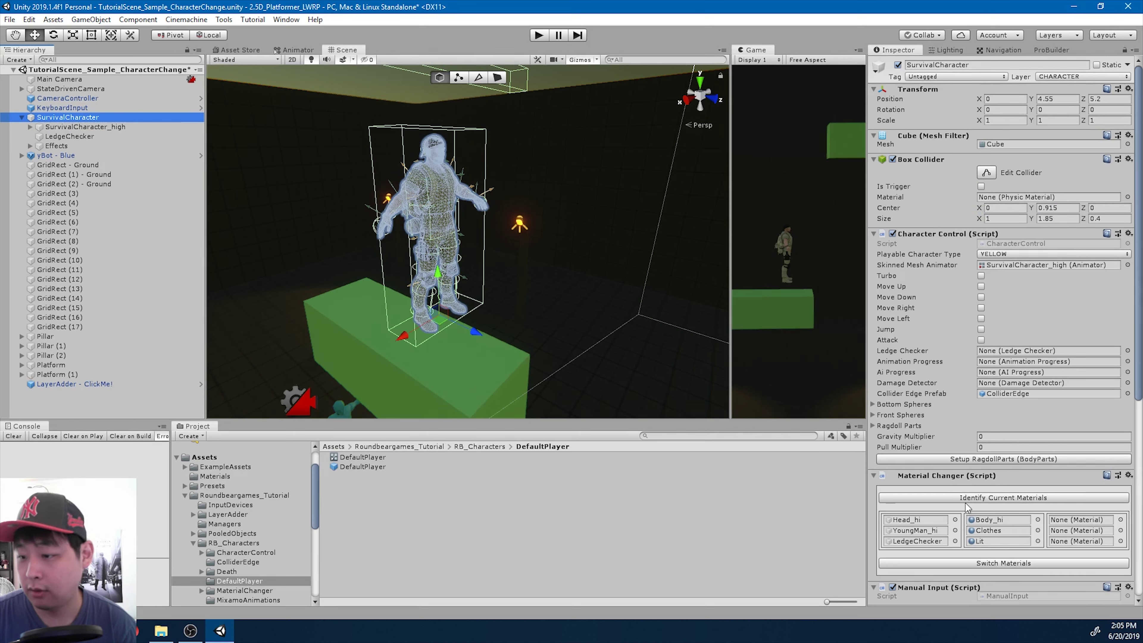
pyautogui.click(988, 498)
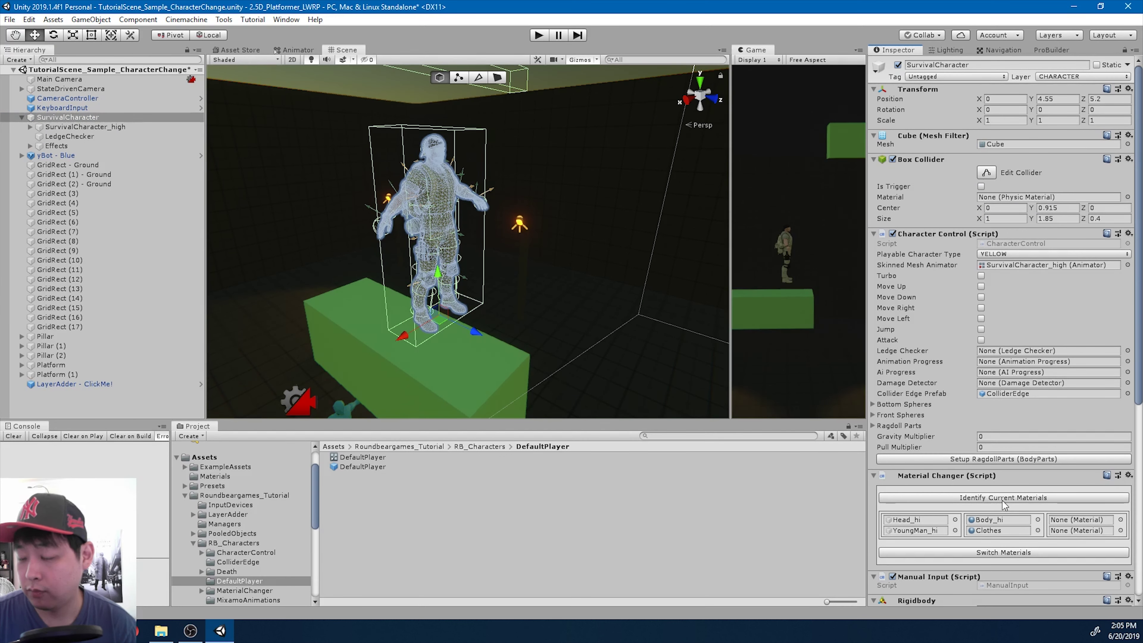
# Expand SurvivalCharacter's sphere and Ragdoll Parts lists, set up the ragdoll parts, and locate the object behind the LedgeChecker entry
pyautogui.click(872, 425)
pyautogui.click(874, 414)
pyautogui.click(872, 404)
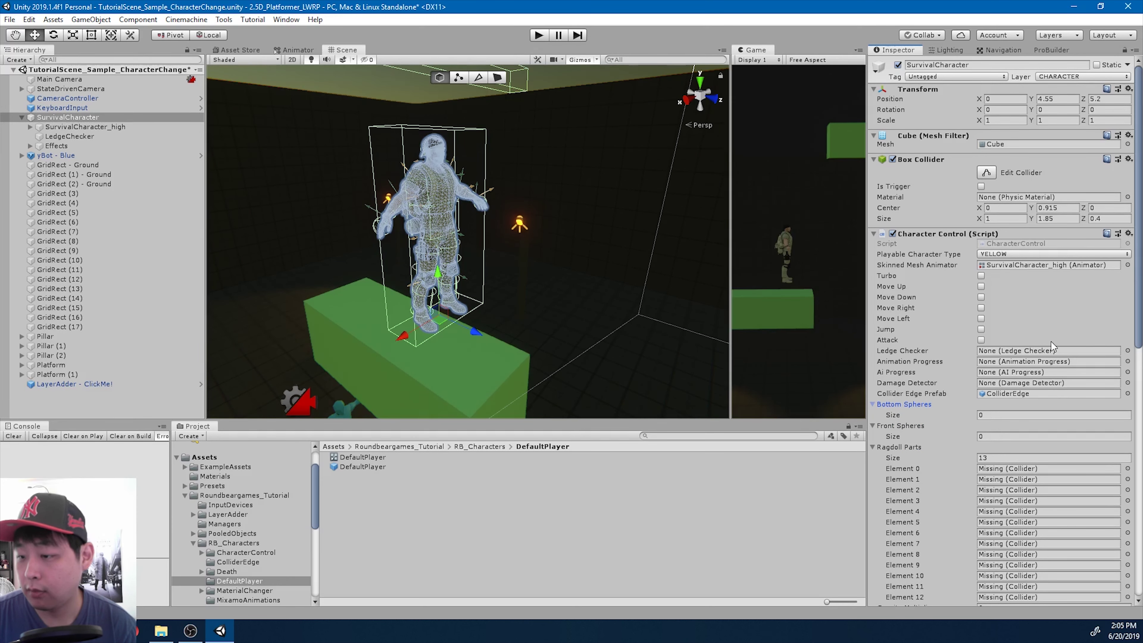
pyautogui.scroll(-10, 1051, 341)
pyautogui.scroll(10, 1073, 469)
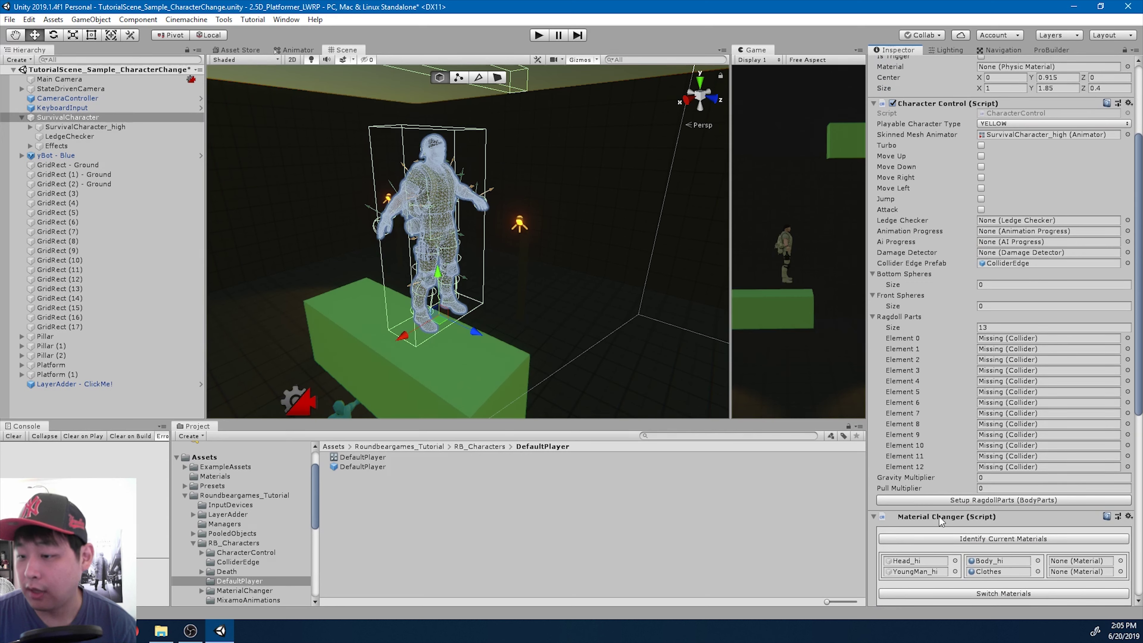
pyautogui.click(957, 501)
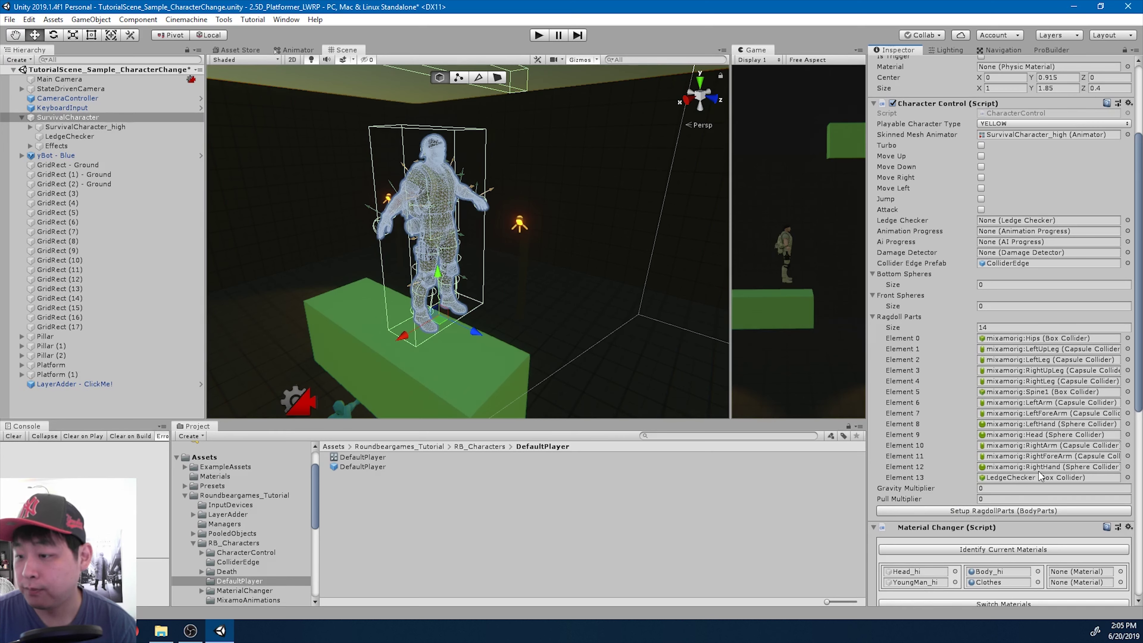
pyautogui.click(1017, 478)
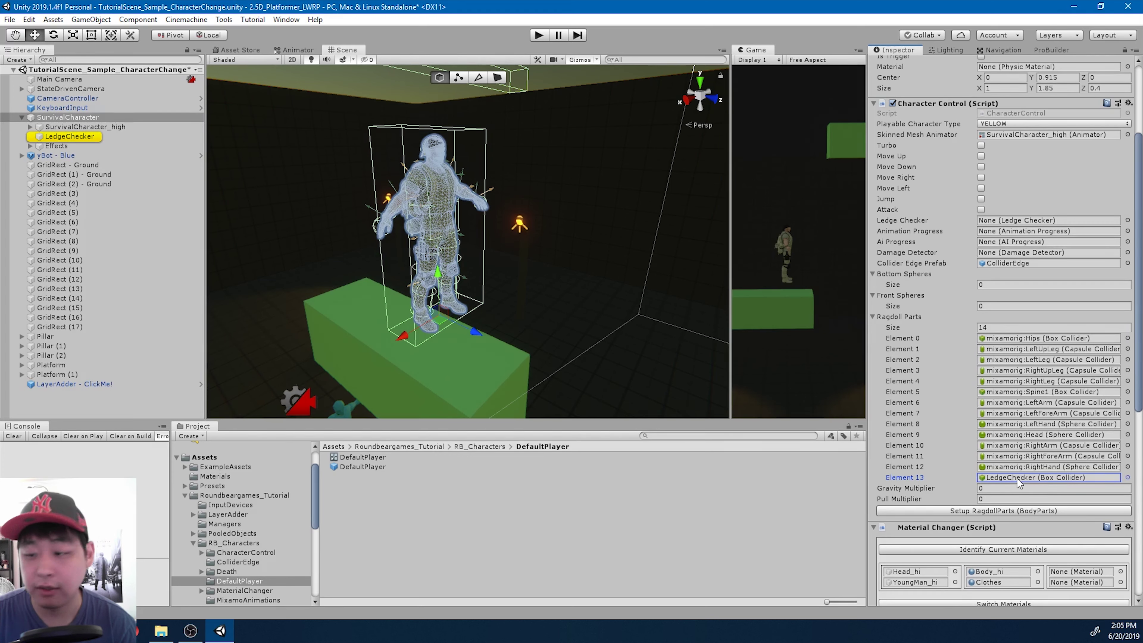
pyautogui.click(1049, 479)
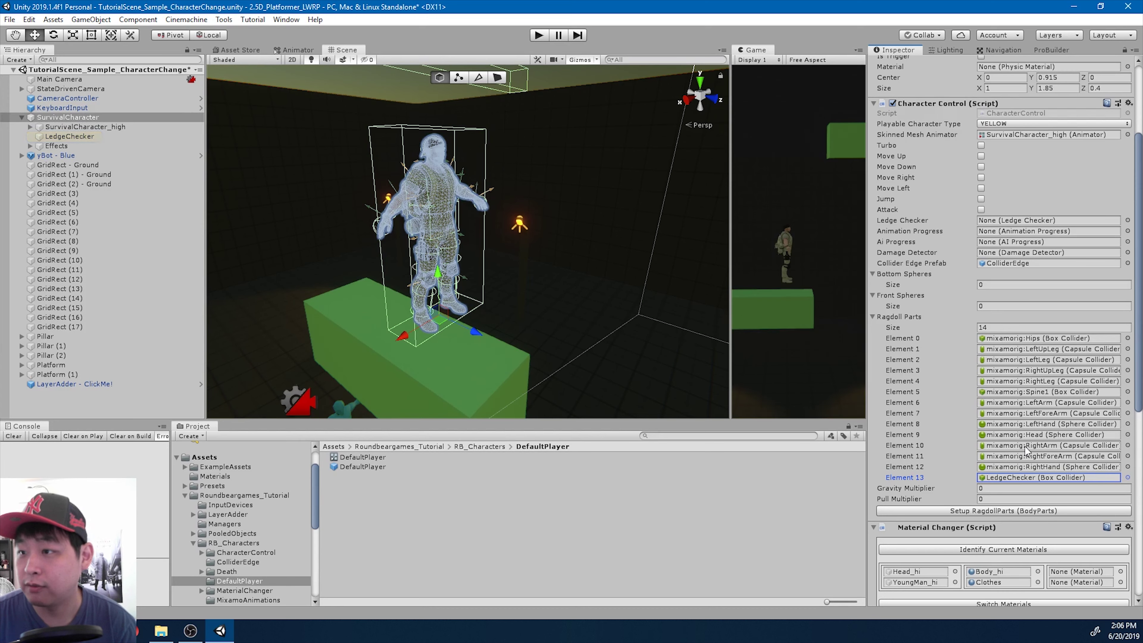
# Open the CharacterControl script in Visual Studio and go to its SetRagdollParts method
pyautogui.doubleClick(1011, 112)
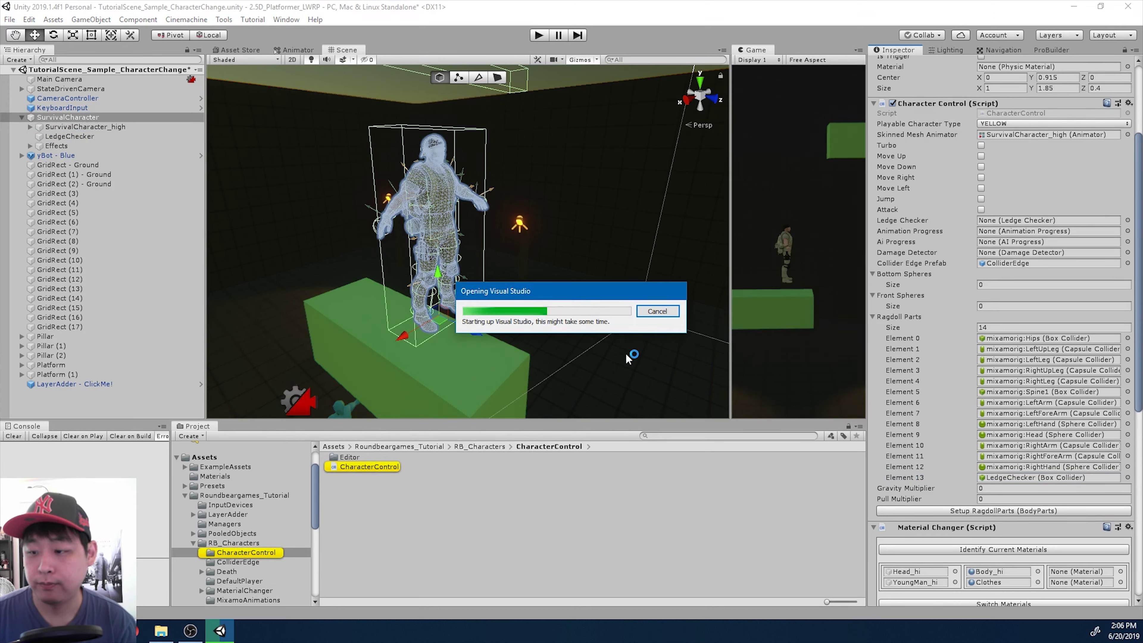
pyautogui.scroll(-3, 639, 294)
pyautogui.scroll(-11, 640, 295)
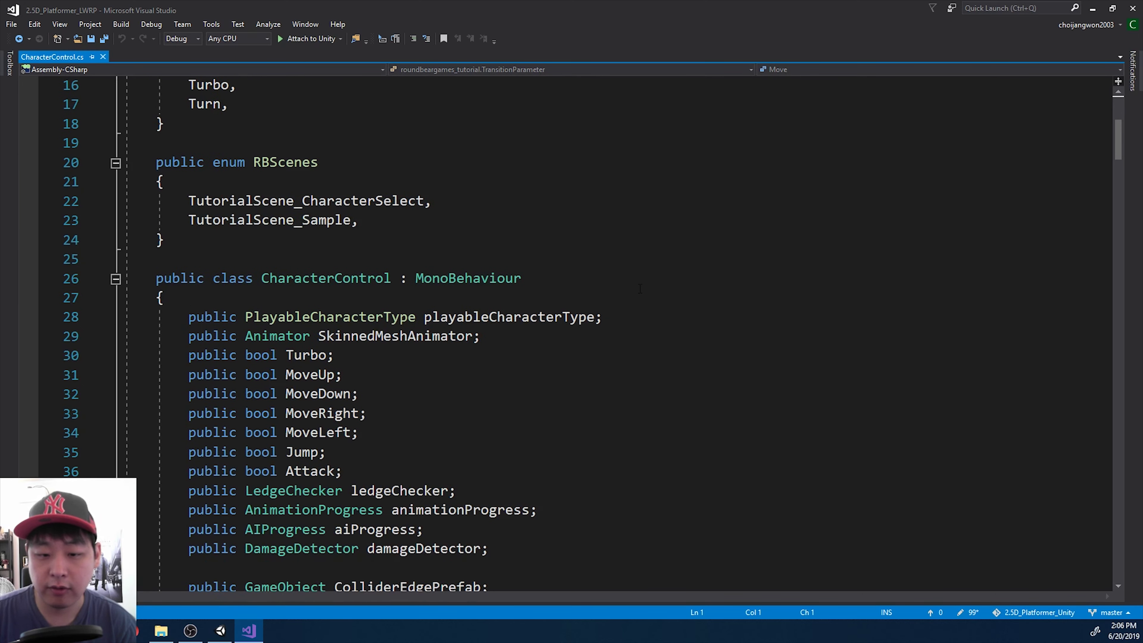
pyautogui.scroll(-4, 642, 287)
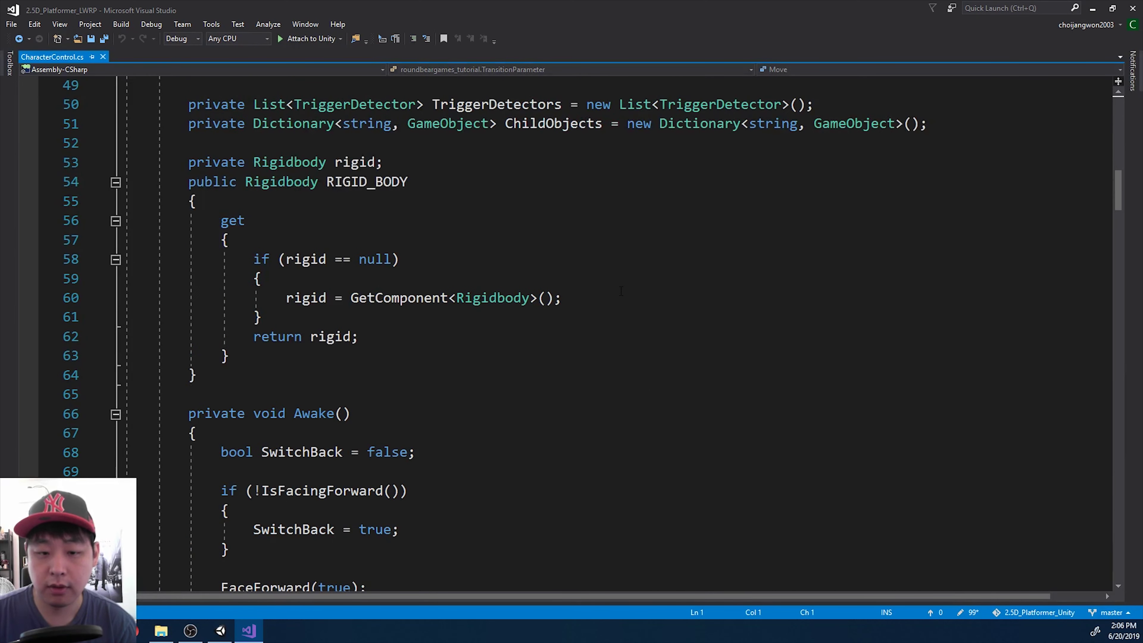
pyautogui.scroll(-9, 620, 290)
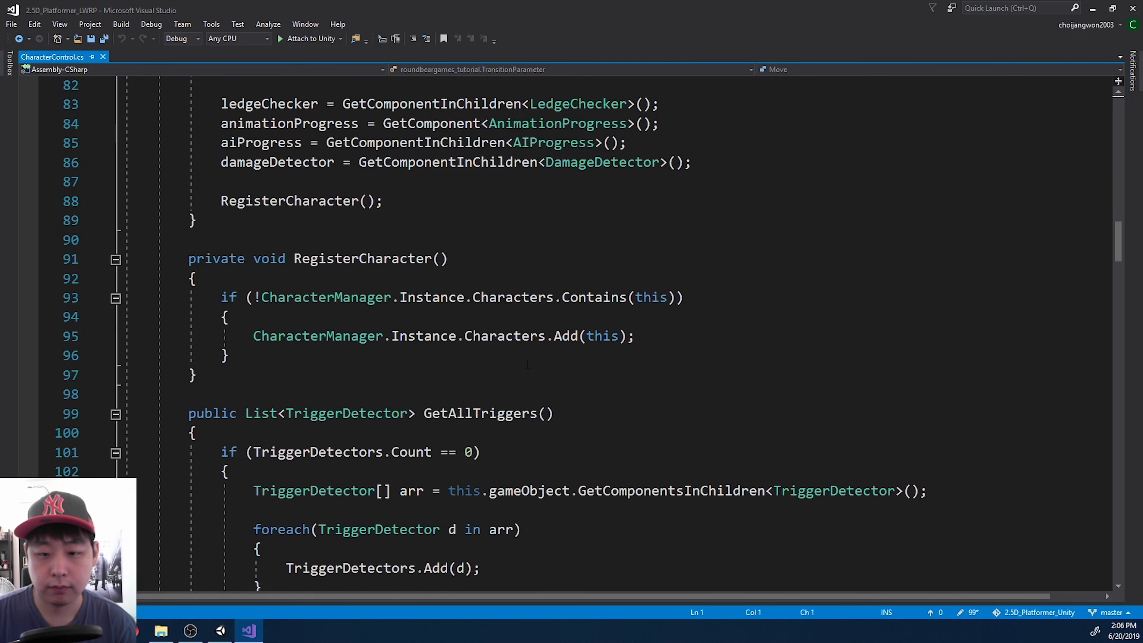
pyautogui.scroll(-3, 527, 363)
pyautogui.scroll(-5, 546, 390)
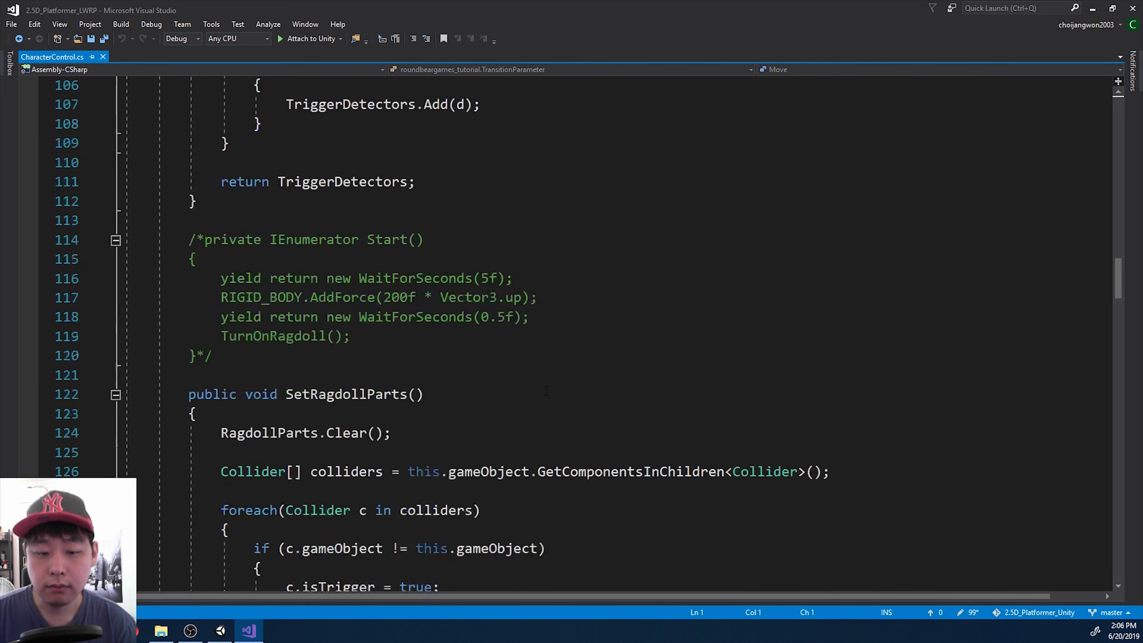
# Start an if statement inside SetRagdollParts' self-exclusion block with the condition c.gameObject.GetComponent<LedgeChecker>() == null
pyautogui.scroll(-4, 546, 390)
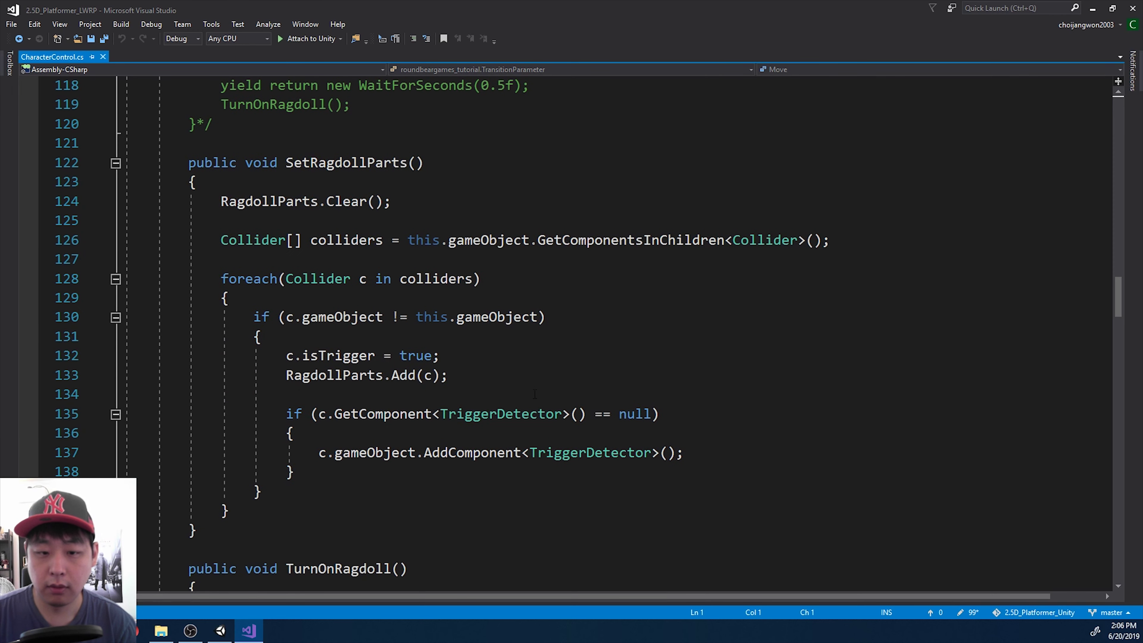
pyautogui.click(411, 345)
pyautogui.scroll(-1, 800, 350)
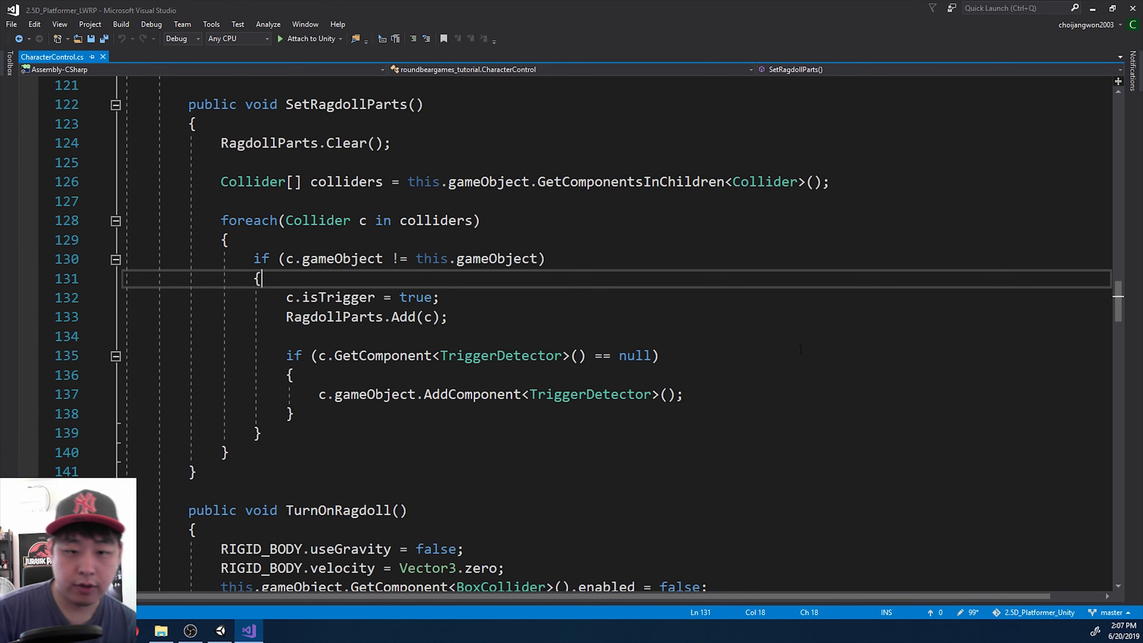
pyautogui.press('Return')
pyautogui.write('if (')
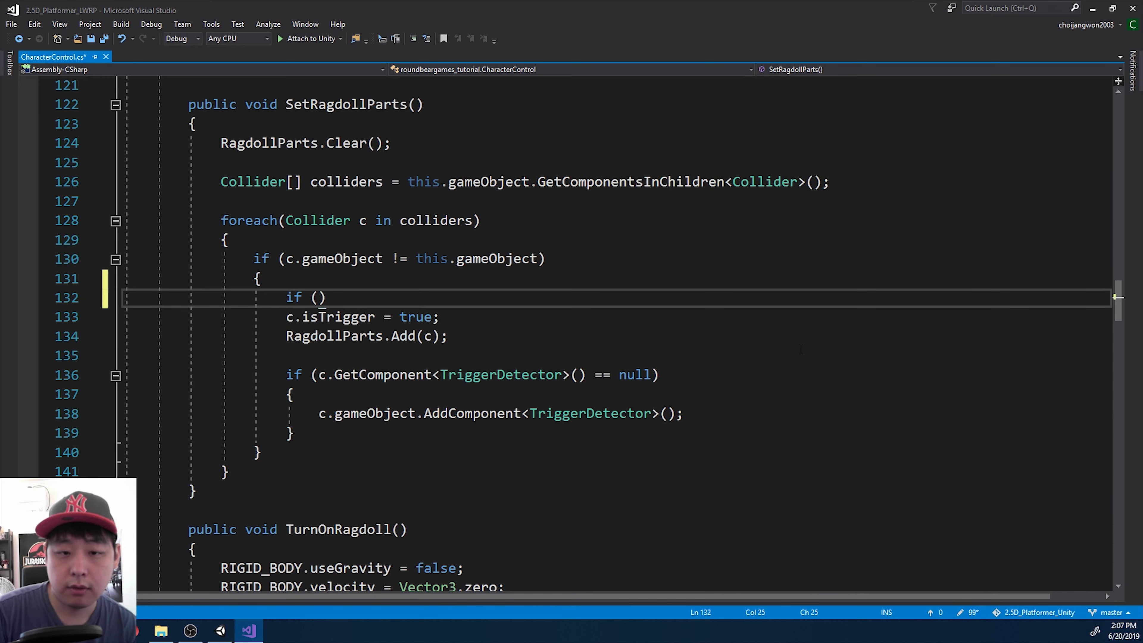
pyautogui.write('c.g')
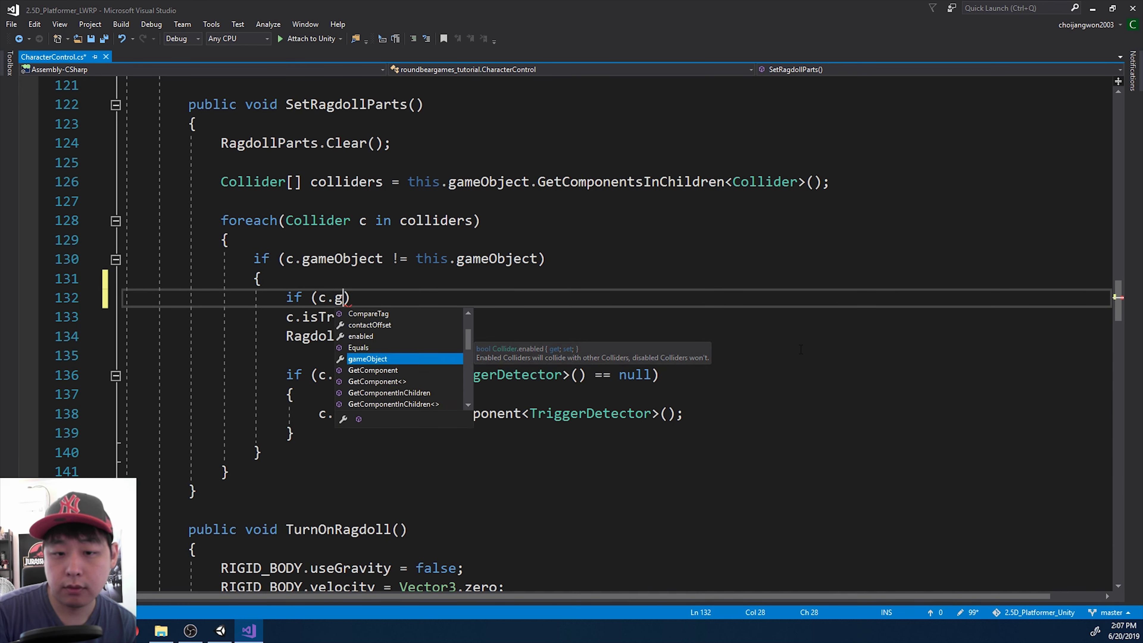
pyautogui.press('Tab')
pyautogui.write('.')
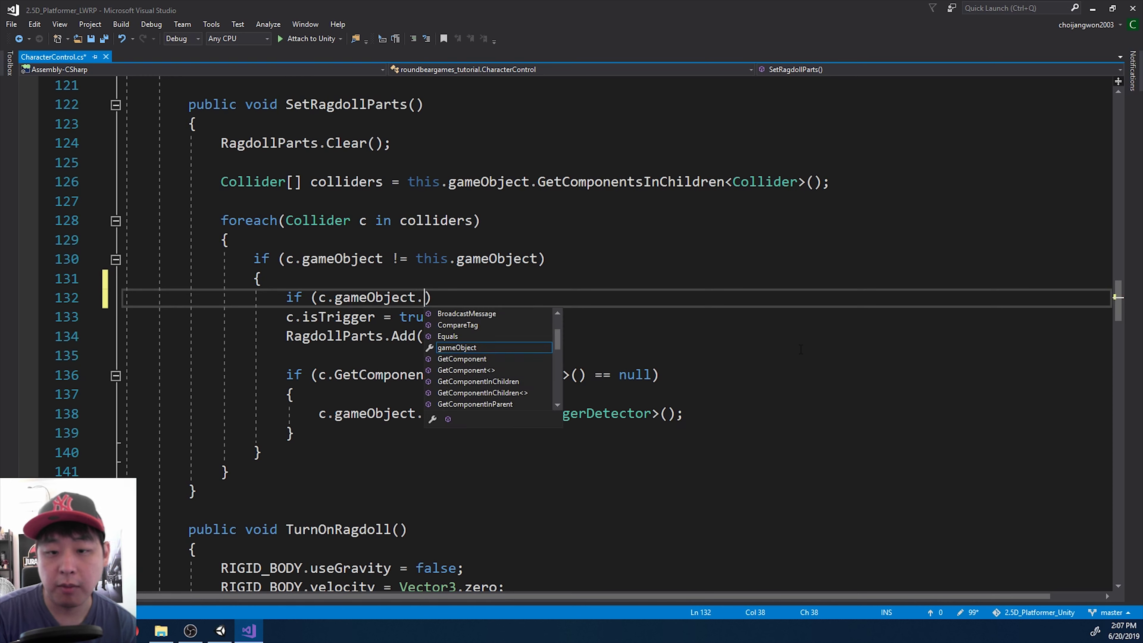
pyautogui.write('GetC')
pyautogui.press('Tab')
pyautogui.write('<L')
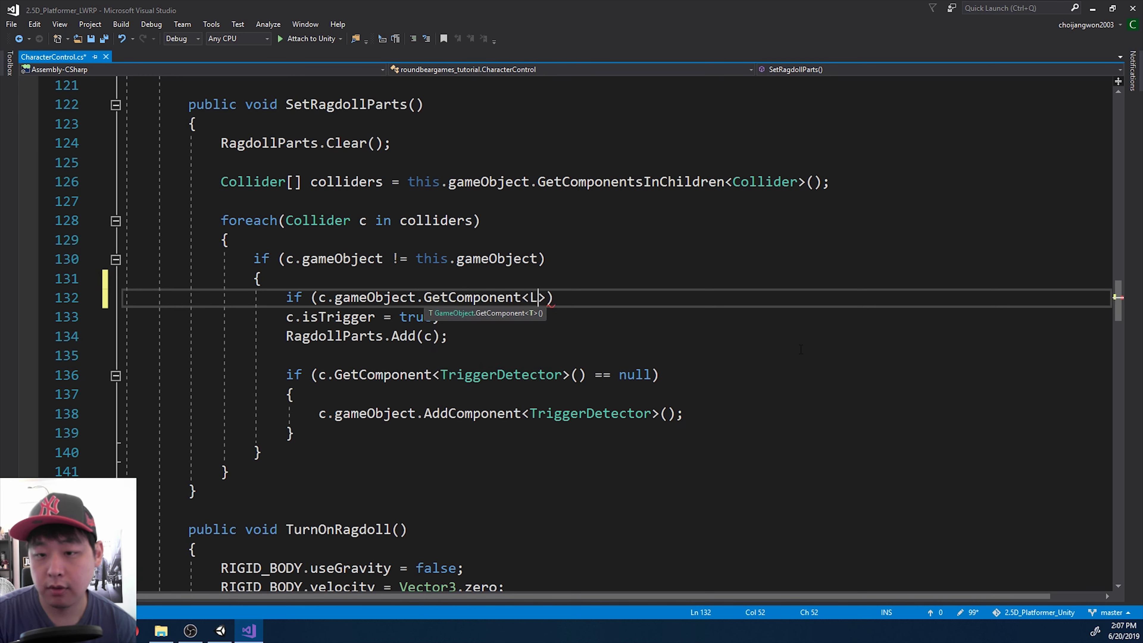
pyautogui.write('edgeC')
pyautogui.press('Tab')
pyautogui.write('>')
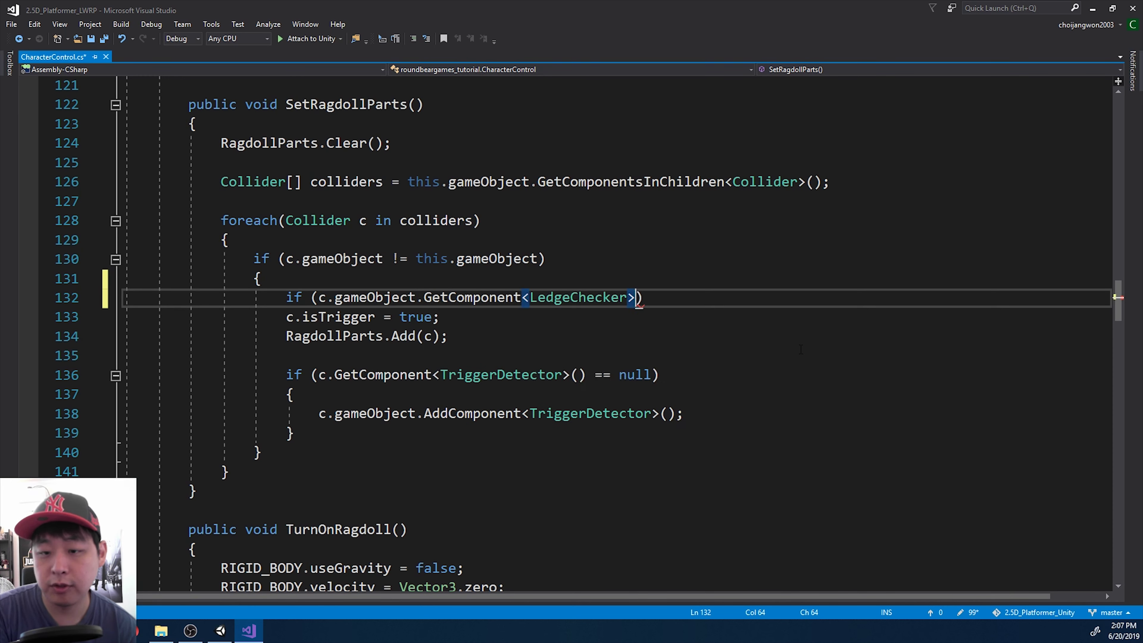
pyautogui.write('() ')
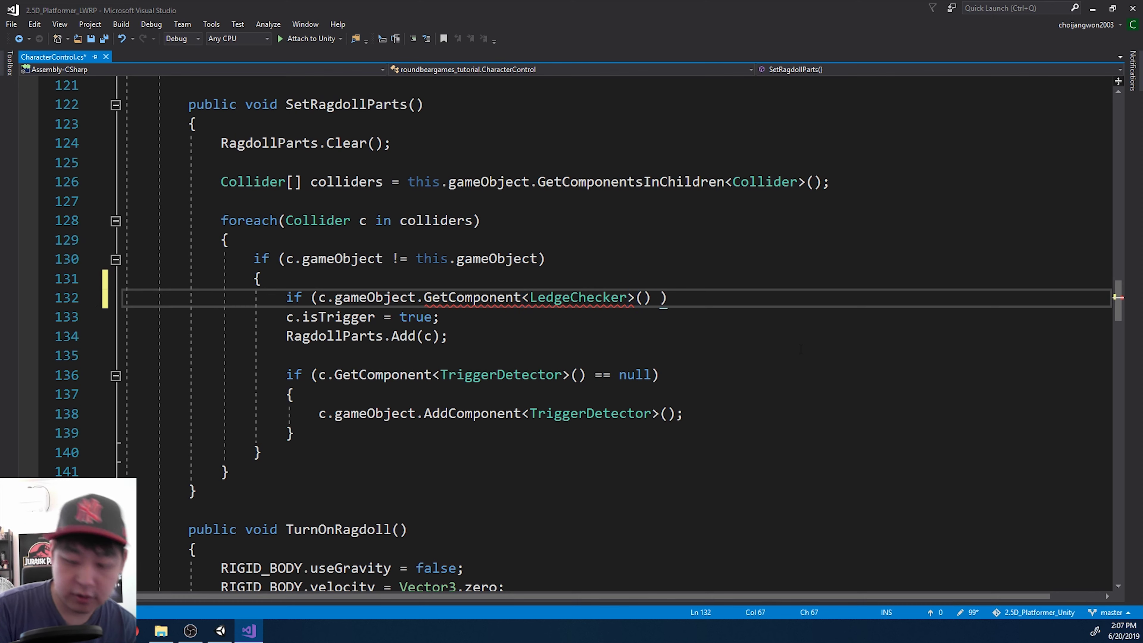
pyautogui.write('== null')
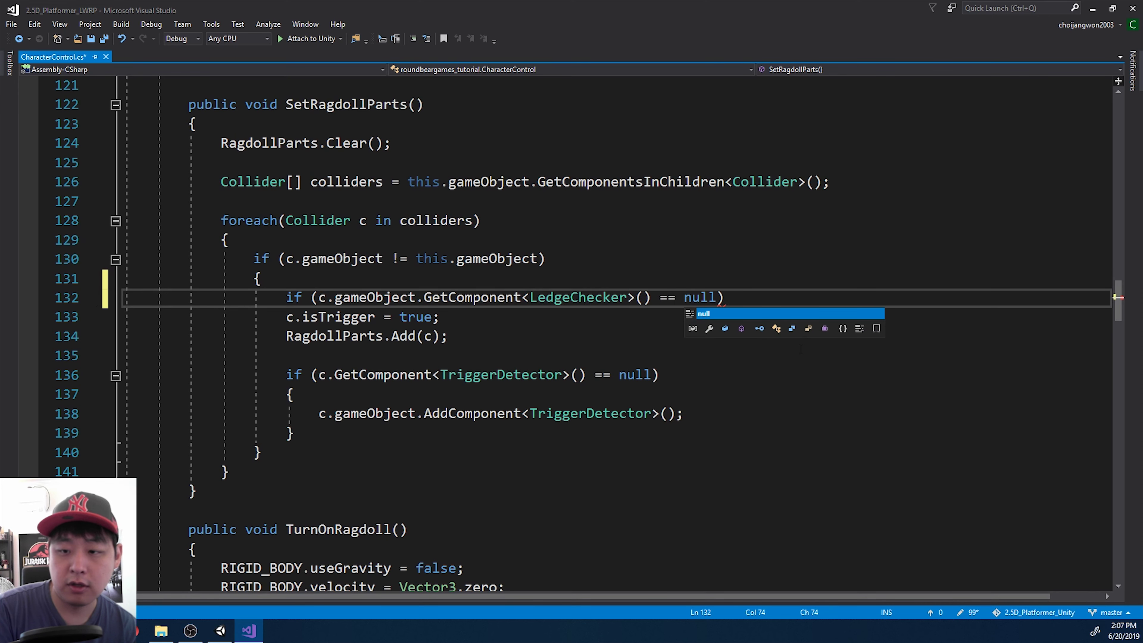
# Give the LedgeChecker check a braced body, move the existing trigger, RagdollParts.Add and TriggerDetector code into it, and save the script
pyautogui.press('Escape')
pyautogui.press('End')
pyautogui.press('Return')
pyautogui.write('{')
pyautogui.press('Return')
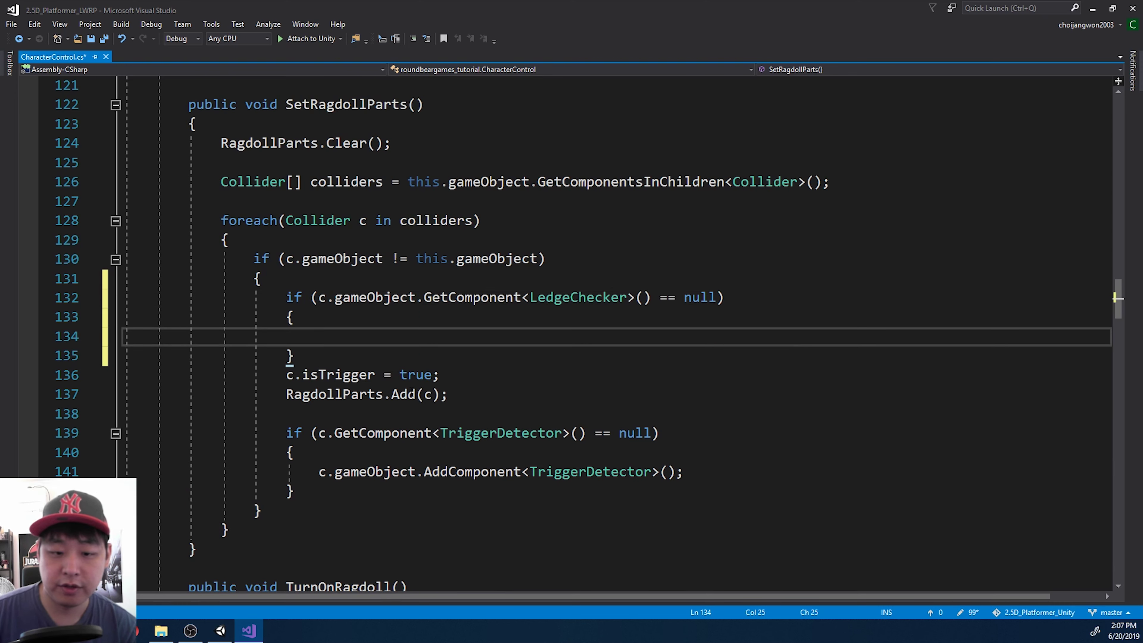
pyautogui.moveTo(324, 499); pyautogui.dragTo(286, 374)
pyautogui.hotkey('ctrl', 'x')
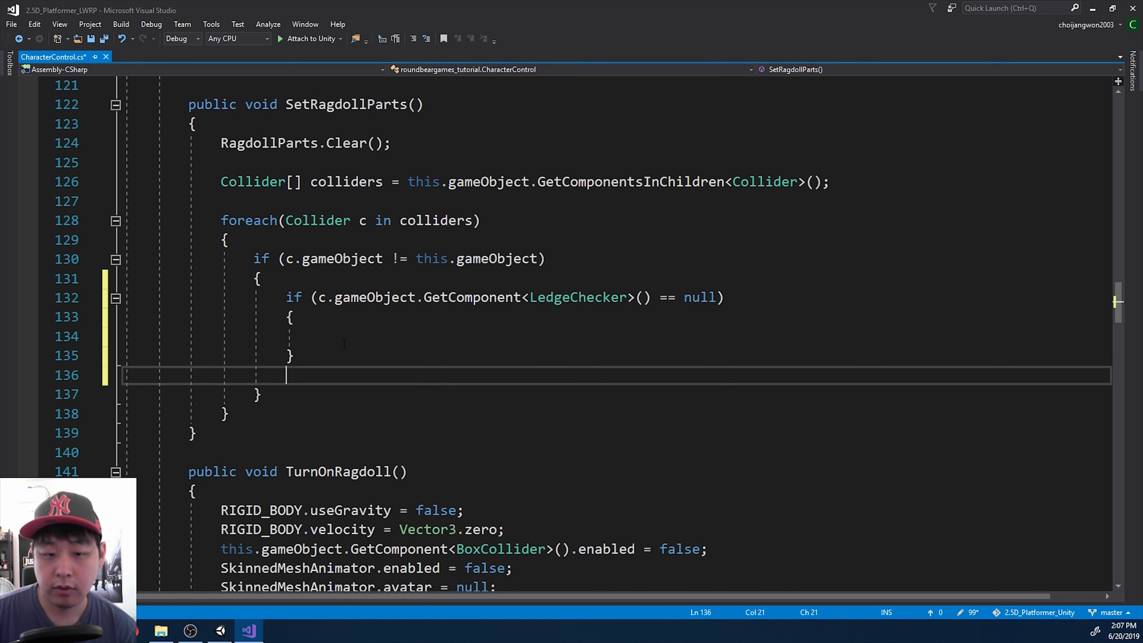
pyautogui.press('Up')
pyautogui.press('Up')
pyautogui.hotkey('ctrl', 'v')
pyautogui.moveTo(346, 492); pyautogui.dragTo(346, 472)
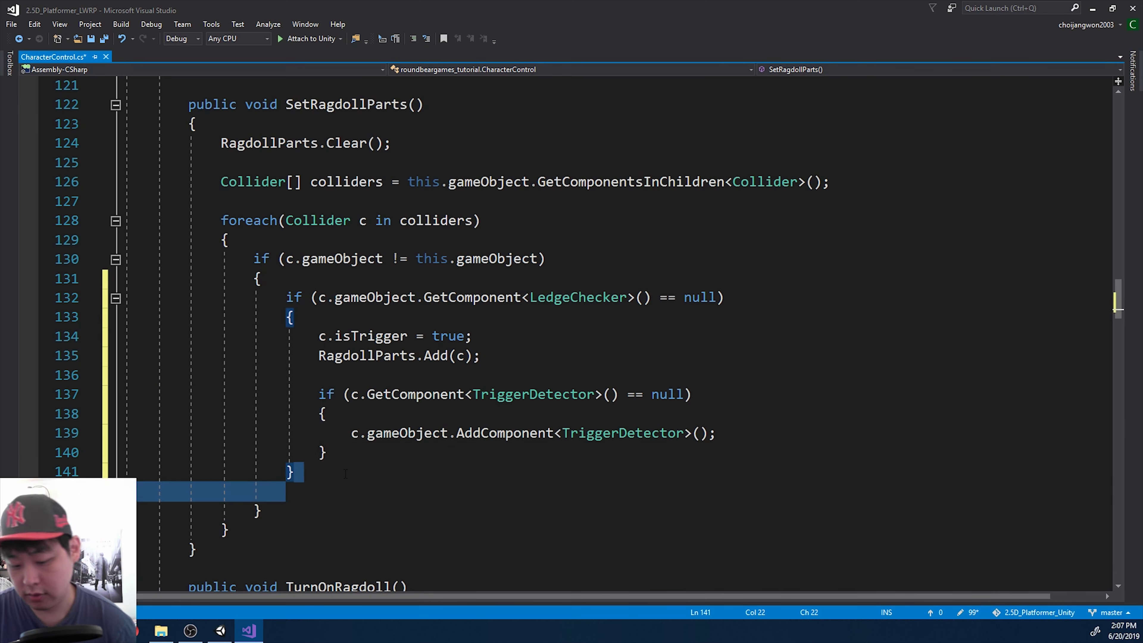
pyautogui.press('BackSpace')
pyautogui.hotkey('ctrl', 's')
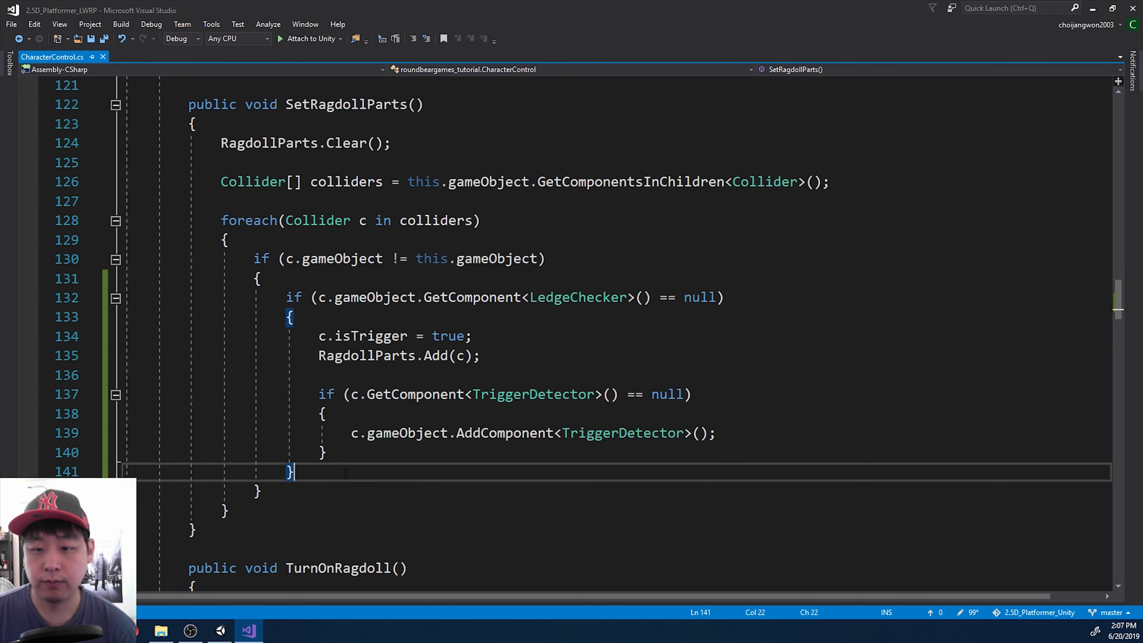
pyautogui.click(732, 297)
pyautogui.hotkey('shift', 'Home')
pyautogui.hotkey('shift', 'Home')
pyautogui.hotkey('shift', 'Home')
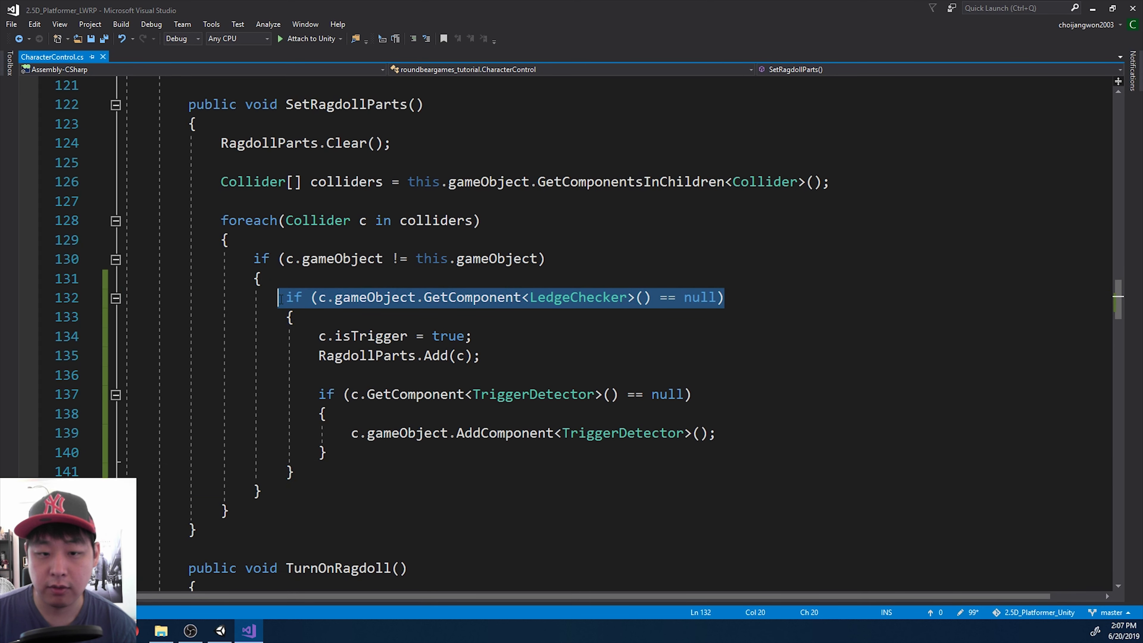
pyautogui.click(764, 302)
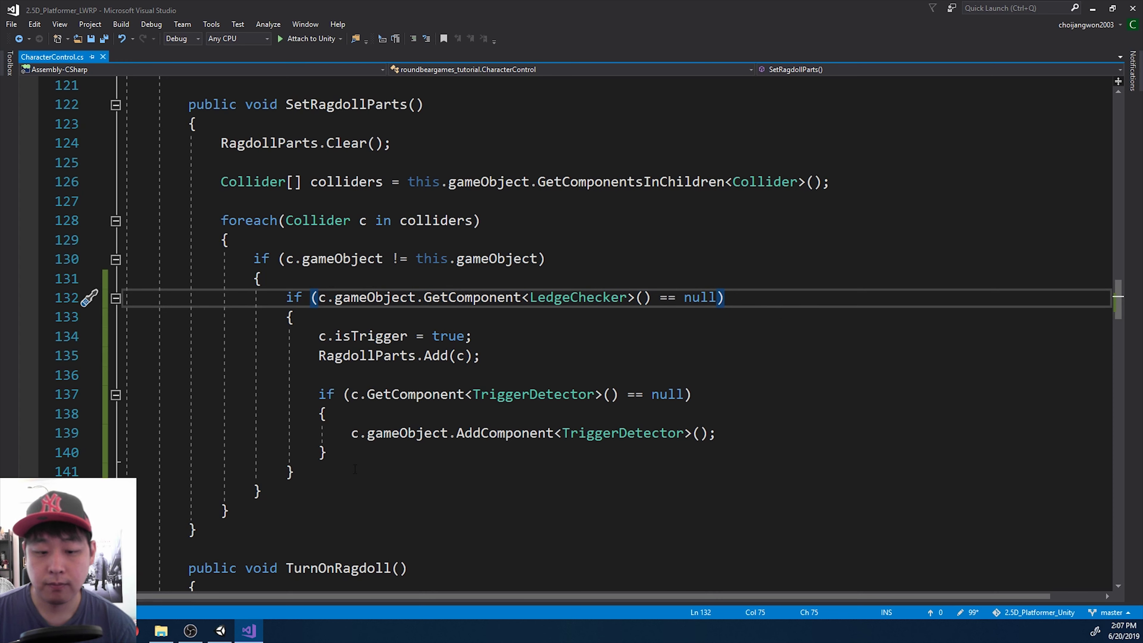
# Return to Unity and set up SurvivalCharacter's ragdoll parts again with the updated script
pyautogui.click(221, 630)
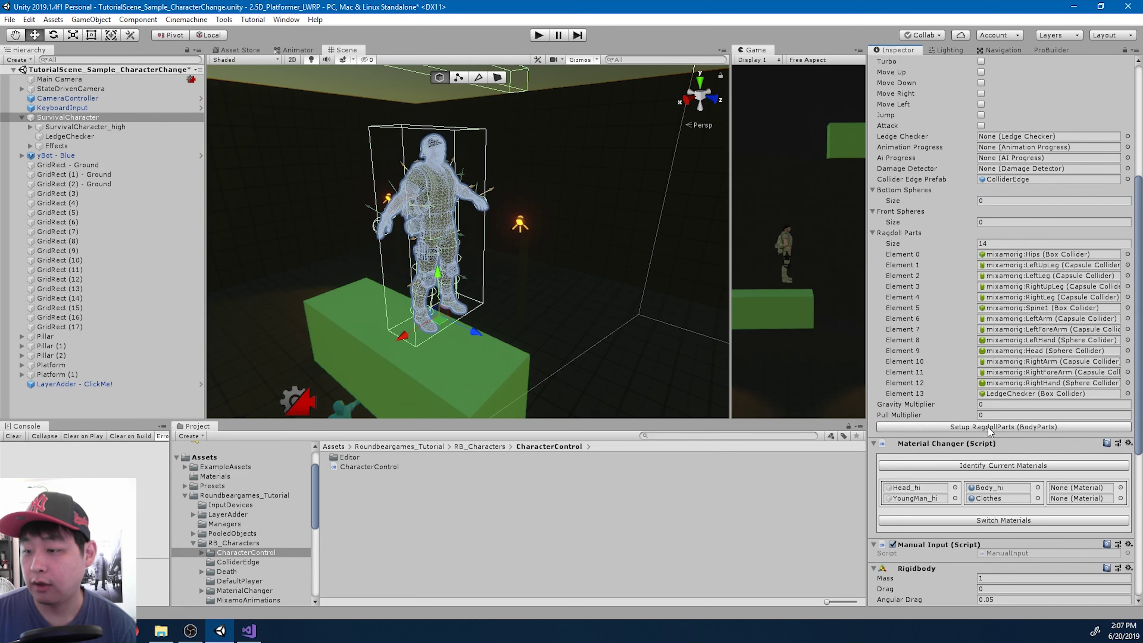
pyautogui.click(988, 427)
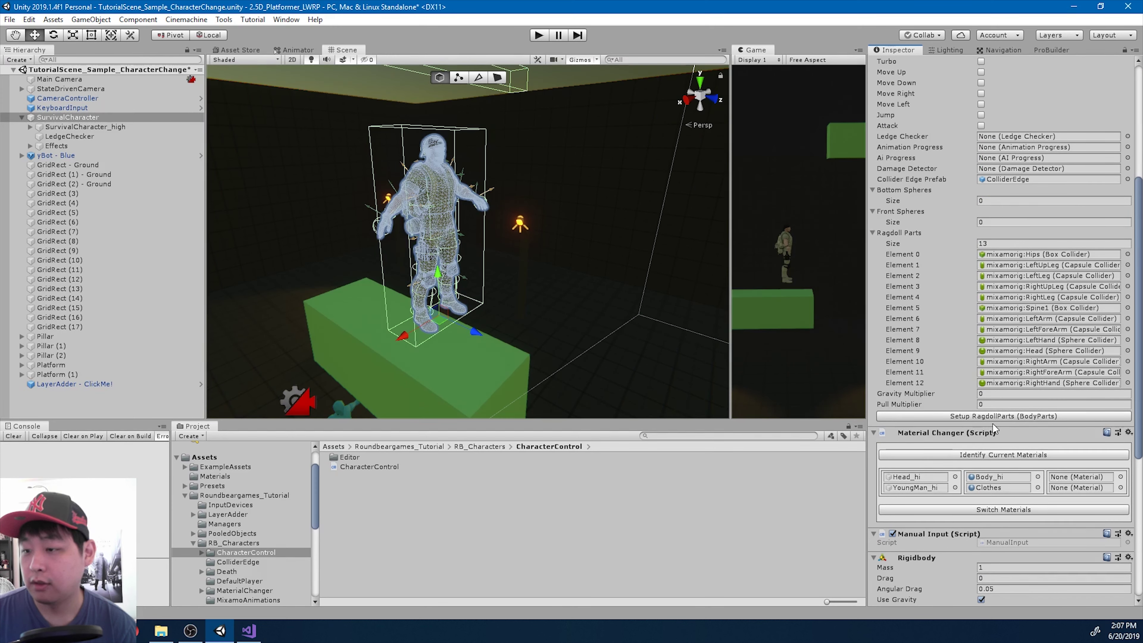
pyautogui.click(1002, 416)
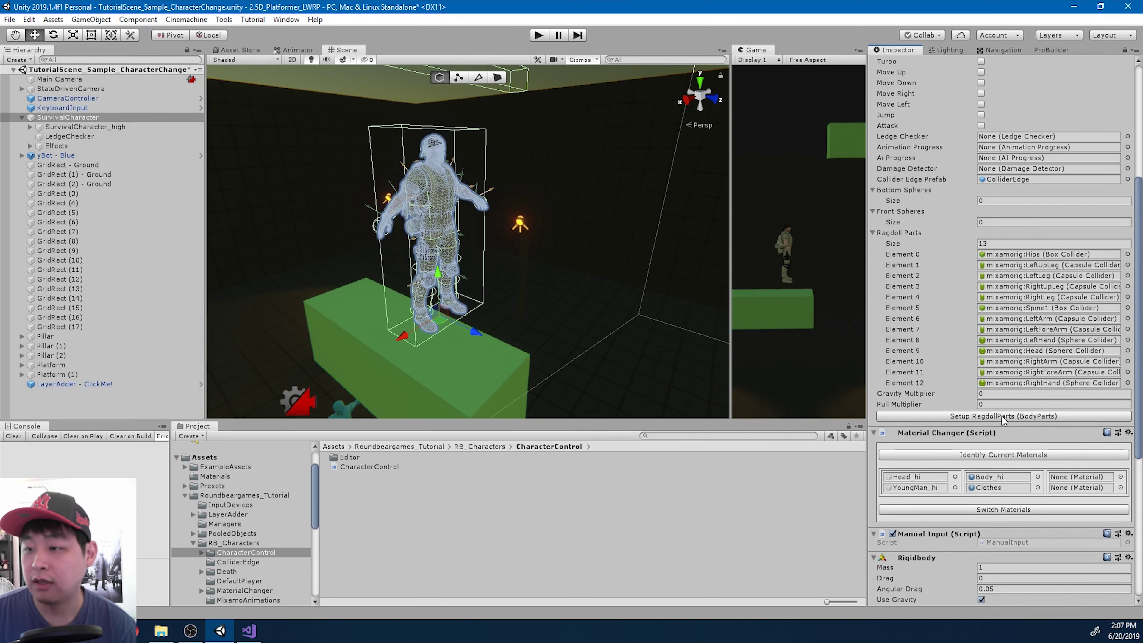
# Check SurvivalCharacter's Ragdoll Parts entries from the hips through the right arm by locating each one's object in the hierarchy
pyautogui.click(1031, 254)
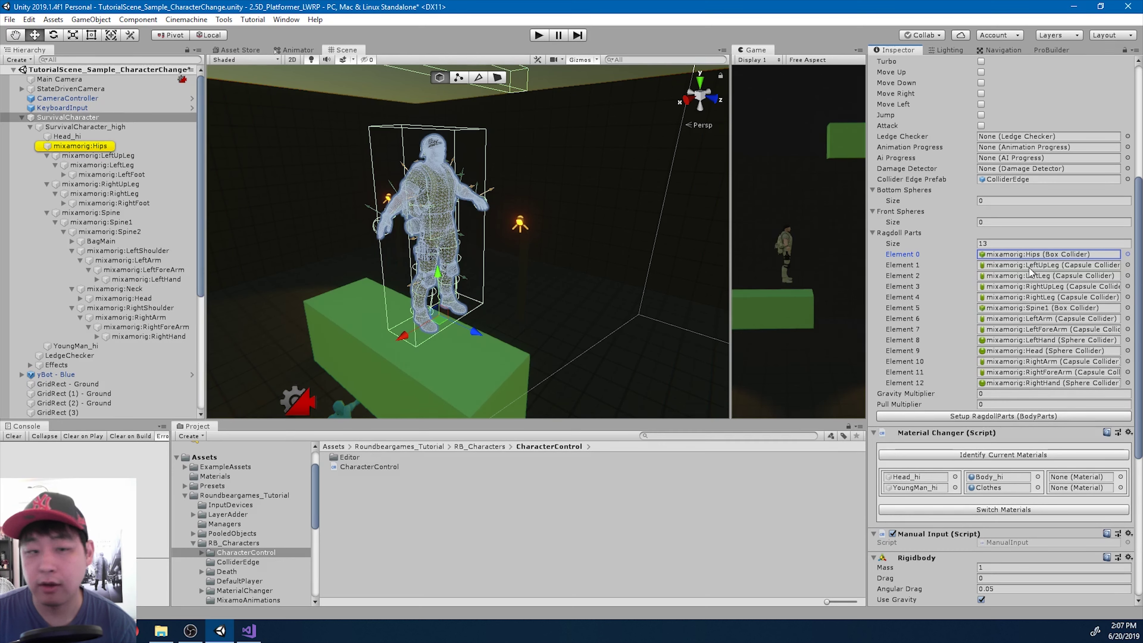
pyautogui.click(1031, 266)
pyautogui.click(1028, 276)
pyautogui.click(1027, 287)
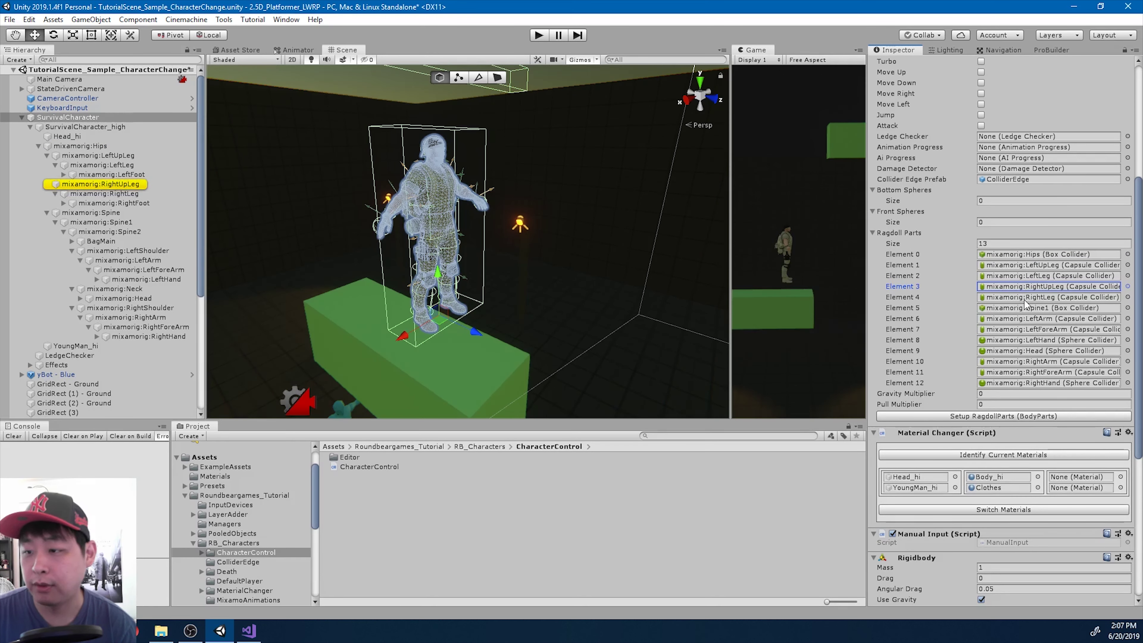
pyautogui.click(1027, 297)
pyautogui.click(1023, 308)
pyautogui.click(1018, 318)
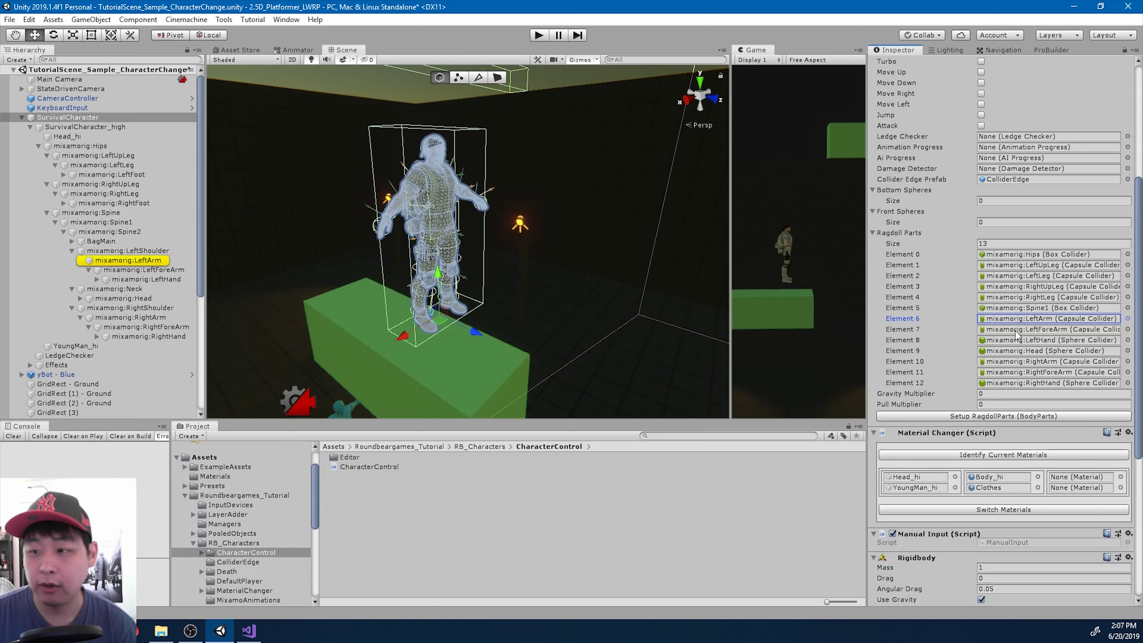
pyautogui.click(1018, 330)
pyautogui.click(1018, 341)
pyautogui.click(1018, 255)
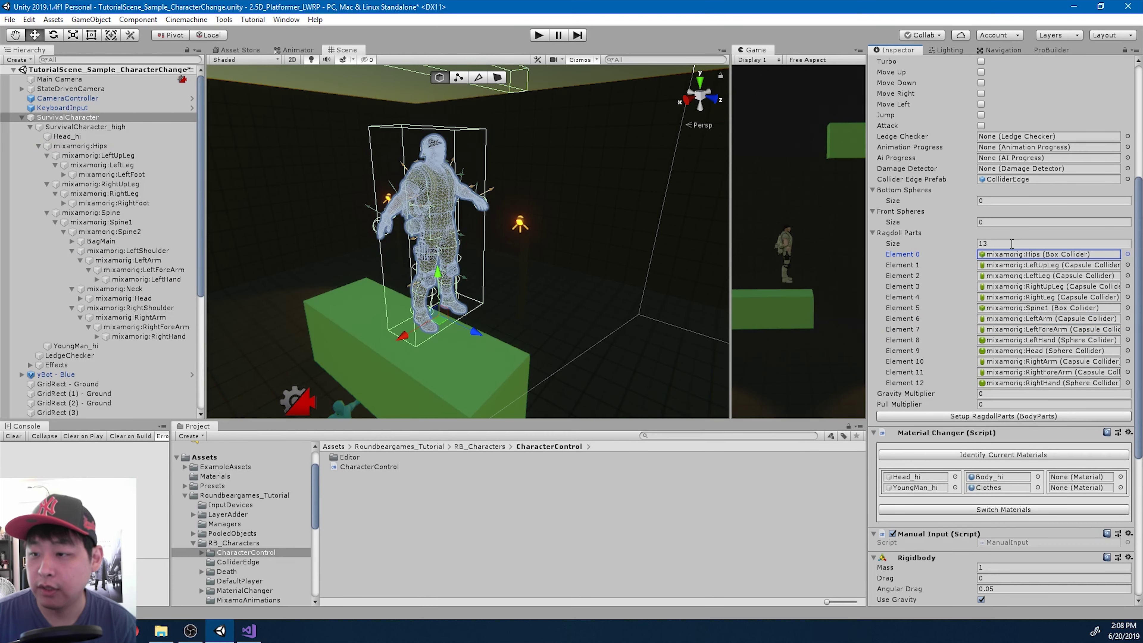
pyautogui.click(1009, 266)
pyautogui.click(1008, 277)
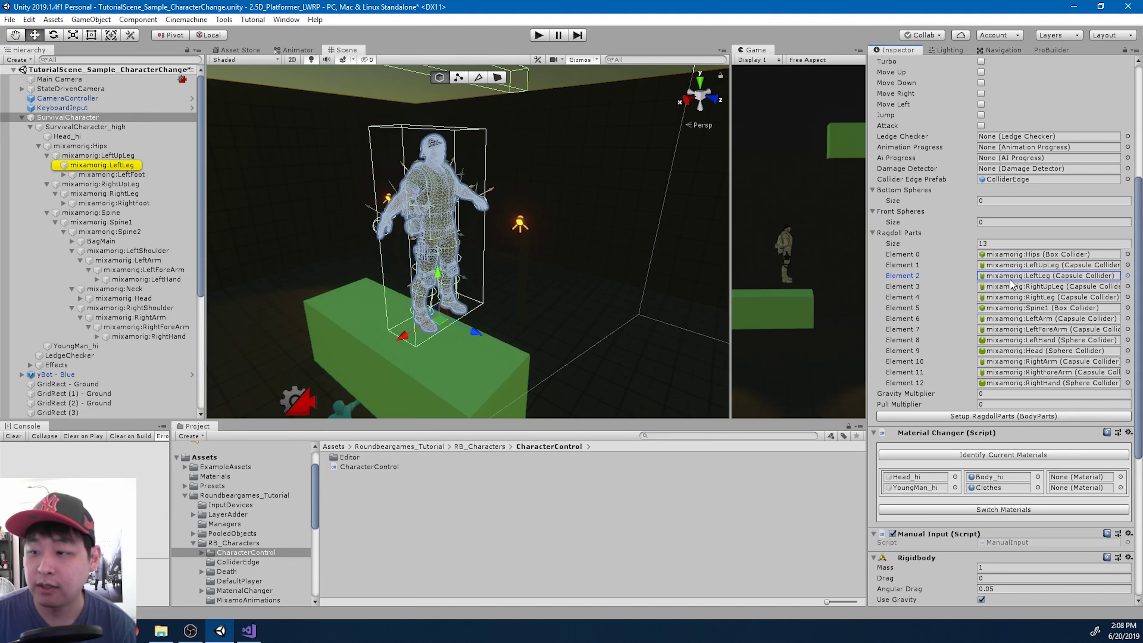
pyautogui.click(1009, 287)
pyautogui.click(1010, 297)
pyautogui.click(1011, 308)
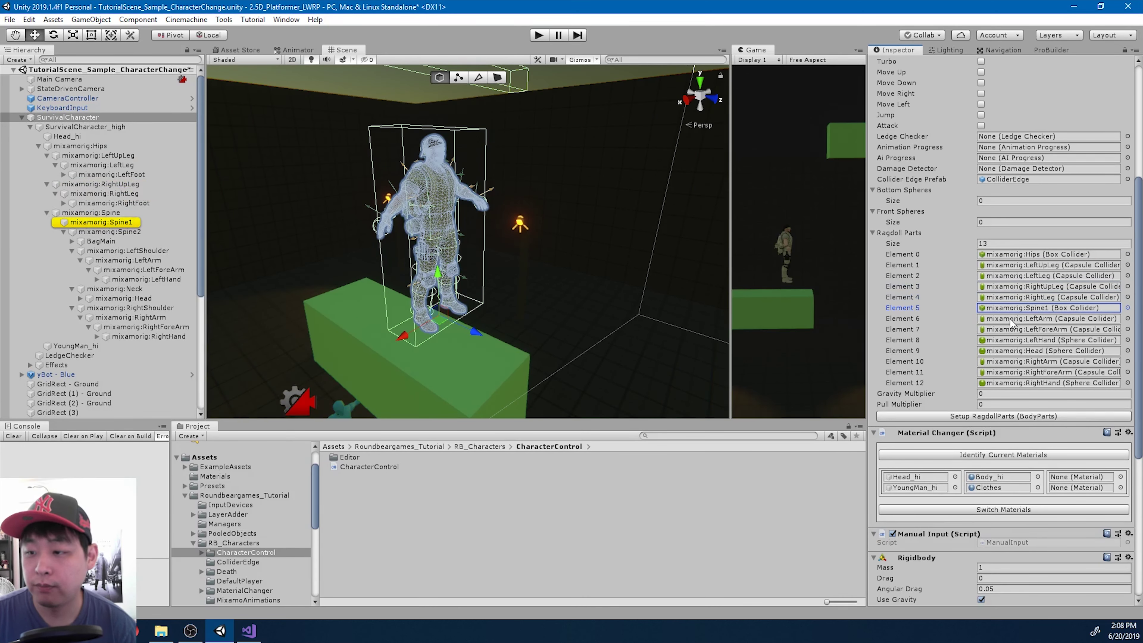
pyautogui.click(1011, 319)
pyautogui.click(1011, 330)
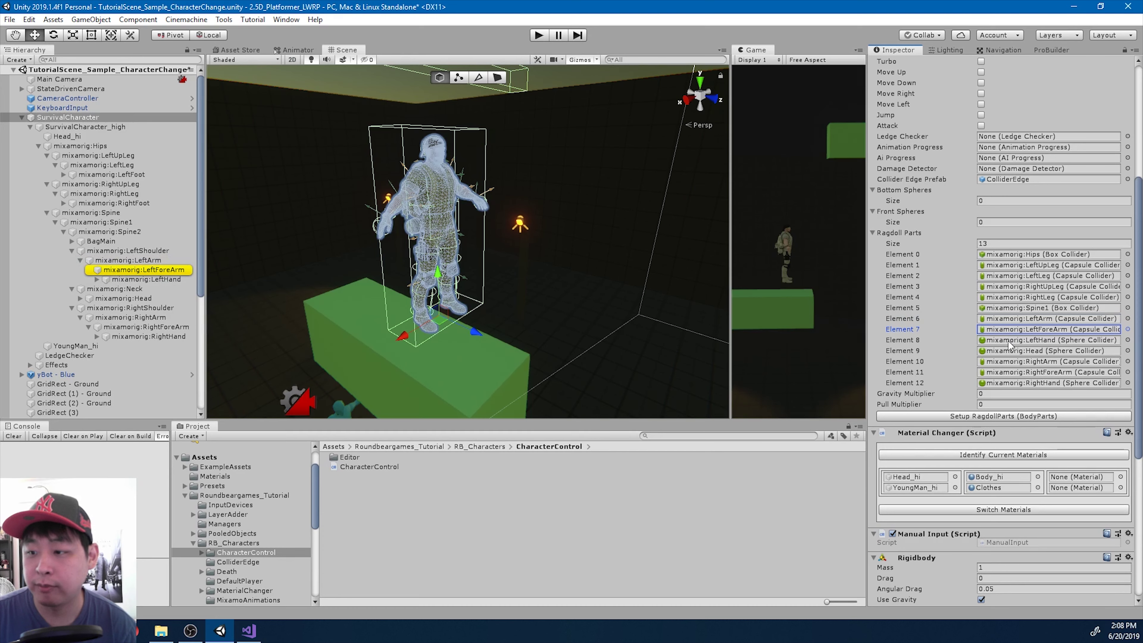
pyautogui.click(1010, 341)
pyautogui.click(1010, 352)
pyautogui.click(1011, 362)
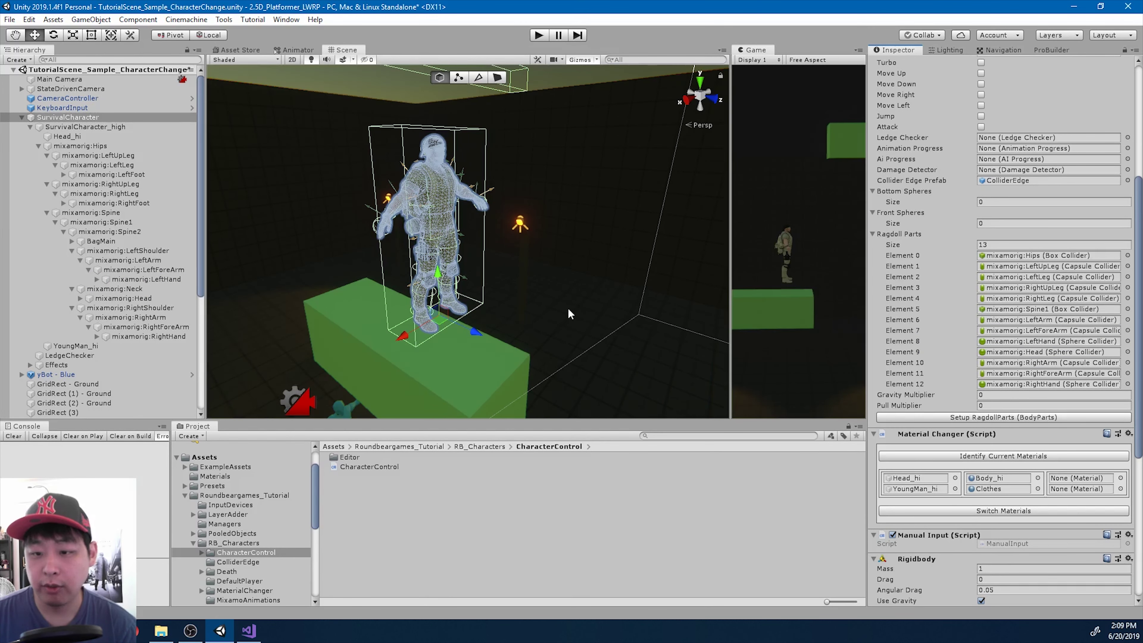
# Create a folder named SurvivalCharacterPrefab inside the RB_Characters project folder and open it
pyautogui.scroll(-2, 276, 516)
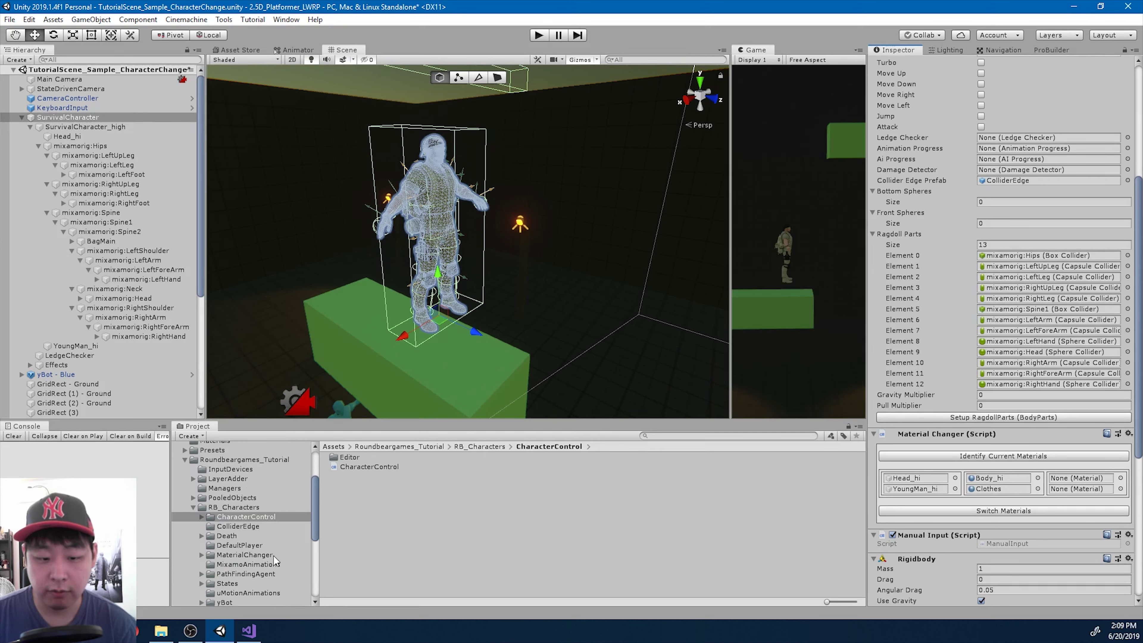
pyautogui.scroll(-2, 264, 581)
pyautogui.click(228, 568)
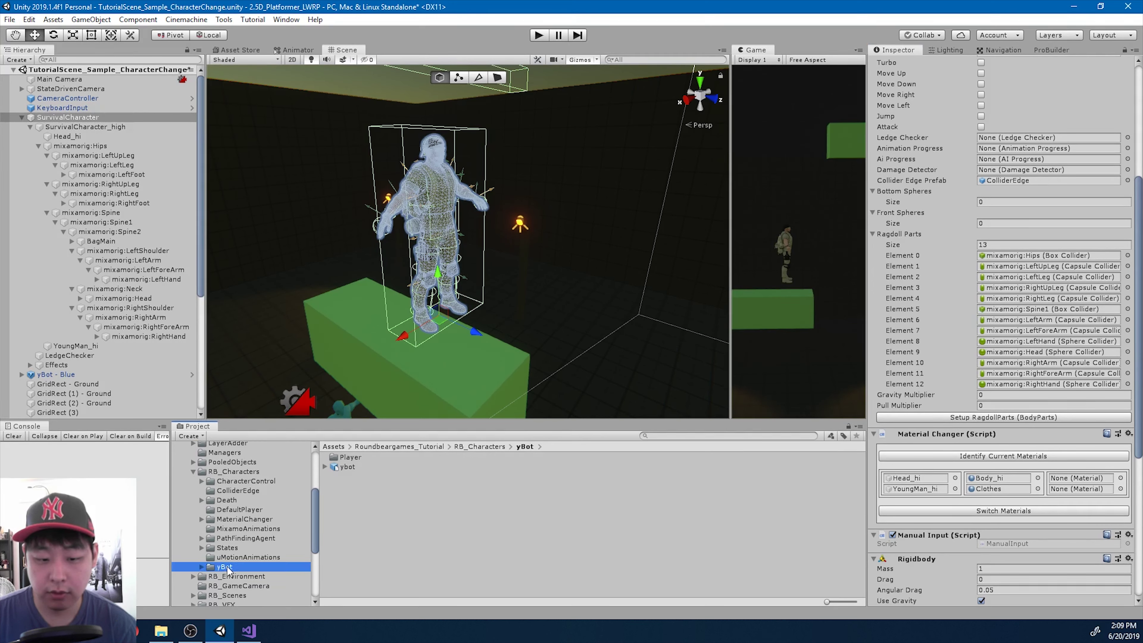
pyautogui.click(246, 471)
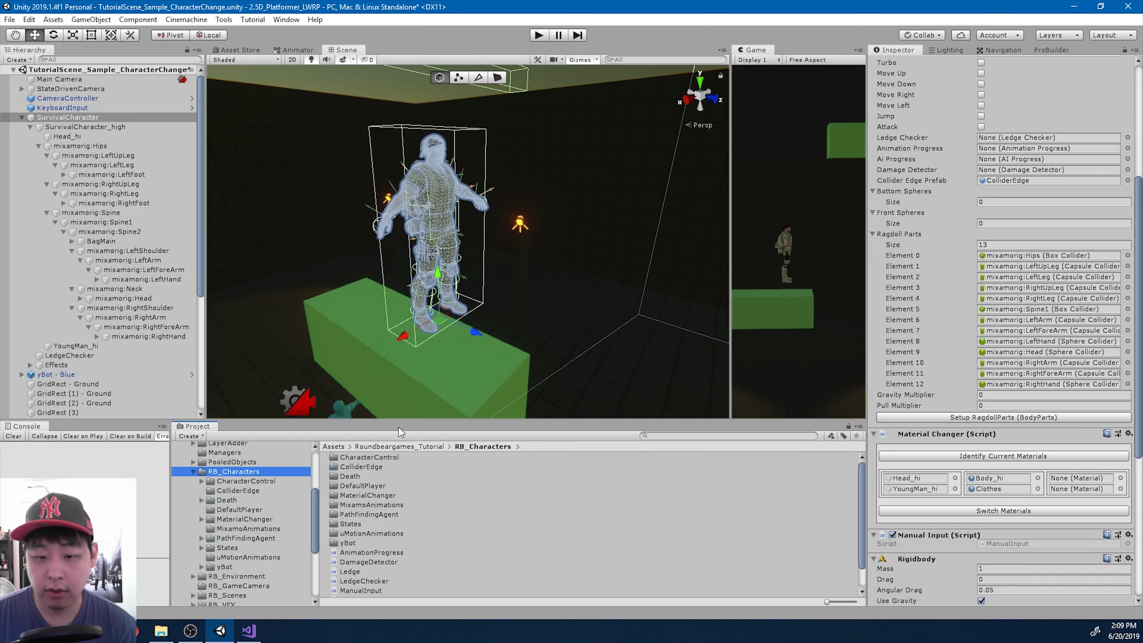
pyautogui.moveTo(413, 422); pyautogui.dragTo(413, 364)
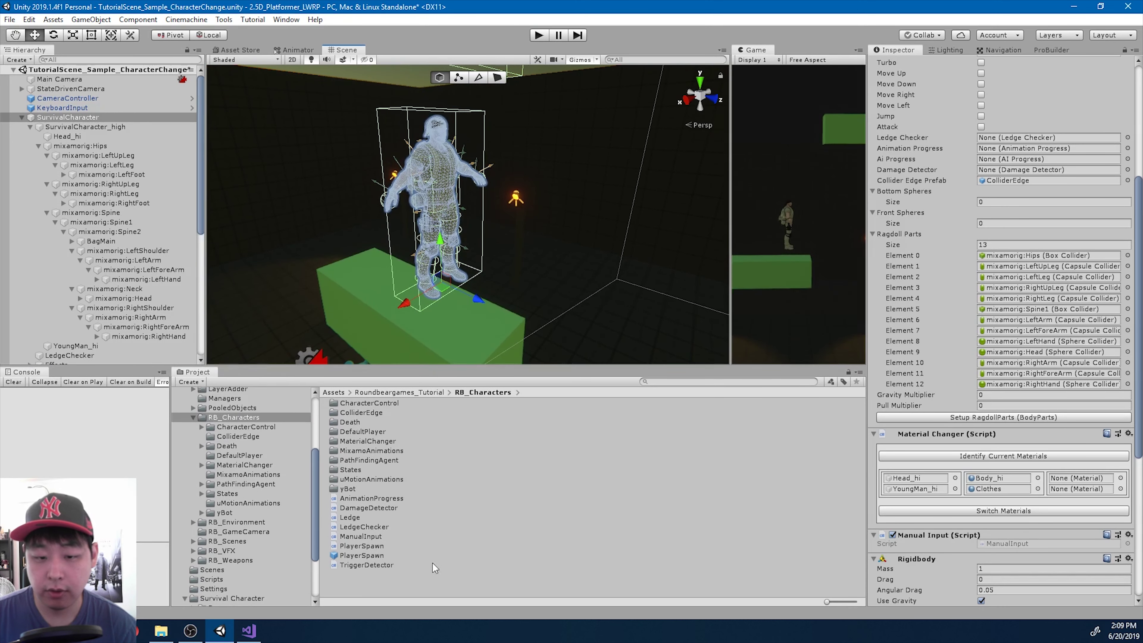
pyautogui.rightClick(469, 582)
pyautogui.moveTo(592, 309)
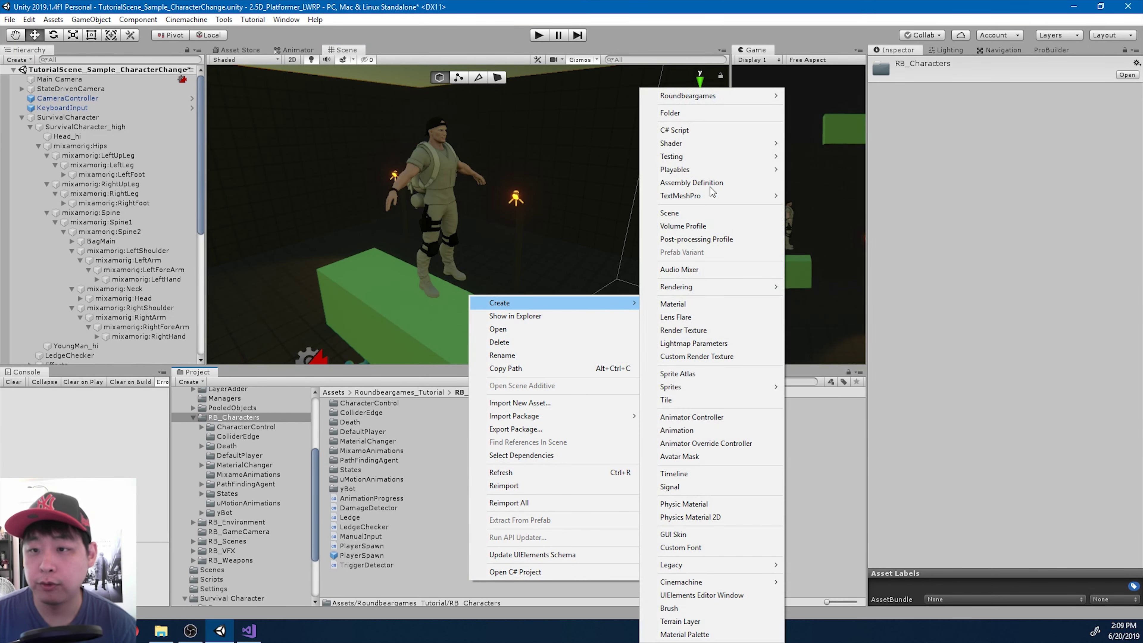
pyautogui.click(705, 121)
pyautogui.write('Survi')
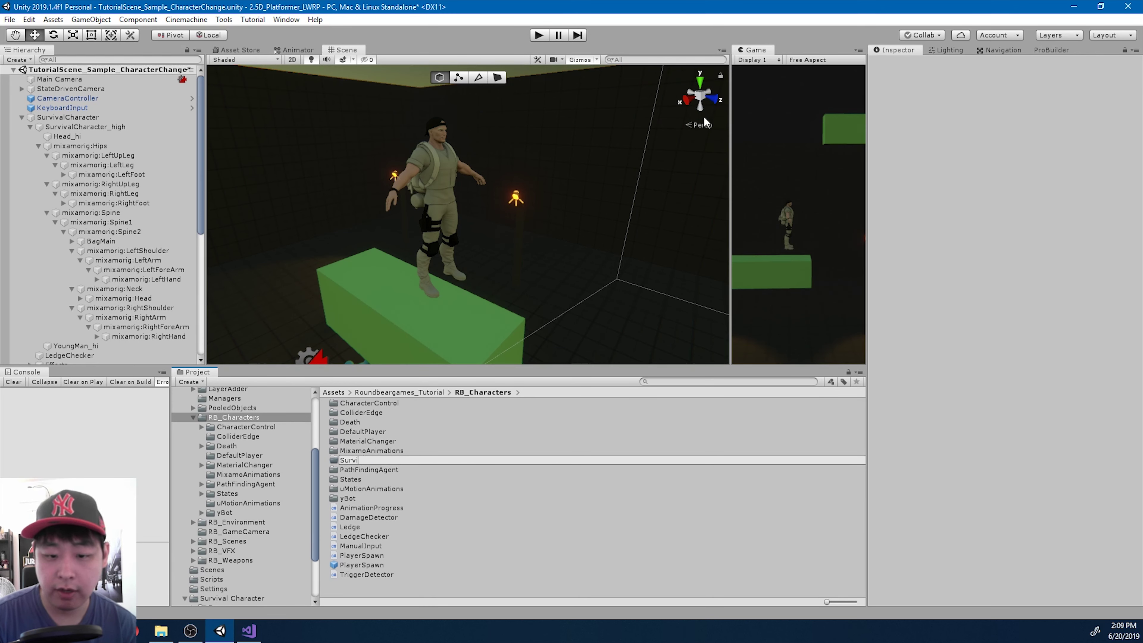
pyautogui.write('valCharacterPrefab')
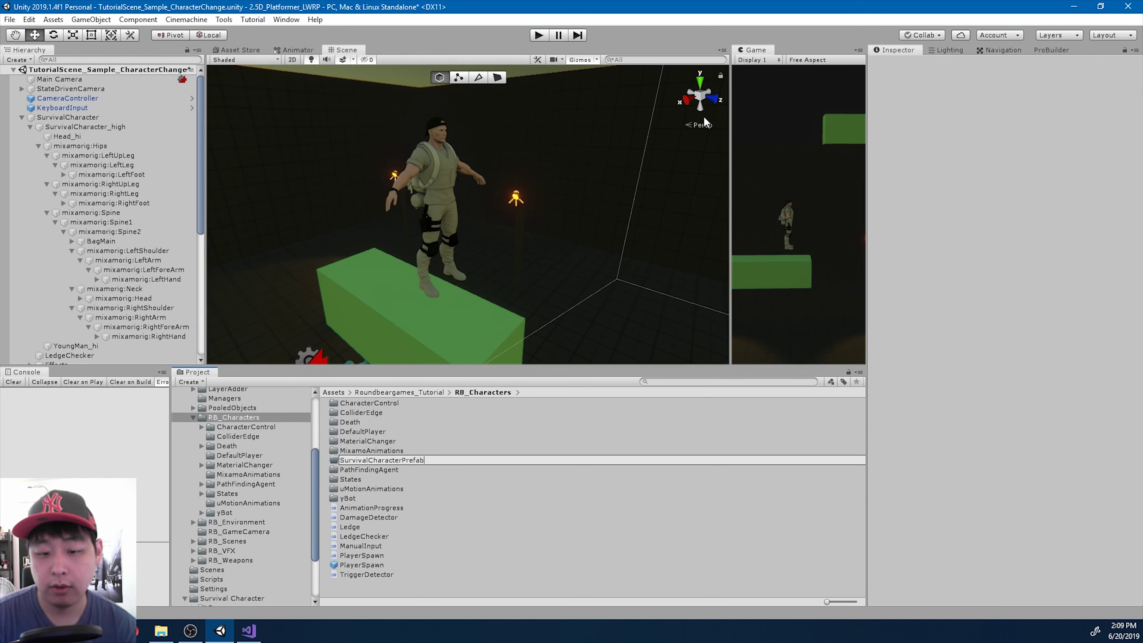
pyautogui.press('Return')
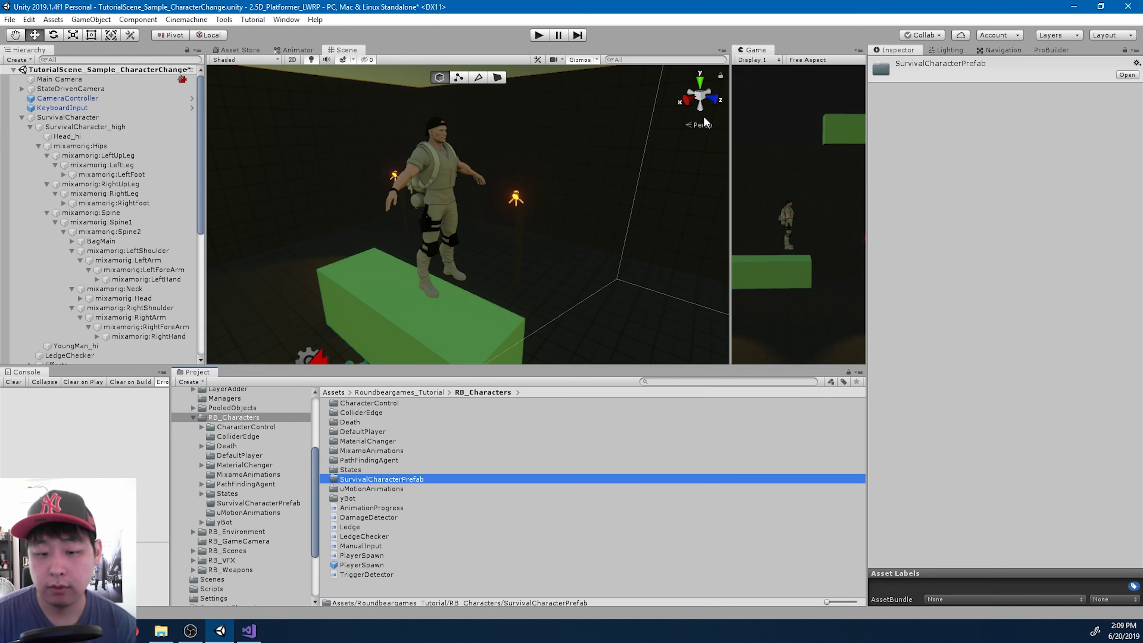
pyautogui.press('Return')
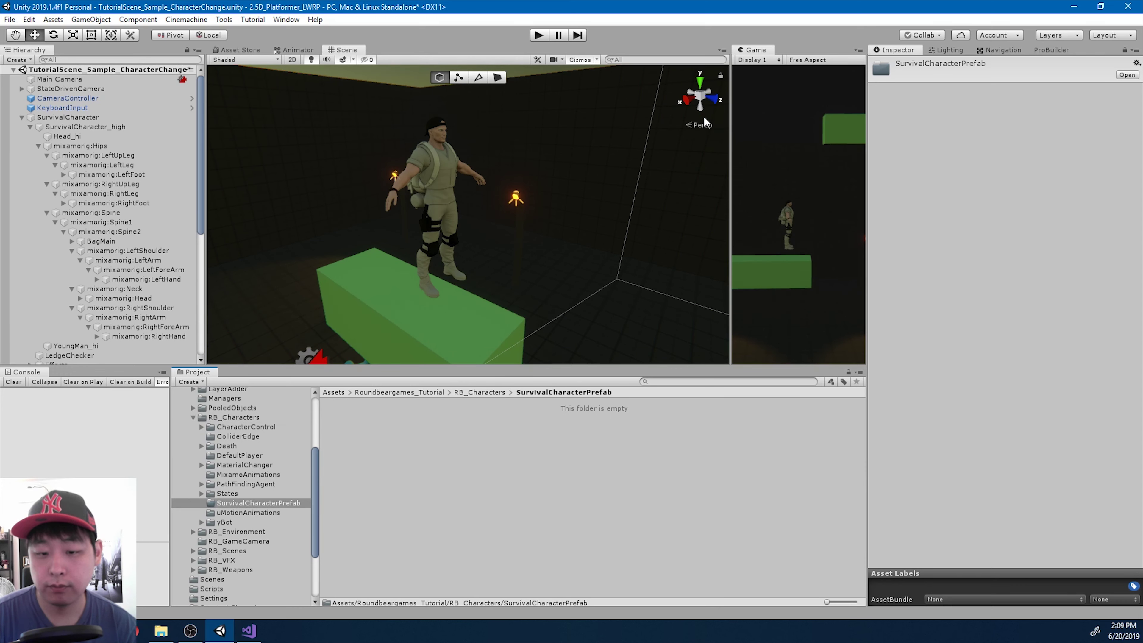
# Create a PlayableCharacters folder inside RB_Characters, move the SurvivalCharacterPrefab and yBot folders into it, and open it
pyautogui.click(245, 418)
pyautogui.rightClick(398, 588)
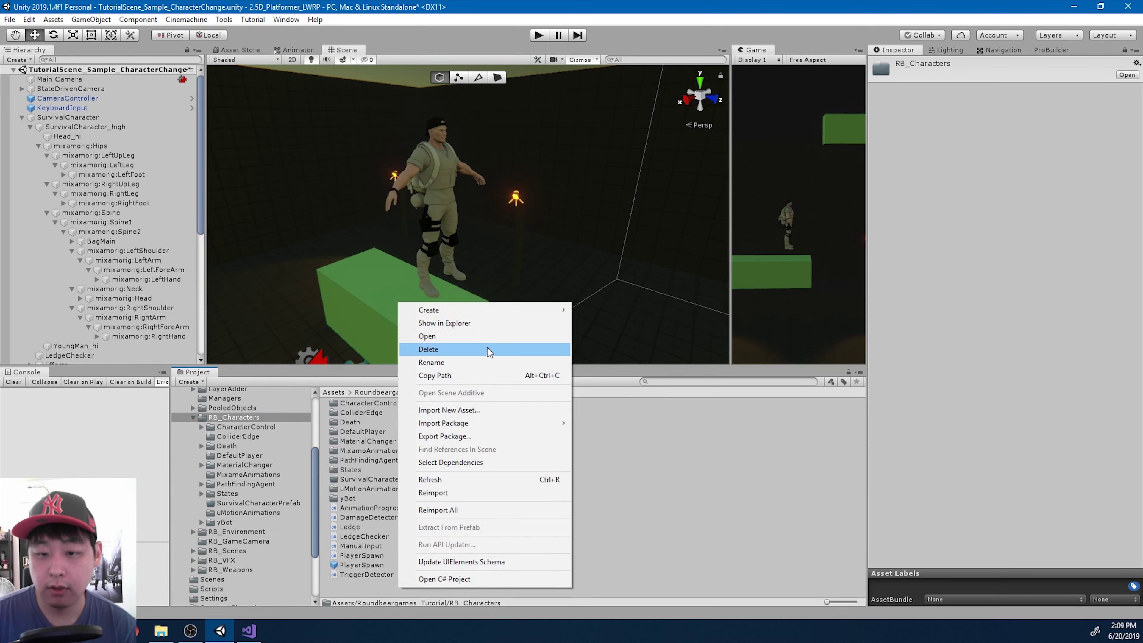
pyautogui.moveTo(488, 311)
pyautogui.click(628, 113)
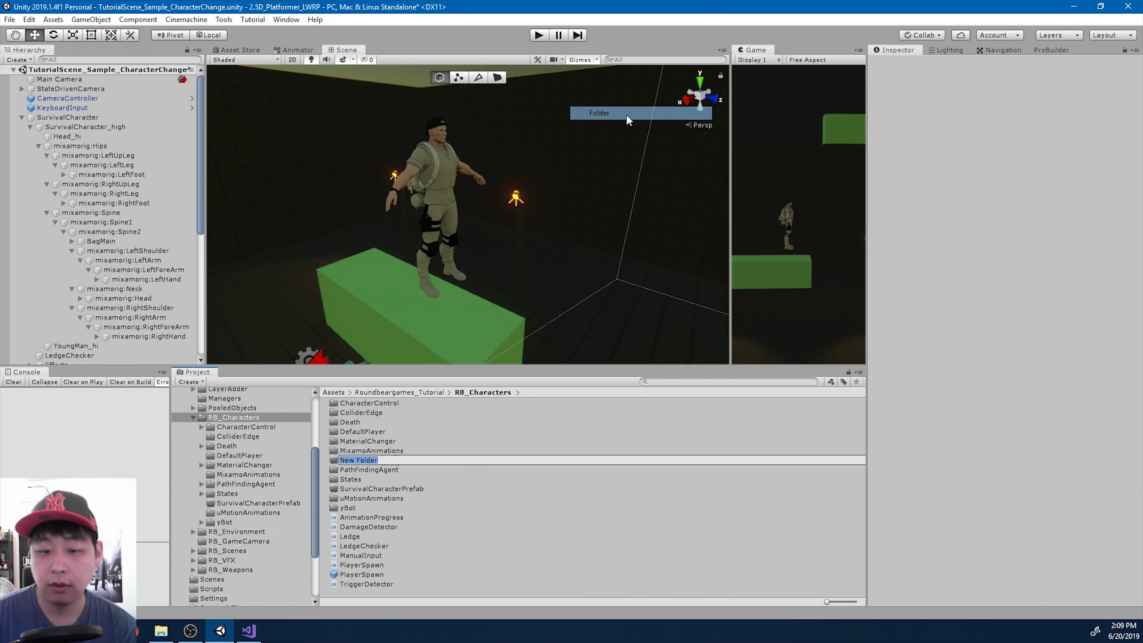
pyautogui.write('Play')
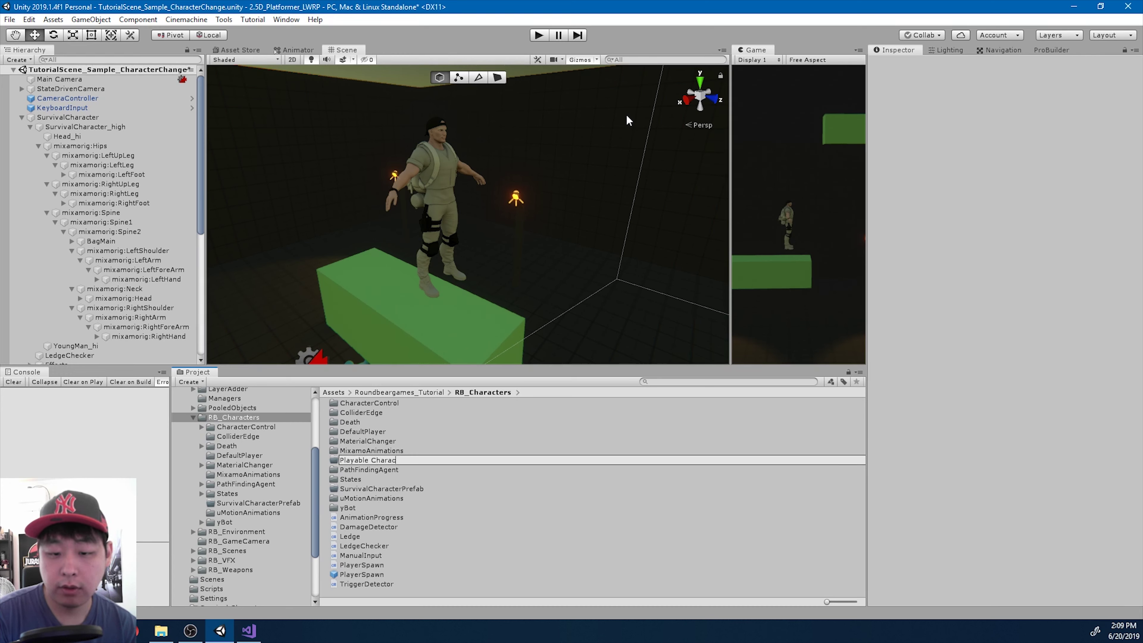
pyautogui.write('ableCharacters')
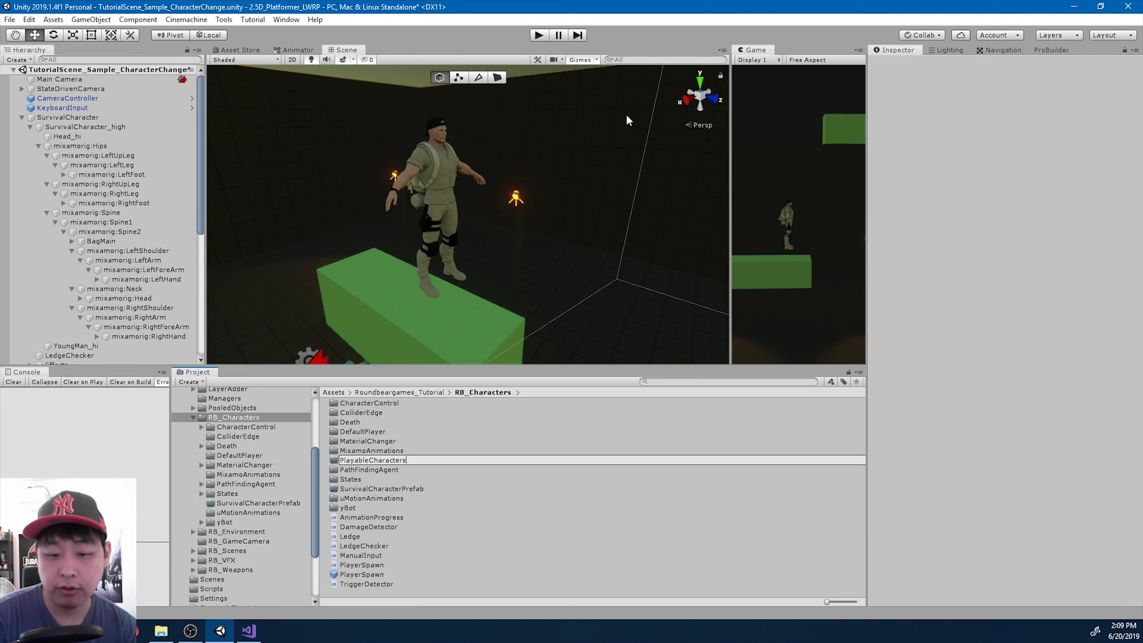
pyautogui.press('Return')
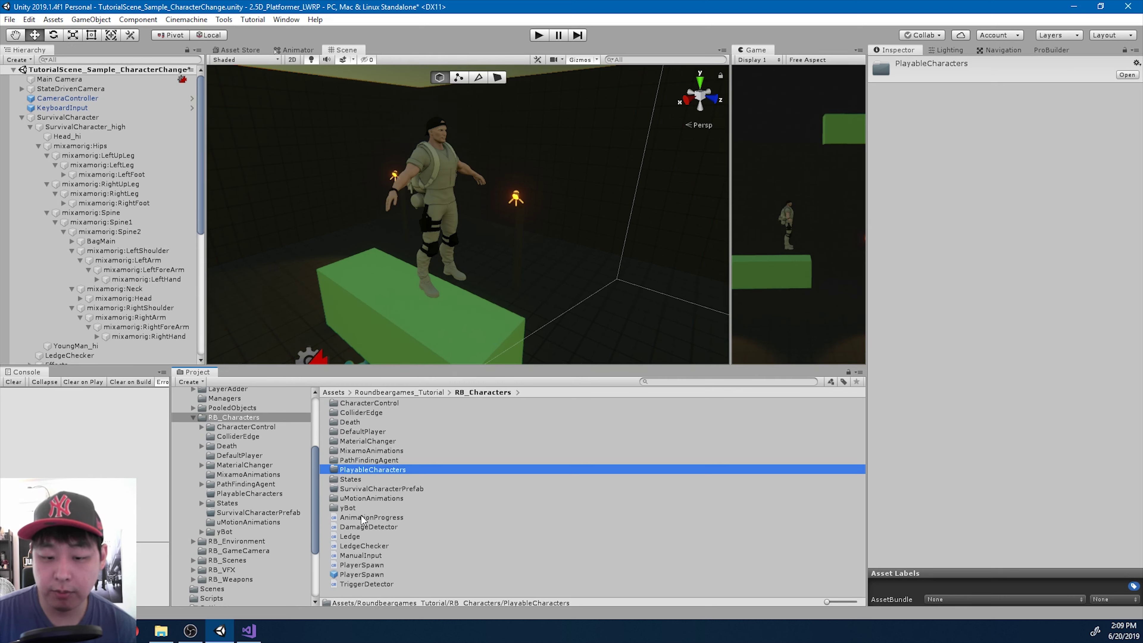
pyautogui.moveTo(353, 509); pyautogui.dragTo(382, 474)
pyautogui.doubleClick(382, 473)
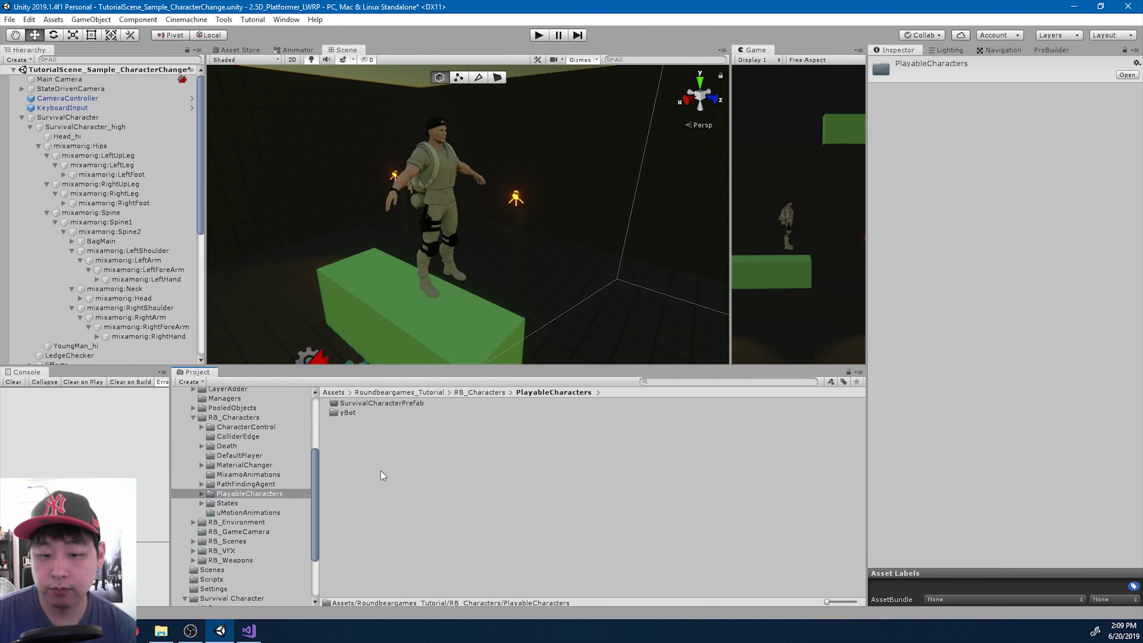
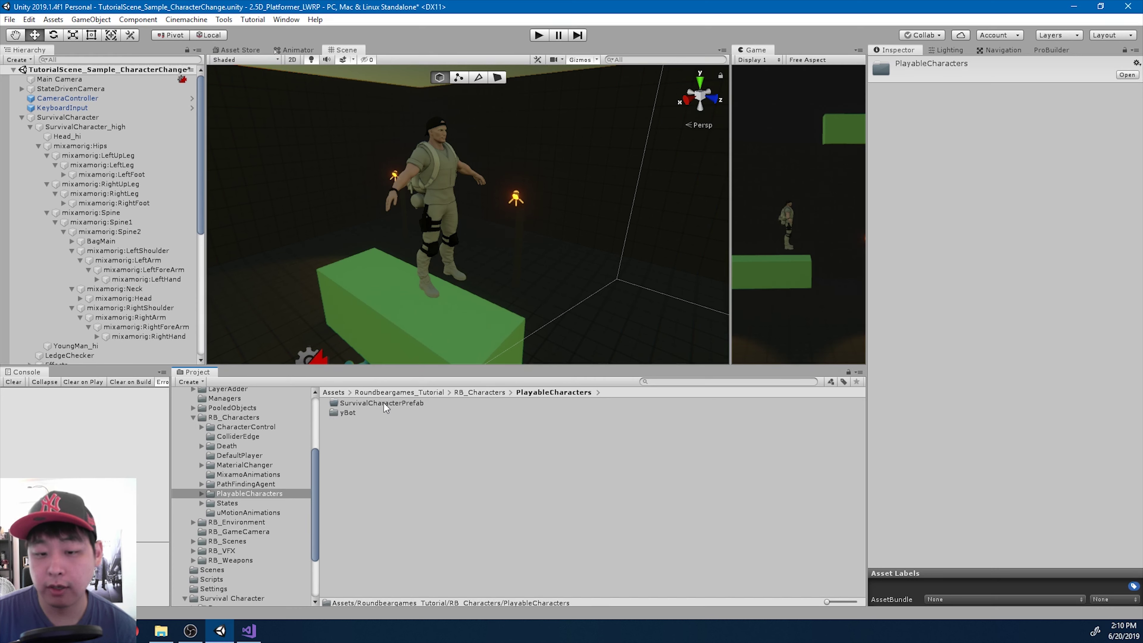
# Save the scene's SurvivalCharacter as a prefab in the SurvivalCharacterPrefab folder
pyautogui.doubleClick(395, 408)
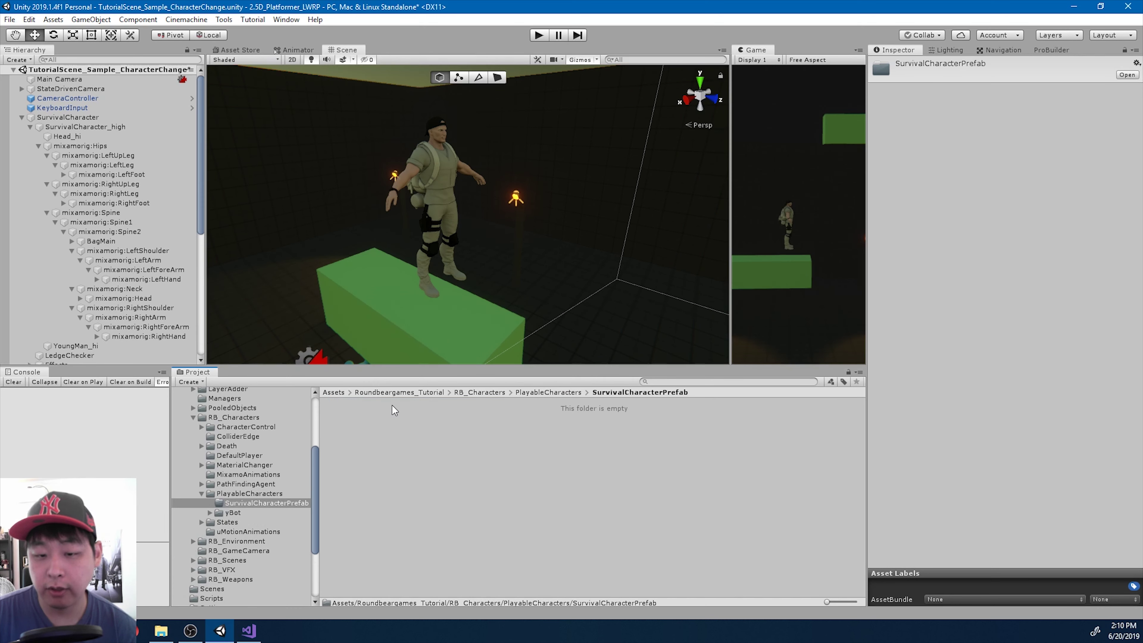
pyautogui.moveTo(81, 119); pyautogui.dragTo(413, 426)
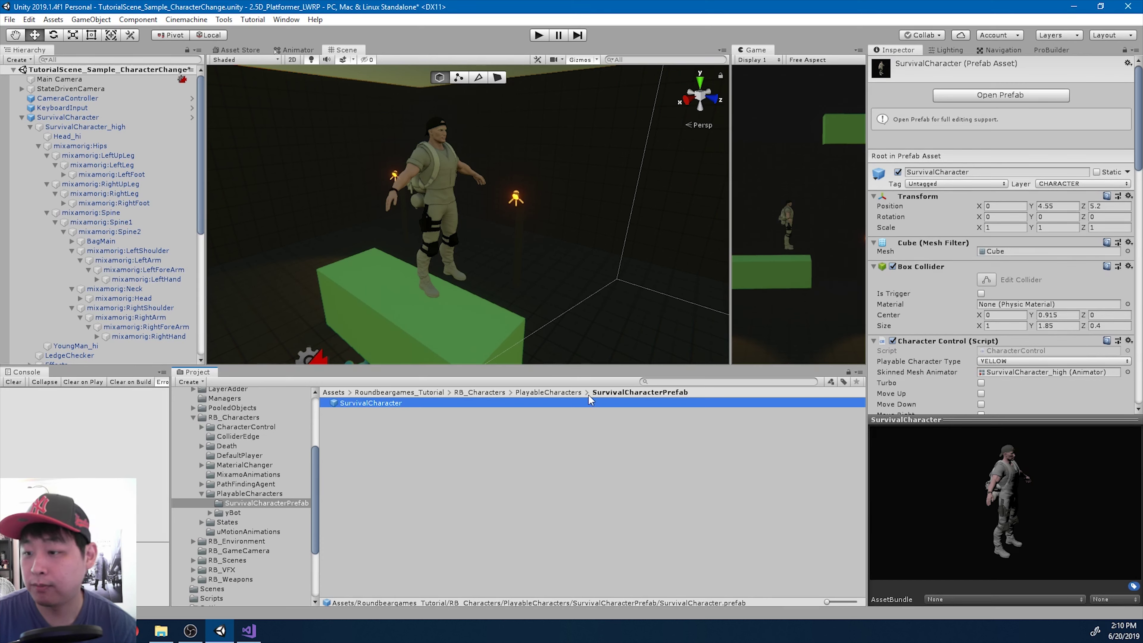
pyautogui.scroll(-1, 966, 298)
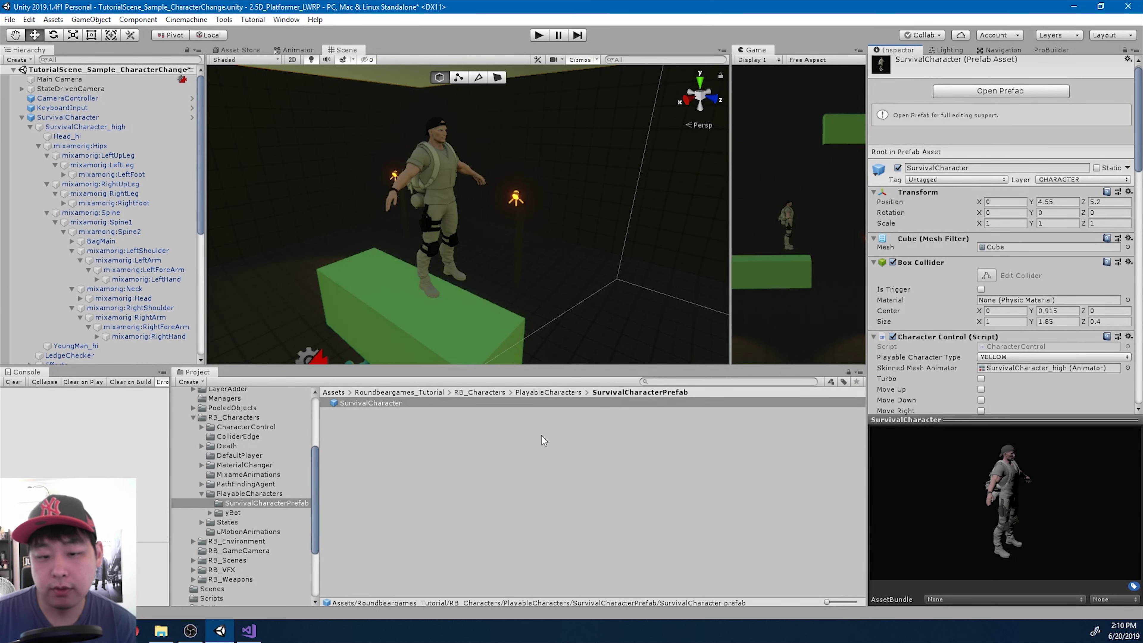
# Start playing the scene, dock the Game view in the same group as the Scene view, and maximize it
pyautogui.click(30, 127)
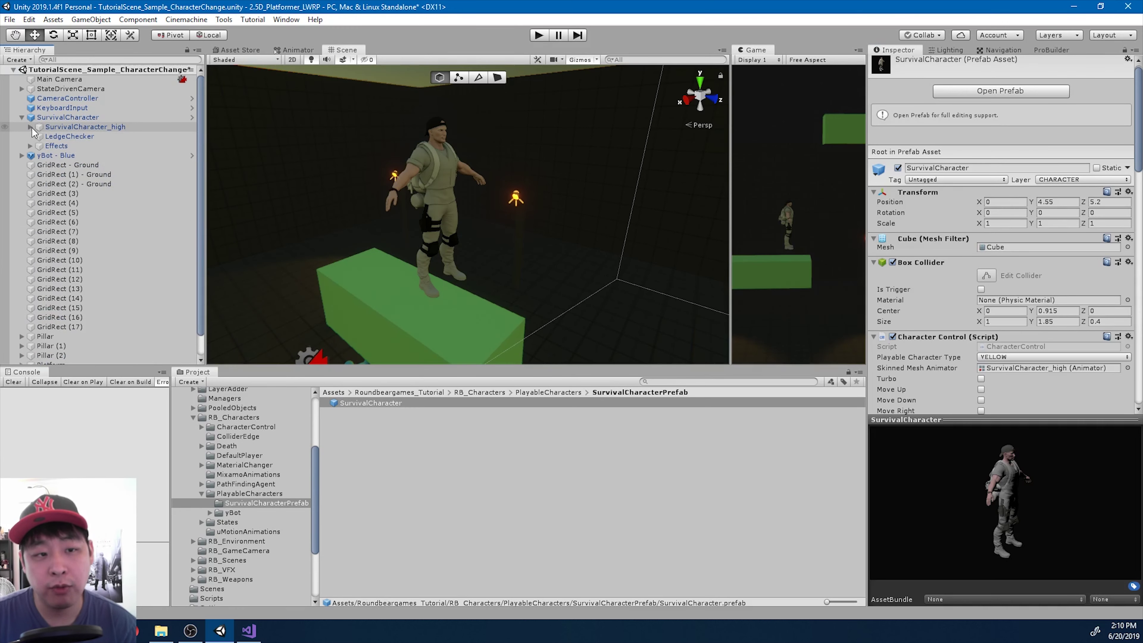
pyautogui.click(100, 128)
pyautogui.scroll(8, 502, 235)
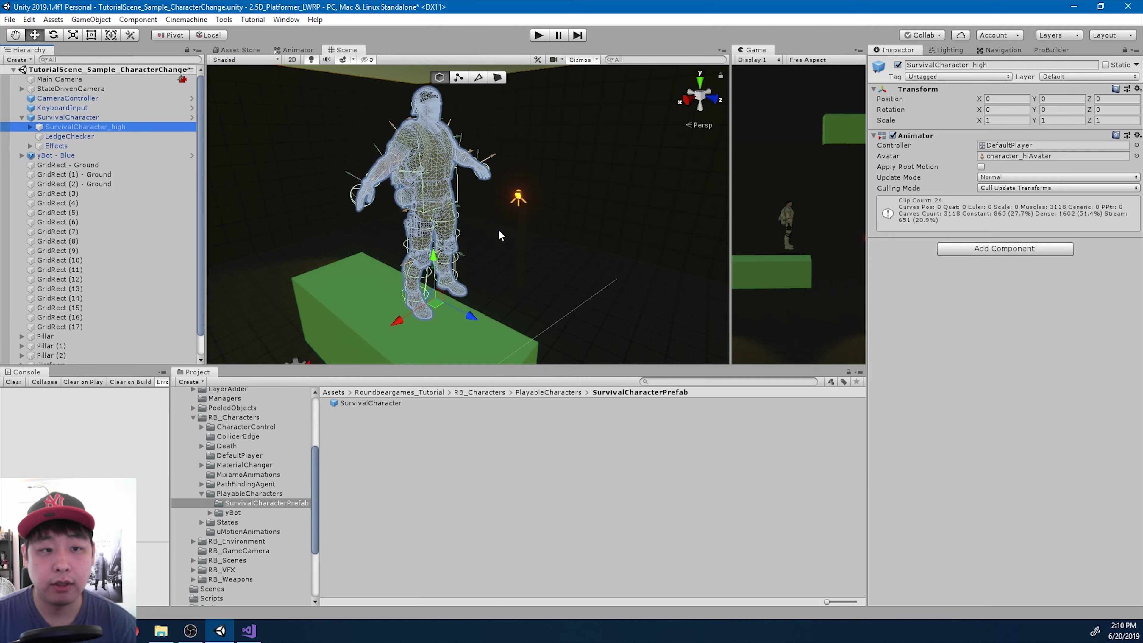
pyautogui.moveTo(596, 185); pyautogui.dragTo(689, 225, button='right')
pyautogui.click(538, 35)
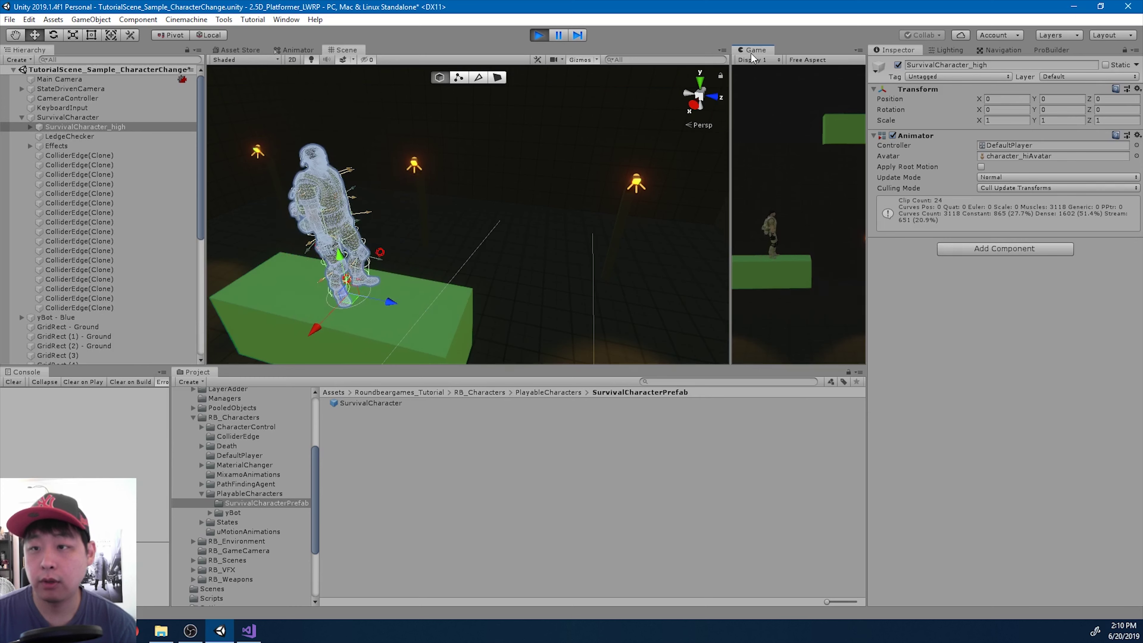
pyautogui.moveTo(752, 51); pyautogui.dragTo(686, 53)
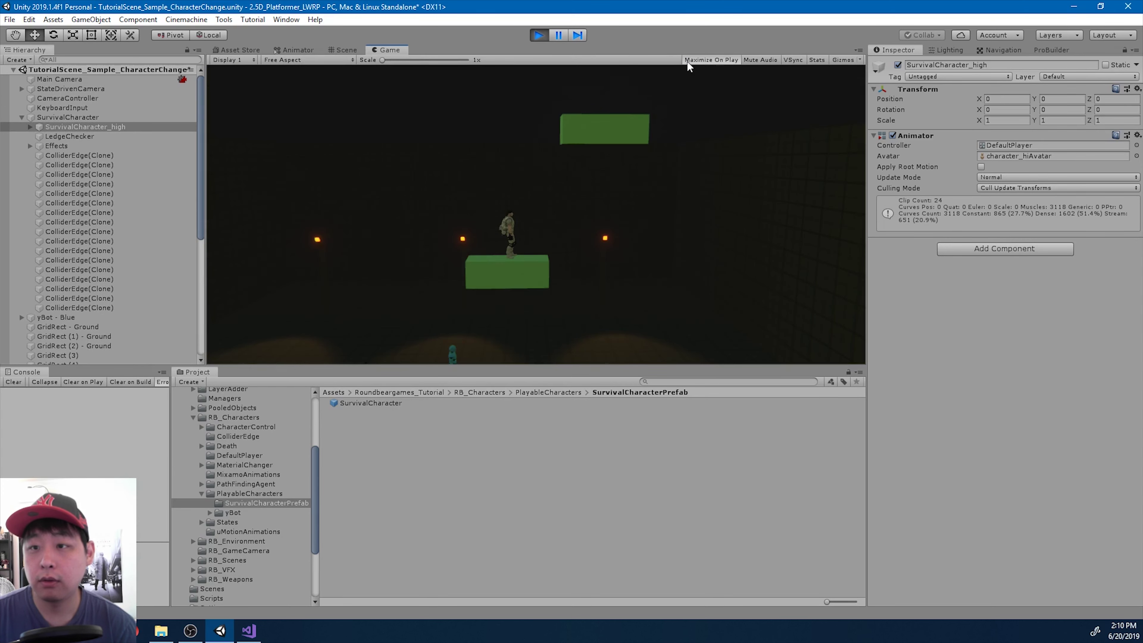
pyautogui.hotkey('shift', 'space')
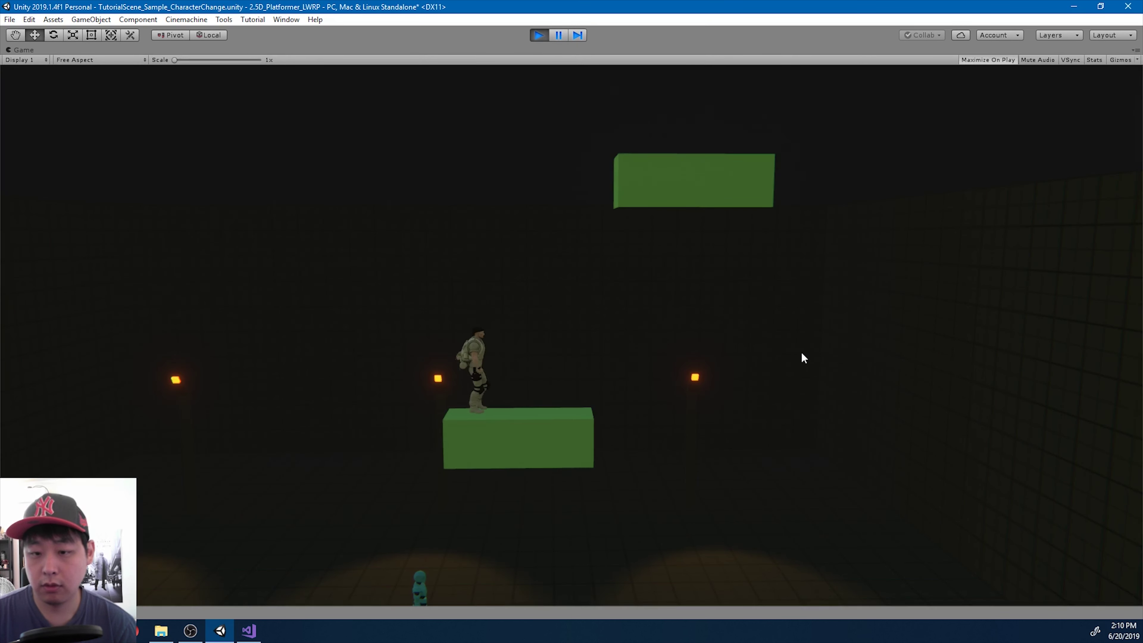
# Test SurvivalCharacter by jumping up to the higher platform, climbing on and returning to the lower one, and stop play mode
pyautogui.press('d')
pyautogui.press('space')
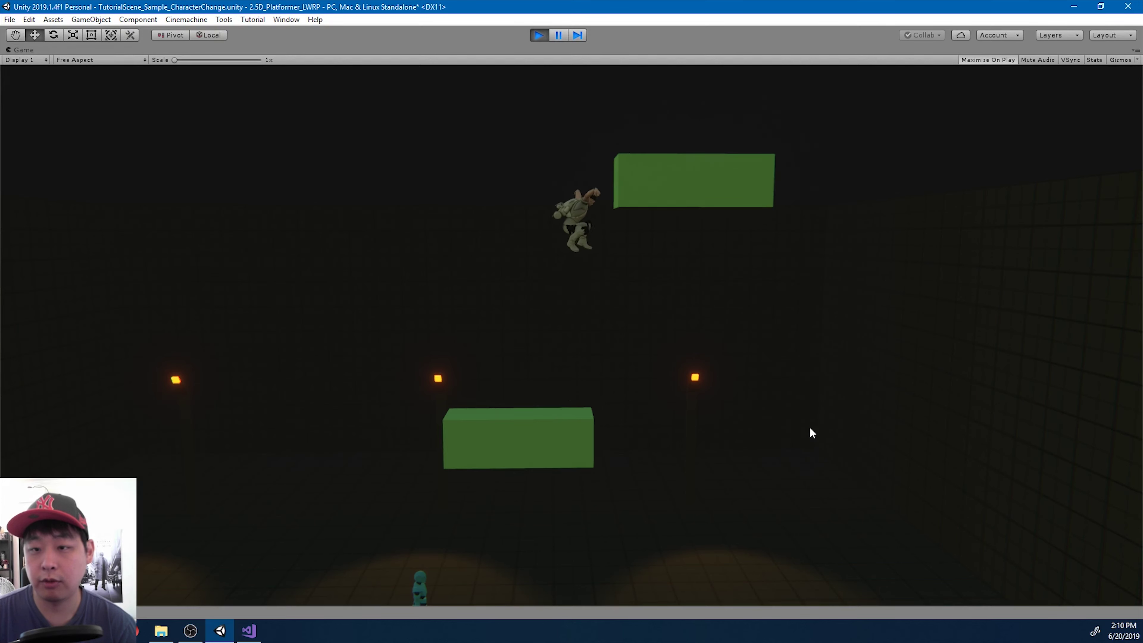
pyautogui.press('d')
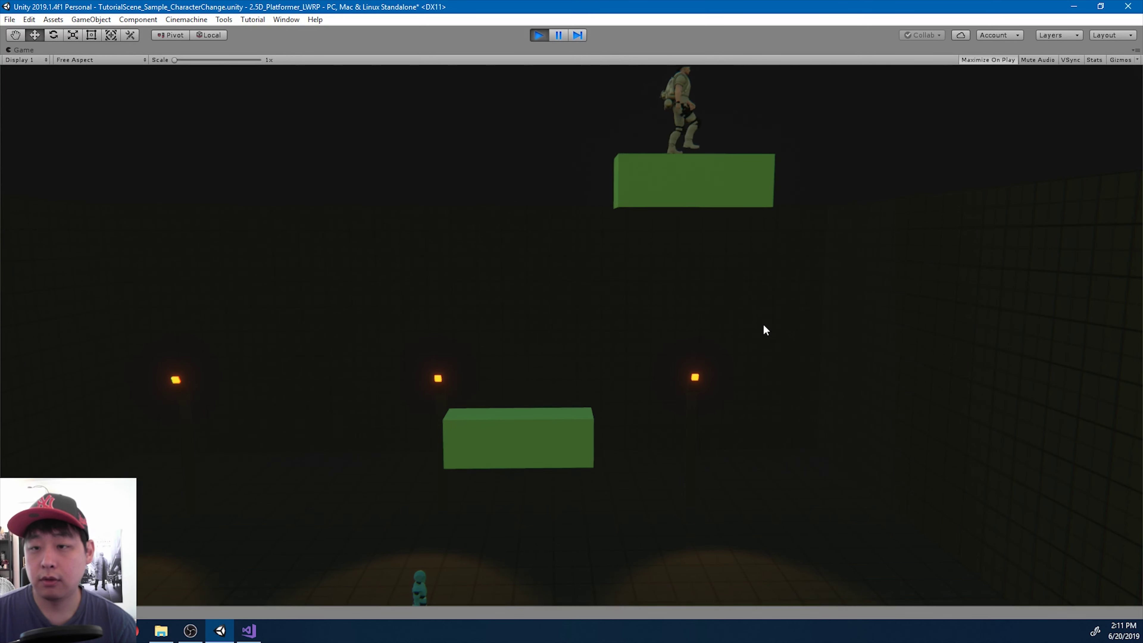
pyautogui.press('a')
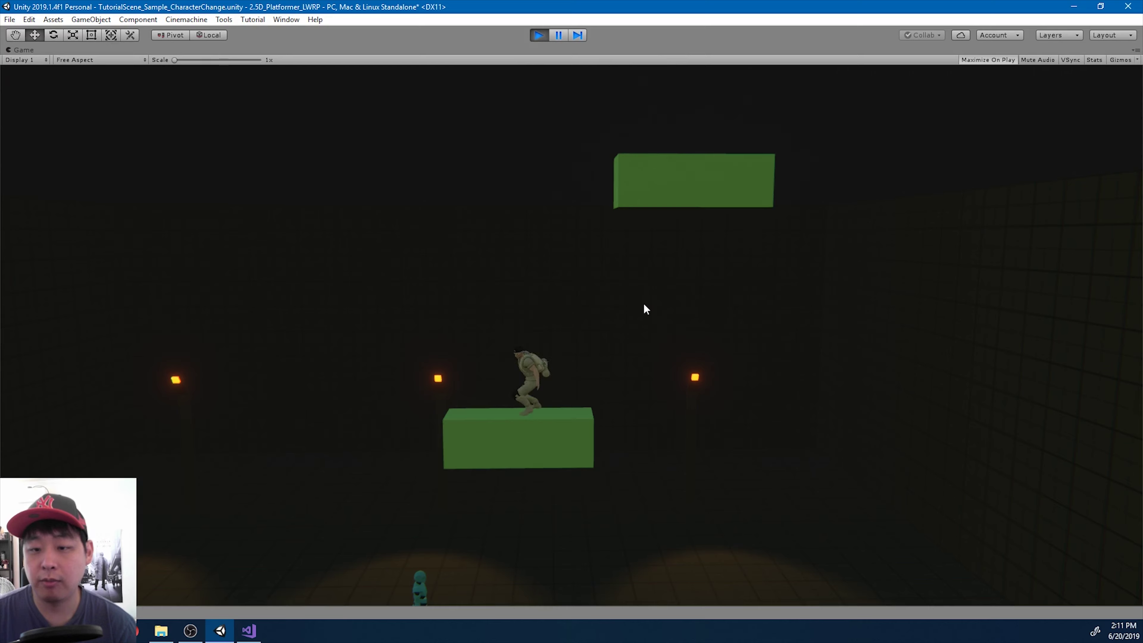
pyautogui.click(538, 34)
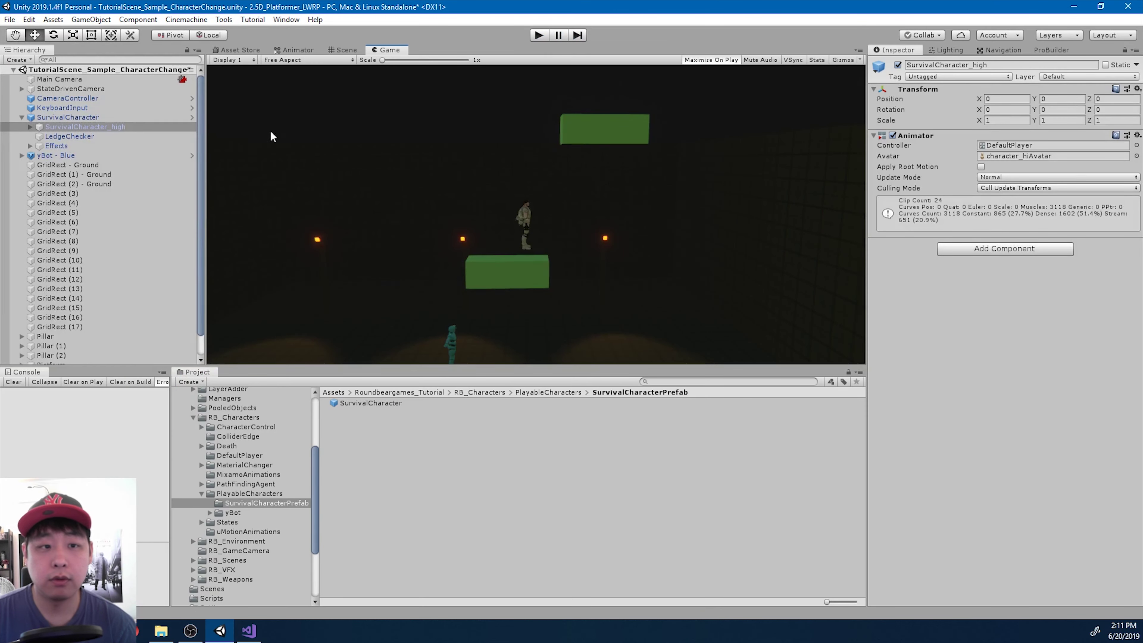
# Set both Follow and Look At of StateDrivenCamera's Default virtual camera to SurvivalCharacter's mixamorig:Spine1
pyautogui.click(96, 88)
pyautogui.press('Right')
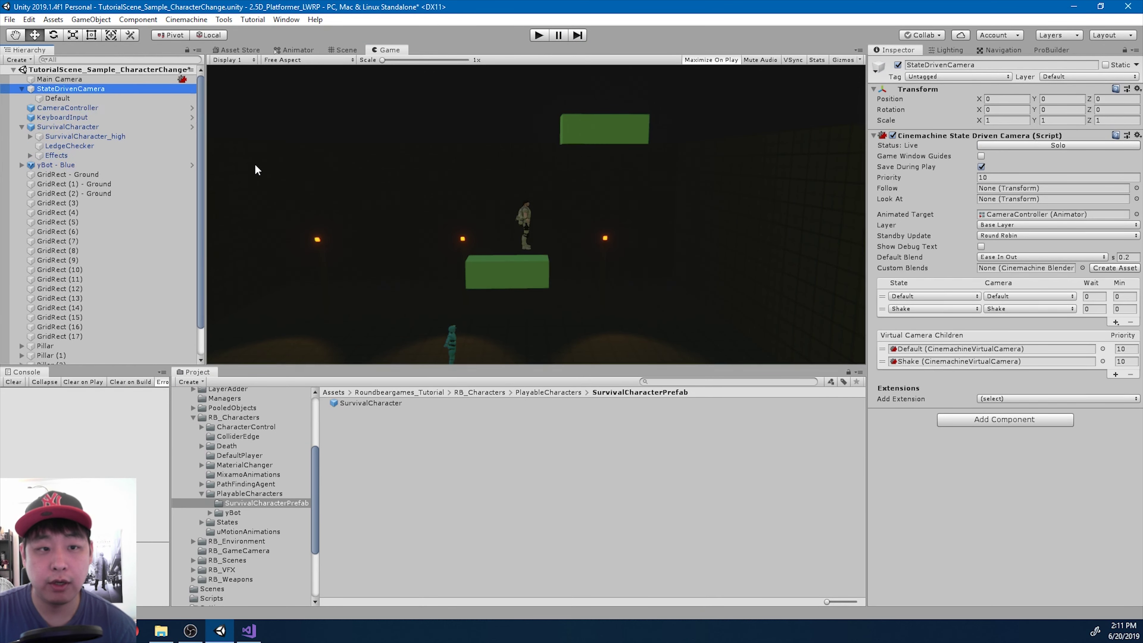
pyautogui.press('Down')
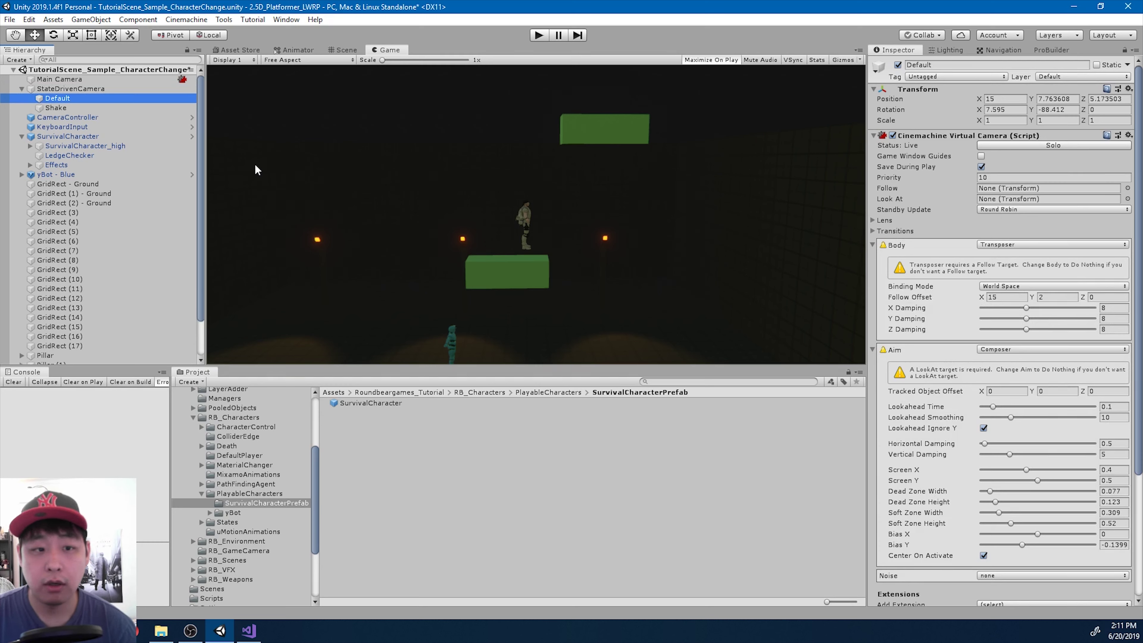
pyautogui.click(30, 147)
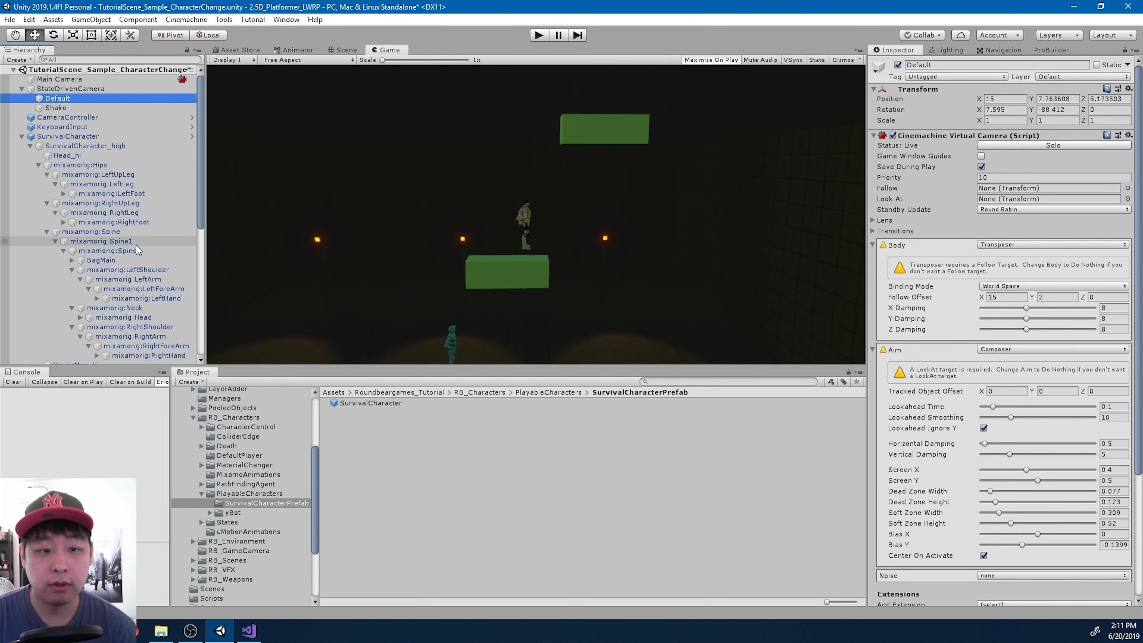
pyautogui.click(486, 254)
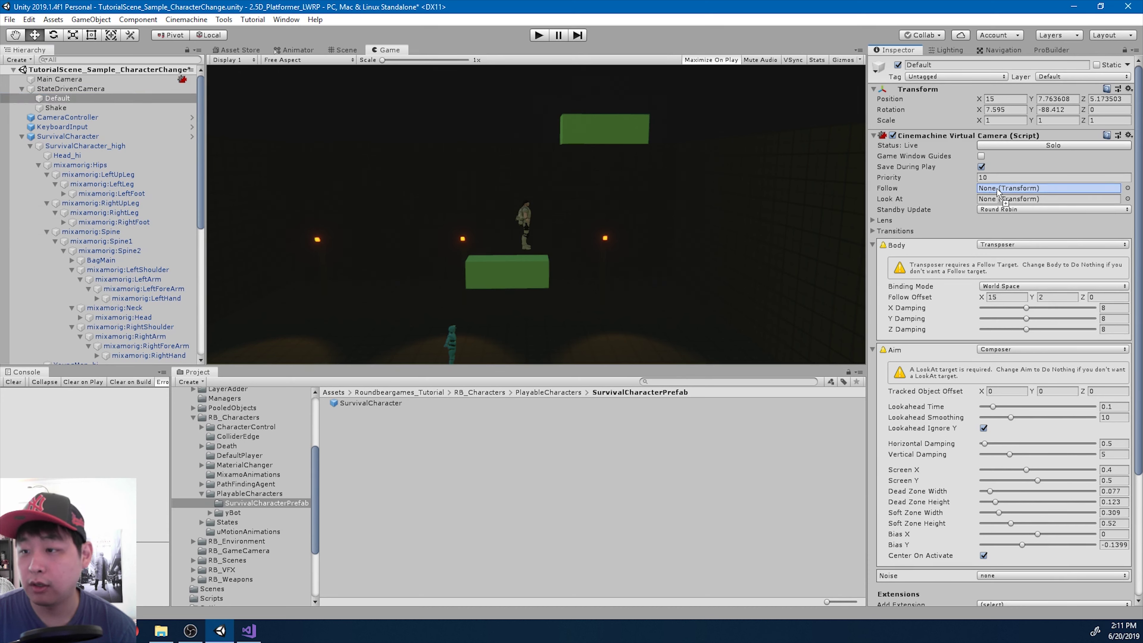
pyautogui.moveTo(998, 191); pyautogui.dragTo(995, 189)
pyautogui.moveTo(123, 241); pyautogui.dragTo(1002, 204)
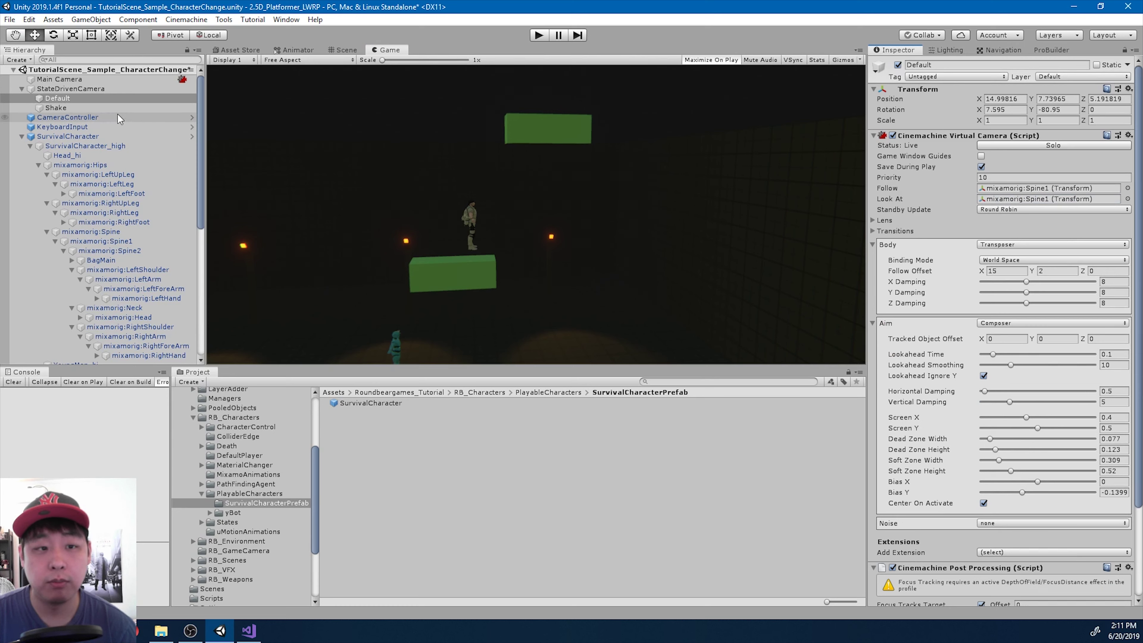
# Assign SurvivalCharacter's mixamorig:Spine1 as the Follow and Look At target of the Shake virtual camera
pyautogui.click(135, 108)
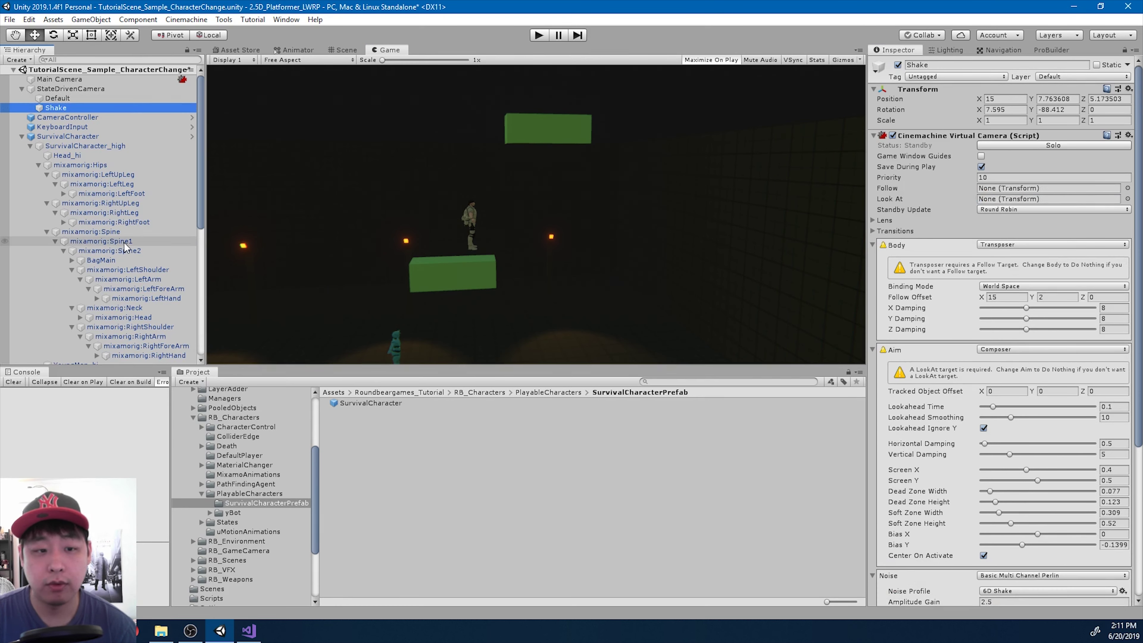
pyautogui.moveTo(126, 247); pyautogui.dragTo(928, 213)
pyautogui.moveTo(998, 192); pyautogui.dragTo(1037, 202)
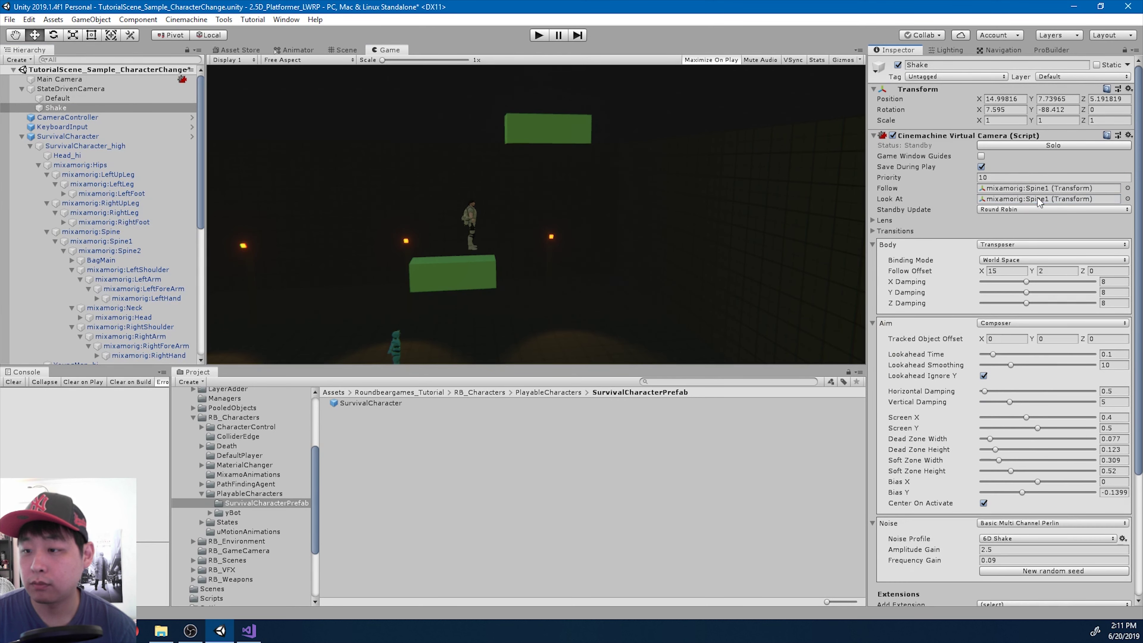
# Play-test the camera tracking while SurvivalCharacter climbs the platforms, drops to the ground and moves near the blue yBot, and stop play mode
pyautogui.click(538, 36)
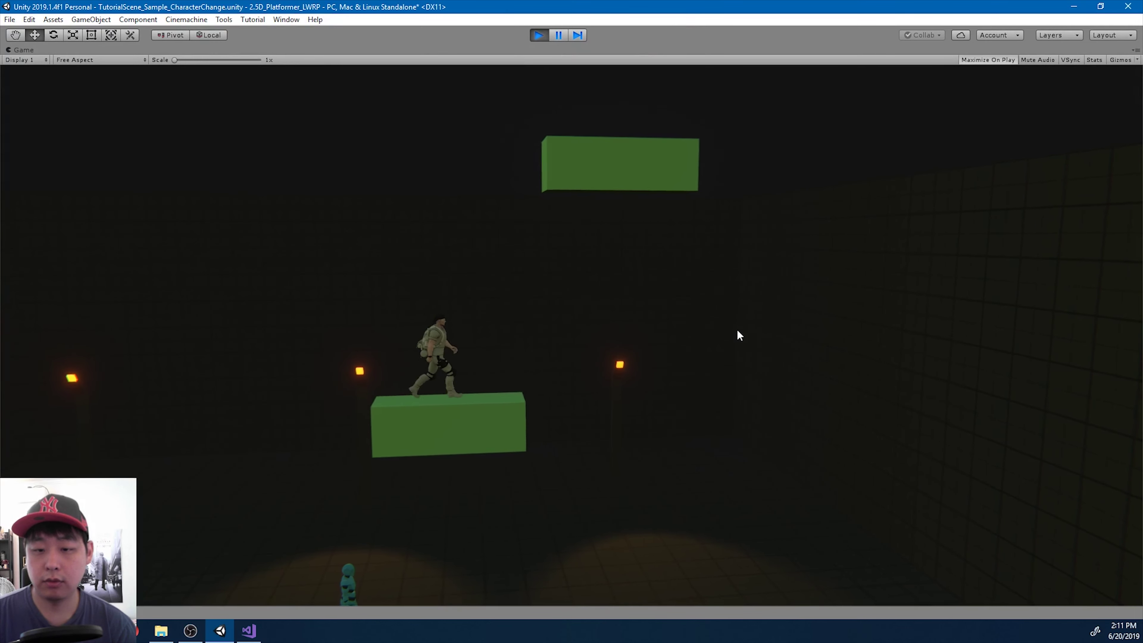
pyautogui.press('d')
pyautogui.press('space')
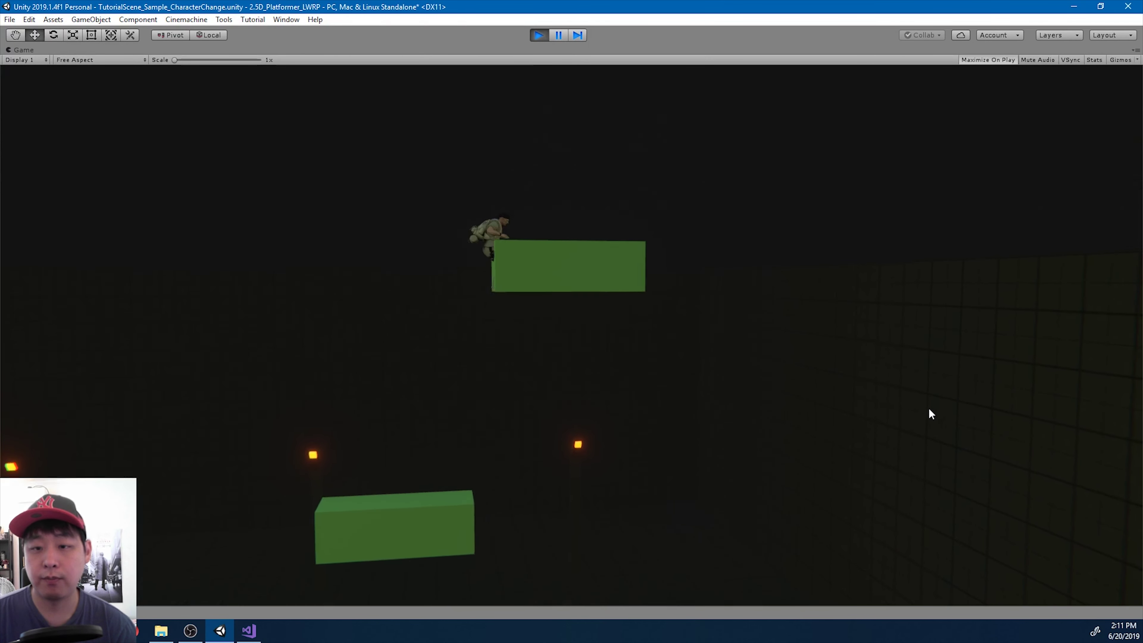
pyautogui.press('space')
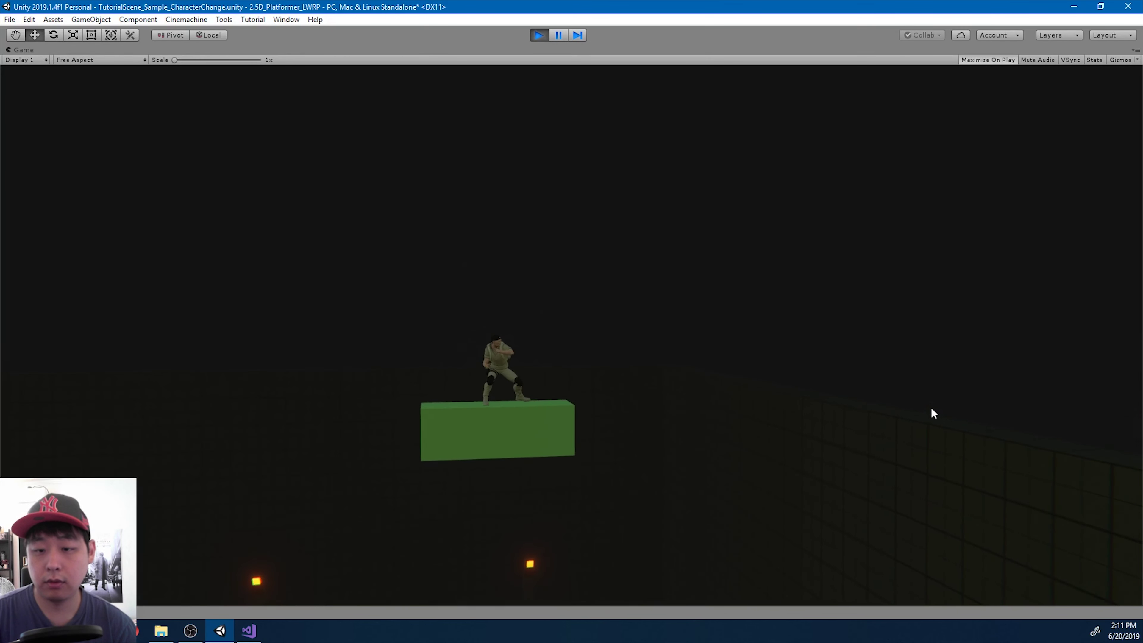
pyautogui.press('a')
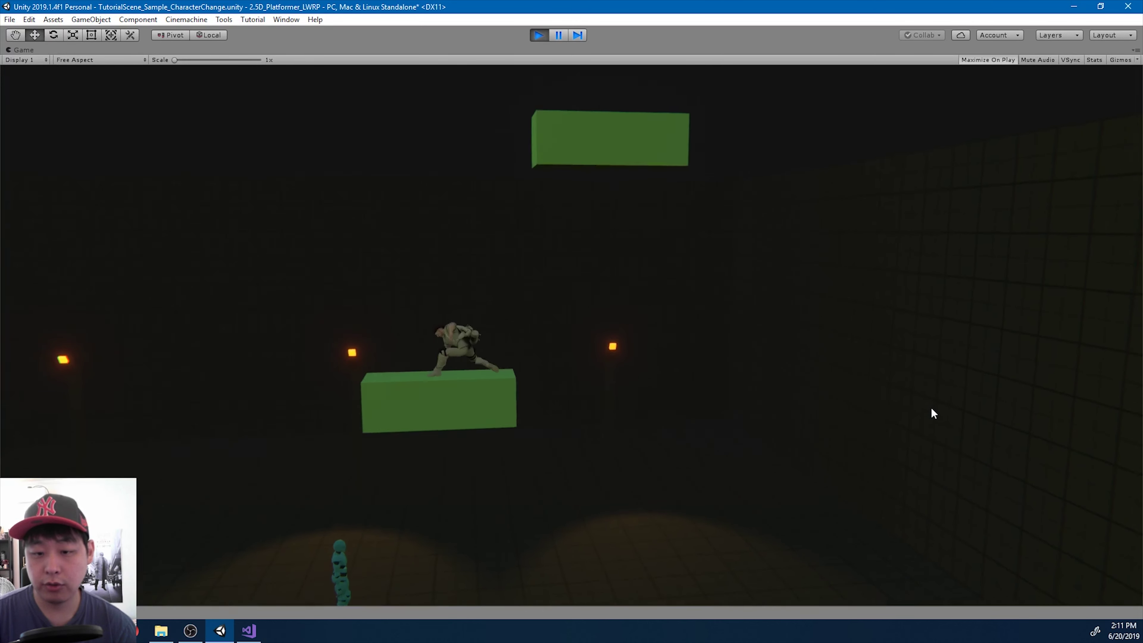
pyautogui.press('d')
pyautogui.press('space')
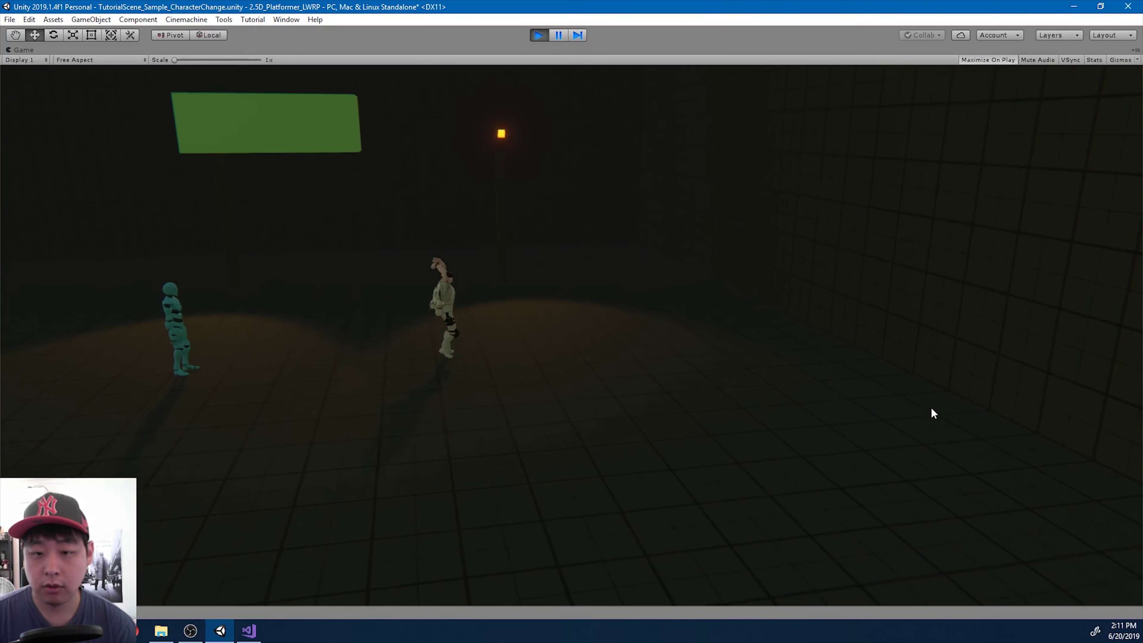
pyautogui.hotkey('shift', 'space')
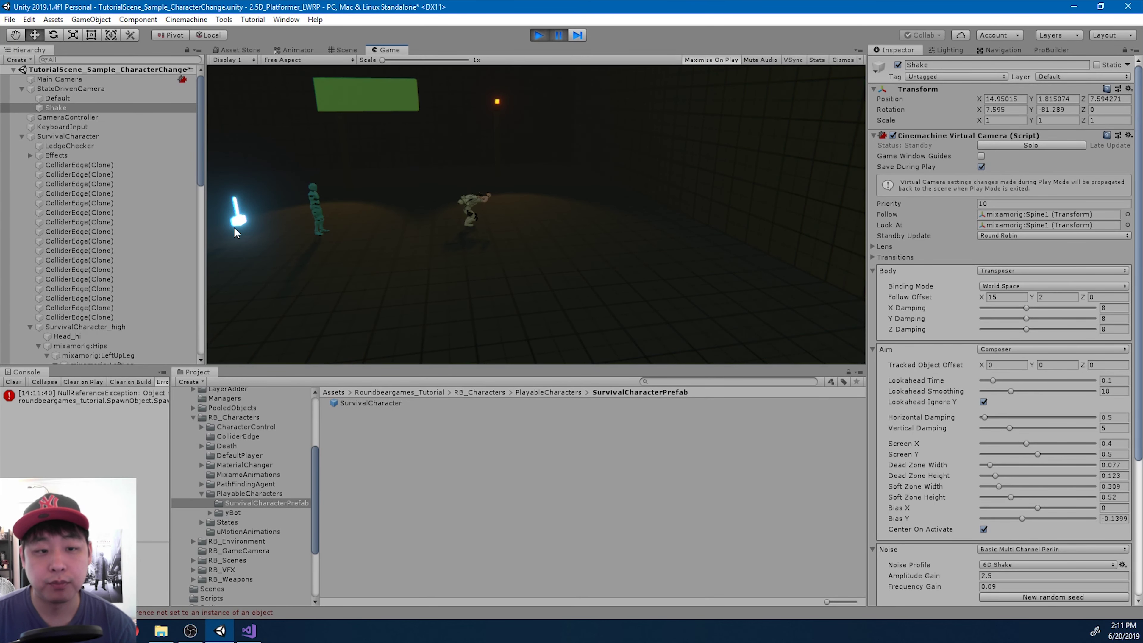
pyautogui.click(539, 35)
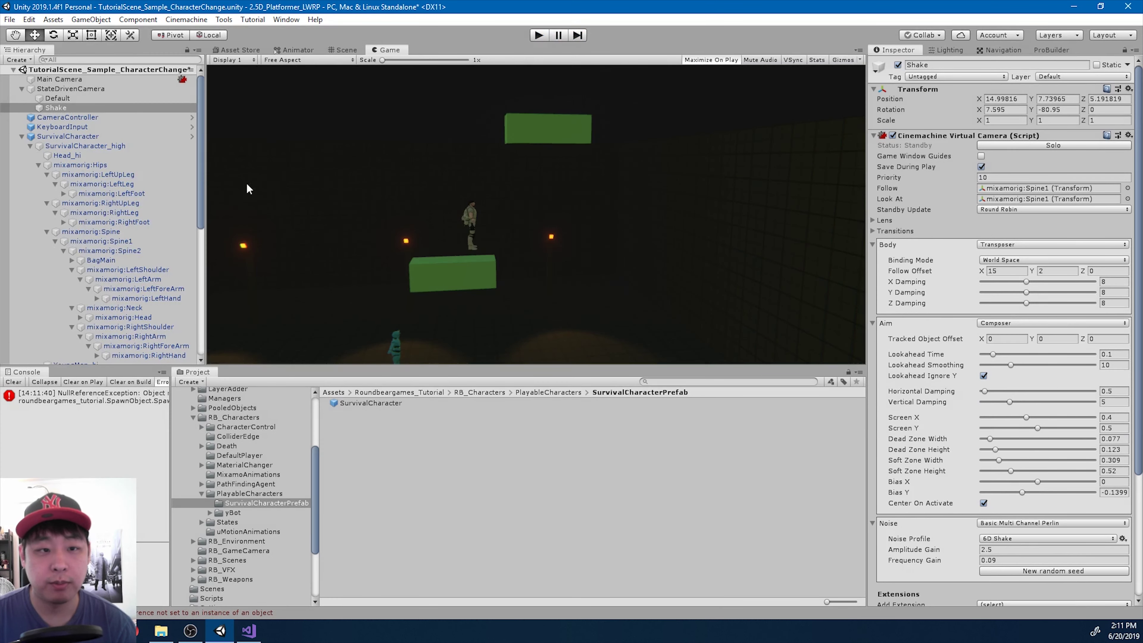
# Set SurvivalCharacter's Y and Z position to 0
pyautogui.click(104, 137)
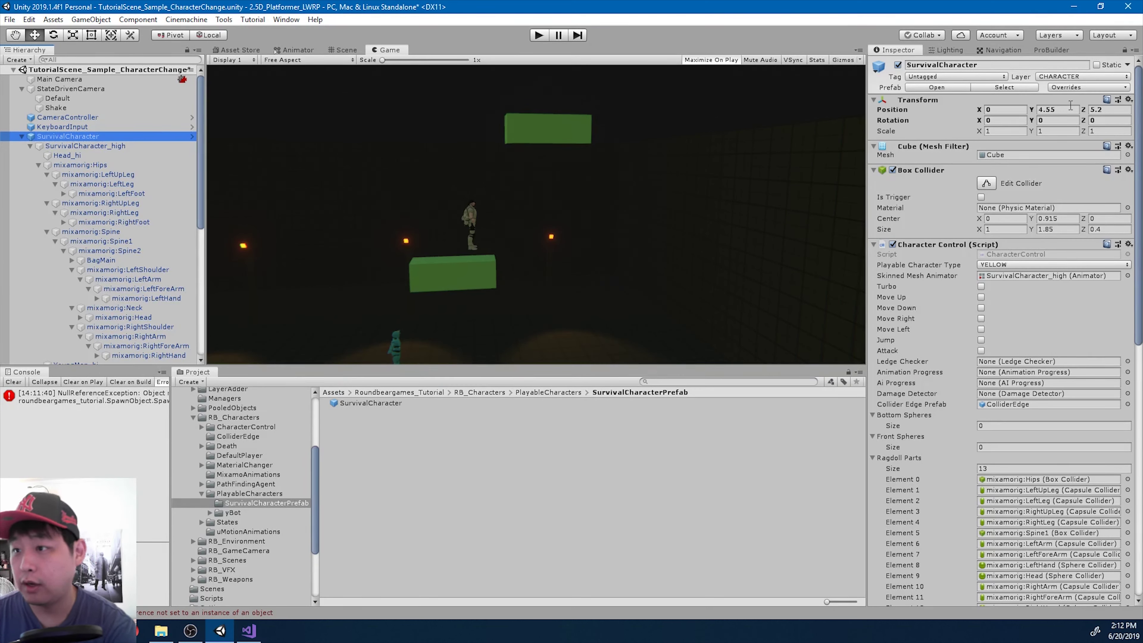
pyautogui.click(1070, 109)
pyautogui.write('0')
pyautogui.click(1101, 109)
pyautogui.write('0')
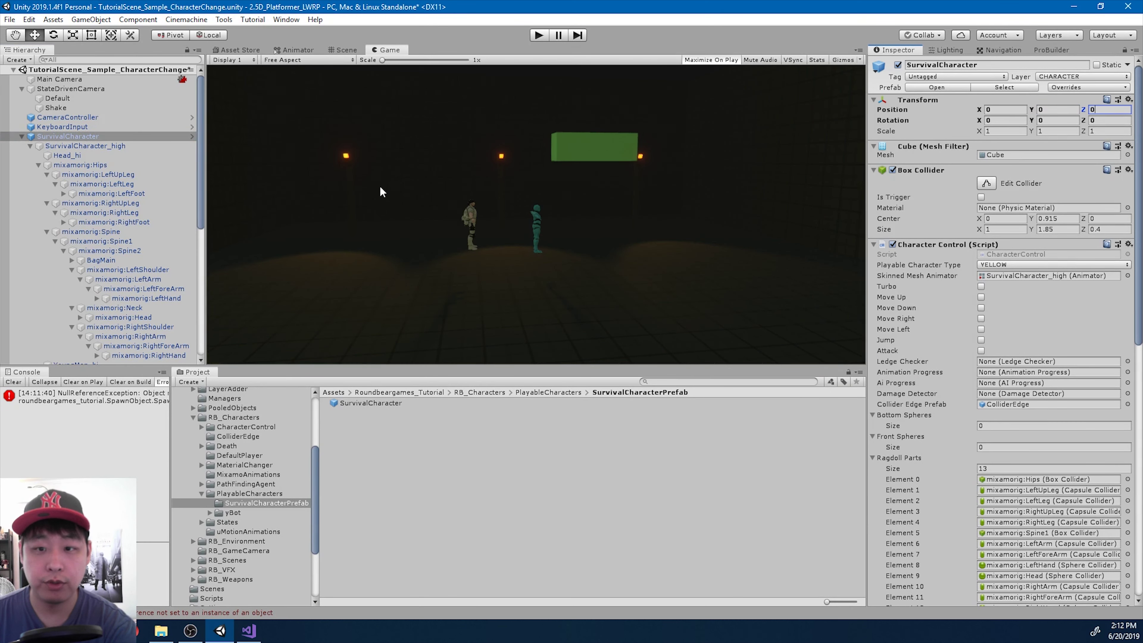
# Set yBot - Blue's Z position to 0 so it stands at the same spot as SurvivalCharacter
pyautogui.click(21, 136)
pyautogui.click(54, 145)
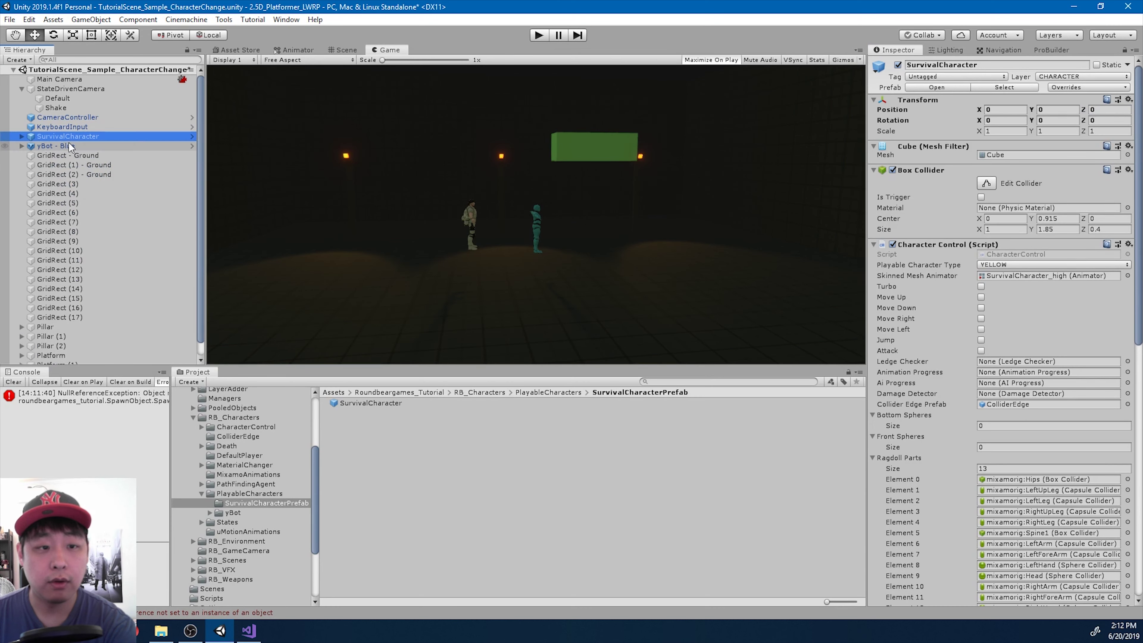
pyautogui.click(1071, 109)
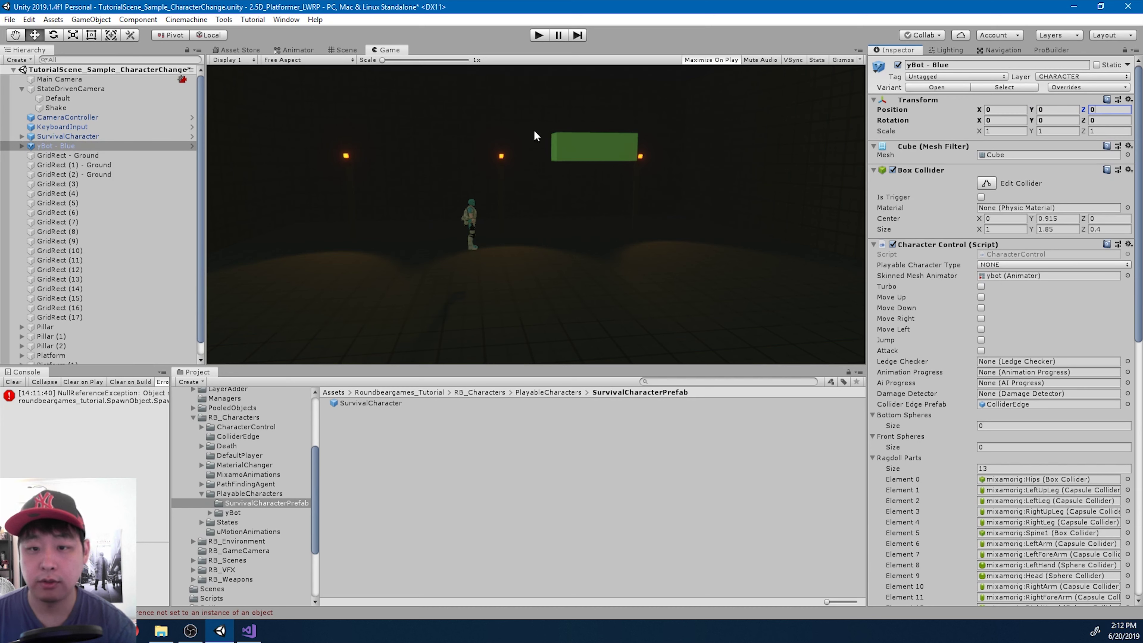
# Find WeaponPosition - ThorHammer under yBot - Blue's right hand with the search term "weapon" and duplicate it
pyautogui.click(41, 145)
pyautogui.click(21, 146)
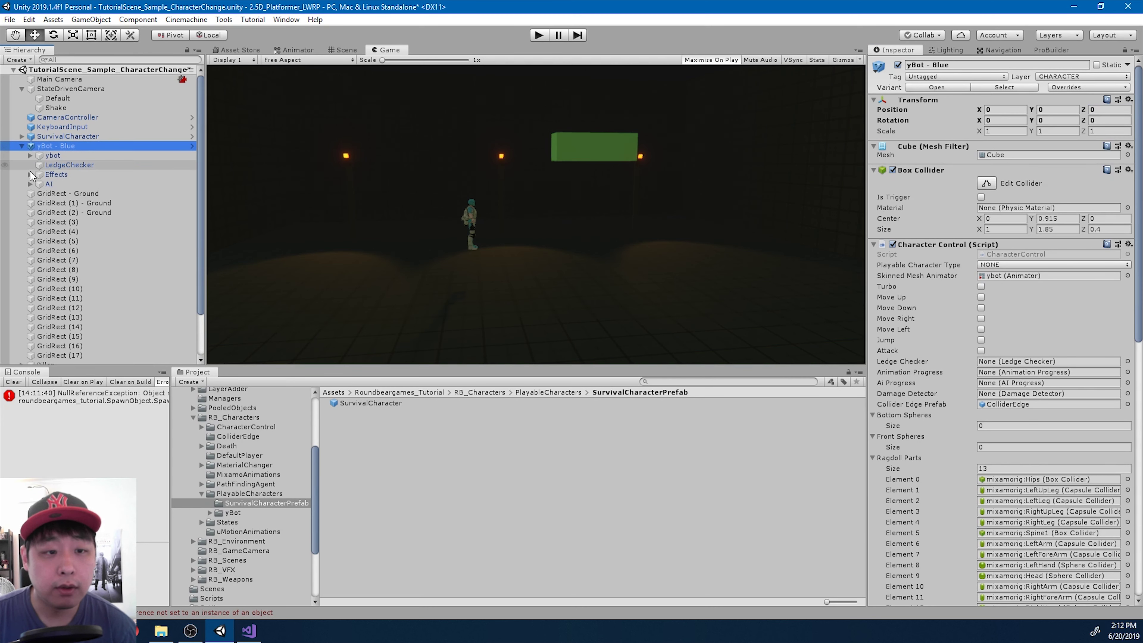
pyautogui.click(30, 156)
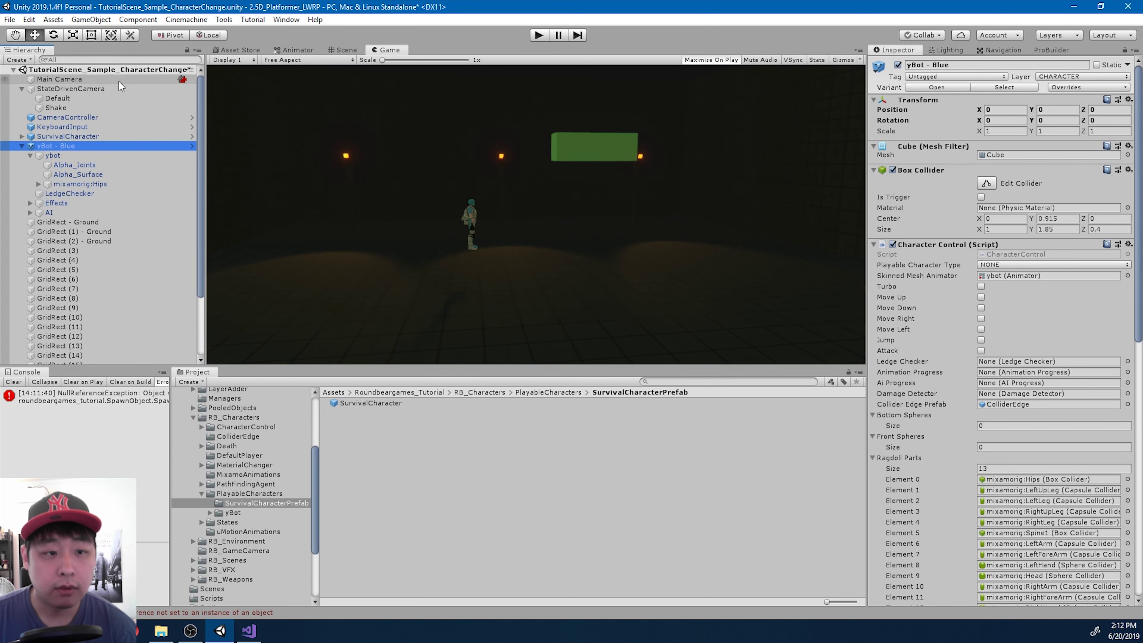
pyautogui.click(124, 59)
pyautogui.write('weapon')
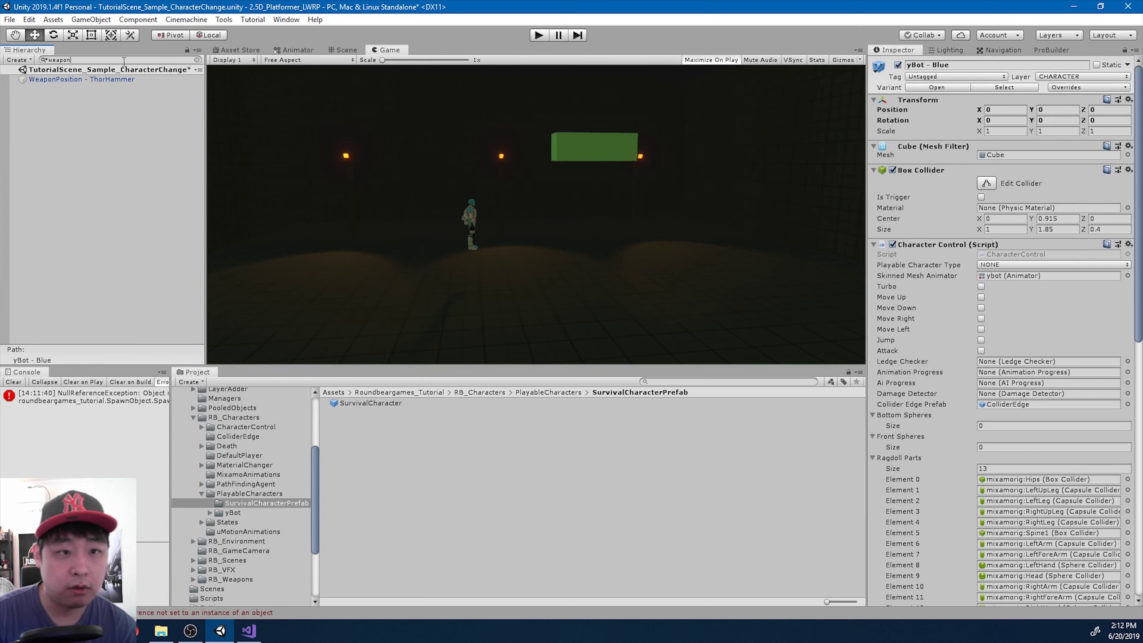
pyautogui.click(130, 78)
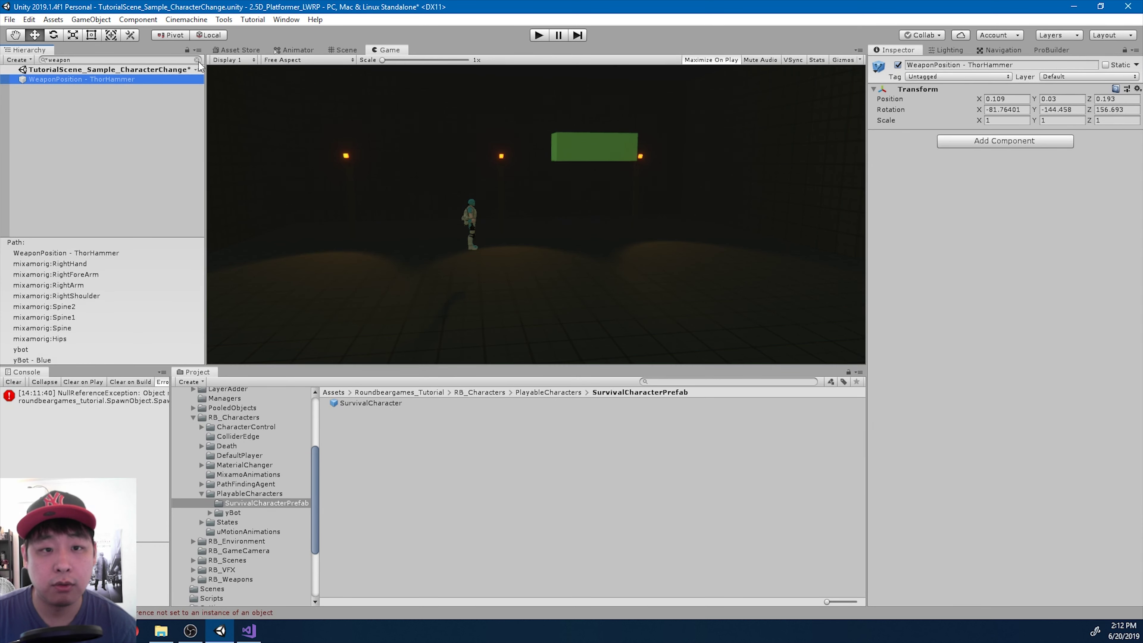
pyautogui.click(198, 60)
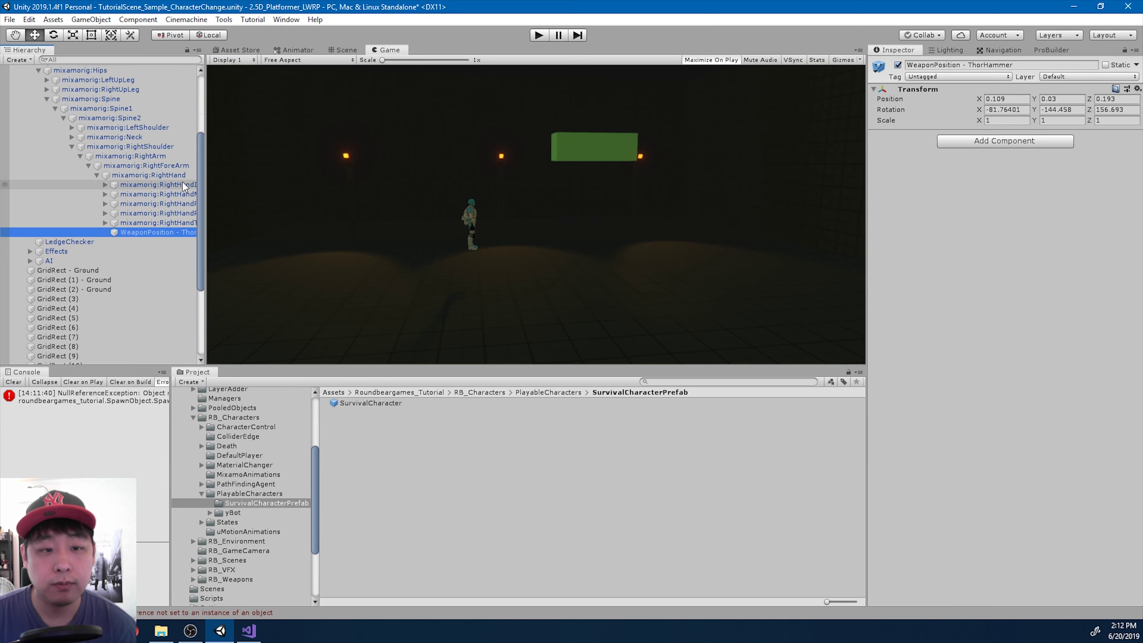
pyautogui.scroll(2, 175, 203)
pyautogui.click(149, 268)
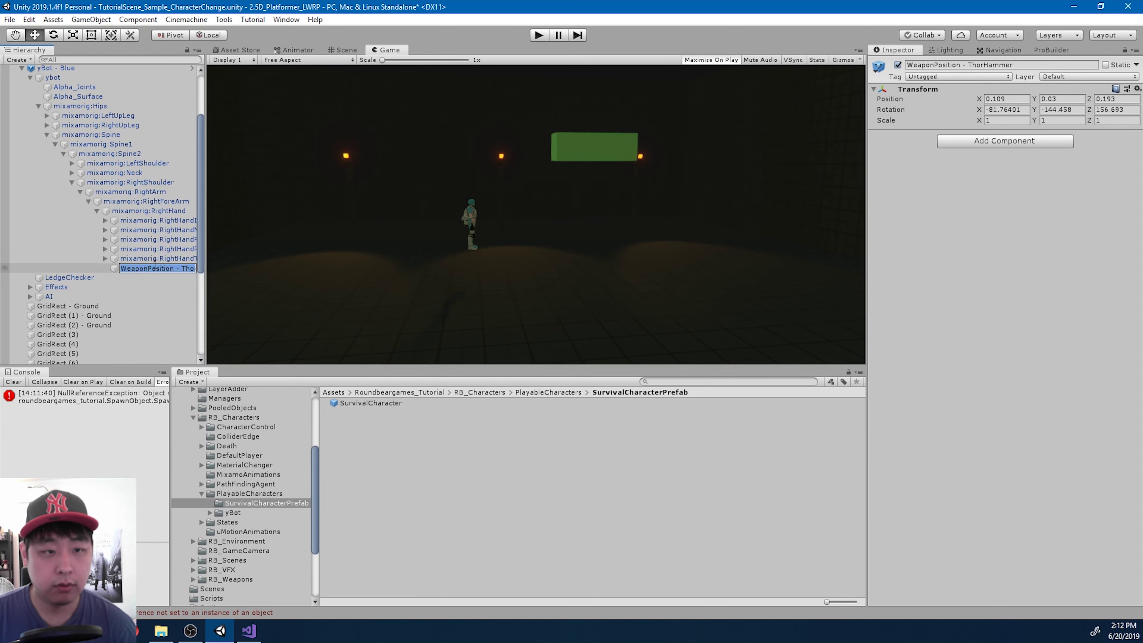
pyautogui.click(152, 260)
pyautogui.click(153, 267)
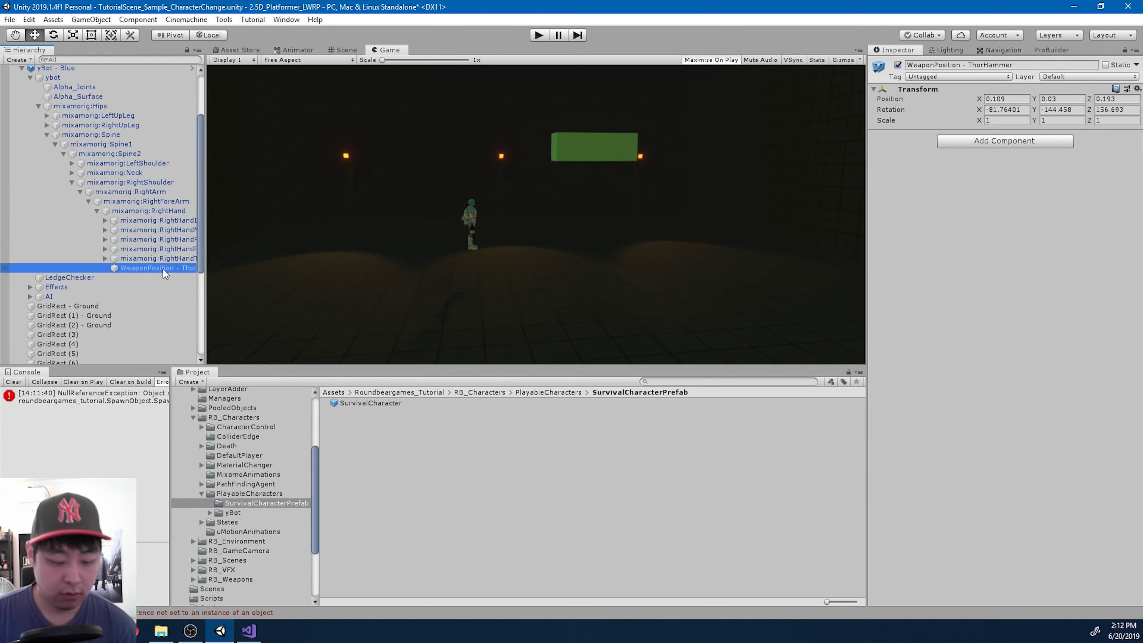
pyautogui.hotkey('ctrl', 'd')
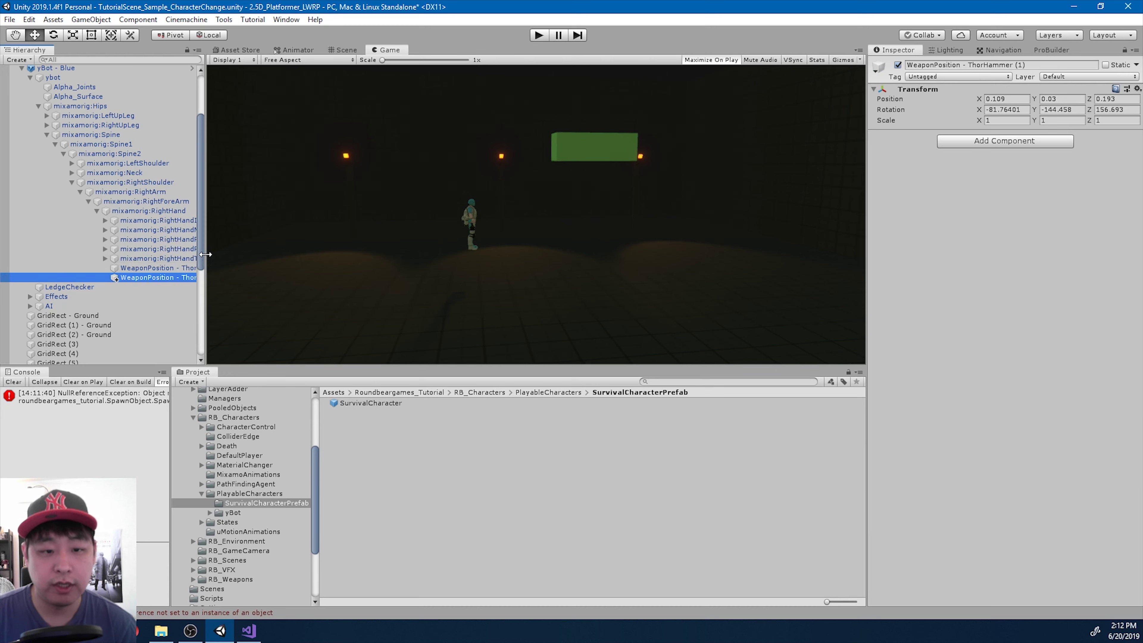
# Move the duplicated WeaponPosition - ThorHammer object under SurvivalCharacter's mixamorig:RightHand
pyautogui.moveTo(210, 255); pyautogui.dragTo(236, 255)
pyautogui.scroll(5, 189, 236)
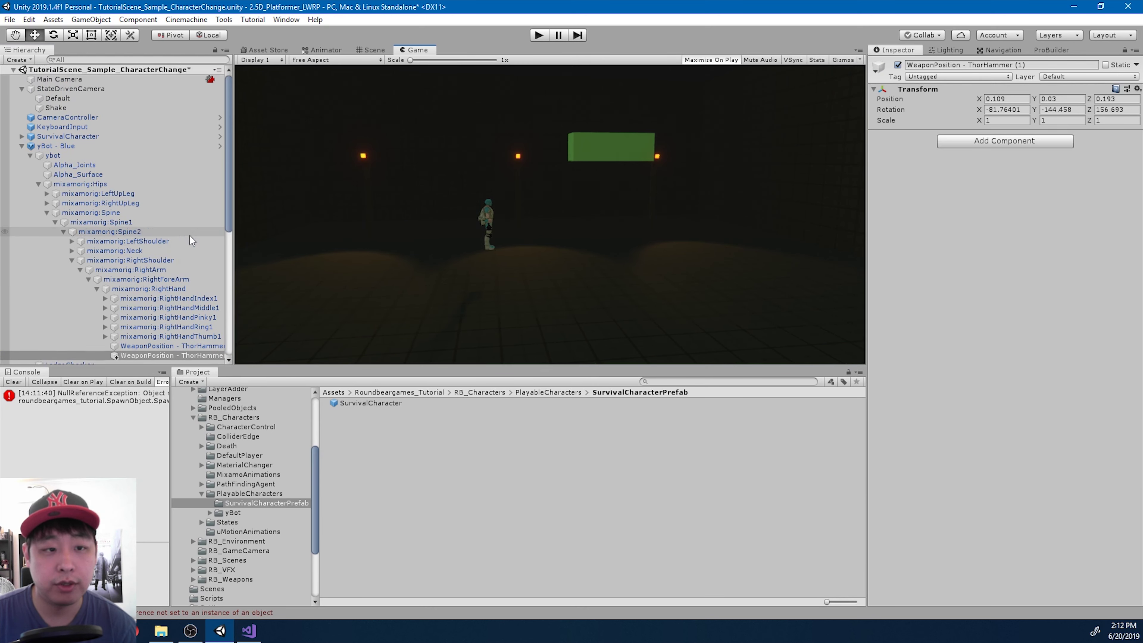
pyautogui.scroll(-3, 154, 211)
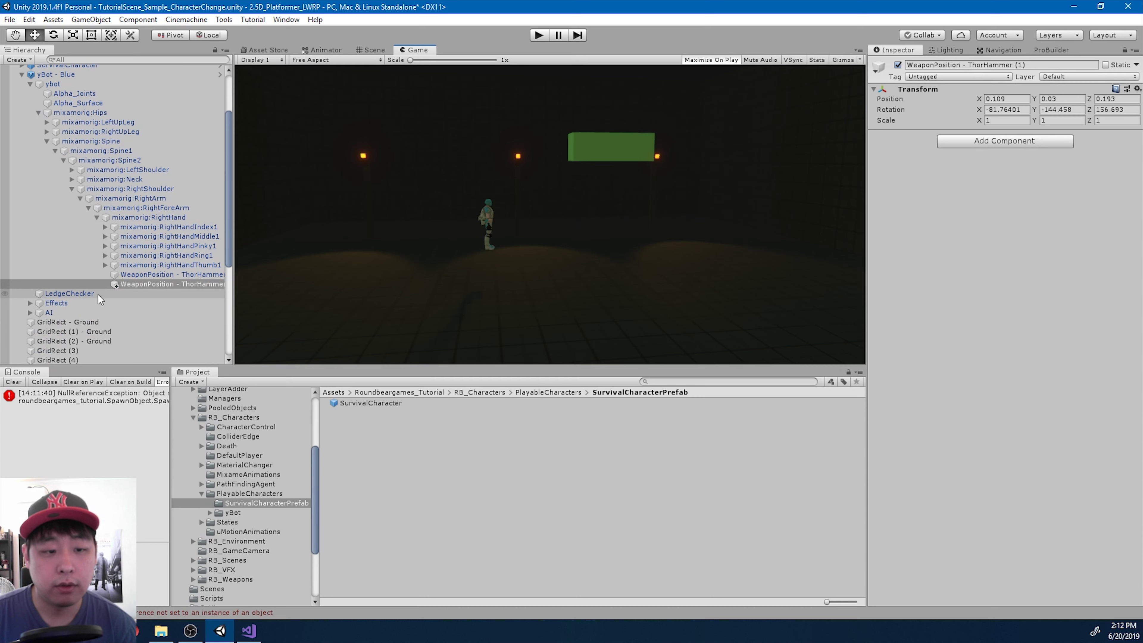
pyautogui.scroll(3, 87, 288)
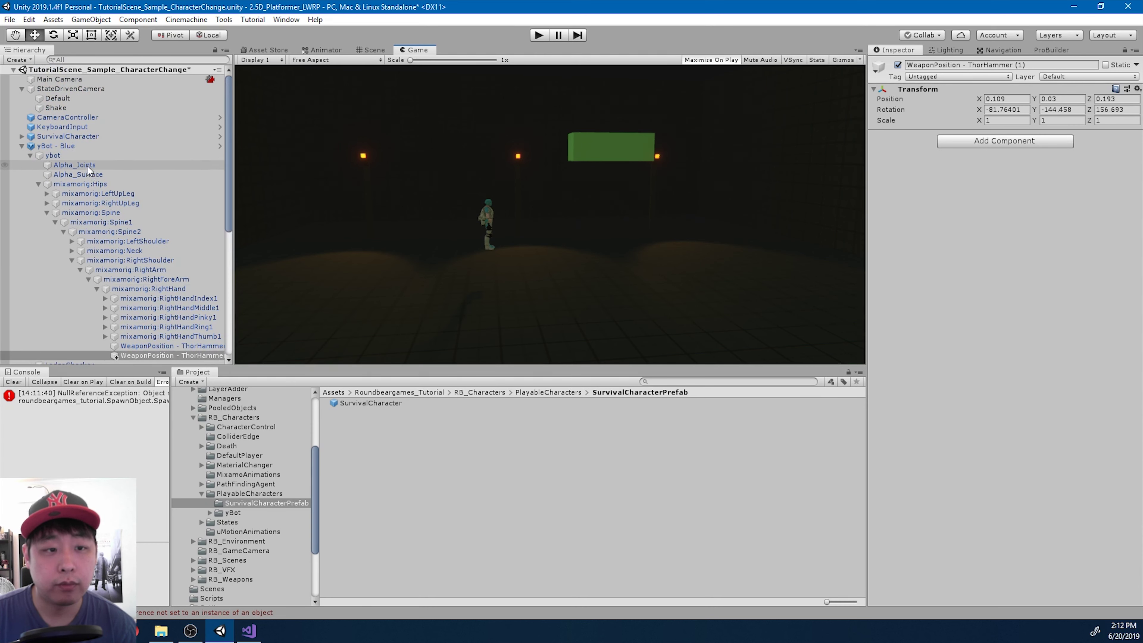
pyautogui.click(21, 136)
pyautogui.scroll(-3, 144, 243)
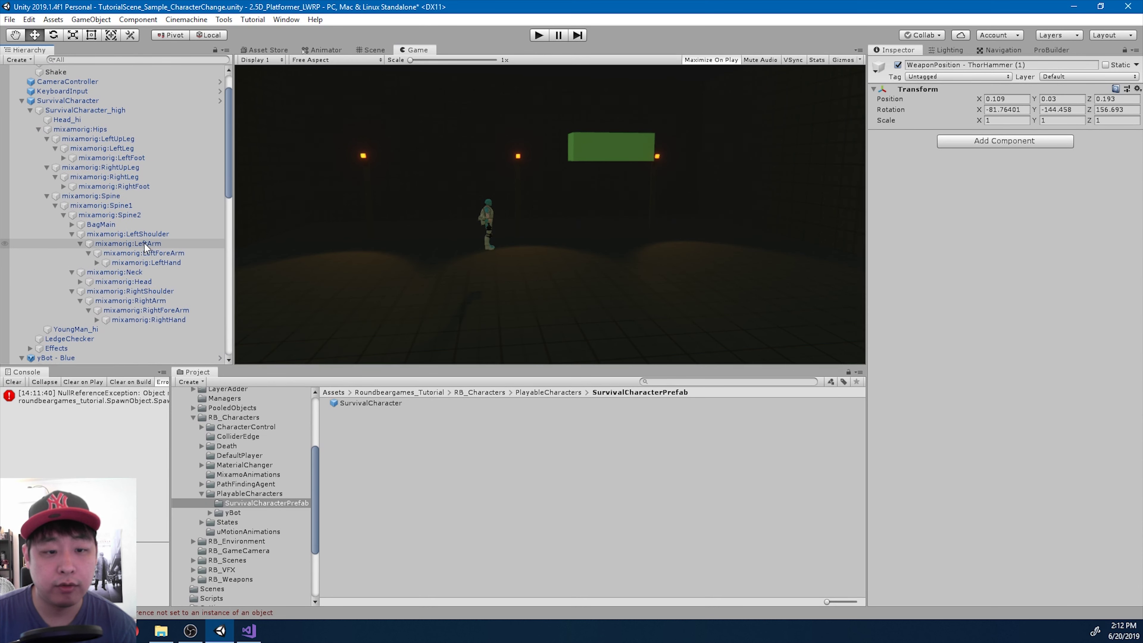
pyautogui.scroll(-2, 171, 284)
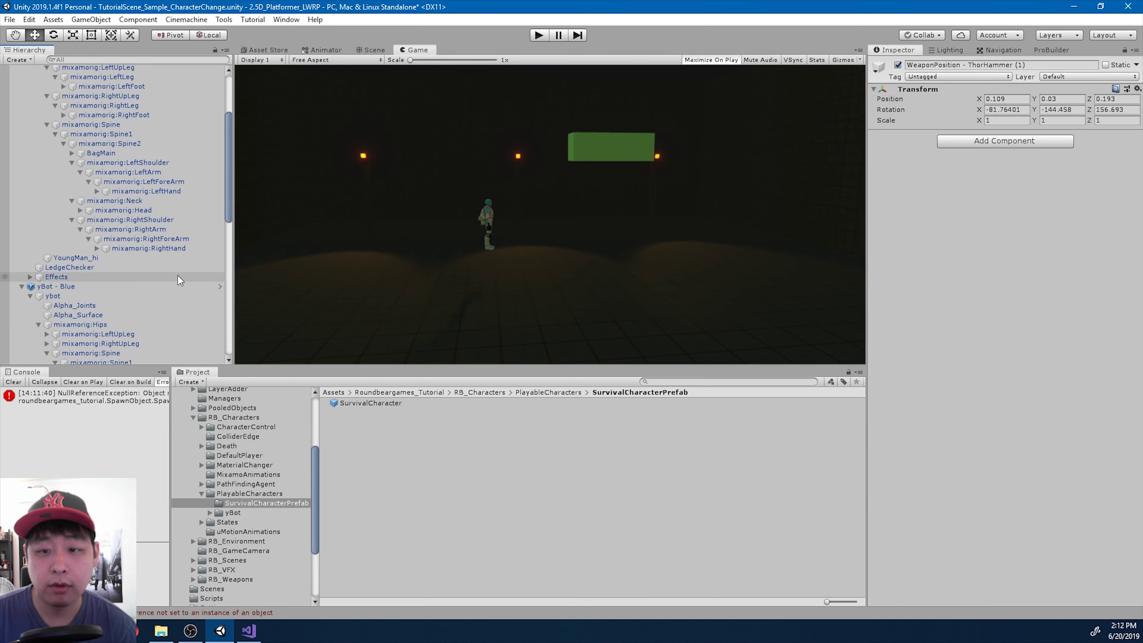
pyautogui.scroll(-8, 180, 231)
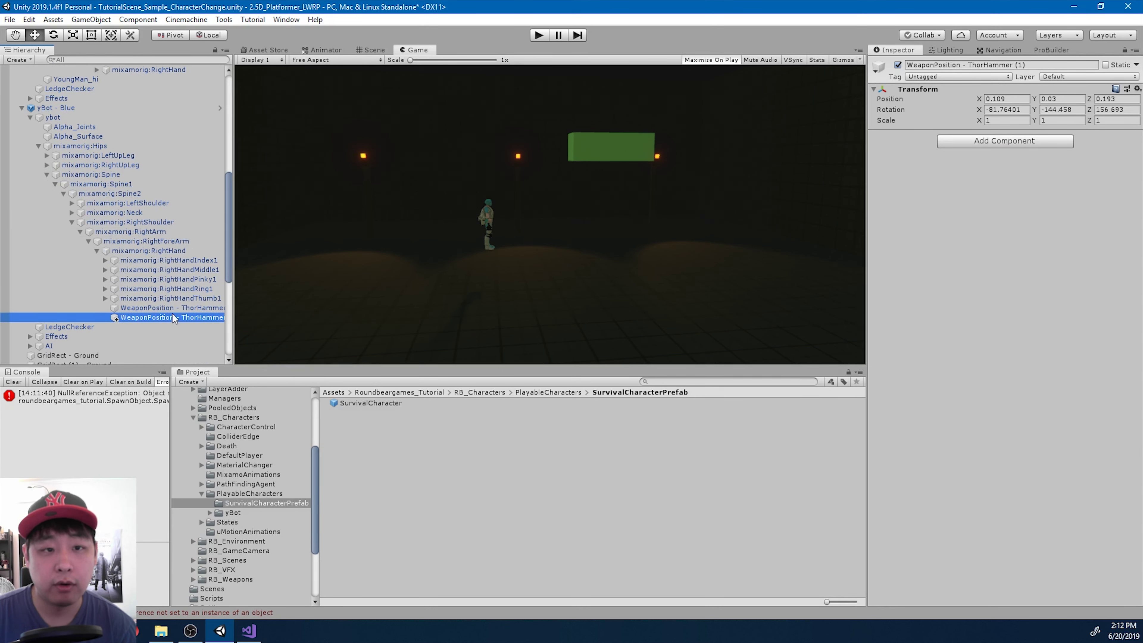
pyautogui.moveTo(173, 318); pyautogui.dragTo(167, 184)
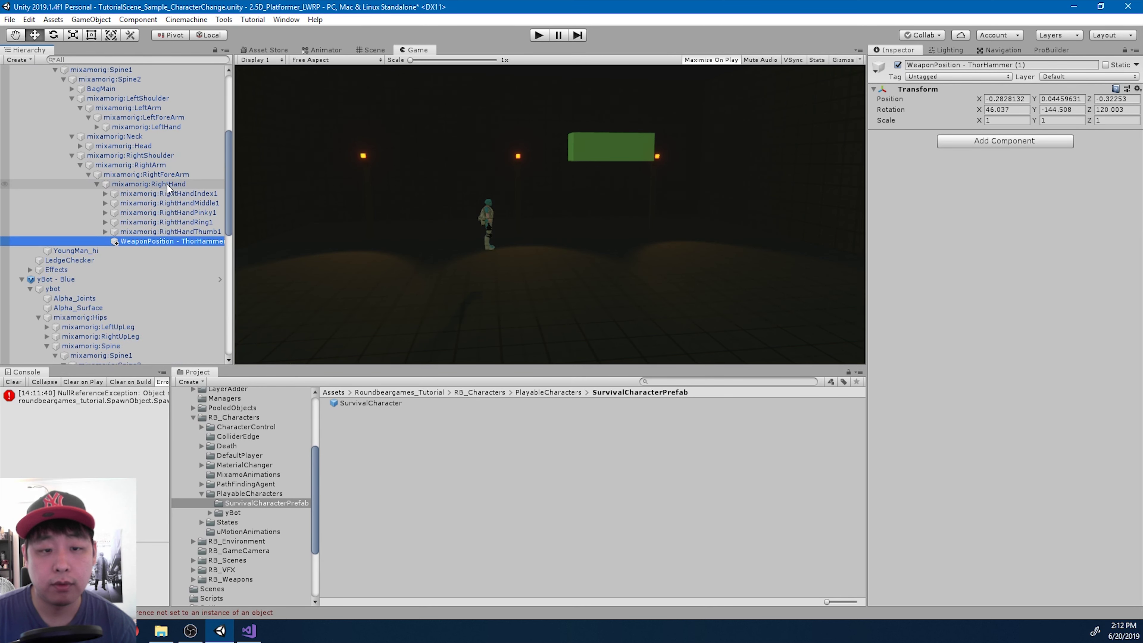
# Move yBot - Blue in the Scene view to a Z position of about -1.475, clear of SurvivalCharacter
pyautogui.click(364, 49)
pyautogui.keyDown('alt'); pyautogui.moveTo(518, 235); pyautogui.dragTo(497, 204); pyautogui.keyUp('alt')
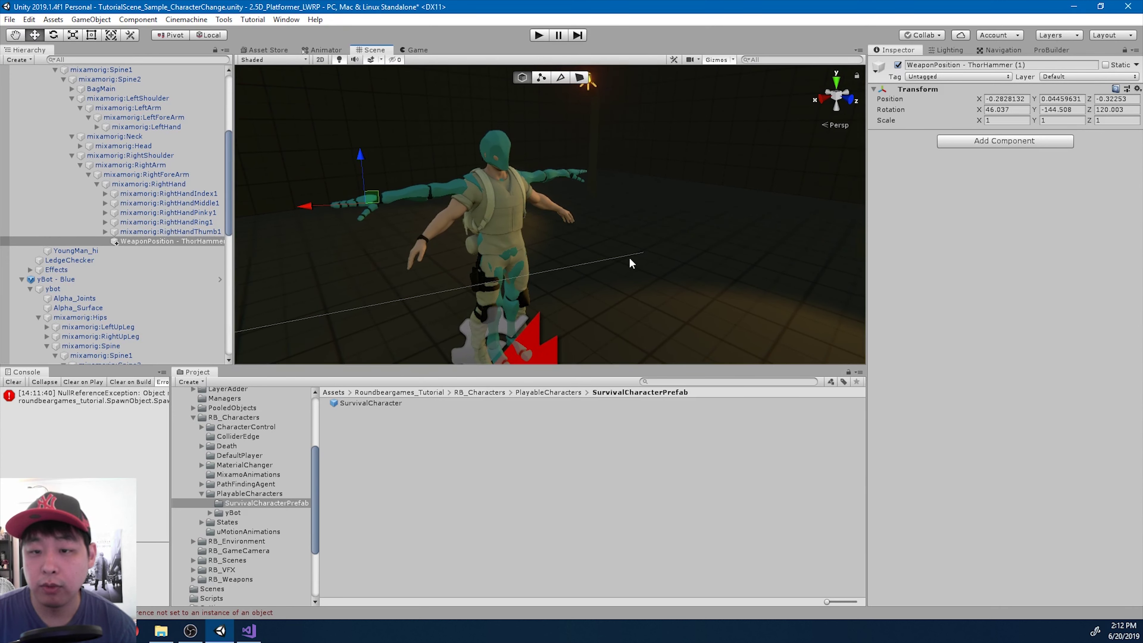
pyautogui.click(22, 280)
pyautogui.click(49, 279)
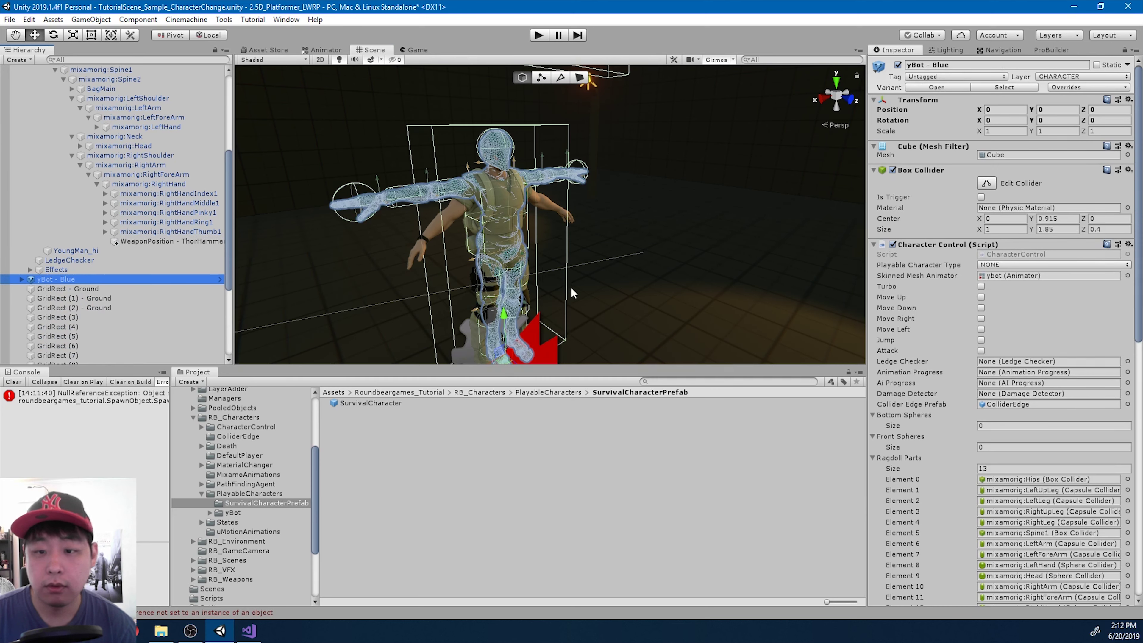
pyautogui.moveTo(551, 332); pyautogui.dragTo(488, 287)
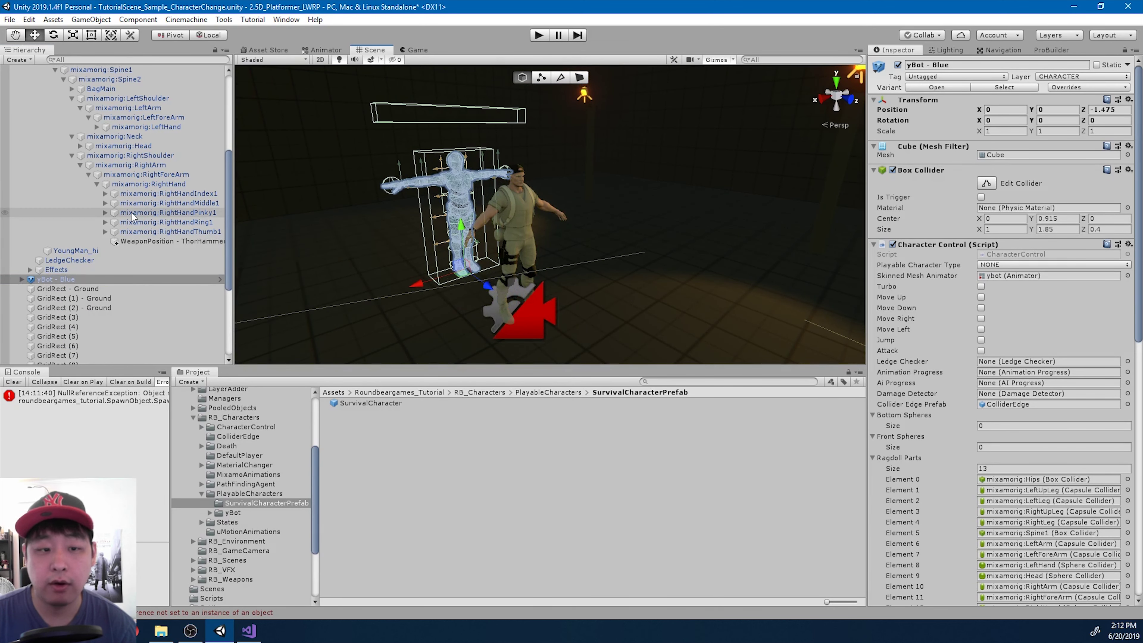
# Apply all of SurvivalCharacter's overrides, including the added weapon position, to its prefab
pyautogui.scroll(6, 154, 217)
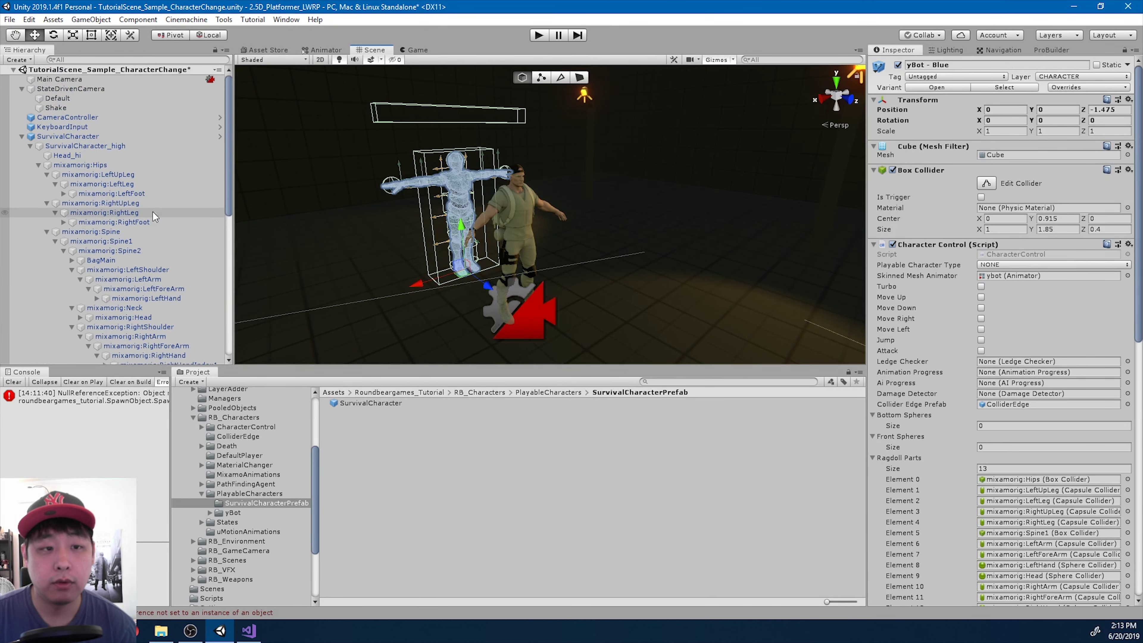
pyautogui.click(109, 136)
pyautogui.click(1078, 89)
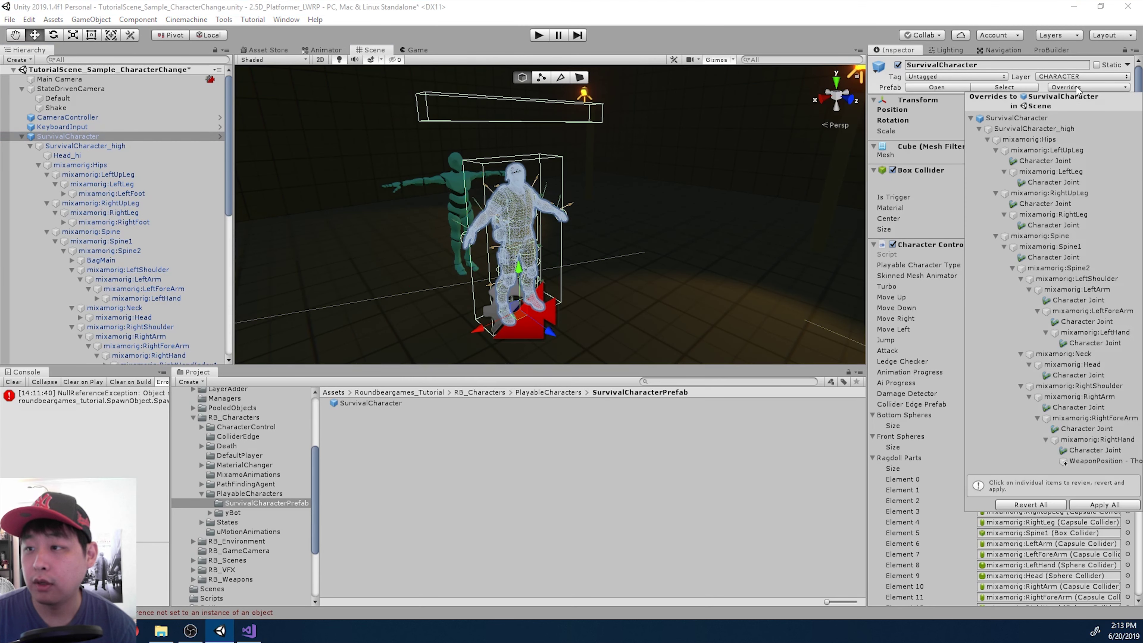
pyautogui.click(1106, 504)
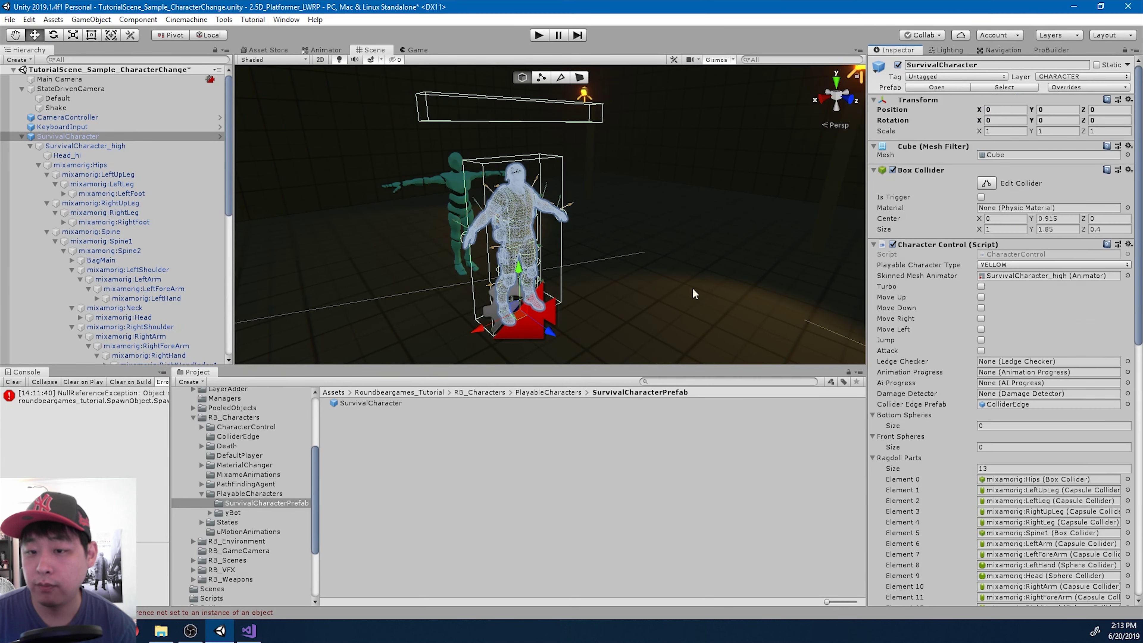
# Rename the weapon position under SurvivalCharacter's right hand as WeaponPosition - ThorHammer, without the (1) suffix
pyautogui.scroll(-4, 178, 282)
pyautogui.click(172, 305)
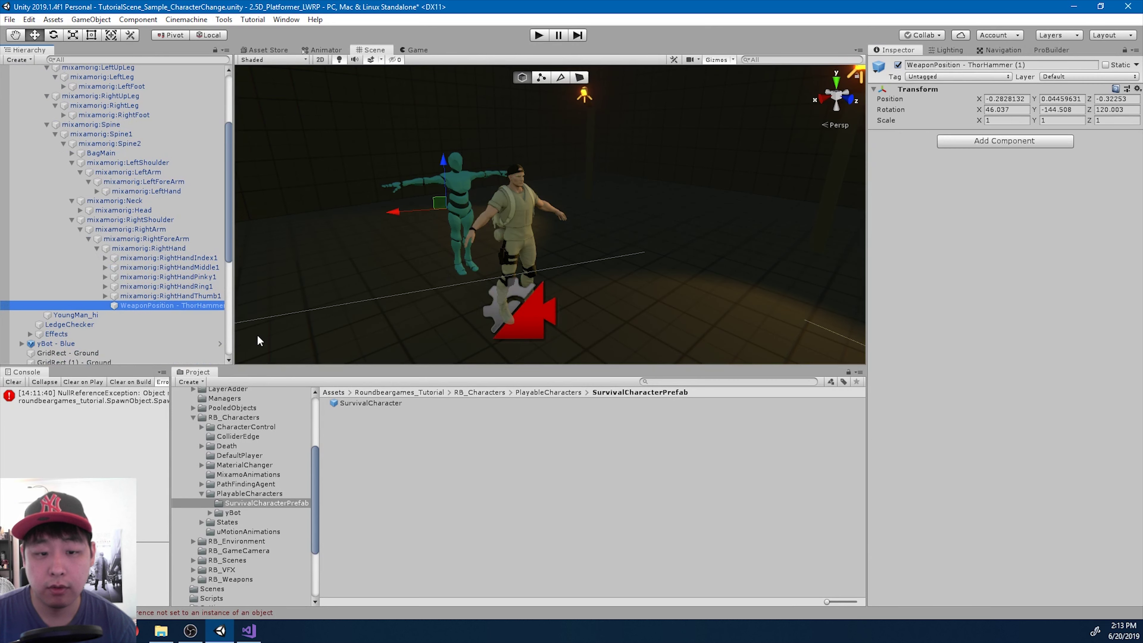
pyautogui.moveTo(236, 326); pyautogui.dragTo(269, 329)
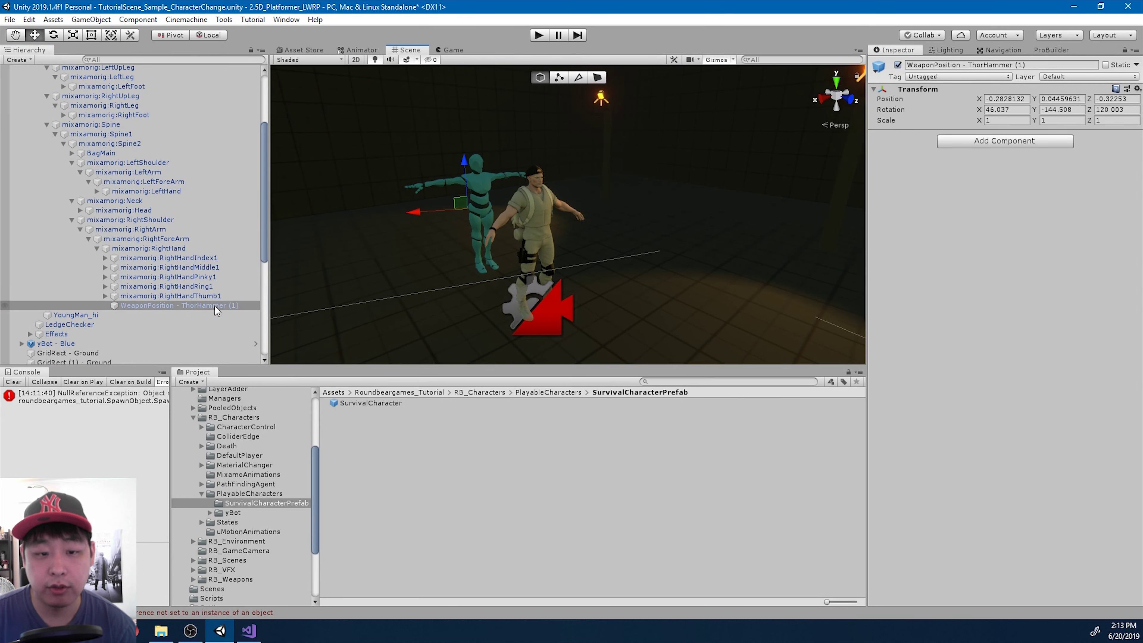
pyautogui.press('F2')
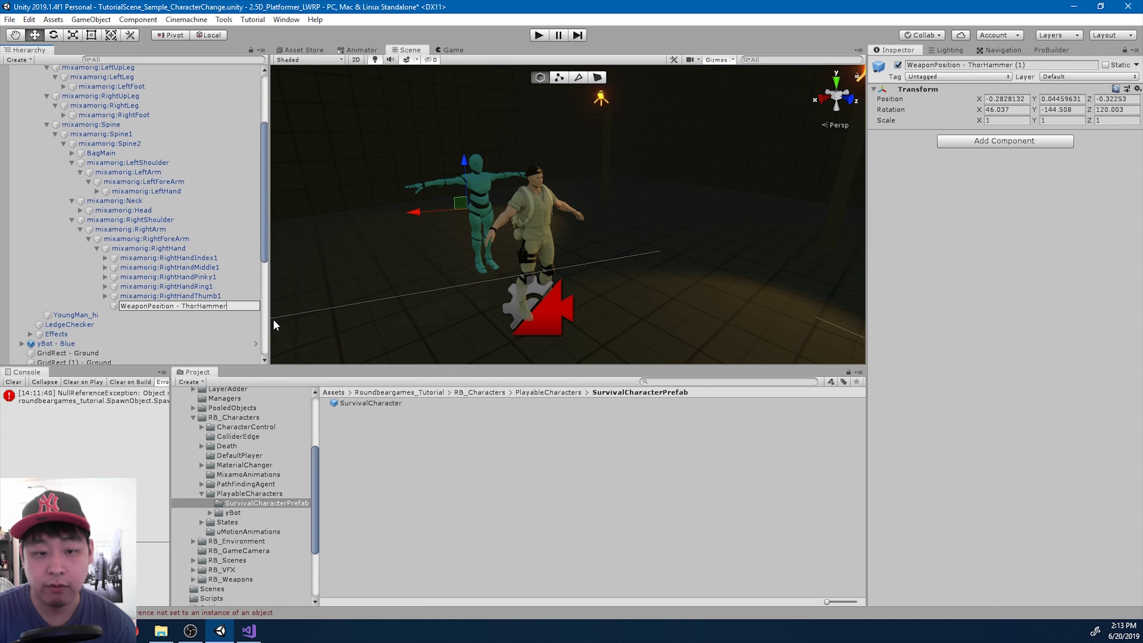
pyautogui.press('Return')
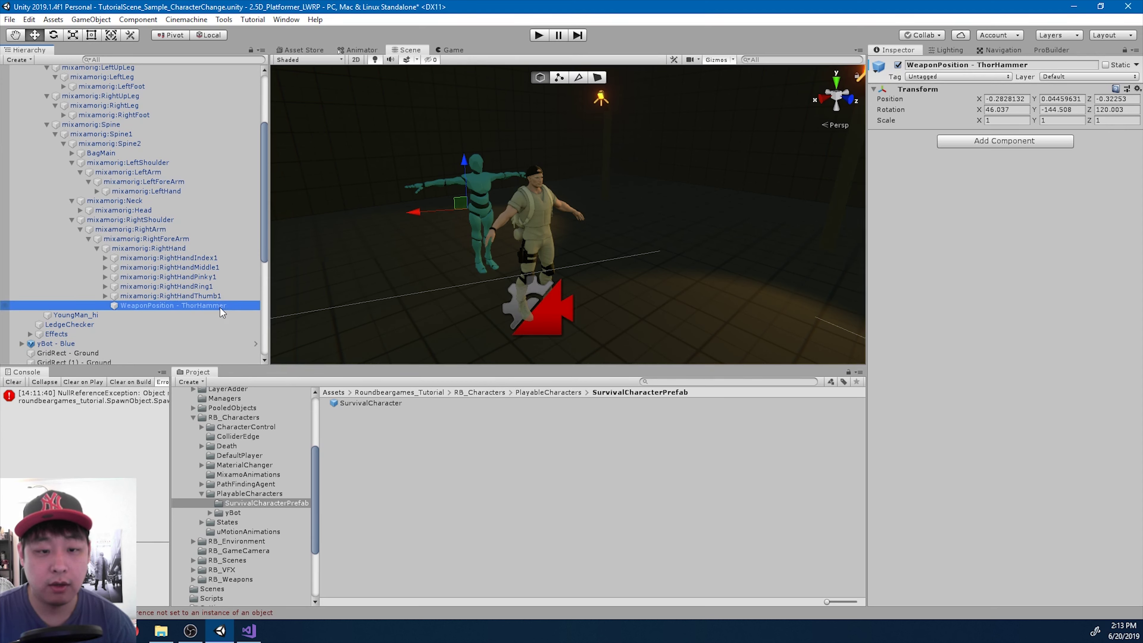
# Apply all SurvivalCharacter overrides to the prefab again to store the renamed weapon position
pyautogui.scroll(5, 203, 272)
pyautogui.click(87, 137)
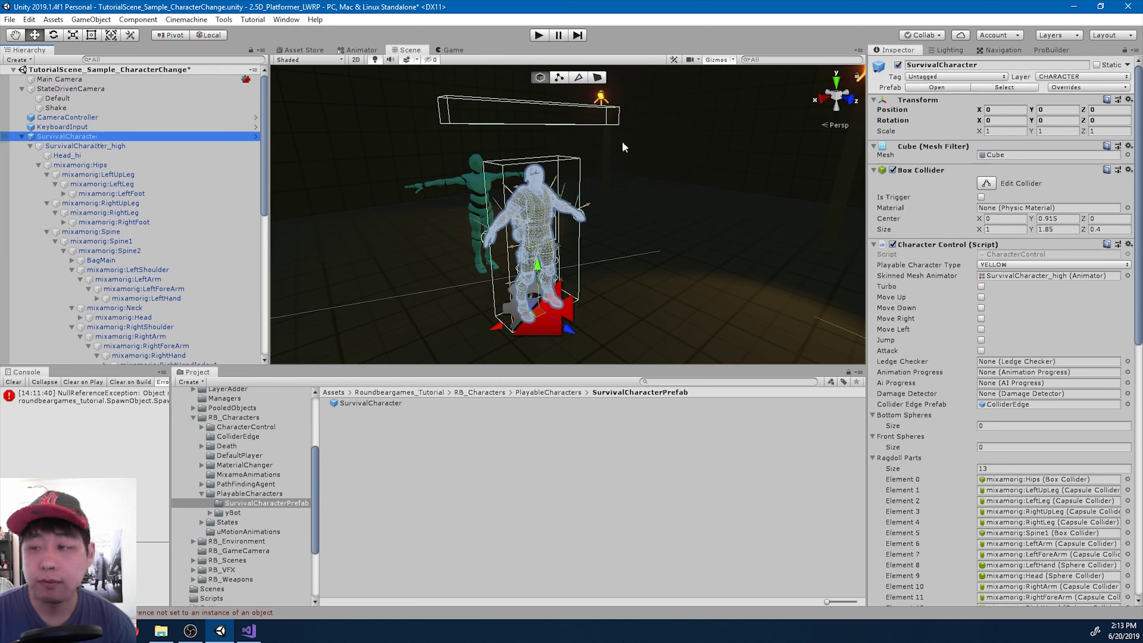
pyautogui.click(1076, 87)
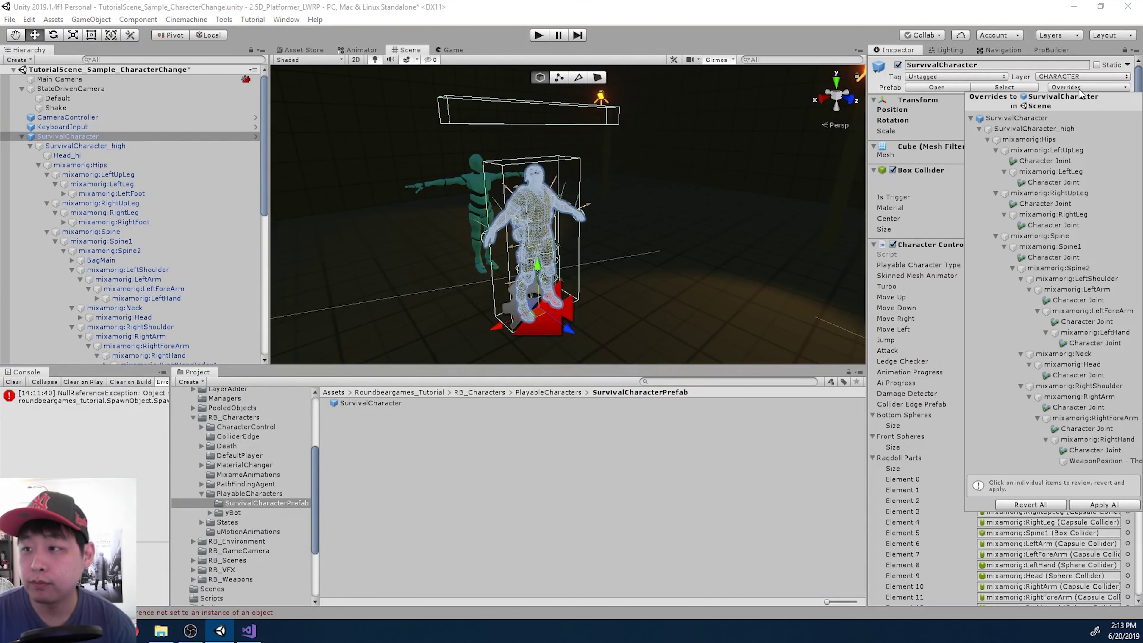
pyautogui.click(1094, 505)
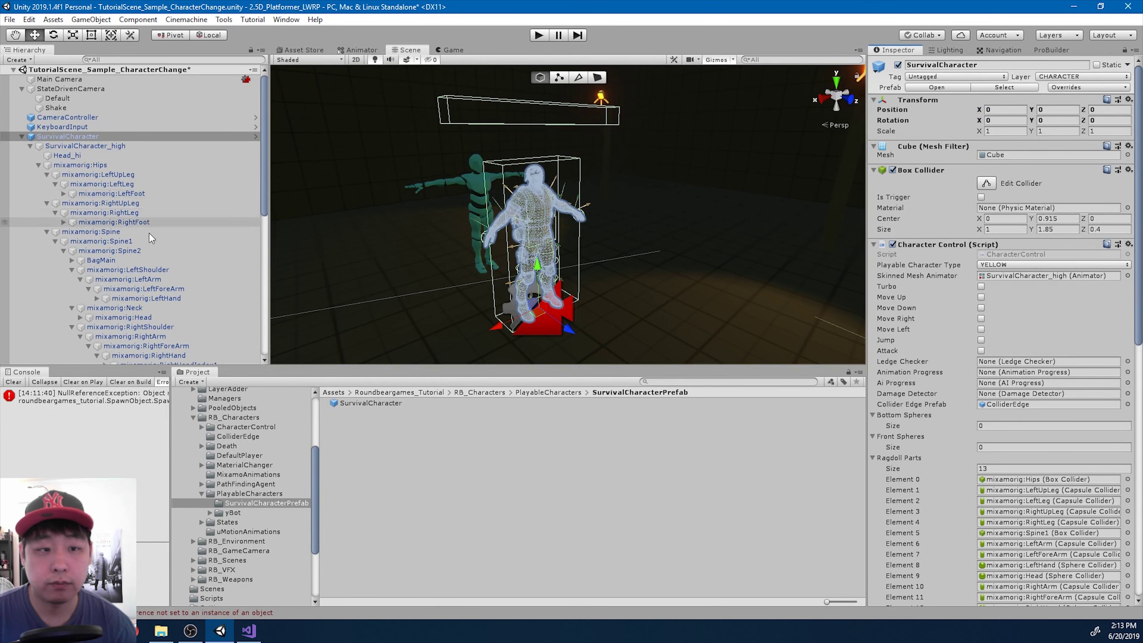
# Check the name of SurvivalCharacter's left hand bone against the Collider Names in the Player_LeadJab_Attack state asset
pyautogui.scroll(-1, 198, 259)
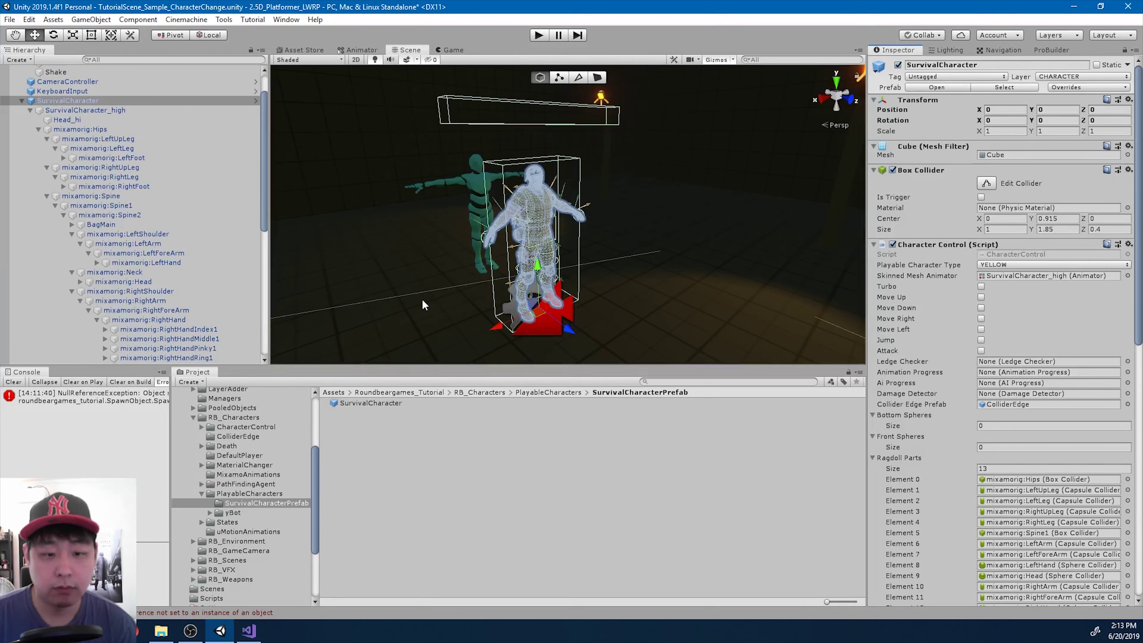
pyautogui.click(142, 263)
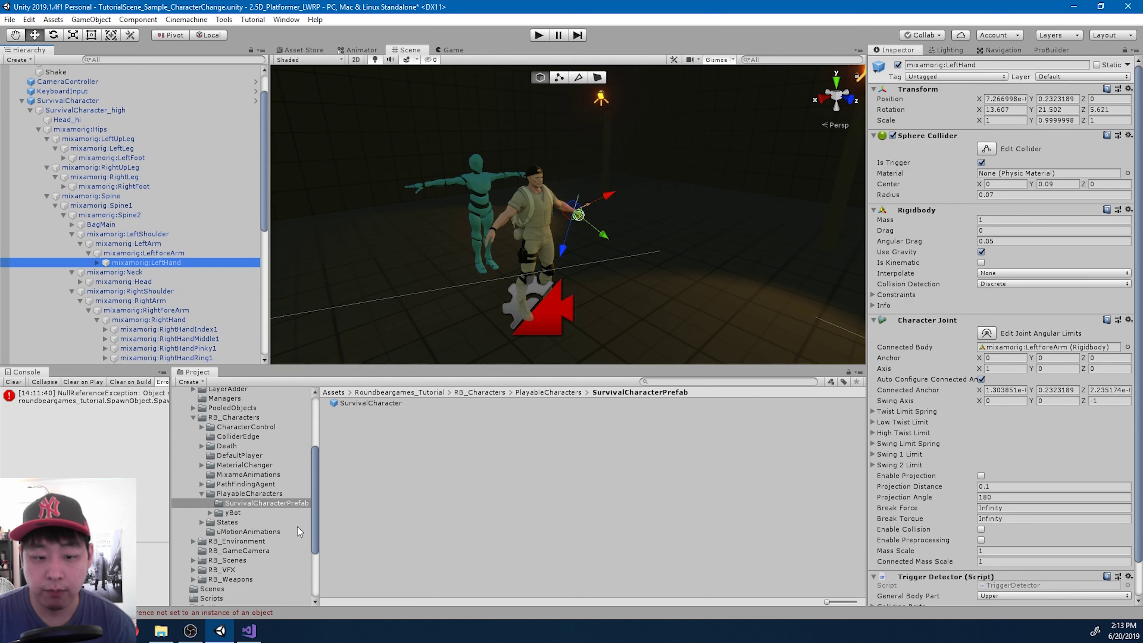
pyautogui.scroll(-2, 259, 456)
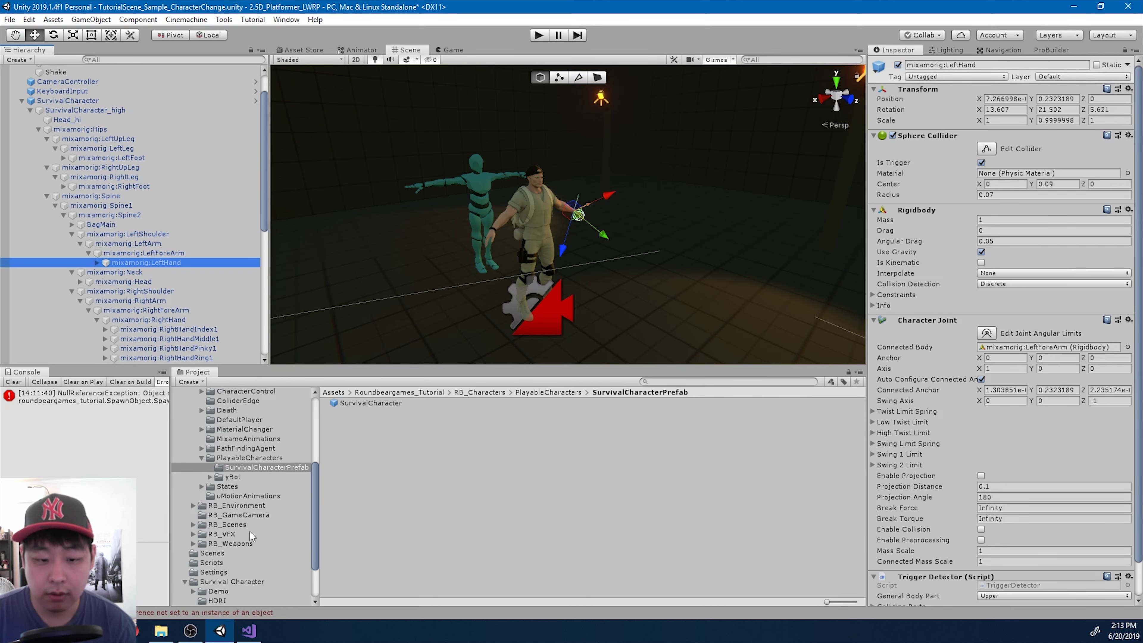
pyautogui.click(244, 487)
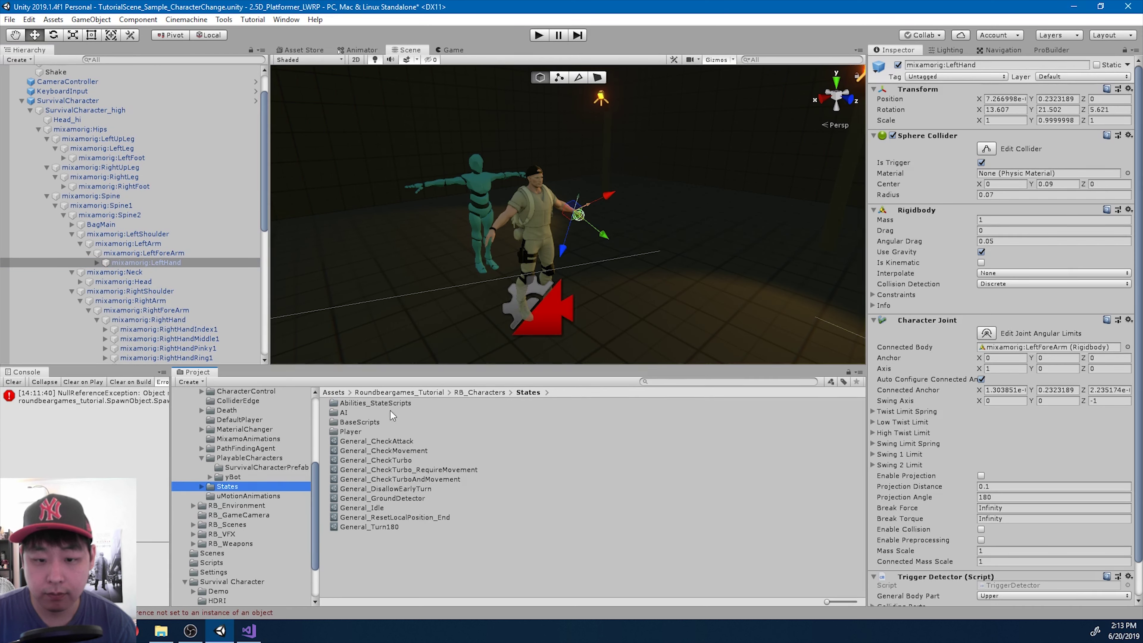
pyautogui.doubleClick(351, 432)
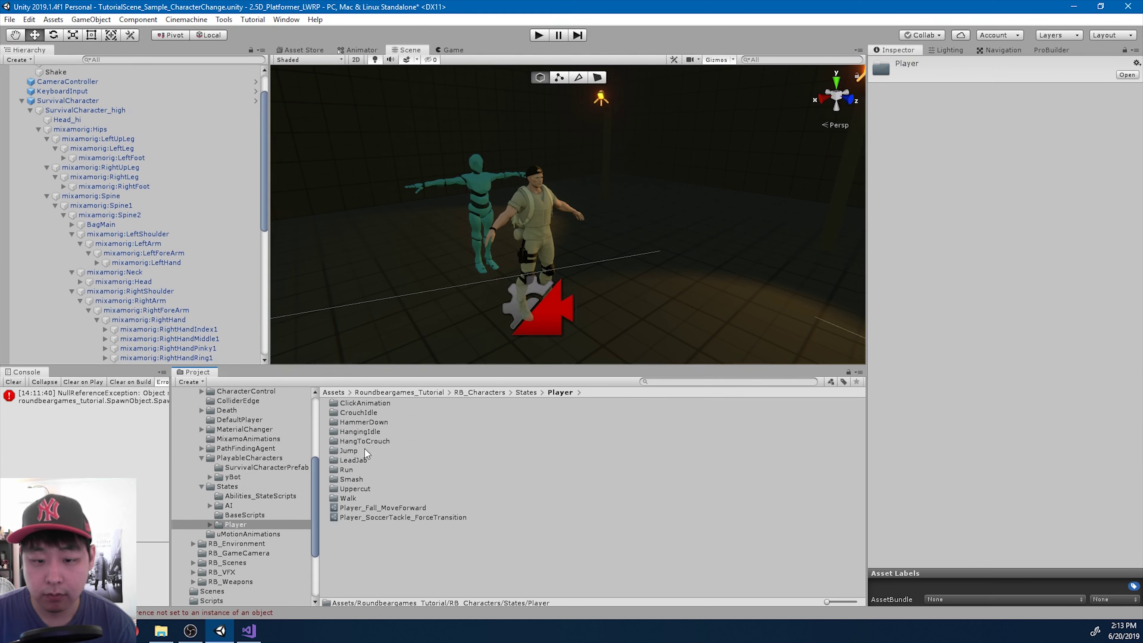
pyautogui.doubleClick(355, 460)
pyautogui.click(384, 404)
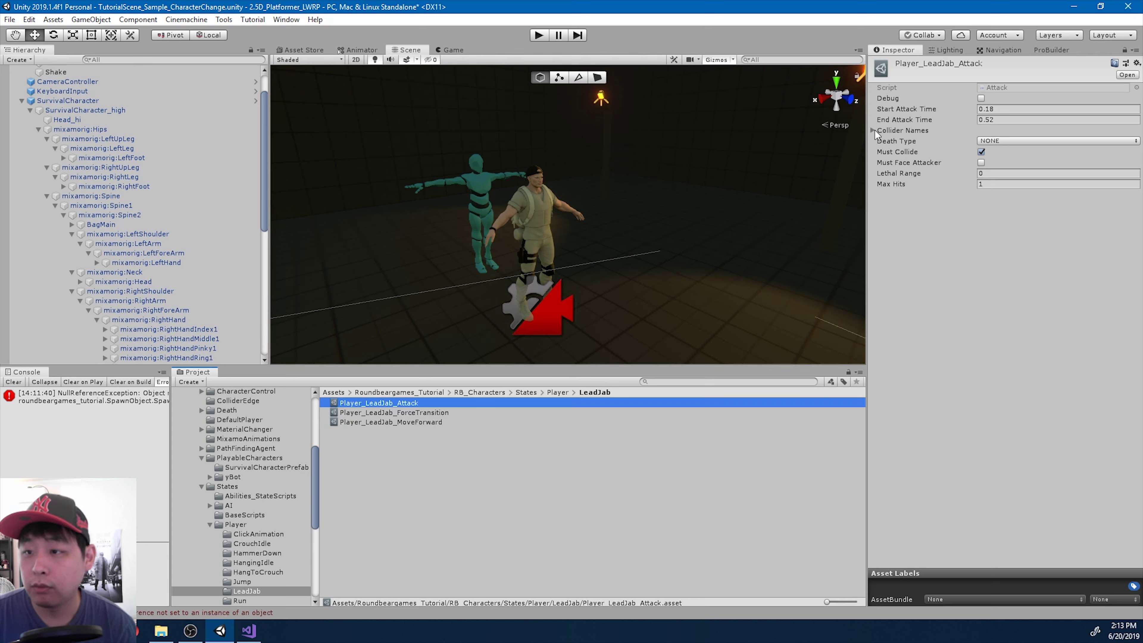
pyautogui.click(873, 130)
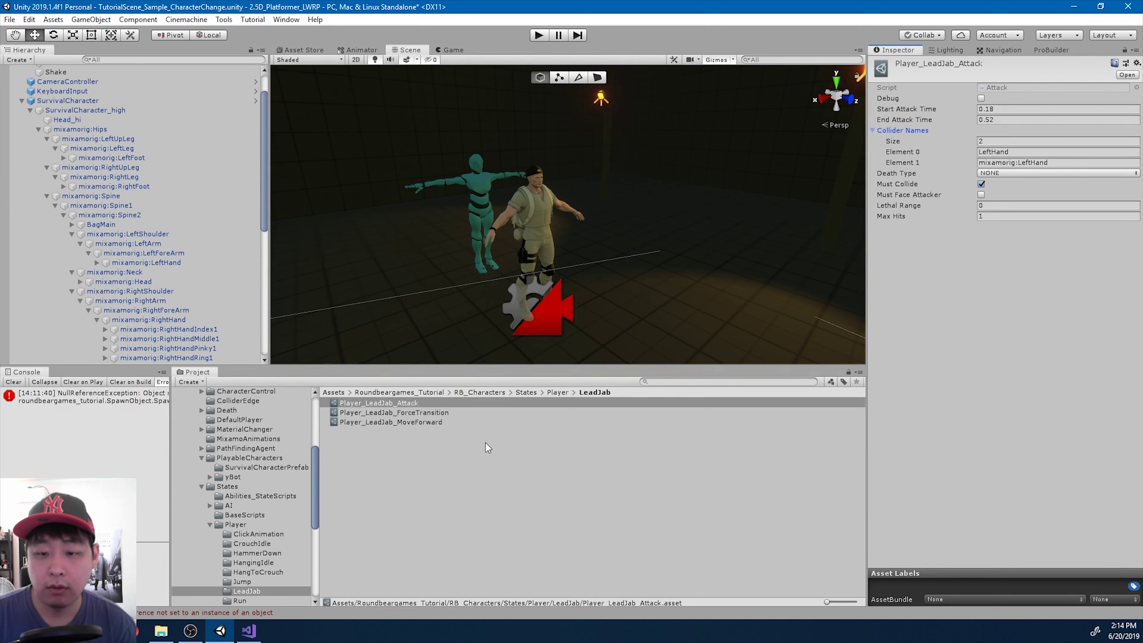
# Clear the console and play-test SurvivalCharacter by running in both directions and jumping to the green platform's ledge
pyautogui.click(13, 382)
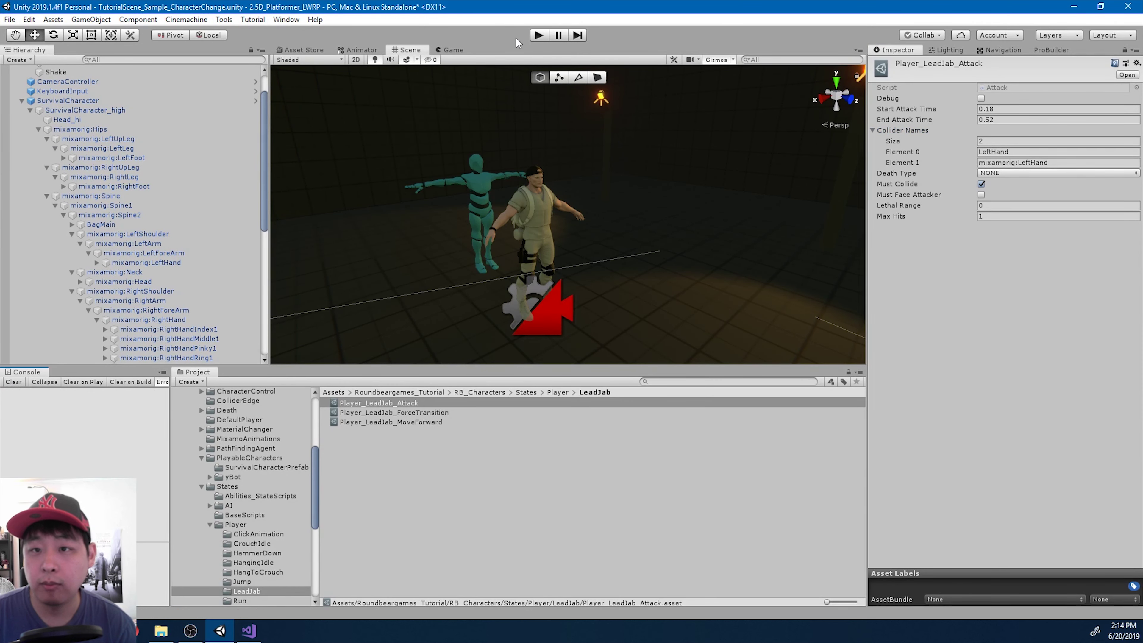
pyautogui.click(540, 39)
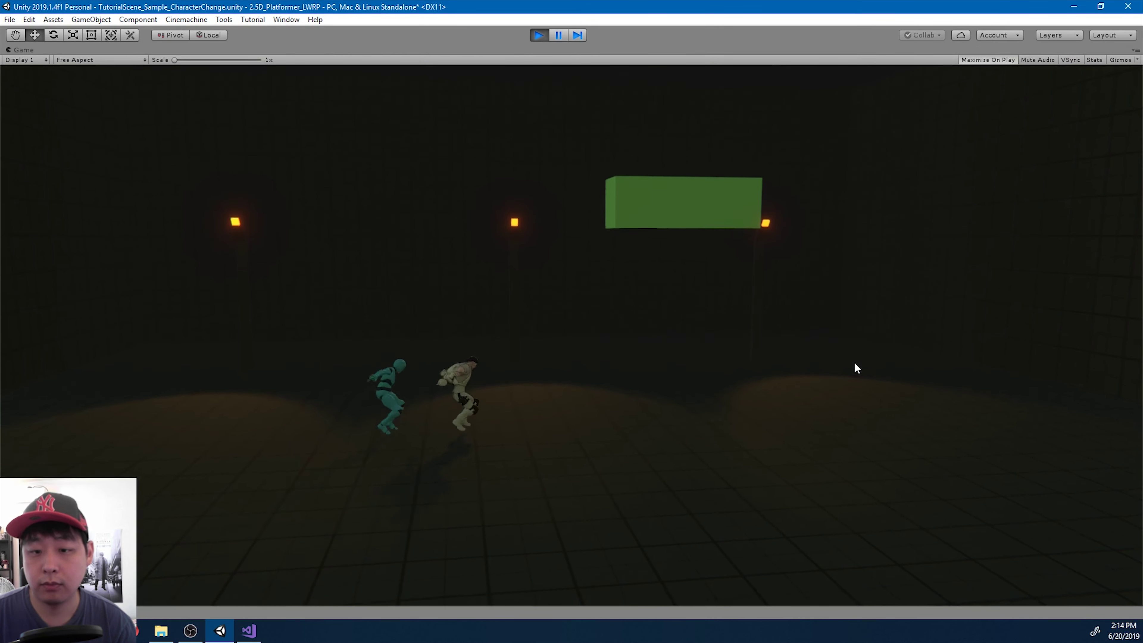
pyautogui.press('space')
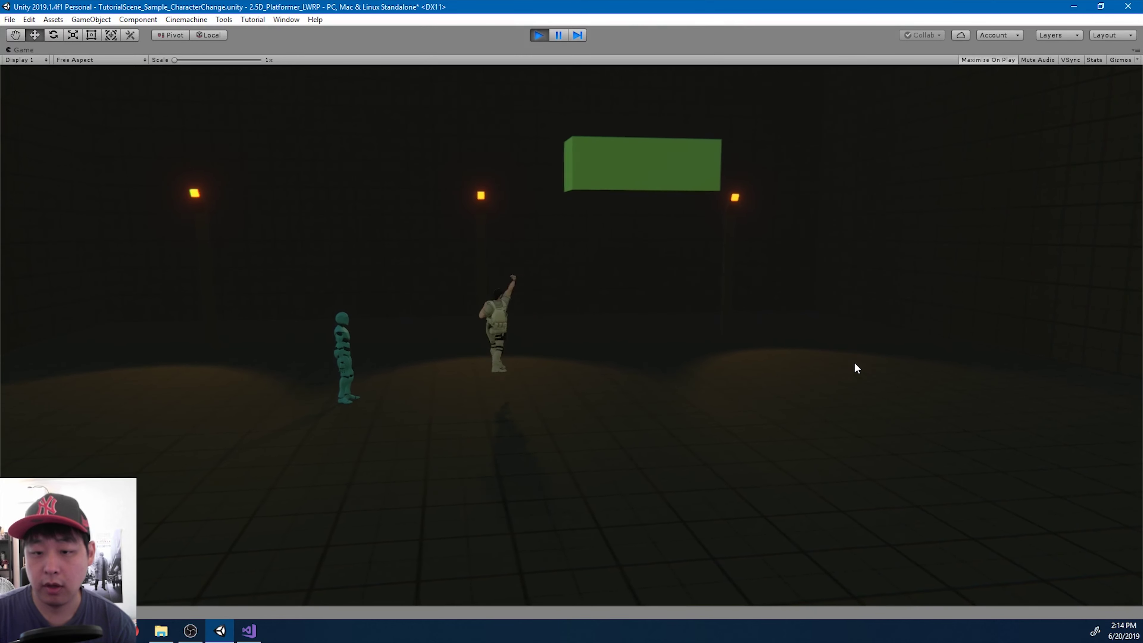
pyautogui.press('d')
pyautogui.press('d')
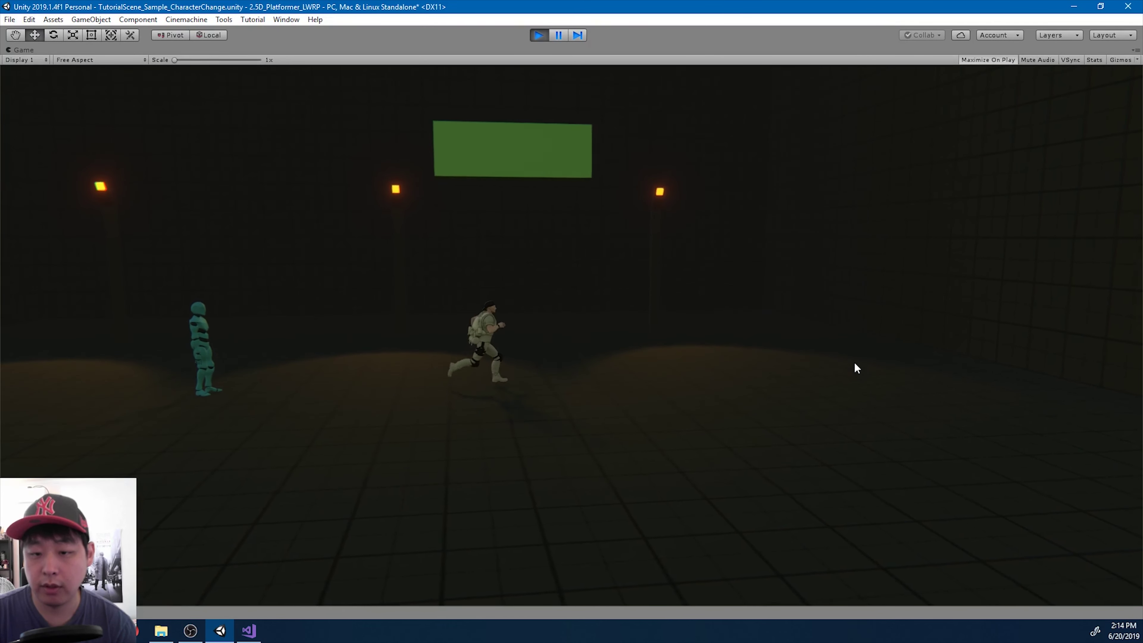
pyautogui.press('a')
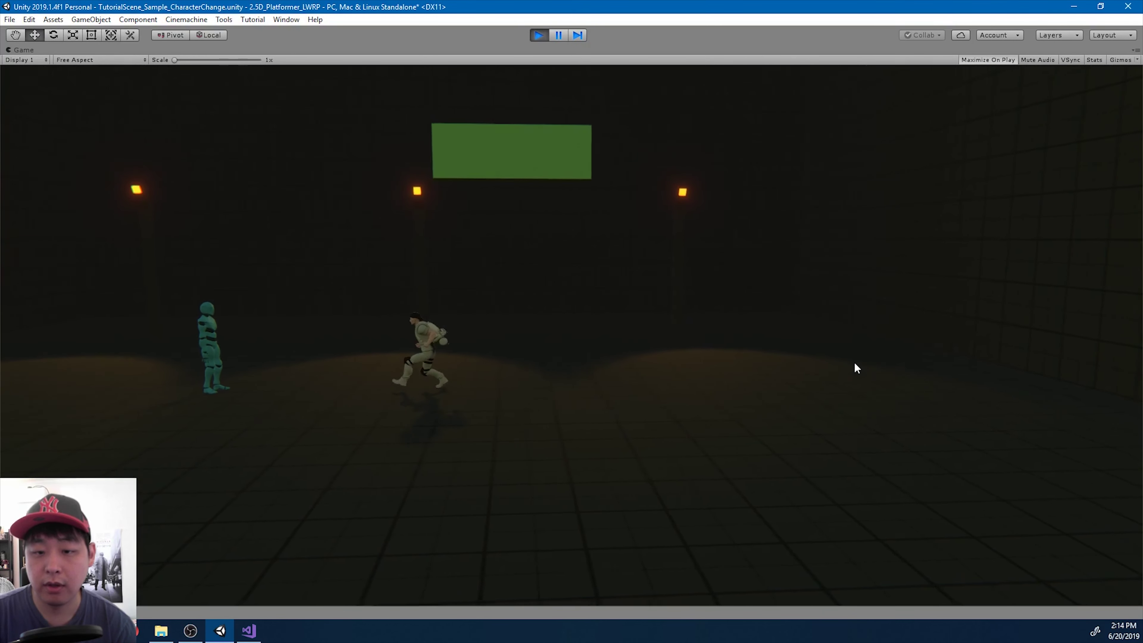
pyautogui.press('space')
pyautogui.press('d')
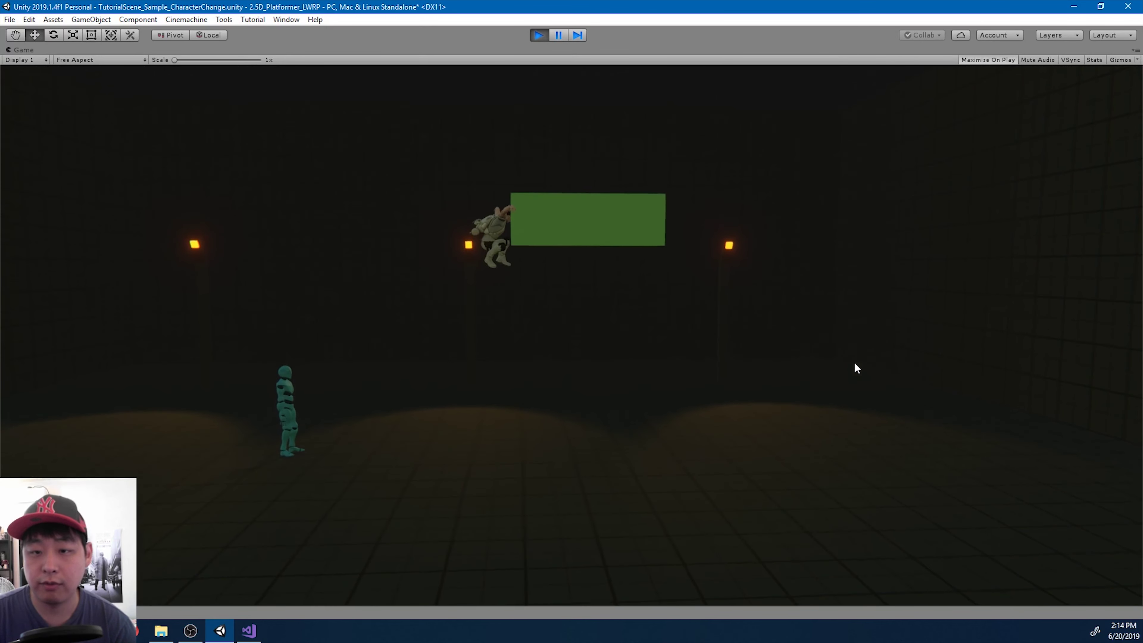
# Test SurvivalCharacter's hammer attack repeatedly on the green platform, turning both ways between swings, and leave the platform
pyautogui.press('Return')
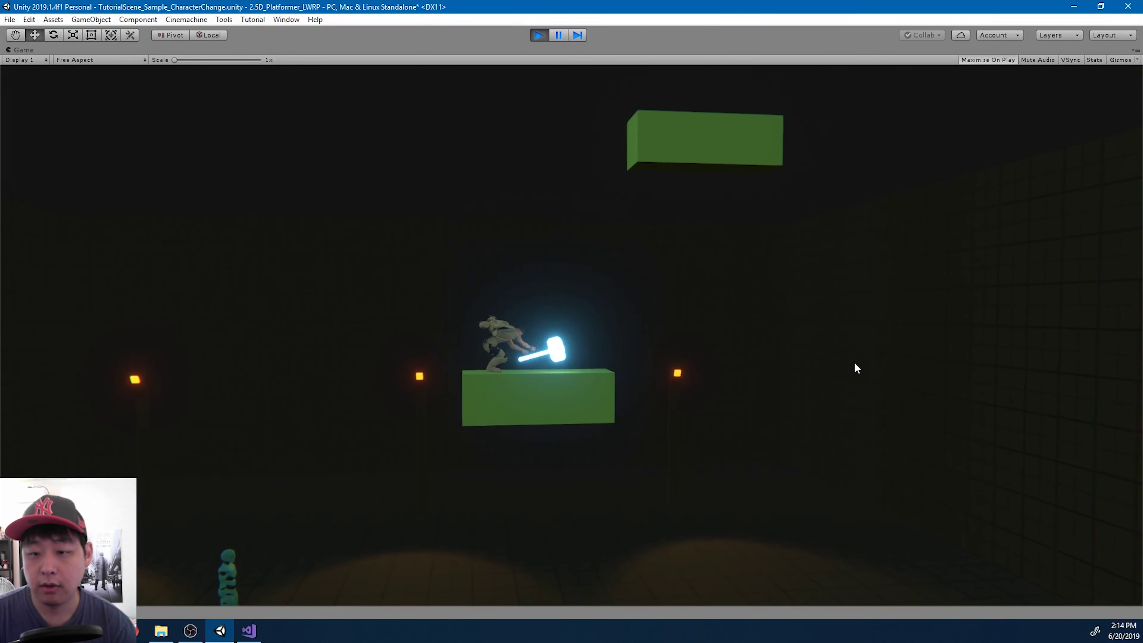
pyautogui.press('Return')
pyautogui.press('a')
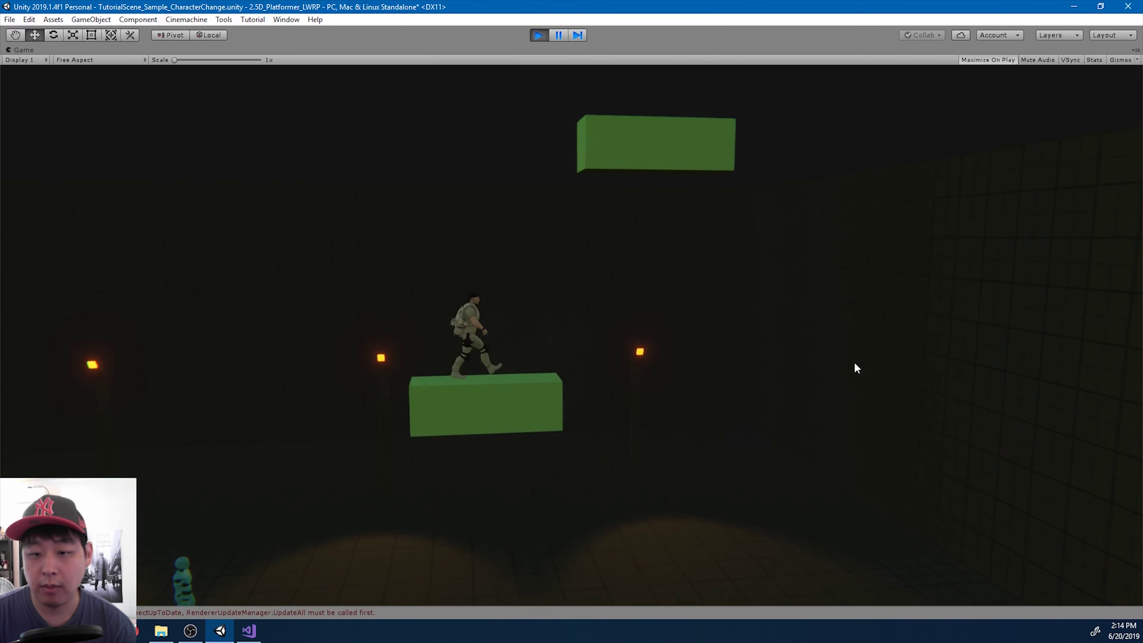
pyautogui.press('Return')
pyautogui.press('Return')
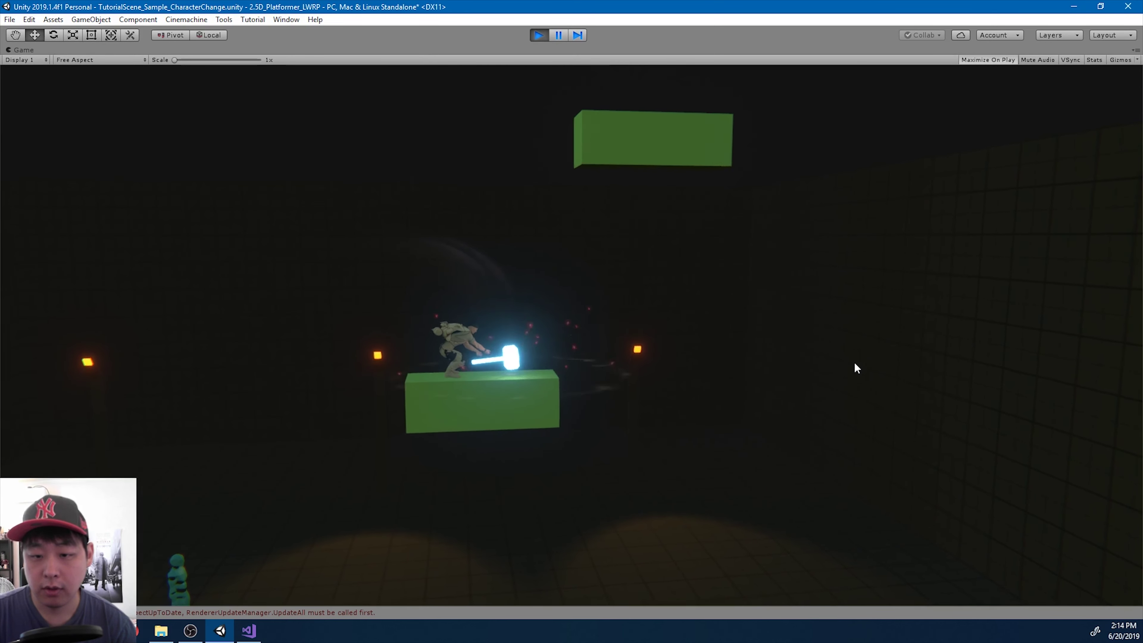
pyautogui.press('Return')
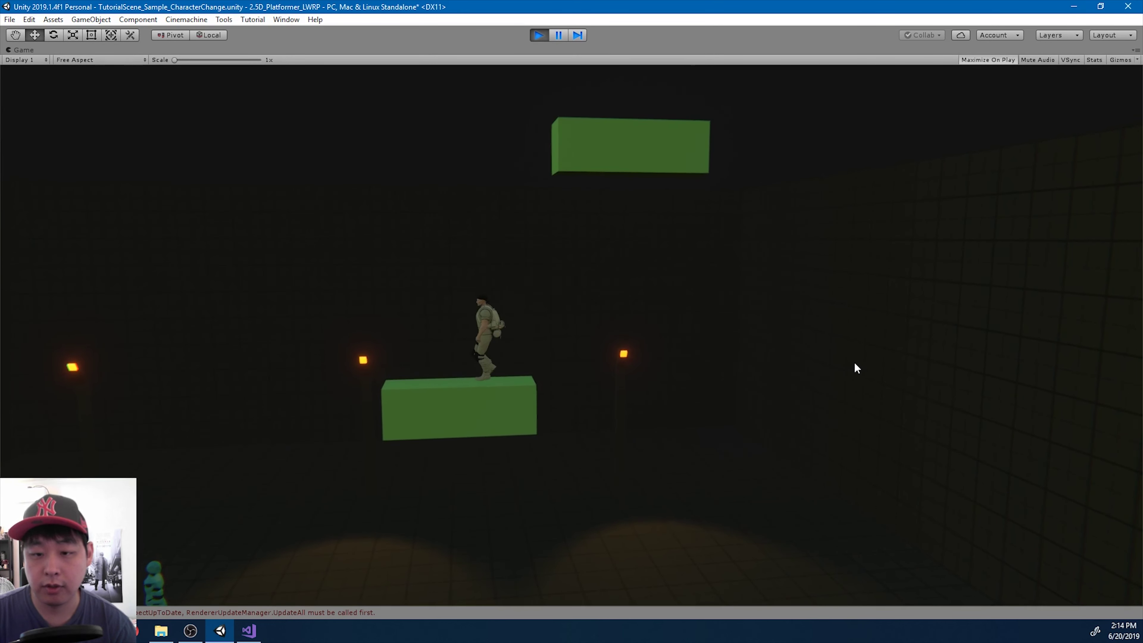
pyautogui.press('Return')
pyautogui.press('Return')
pyautogui.press('d')
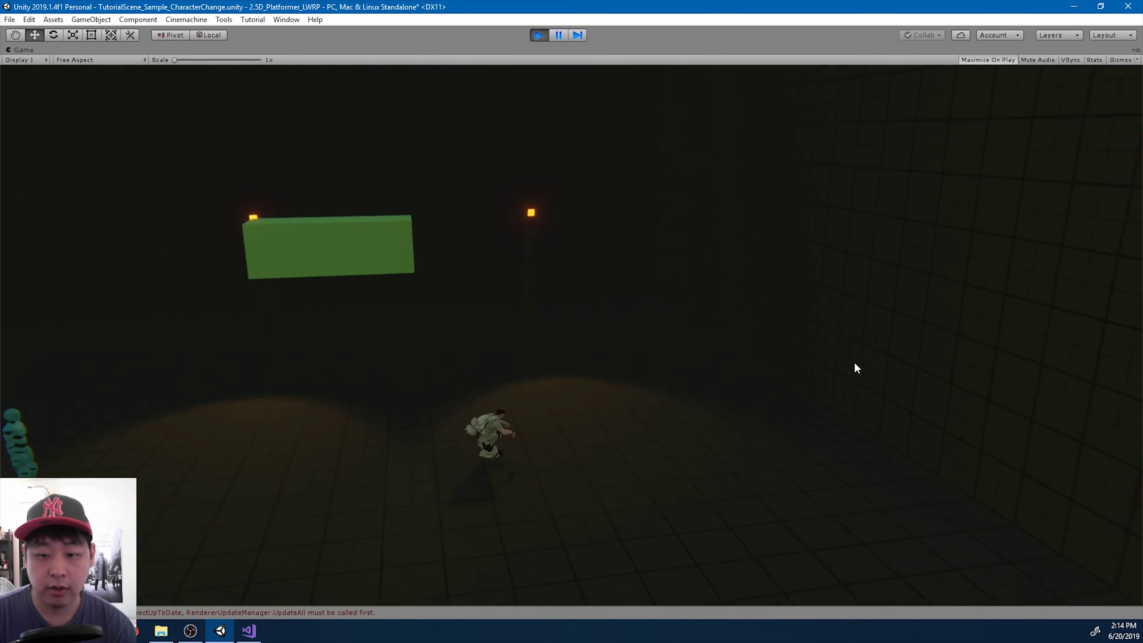
# Run SurvivalCharacter back to yBot - Blue, test an attack and a jump beside it, and end play mode
pyautogui.press('a')
pyautogui.press('a')
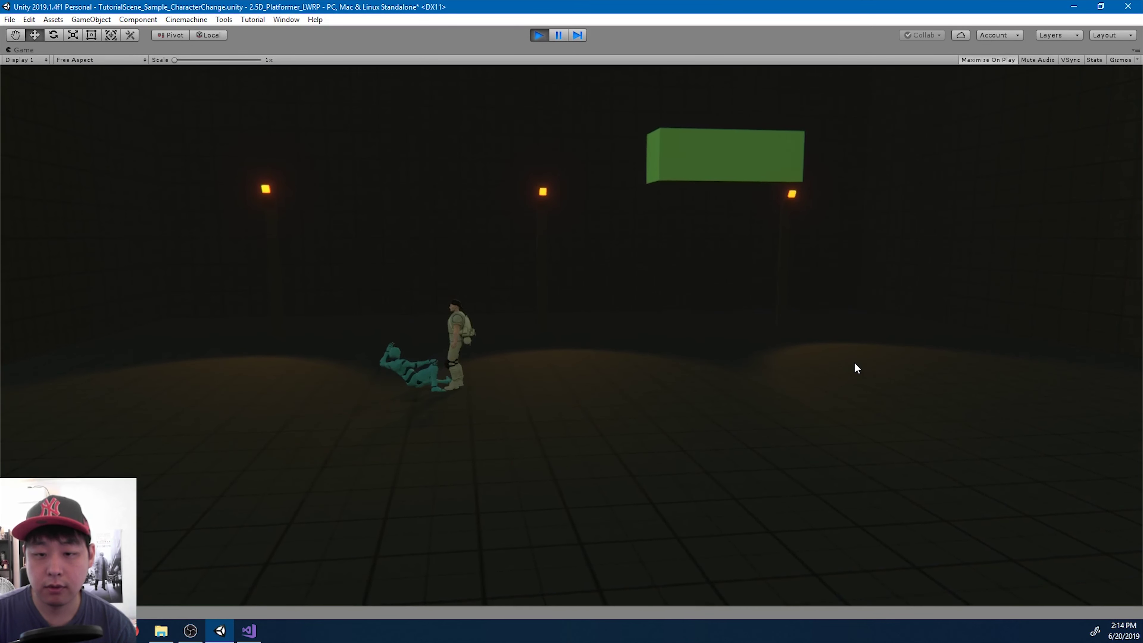
pyautogui.press('space')
pyautogui.press('d')
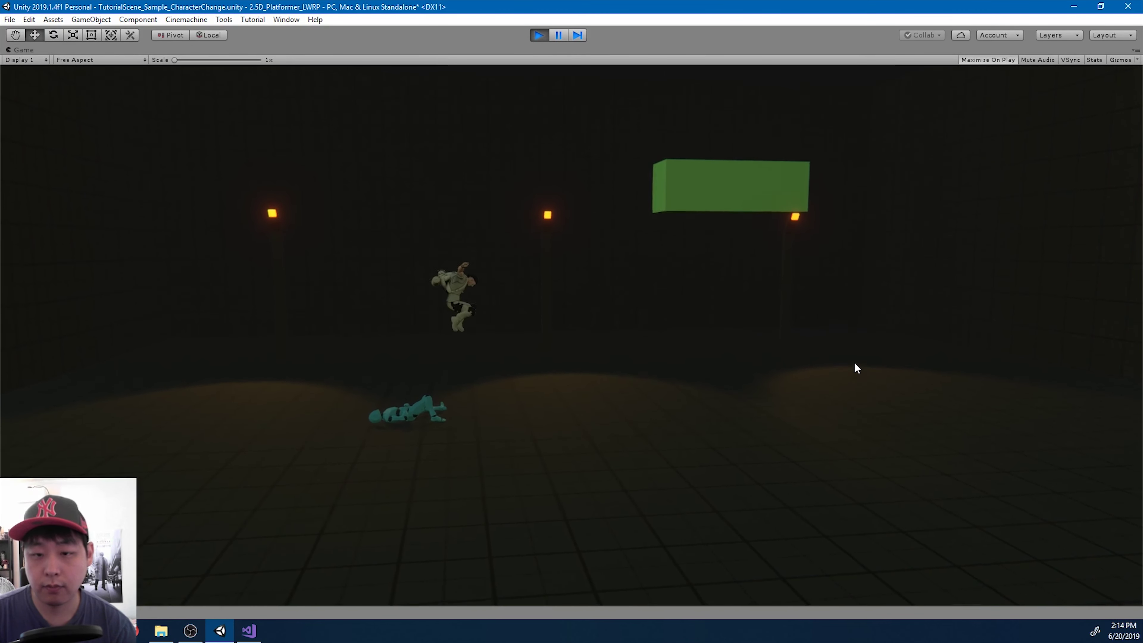
pyautogui.click(539, 35)
# Play-test the scene again, attacking yBot - Blue with SurvivalCharacter after a run and jump, and end play mode
pyautogui.click(539, 35)
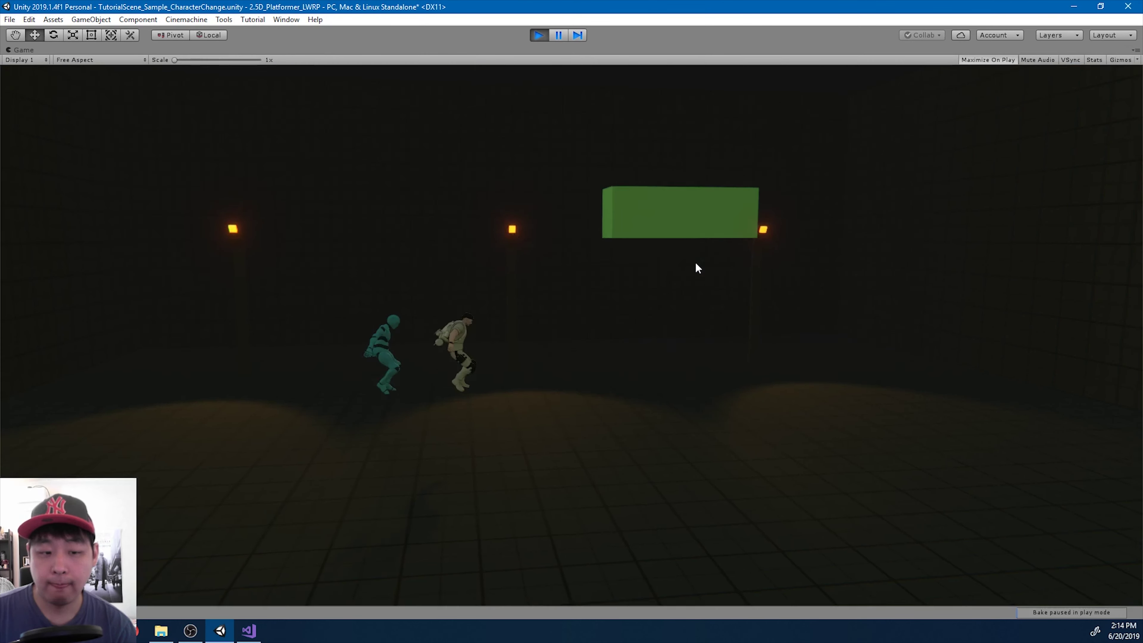
pyautogui.press('d')
pyautogui.press('a')
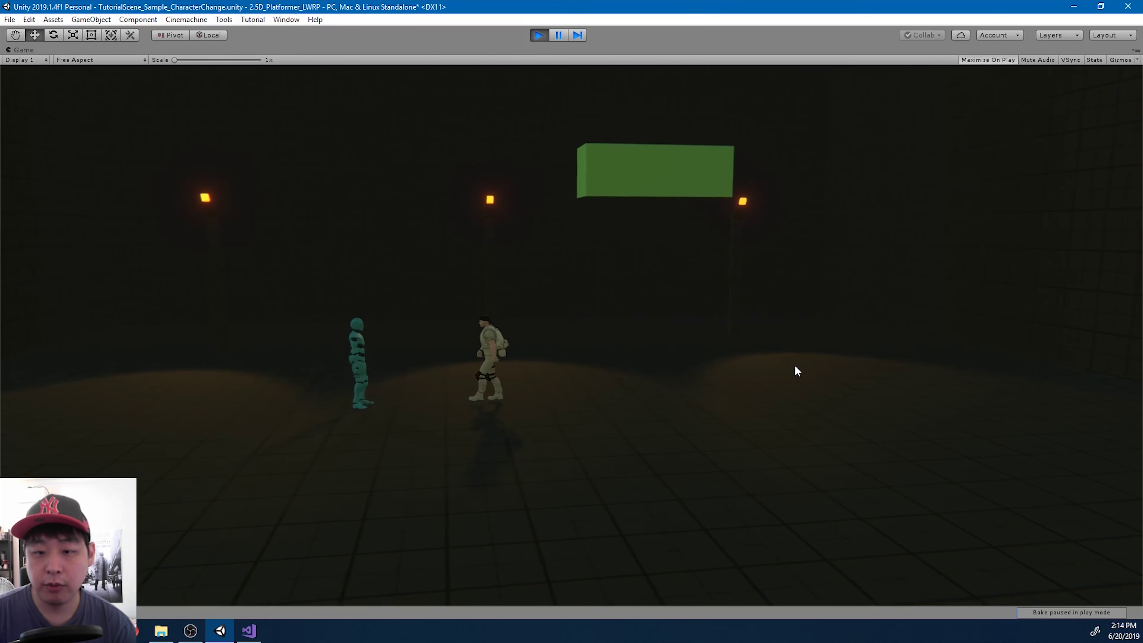
pyautogui.press('space')
pyautogui.press('a')
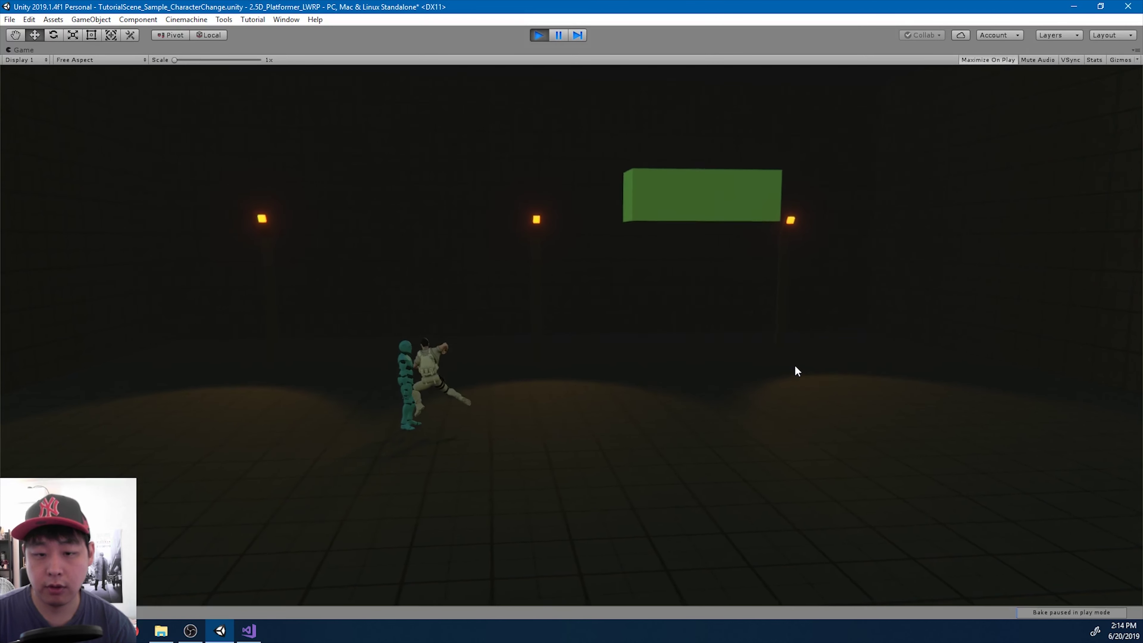
pyautogui.press('Return')
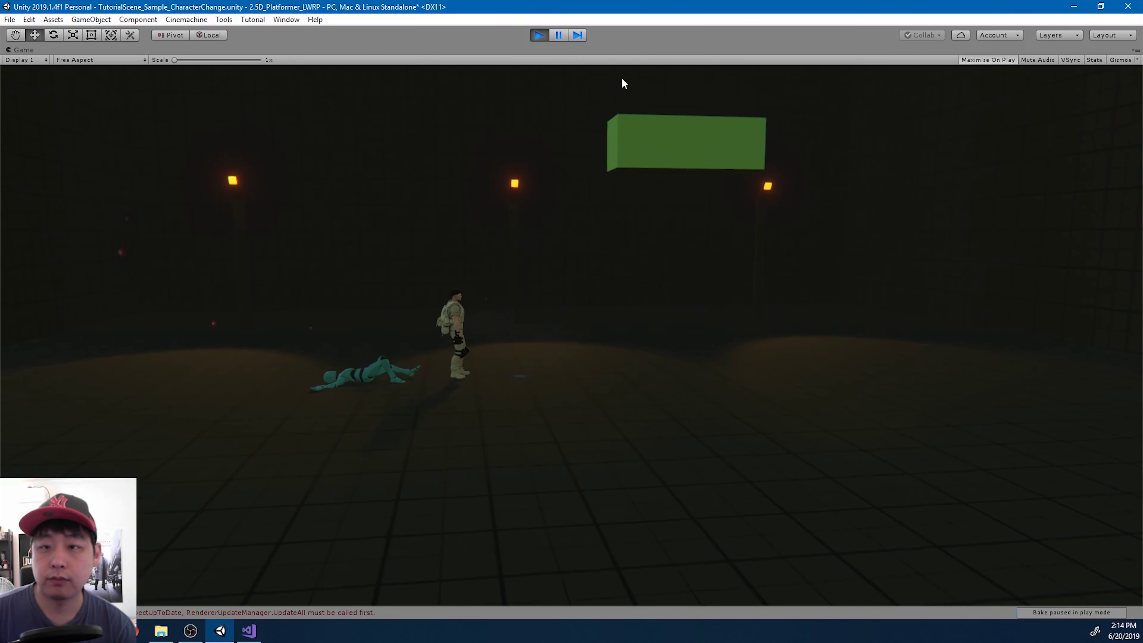
pyautogui.click(539, 35)
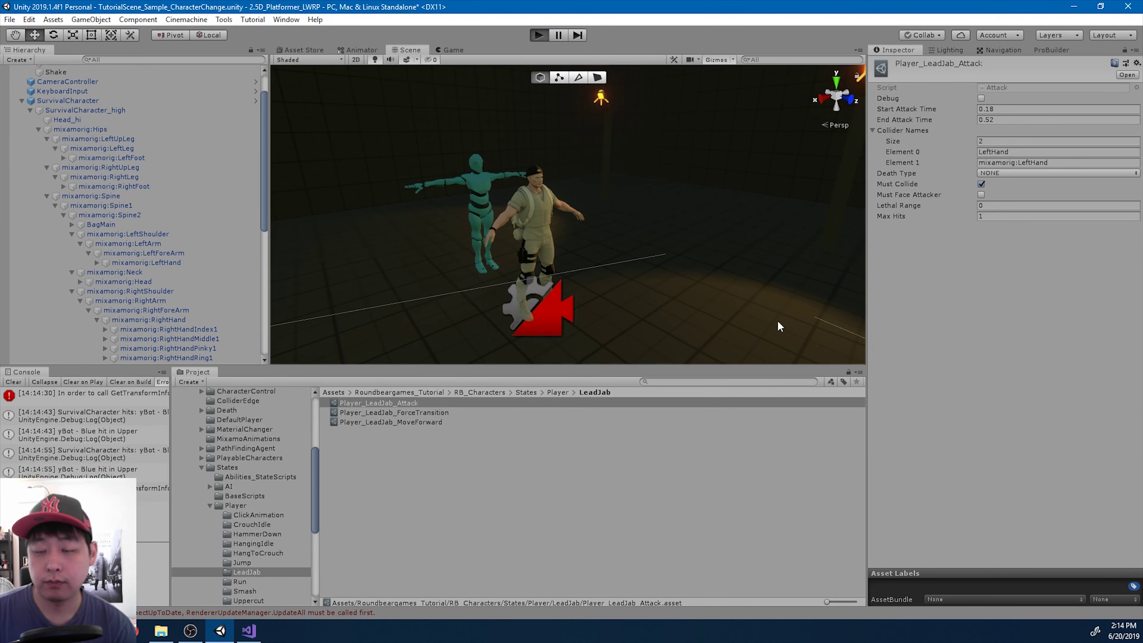
# Start another play test, strike yBot - Blue with the hammer, and climb and jump off the green platform
pyautogui.hotkey('ctrl', 'p')
pyautogui.press('Return')
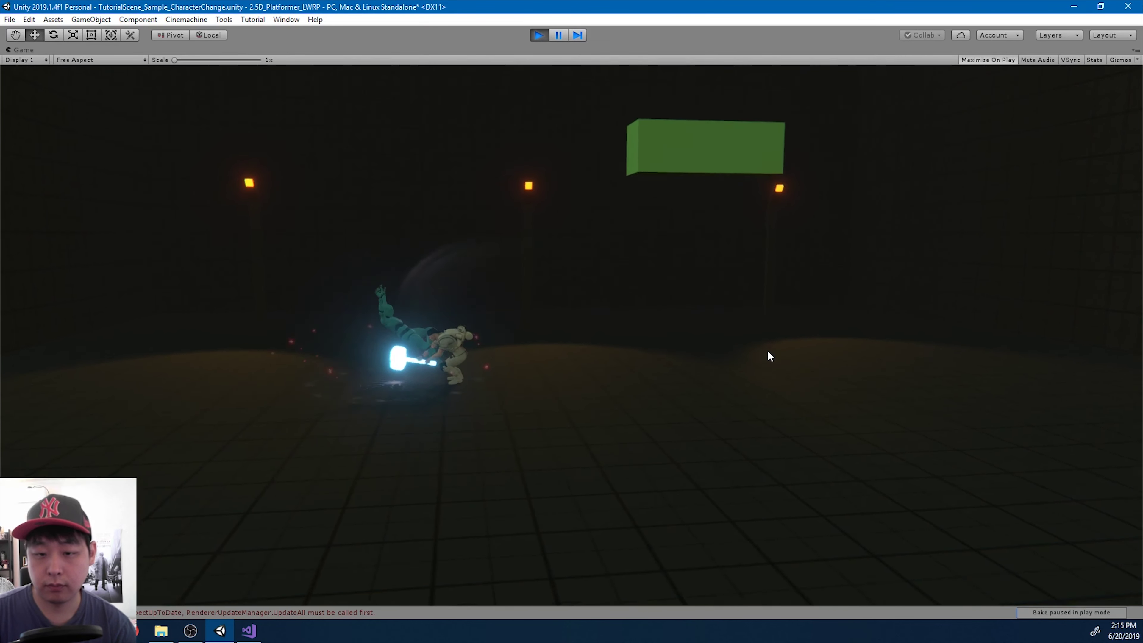
pyautogui.press('d')
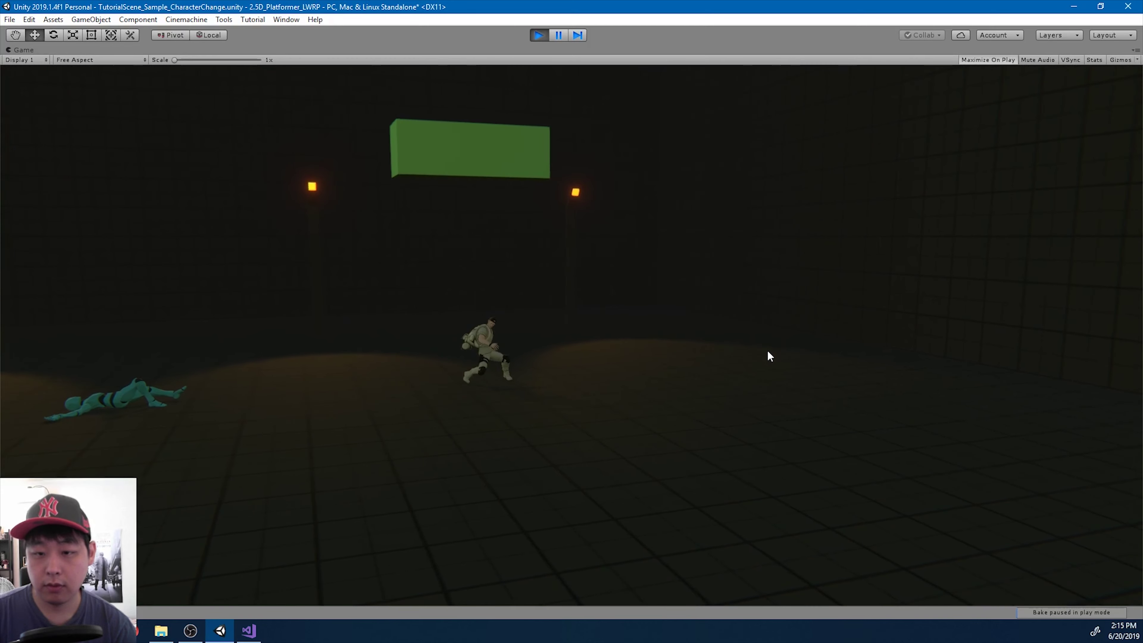
pyautogui.press('a')
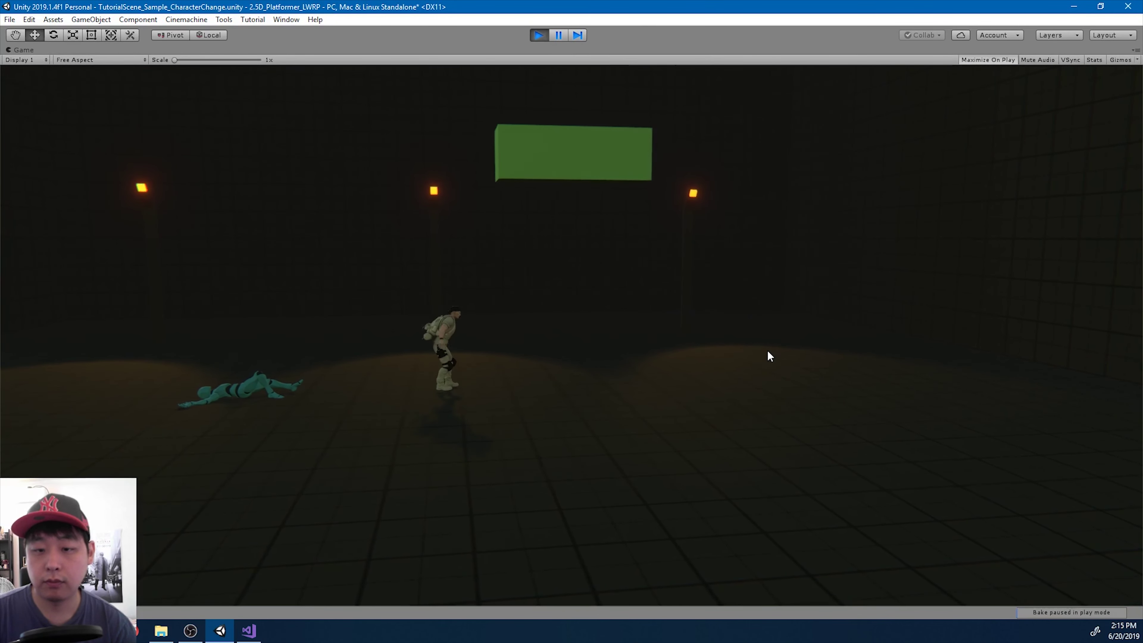
pyautogui.press('space')
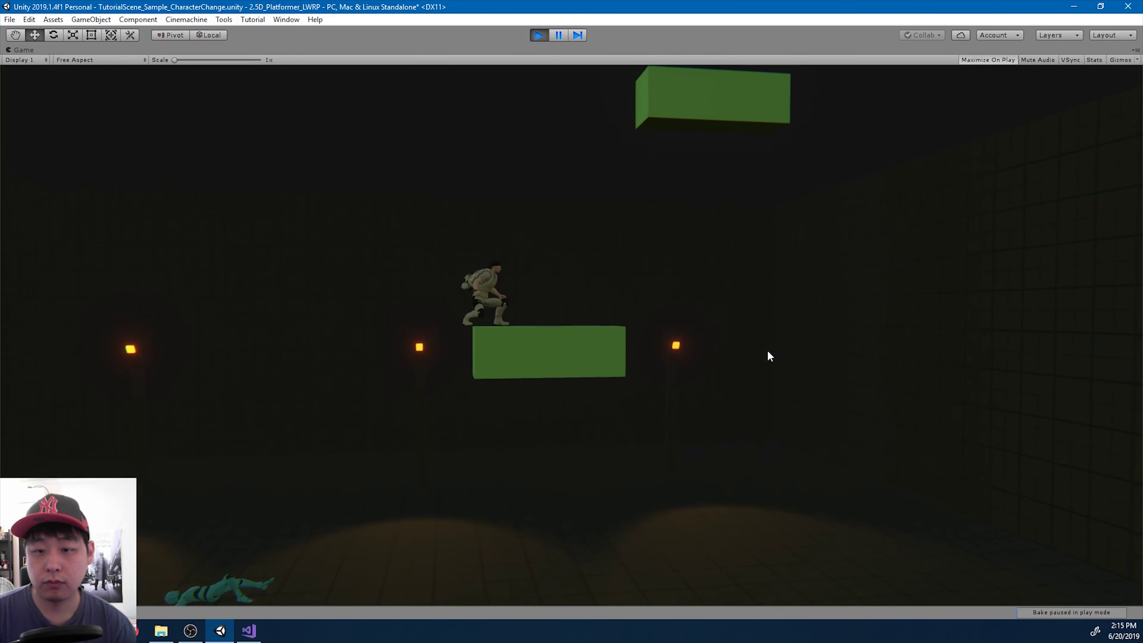
pyautogui.press('space')
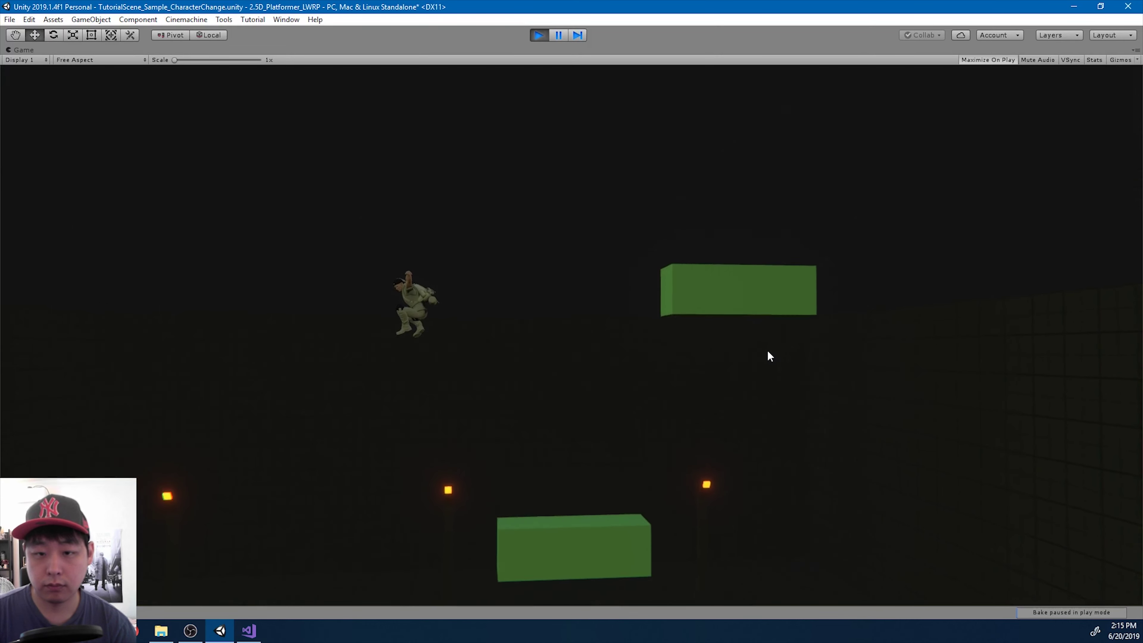
# Test SurvivalCharacter's walking and turning in both directions around the fallen yBot - Blue and exit play mode
pyautogui.press('Left')
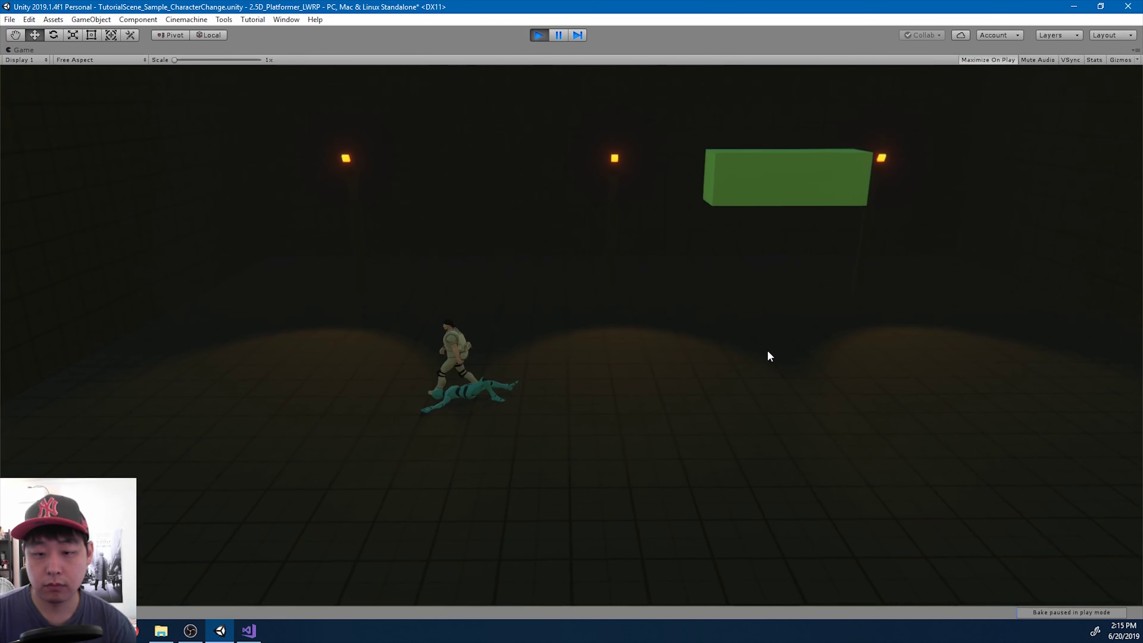
pyautogui.press('Right')
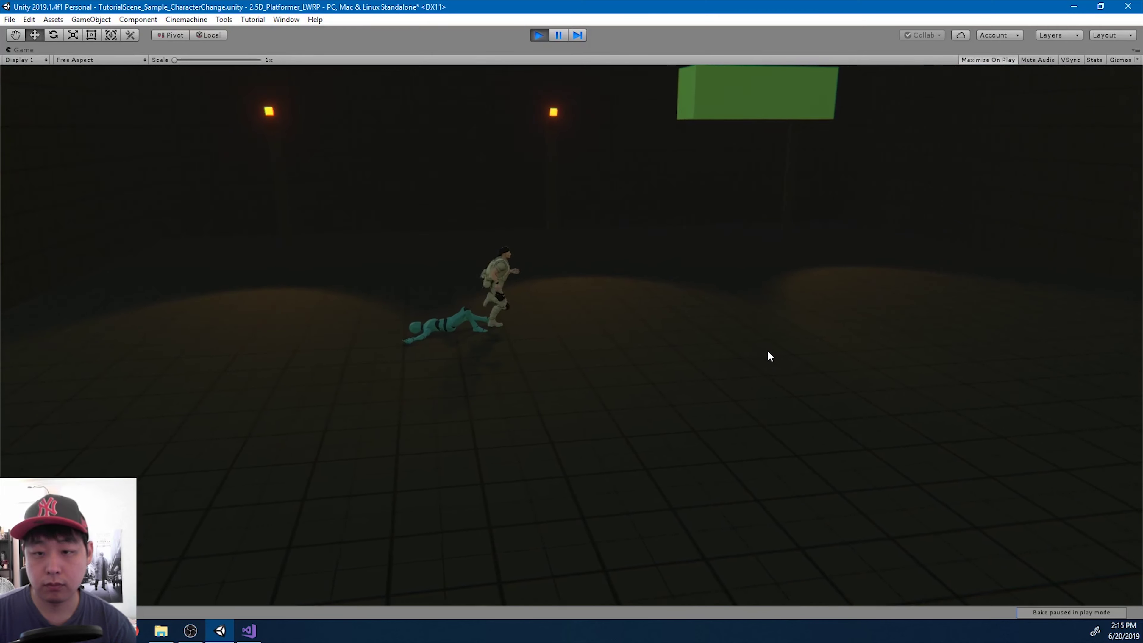
pyautogui.press('Left')
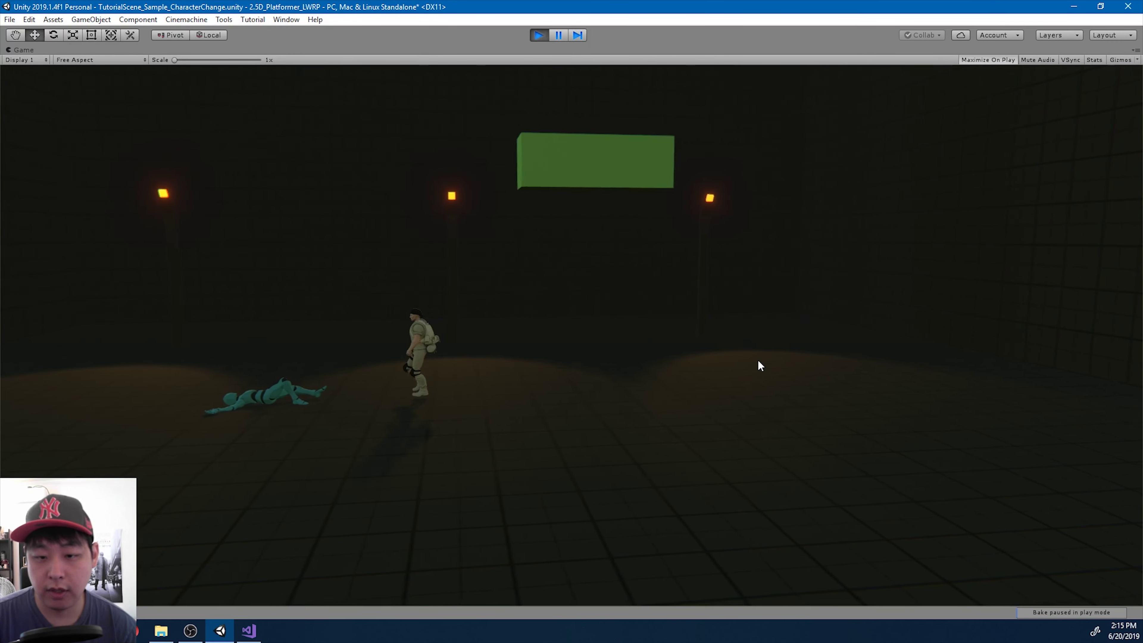
pyautogui.press('Right')
pyautogui.press('Left')
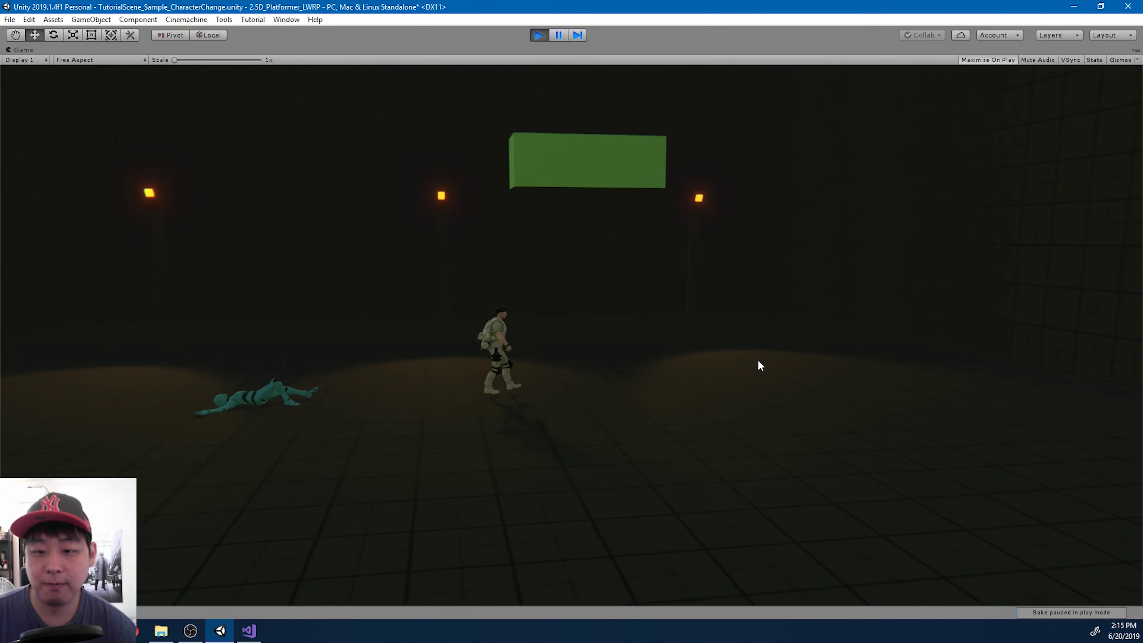
pyautogui.click(538, 35)
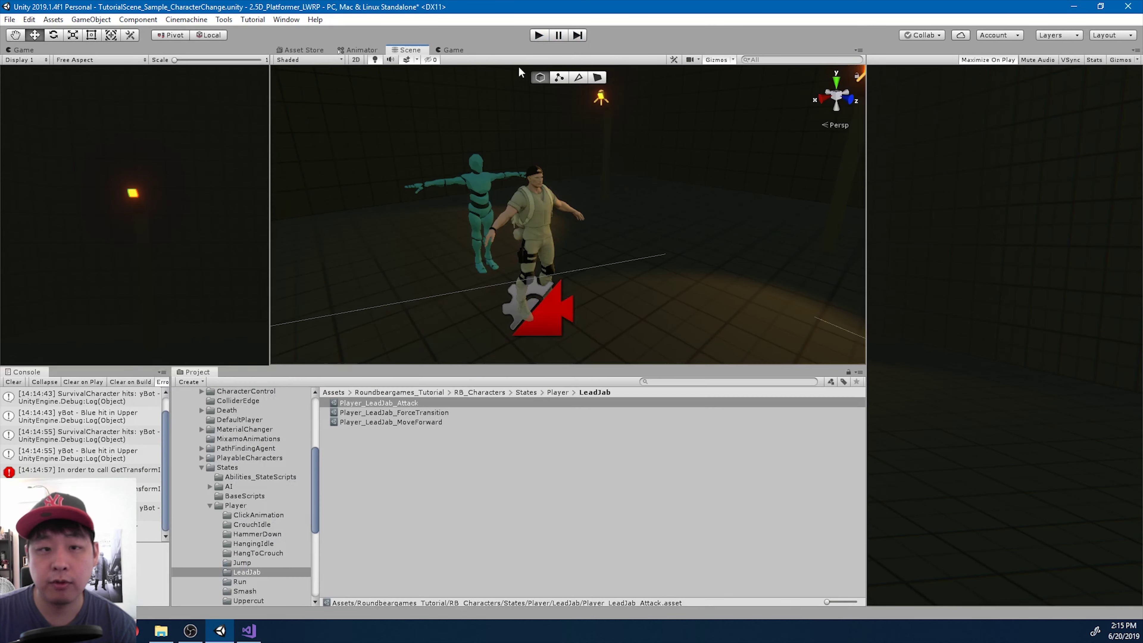
# Check the prefab overrides of SurvivalCharacter and of yBot - Blue in the character change scene
pyautogui.click(46, 100)
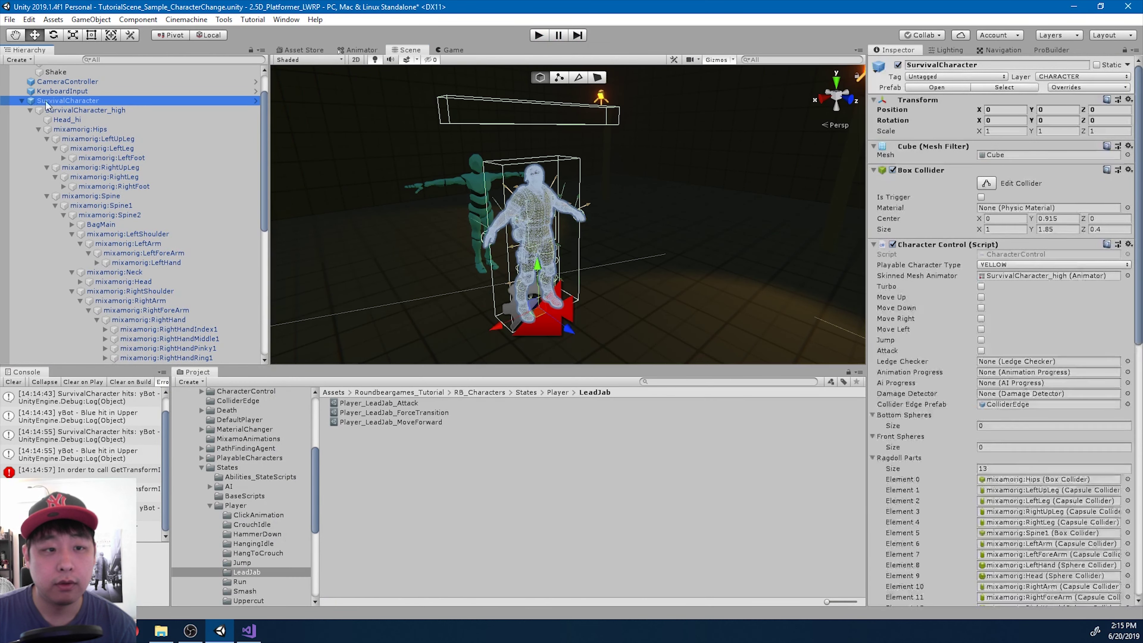
pyautogui.click(22, 101)
pyautogui.click(1084, 88)
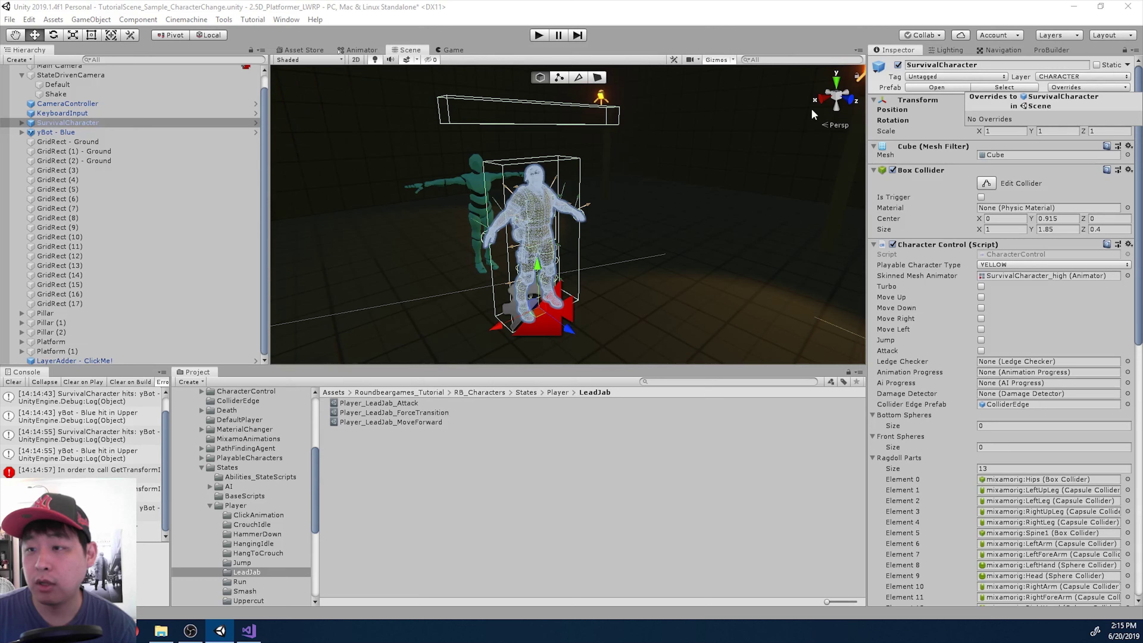
pyautogui.click(73, 134)
pyautogui.press('f')
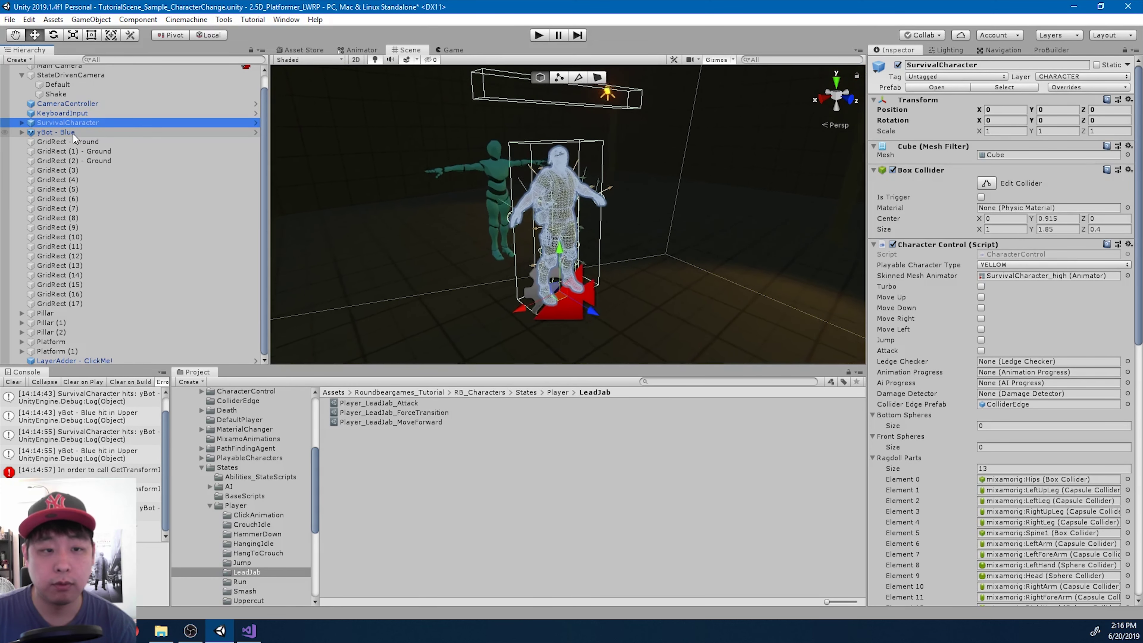
pyautogui.click(73, 134)
pyautogui.press('f')
pyautogui.click(1065, 88)
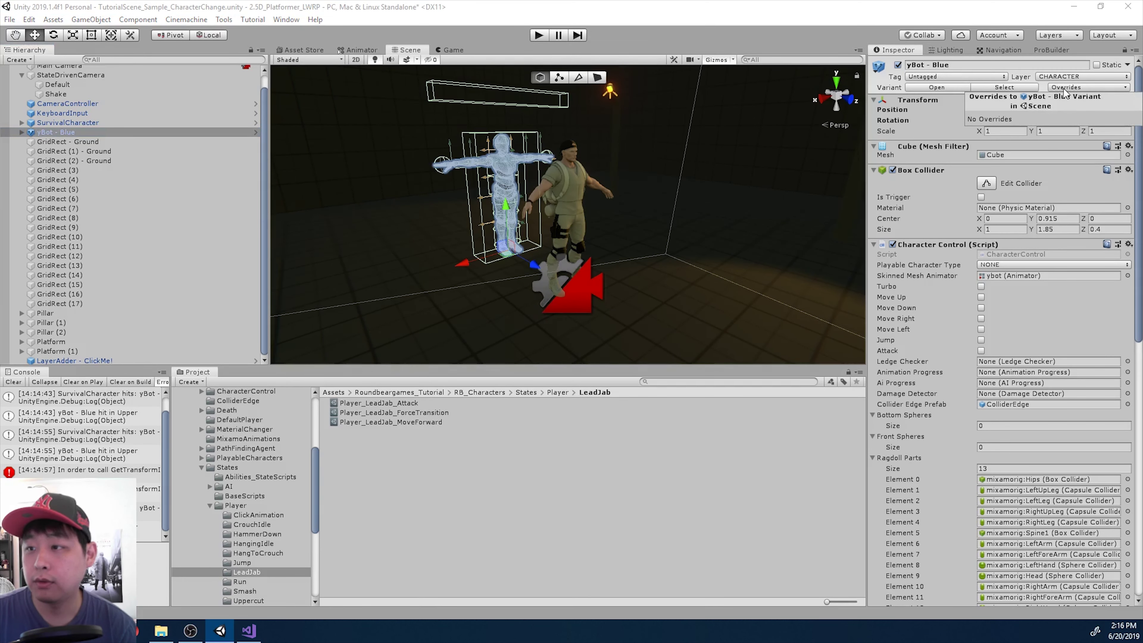
pyautogui.click(1065, 90)
# Remove the Mesh Renderer component from yBot - Blue's LedgeChecker, located through the Material Changer's object list
pyautogui.scroll(-10, 1059, 267)
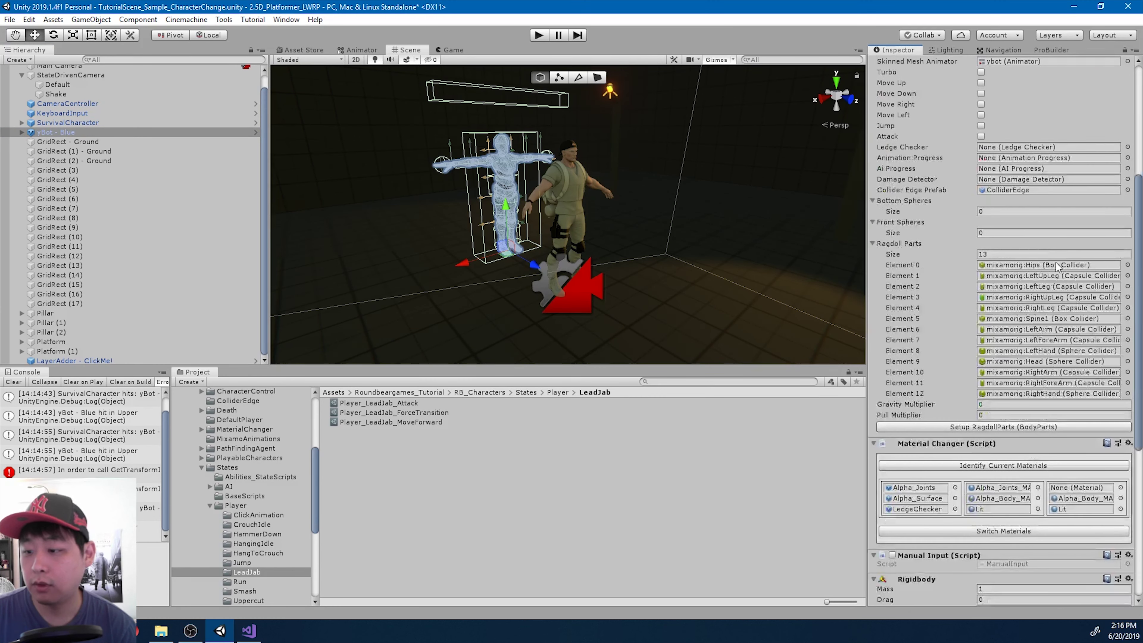
pyautogui.click(907, 403)
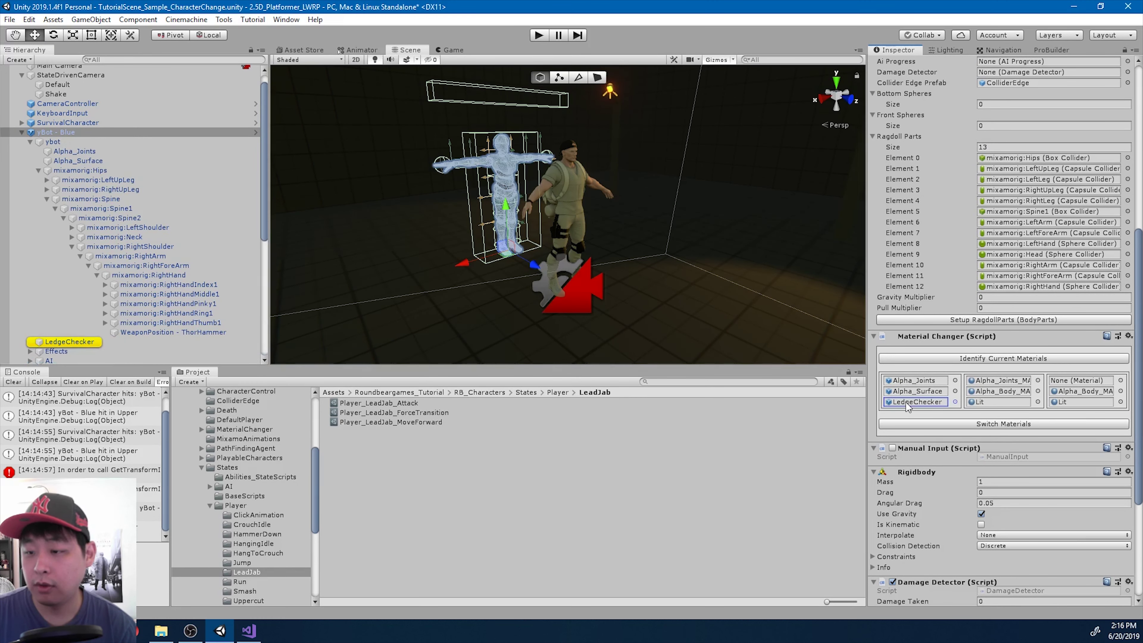
pyautogui.click(90, 343)
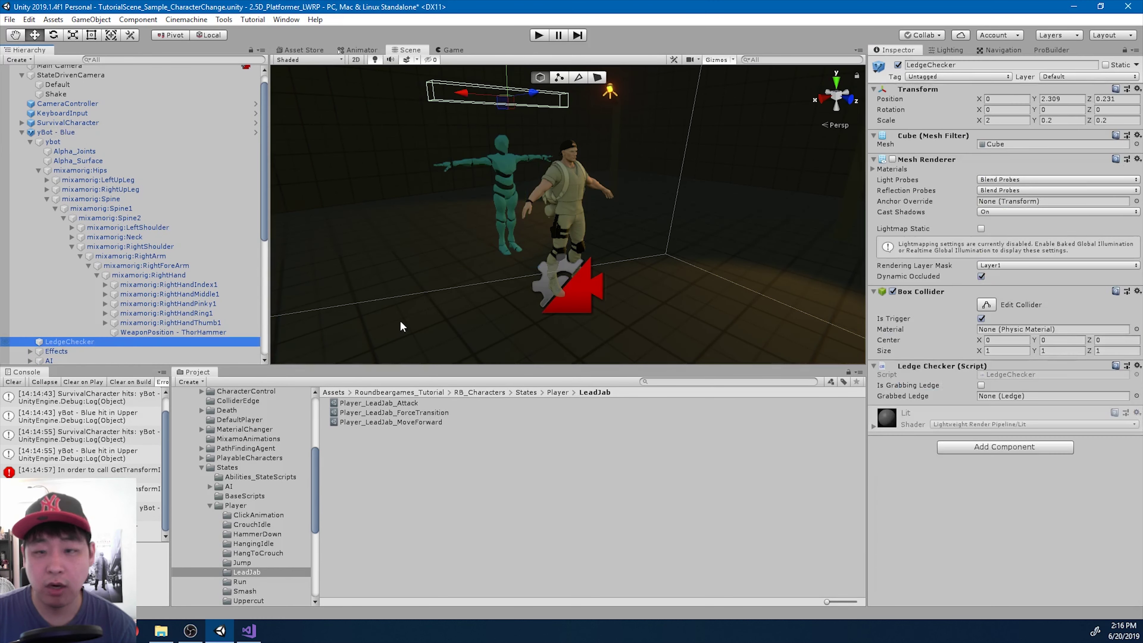
pyautogui.rightClick(930, 162)
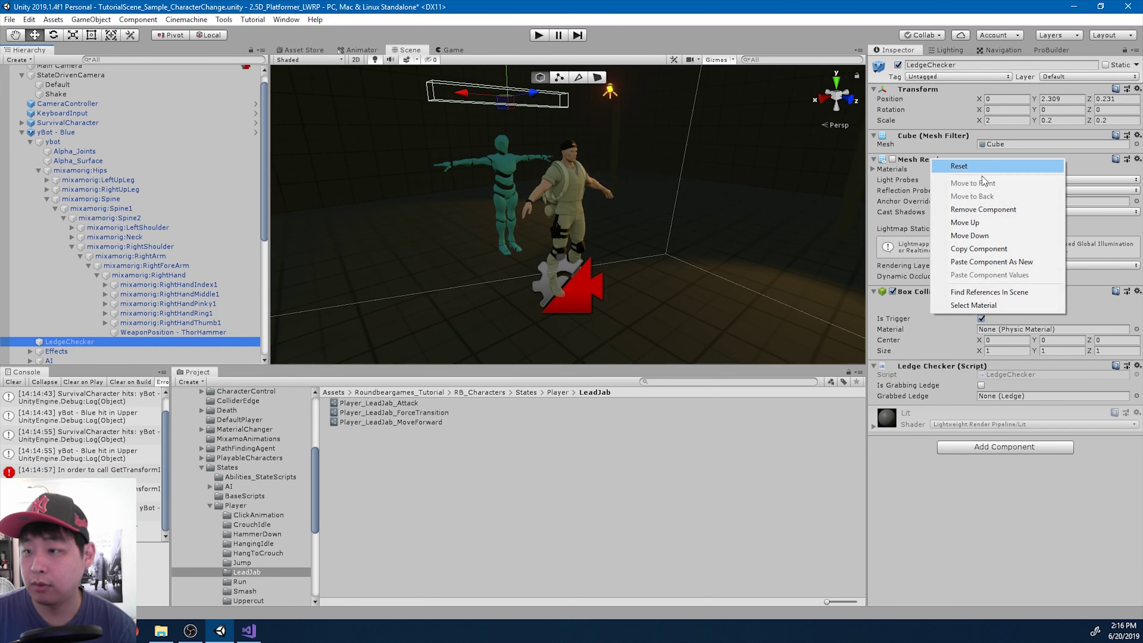
pyautogui.click(984, 210)
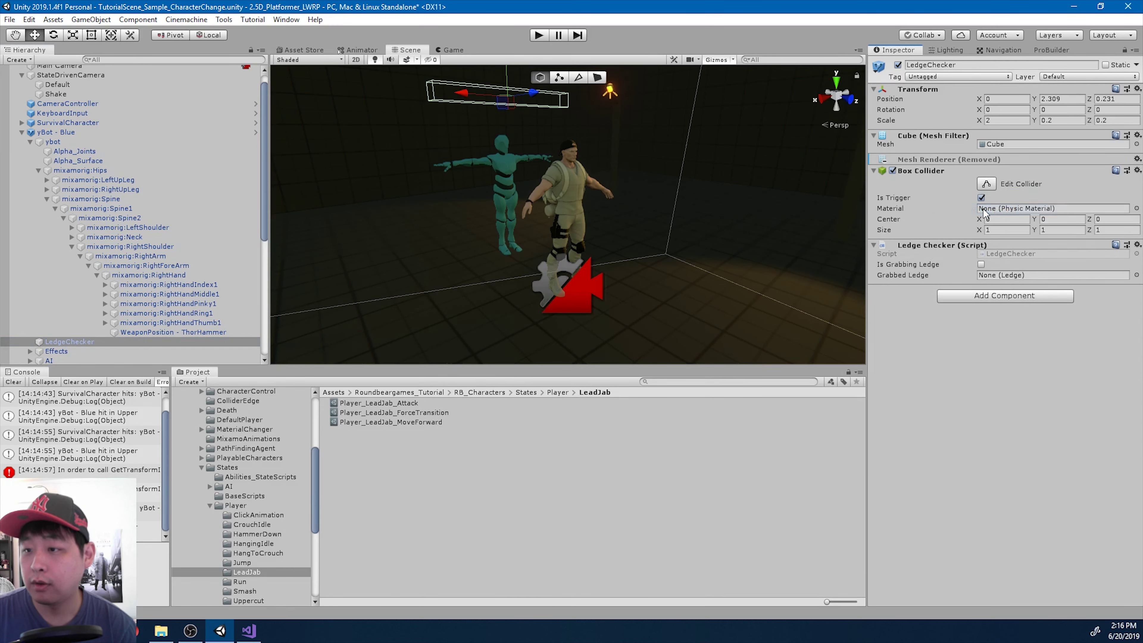
# Apply all of yBot - Blue's overrides to its prefab variant
pyautogui.click(120, 132)
pyautogui.scroll(-3, 1005, 301)
pyautogui.scroll(-3, 1004, 301)
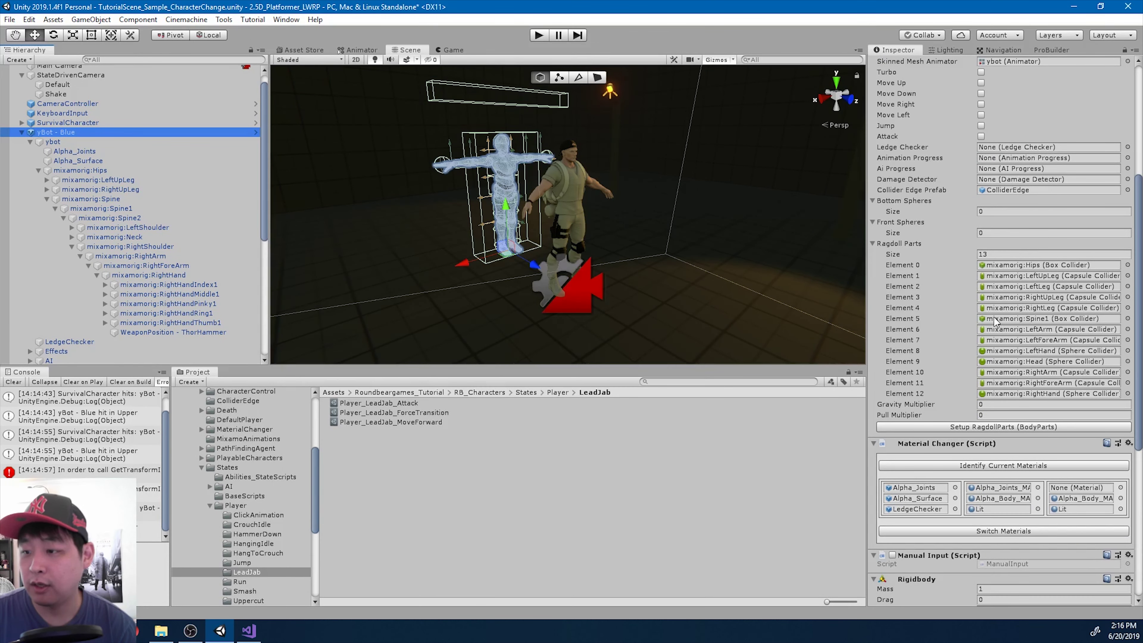
pyautogui.scroll(6, 1035, 329)
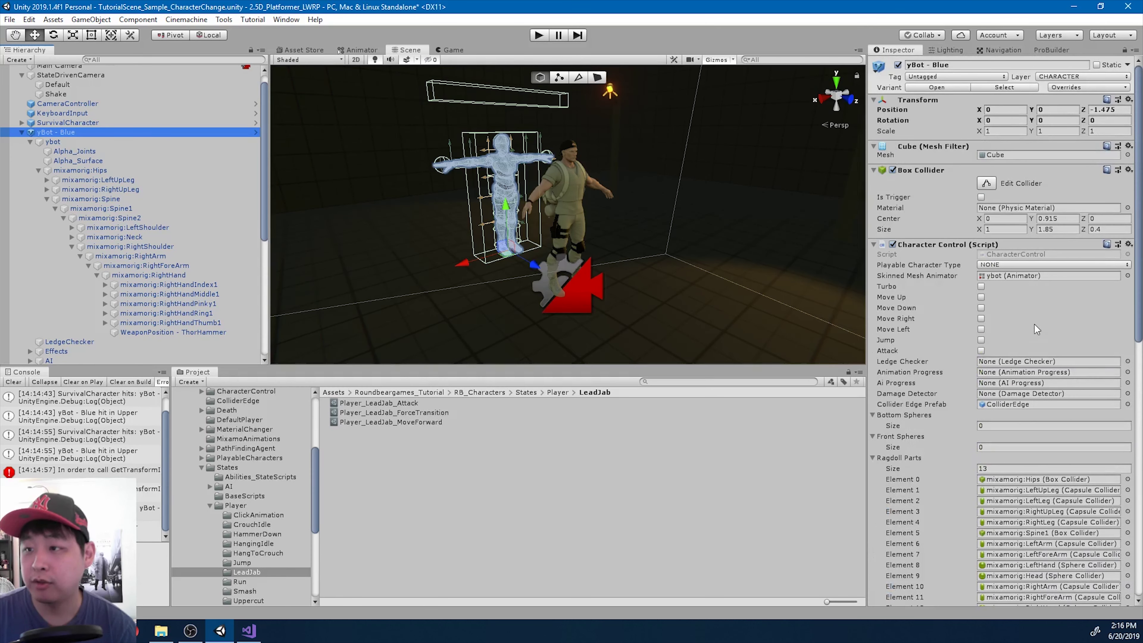
pyautogui.click(1073, 88)
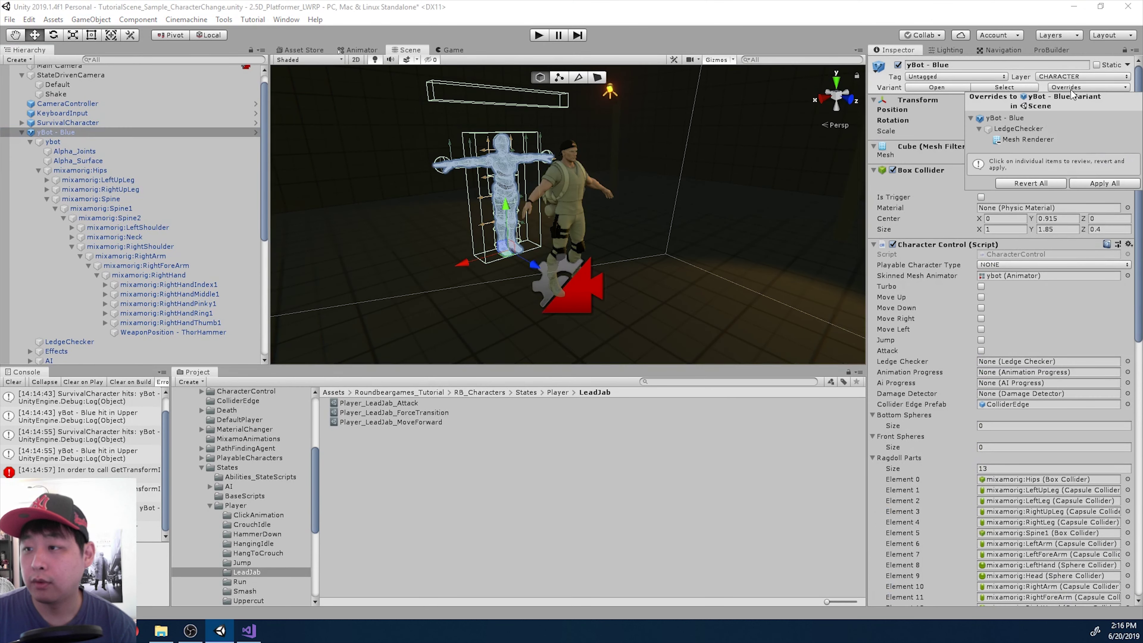
pyautogui.click(1105, 184)
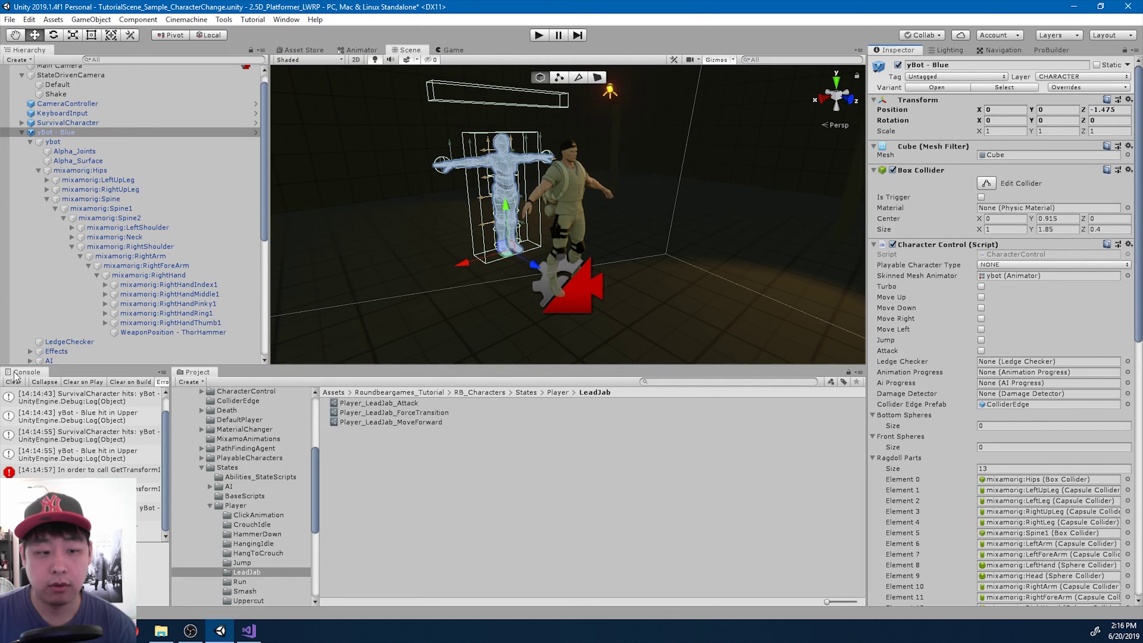
# Clear the console, search the project for "tutorial" and open the TutorialScene_Sample_PathFinding scene
pyautogui.click(13, 382)
pyautogui.click(22, 132)
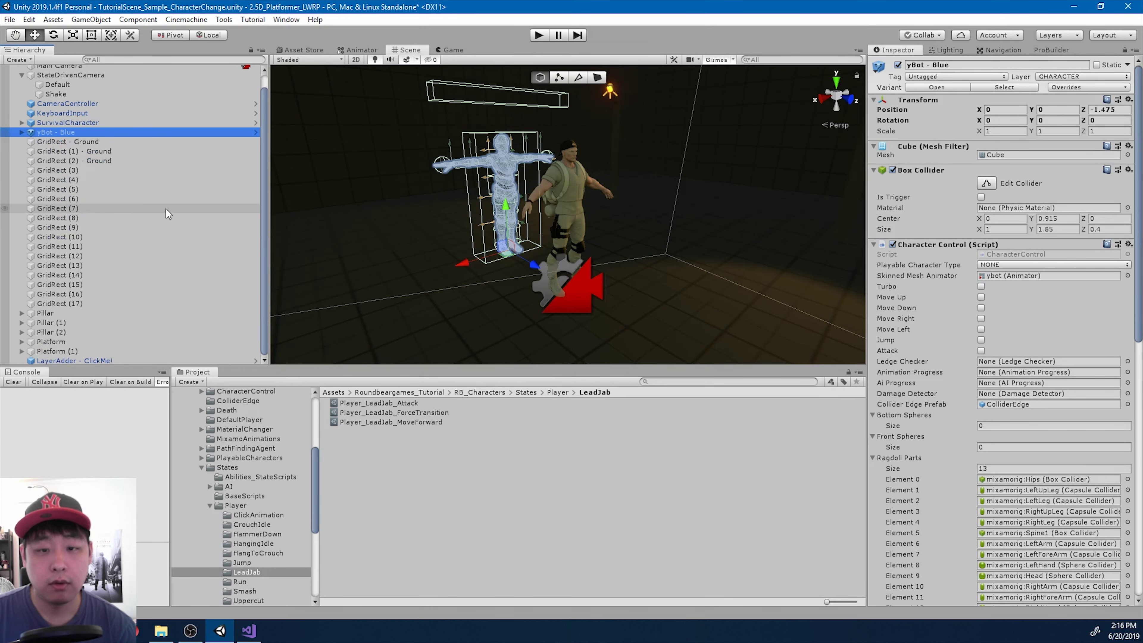
pyautogui.click(685, 382)
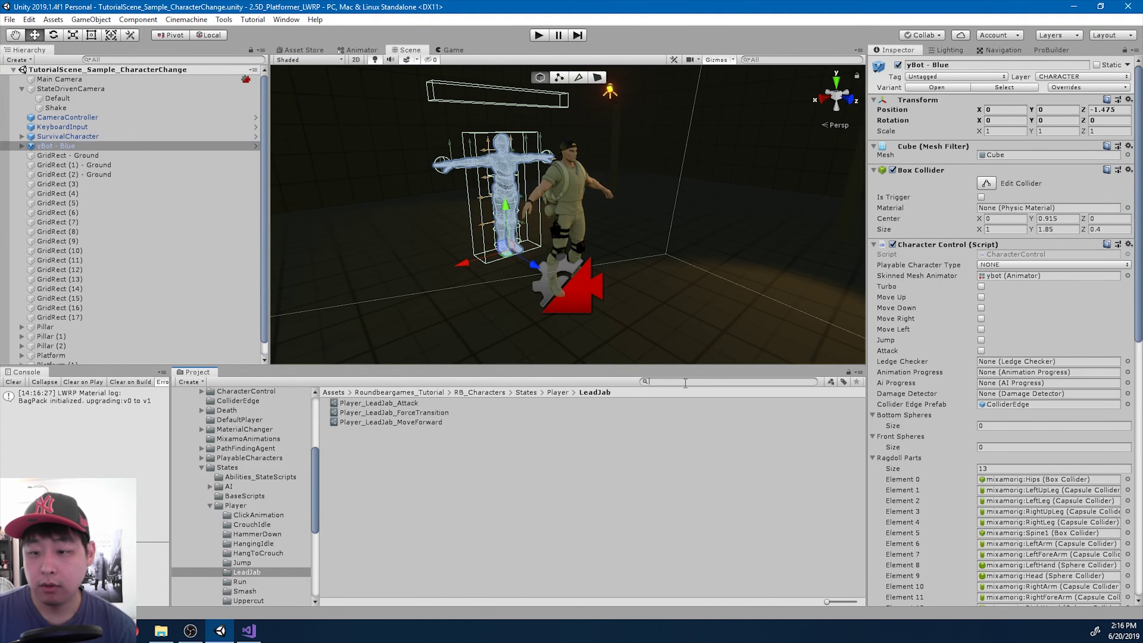
pyautogui.write('tutorial')
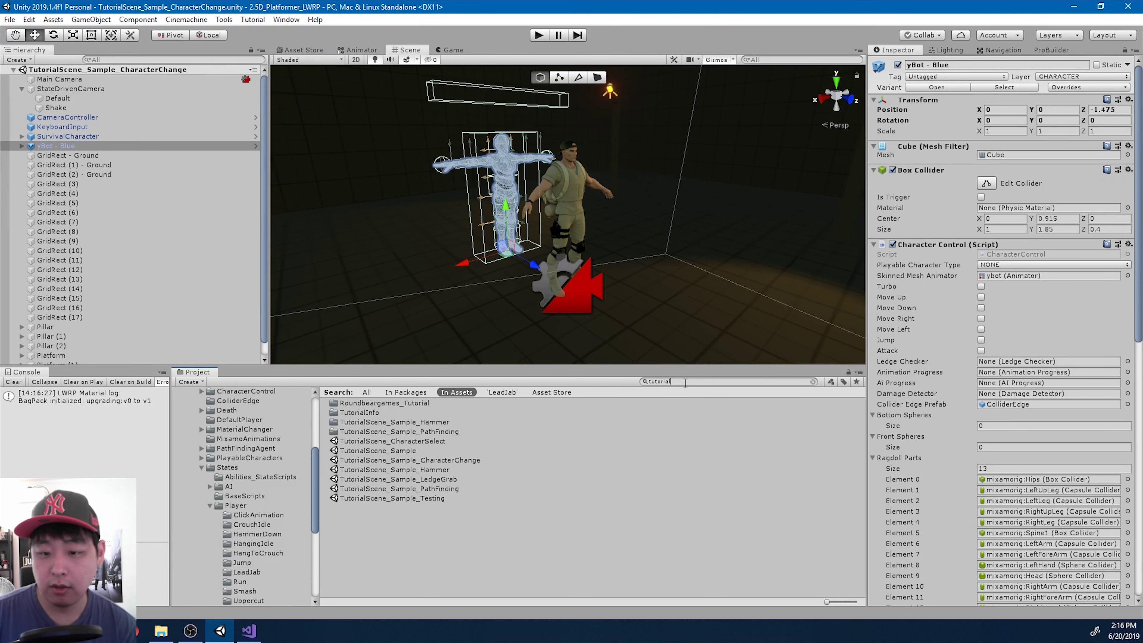
pyautogui.doubleClick(453, 489)
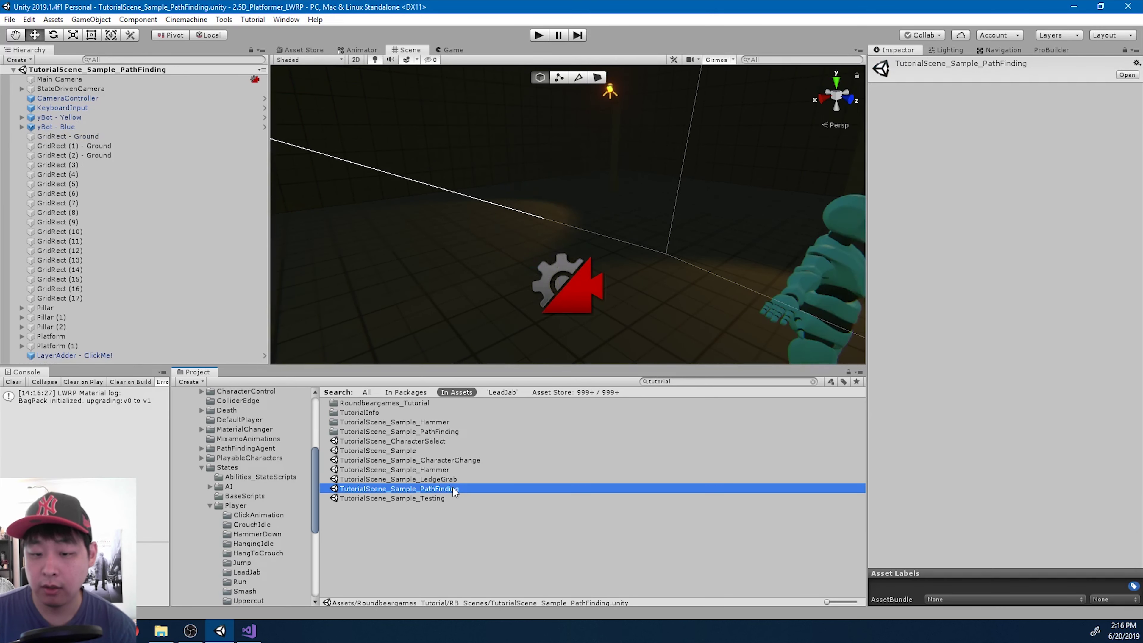
# Remove the Mesh Renderer component from yBot - Yellow's LedgeChecker in the path-finding scene
pyautogui.keyDown('alt'); pyautogui.moveTo(681, 238); pyautogui.dragTo(817, 210); pyautogui.keyUp('alt')
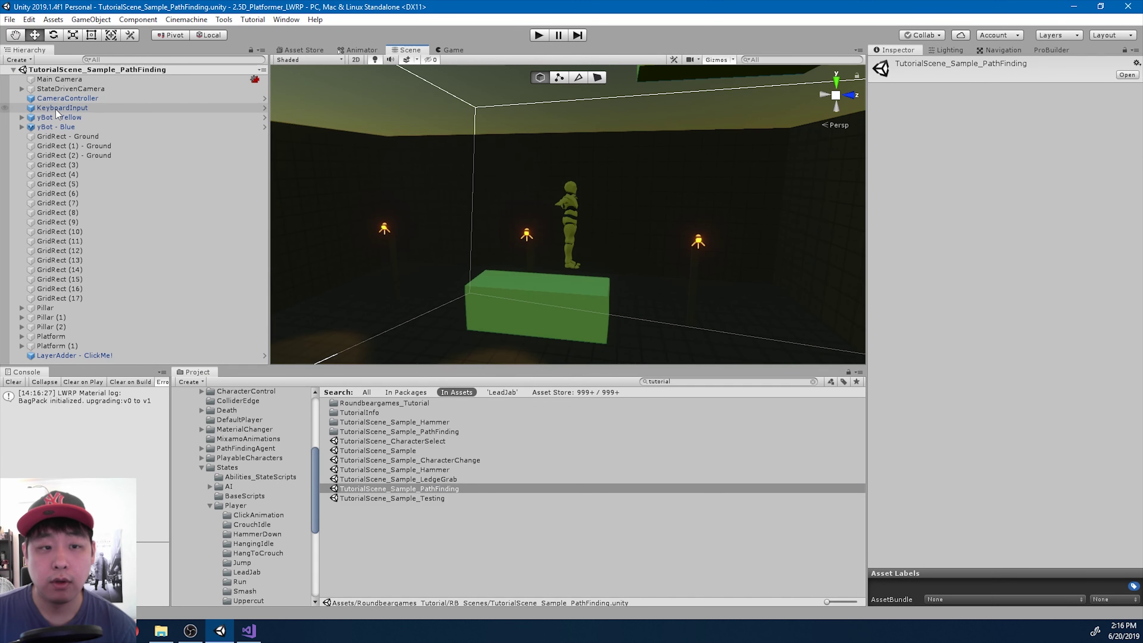
pyautogui.click(81, 118)
pyautogui.scroll(-10, 1008, 315)
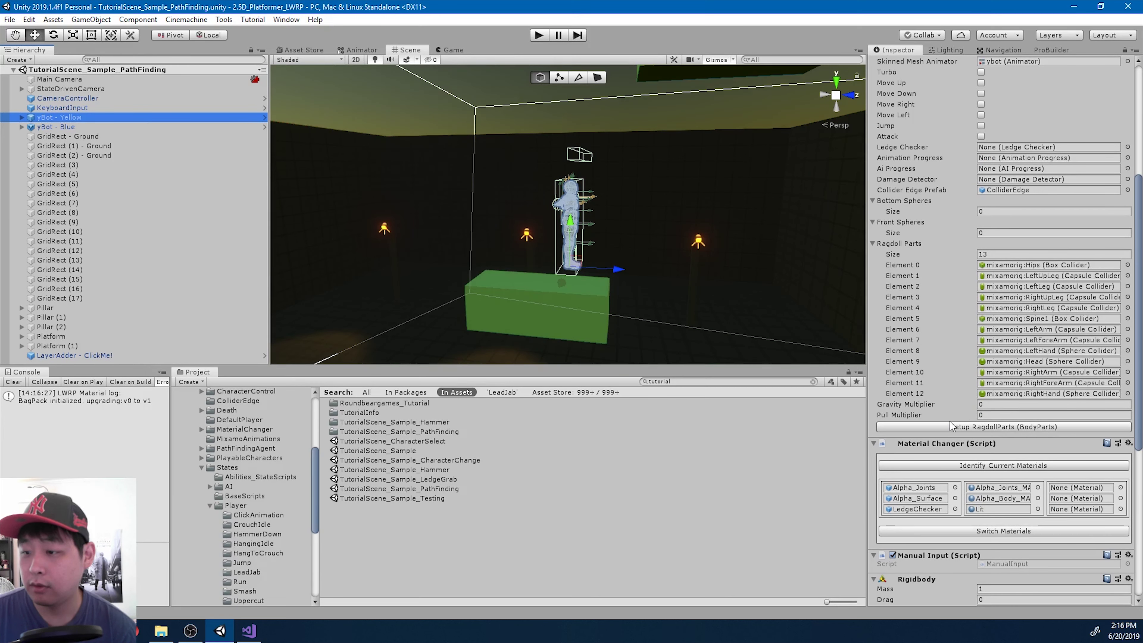
pyautogui.scroll(-3, 953, 421)
pyautogui.doubleClick(929, 405)
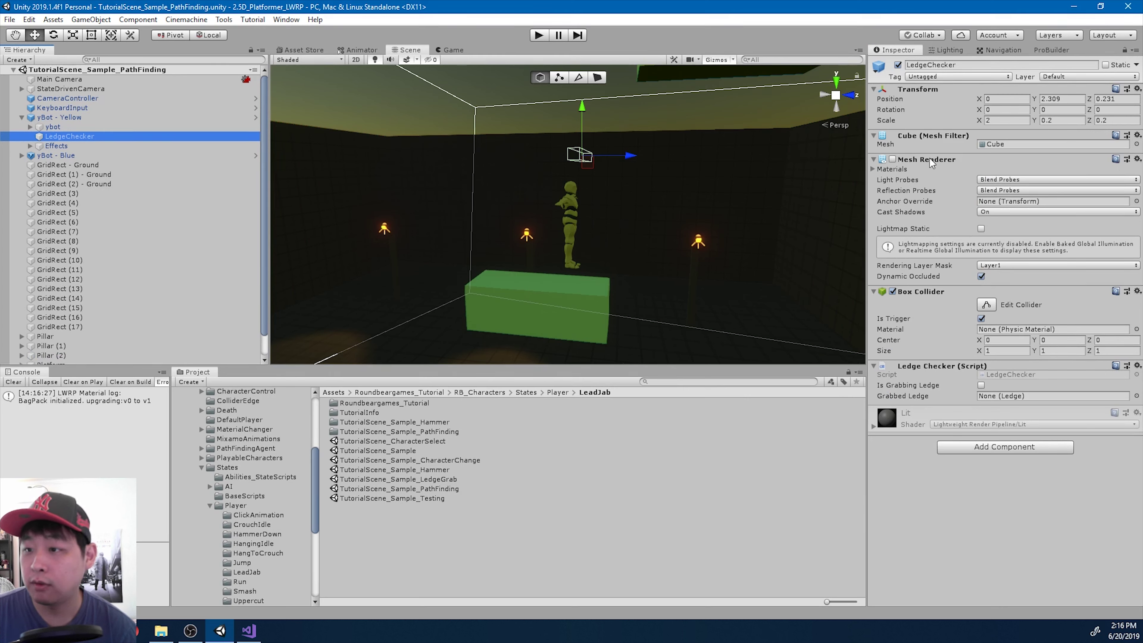
pyautogui.rightClick(930, 163)
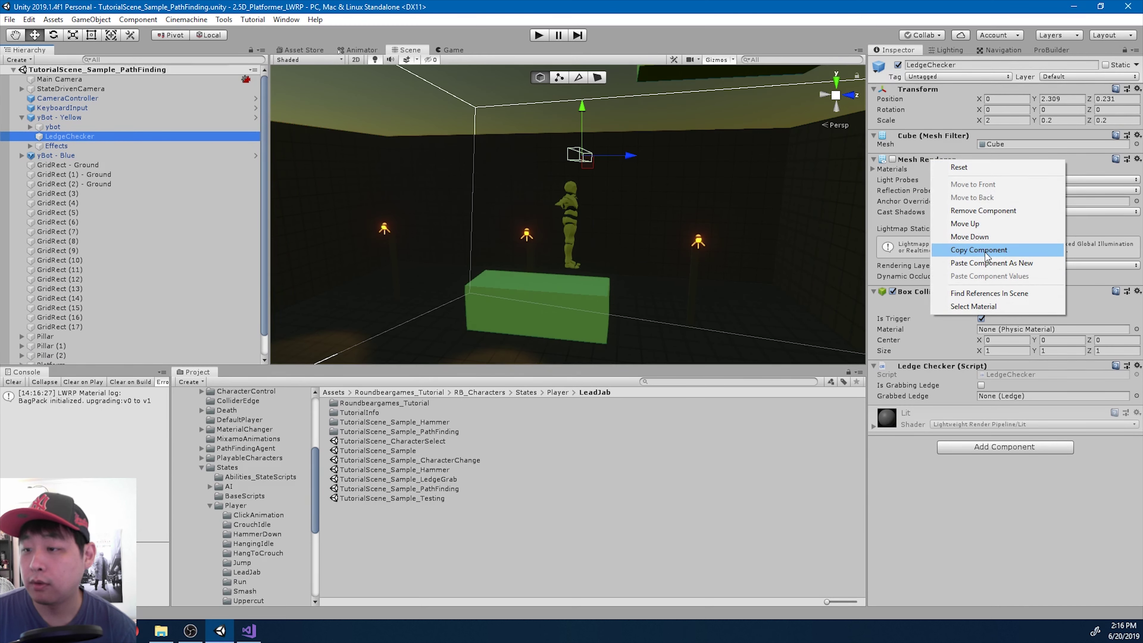
pyautogui.click(986, 211)
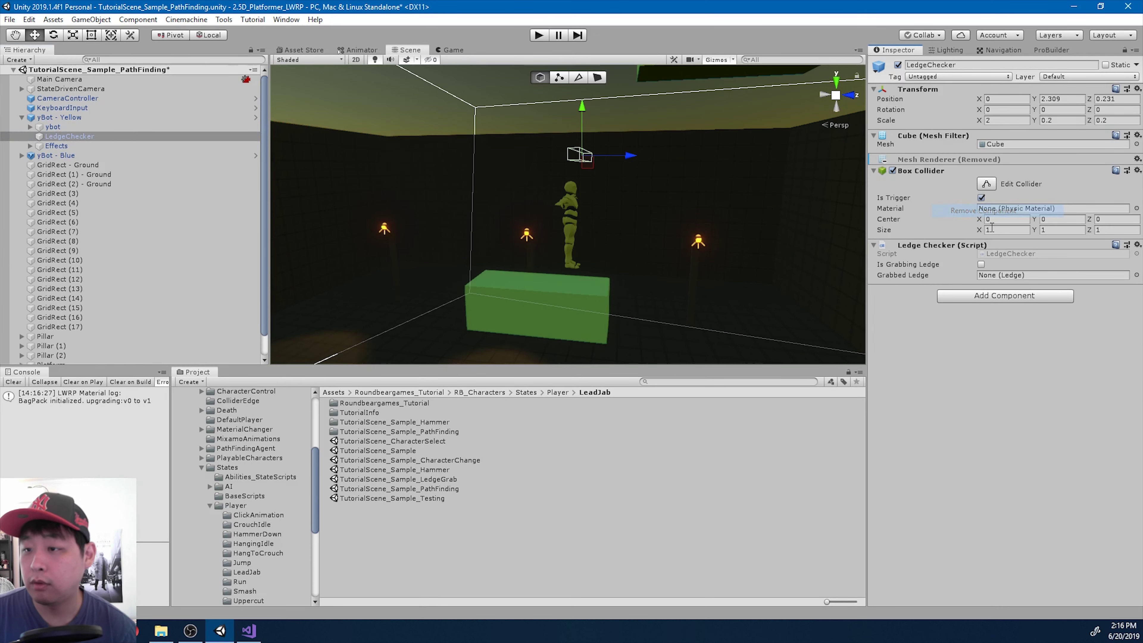
# Apply all prefab overrides of yBot - Yellow and of yBot - Blue in the path-finding scene
pyautogui.click(81, 118)
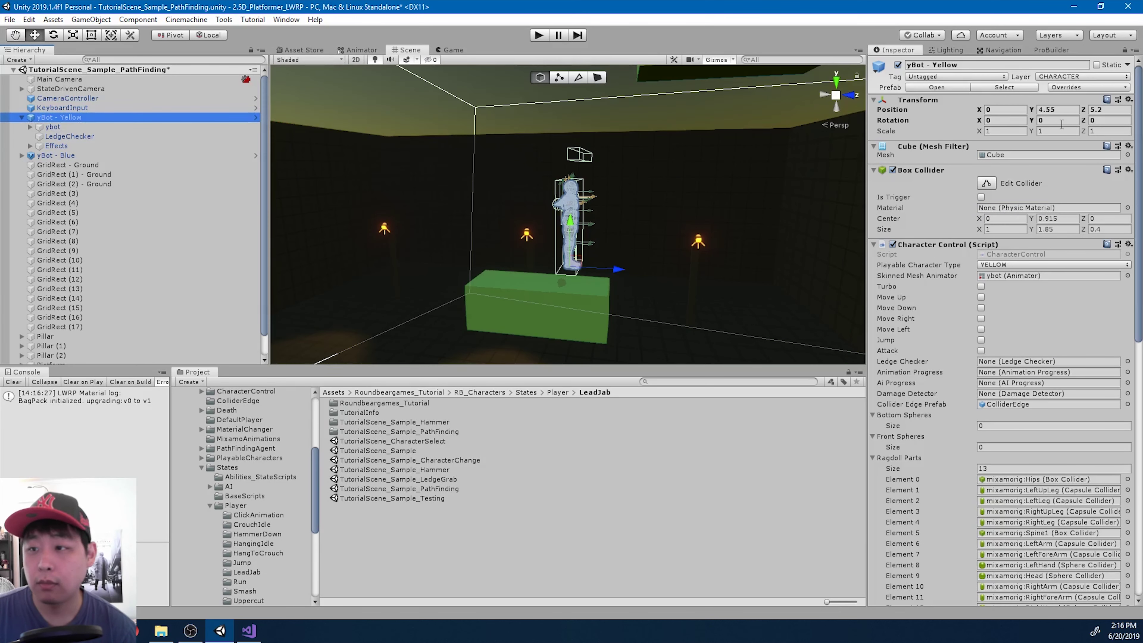
pyautogui.click(1098, 199)
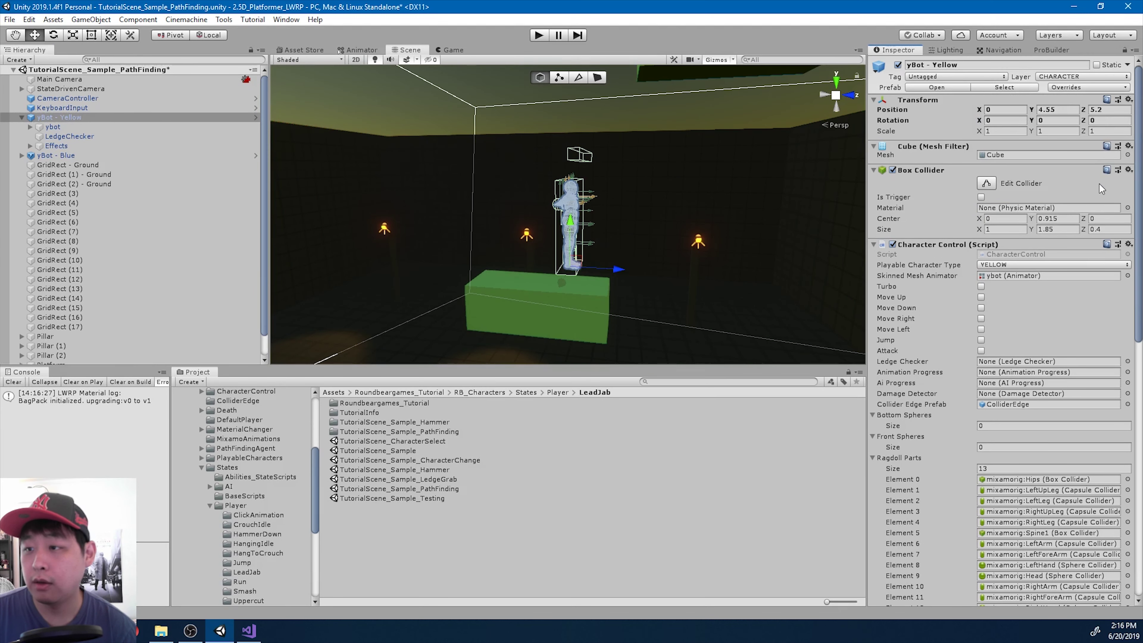
pyautogui.click(82, 157)
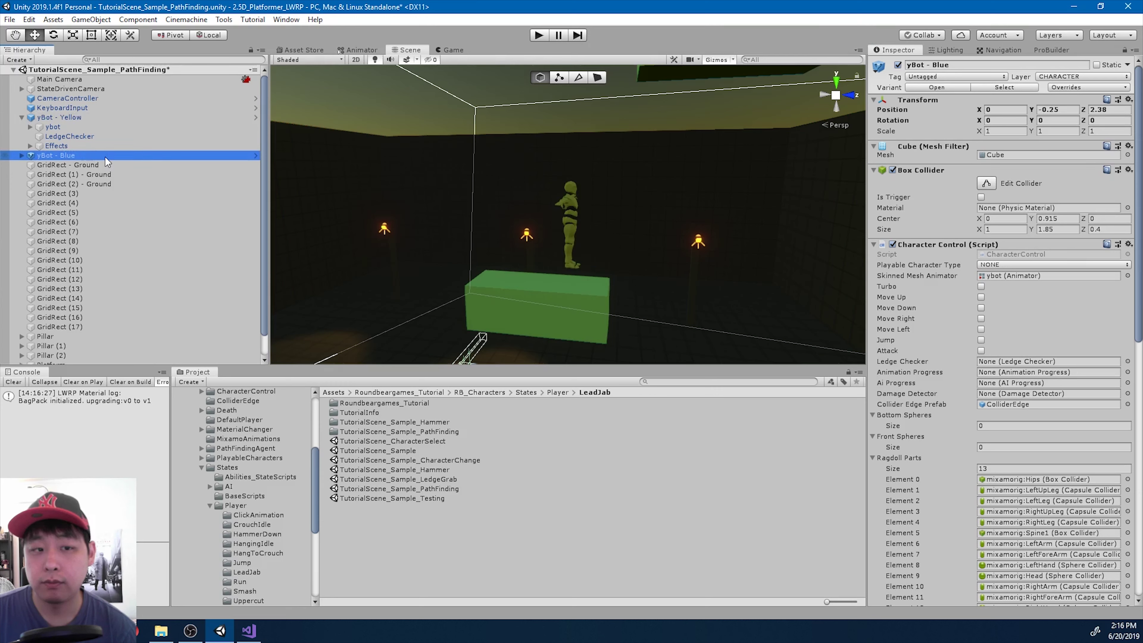
pyautogui.click(1067, 87)
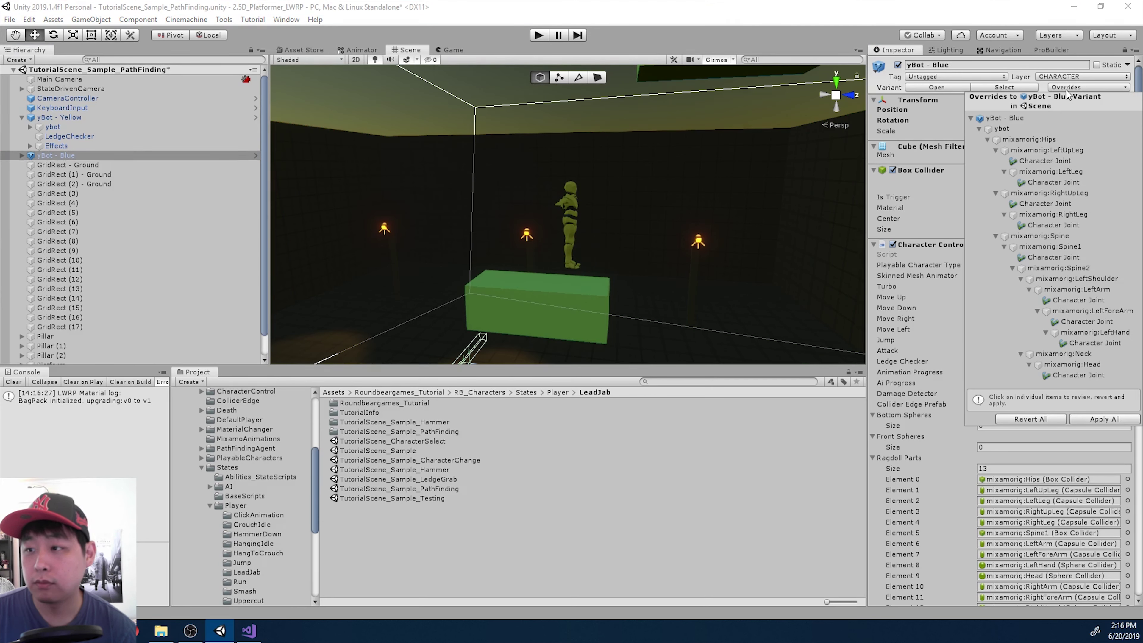
pyautogui.click(1100, 420)
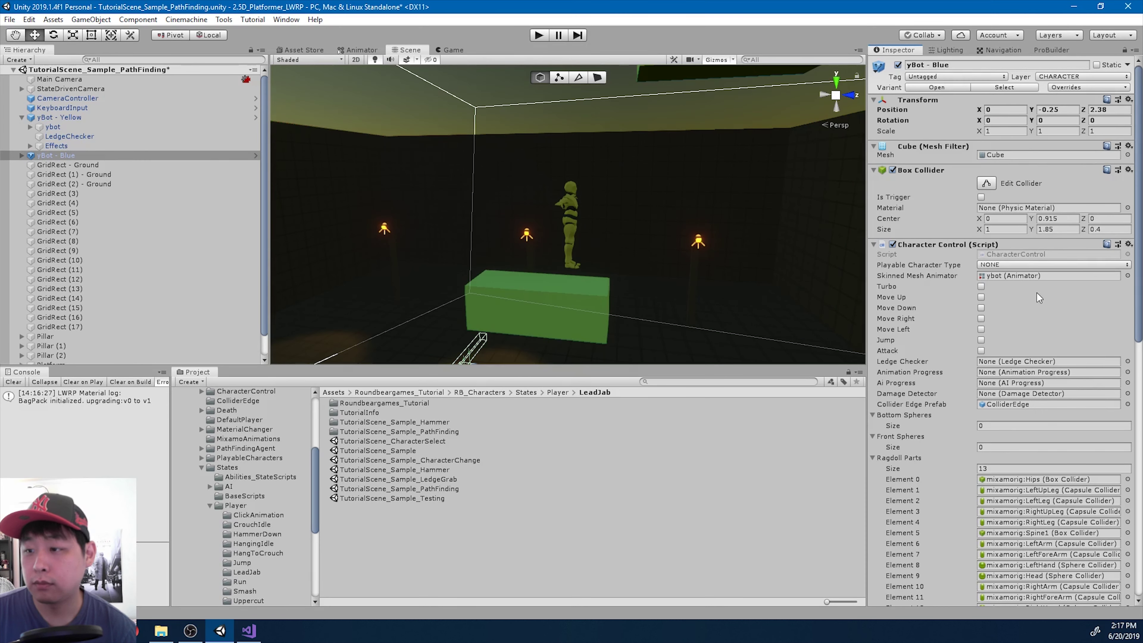
# Examine yBot - Blue's Material Changer entries and the components on its LedgeChecker
pyautogui.scroll(-10, 1037, 294)
pyautogui.scroll(10, 1037, 291)
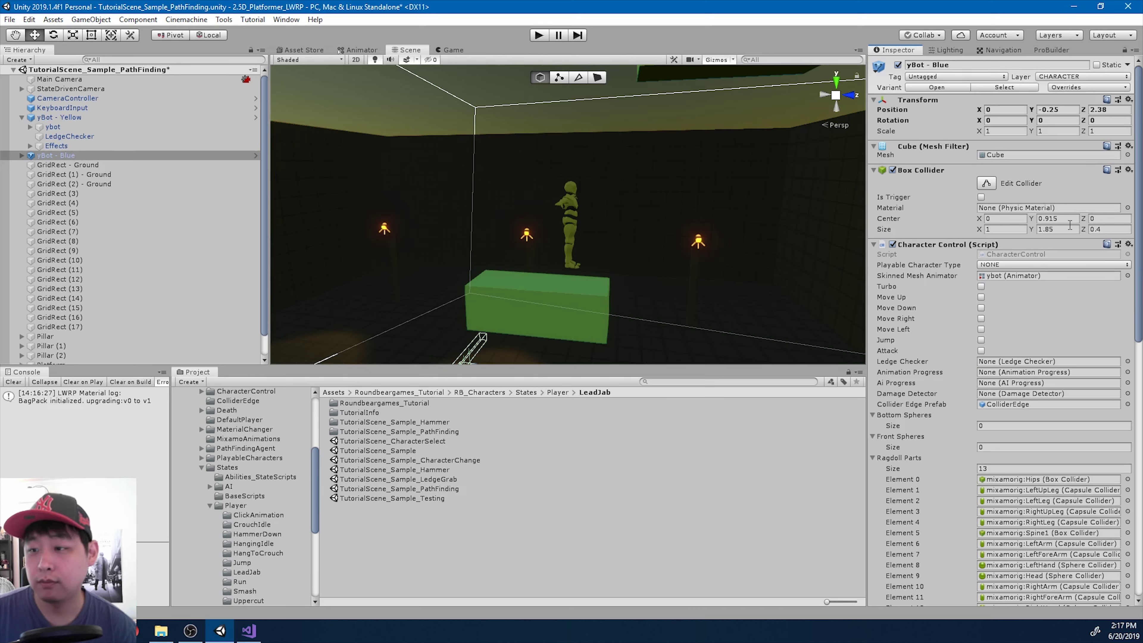
pyautogui.scroll(-13, 1016, 261)
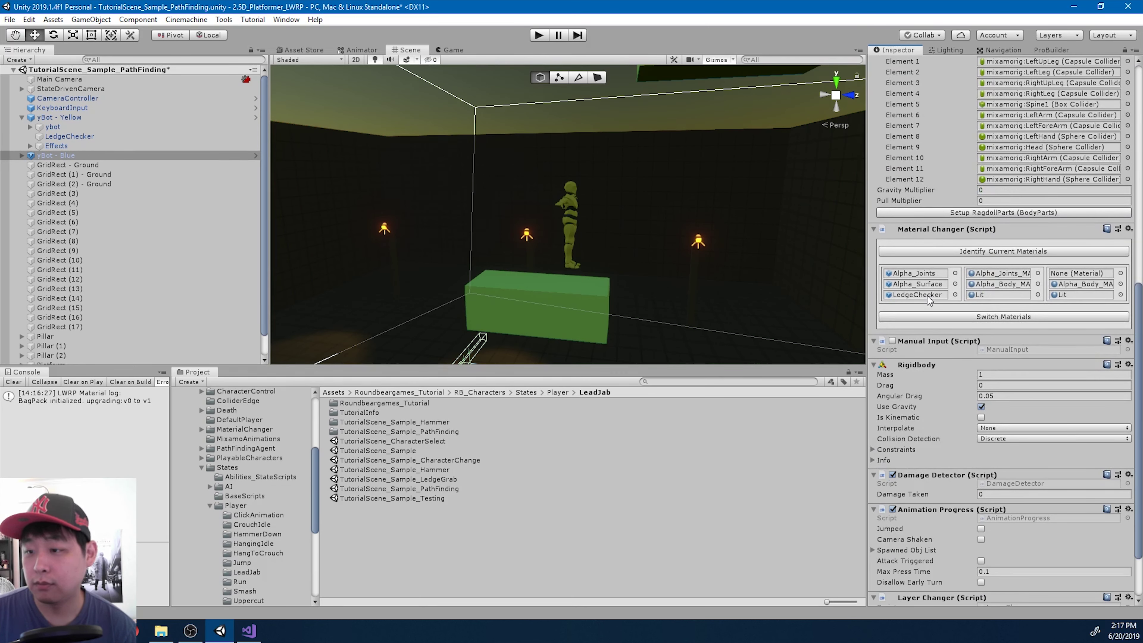
pyautogui.click(927, 295)
pyautogui.click(85, 174)
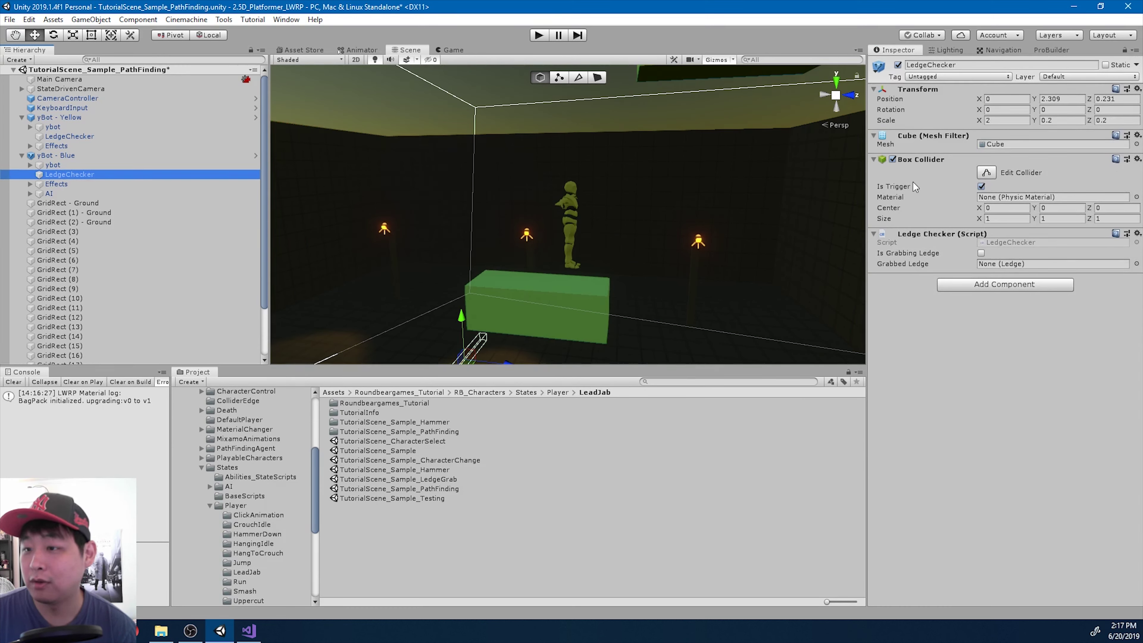
pyautogui.rightClick(914, 161)
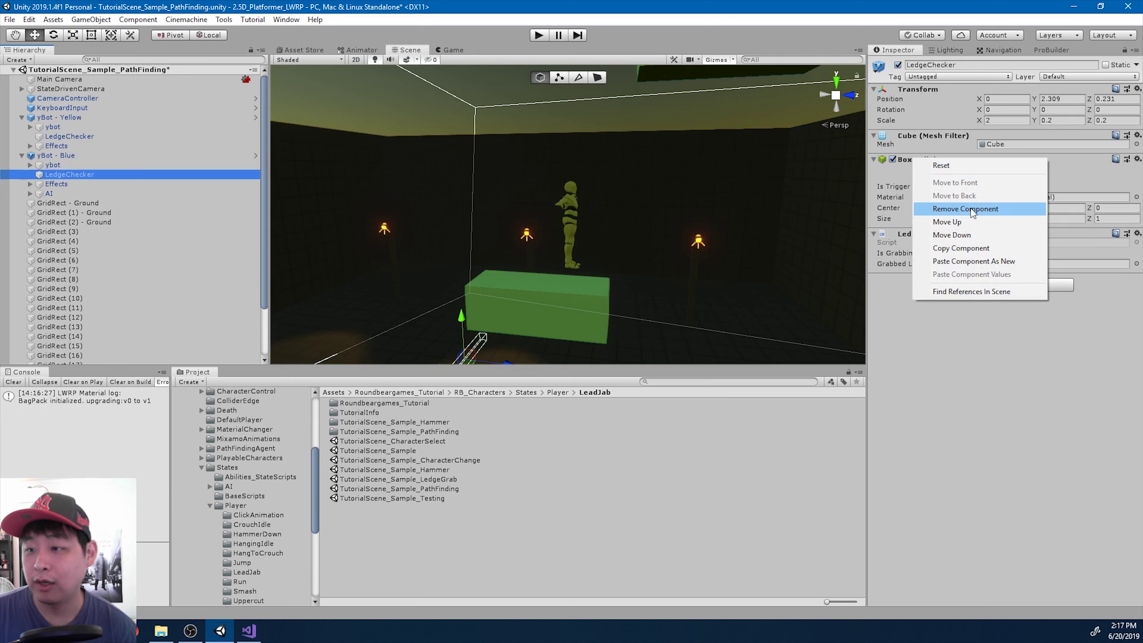
pyautogui.click(1012, 372)
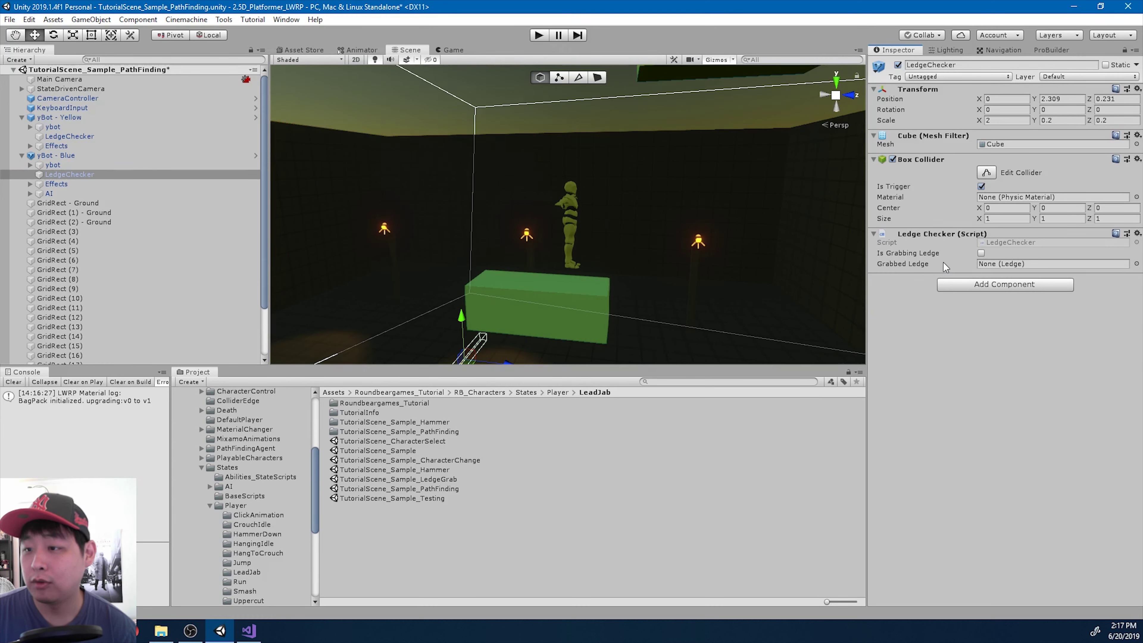
pyautogui.click(70, 174)
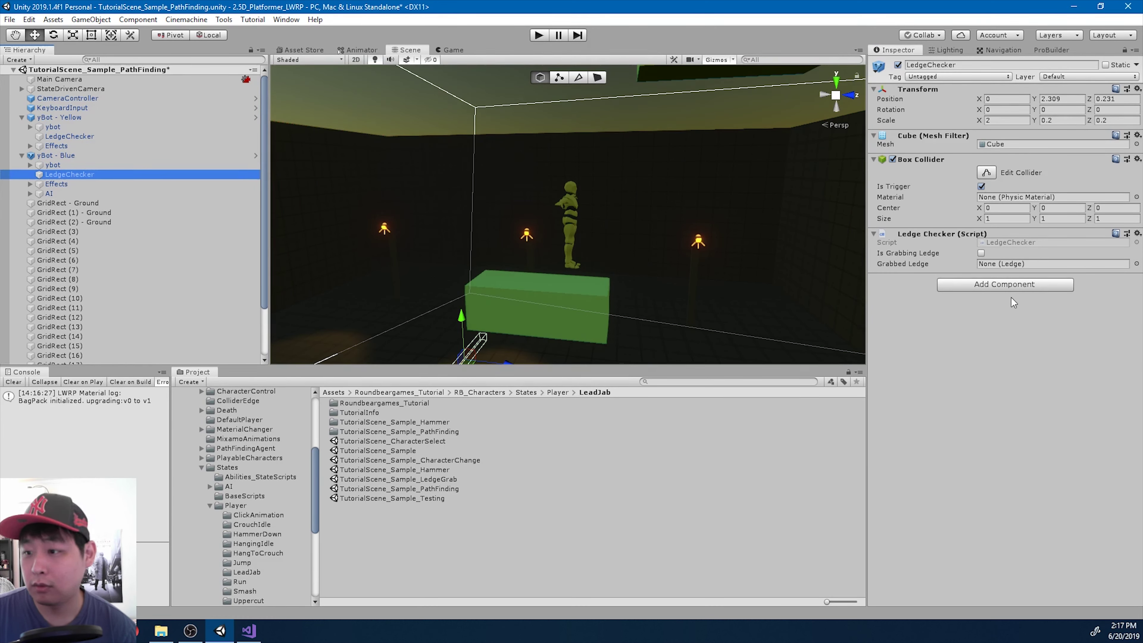
# Re-identify the current materials in yBot - Blue's Material Changer
pyautogui.press('Up')
pyautogui.press('Up')
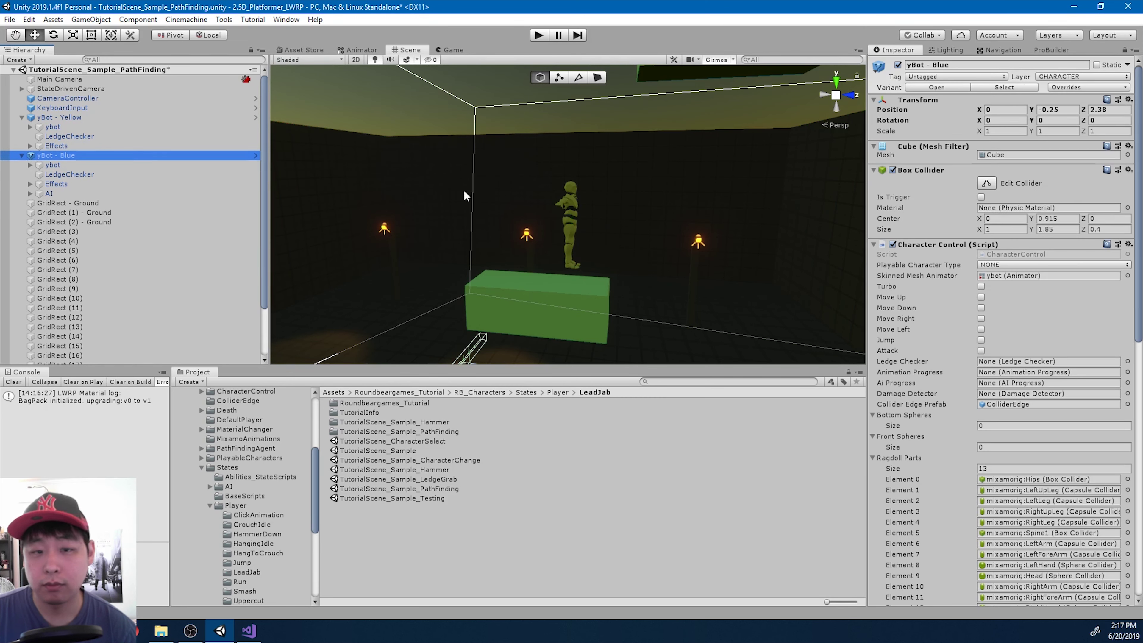
pyautogui.scroll(-10, 1038, 319)
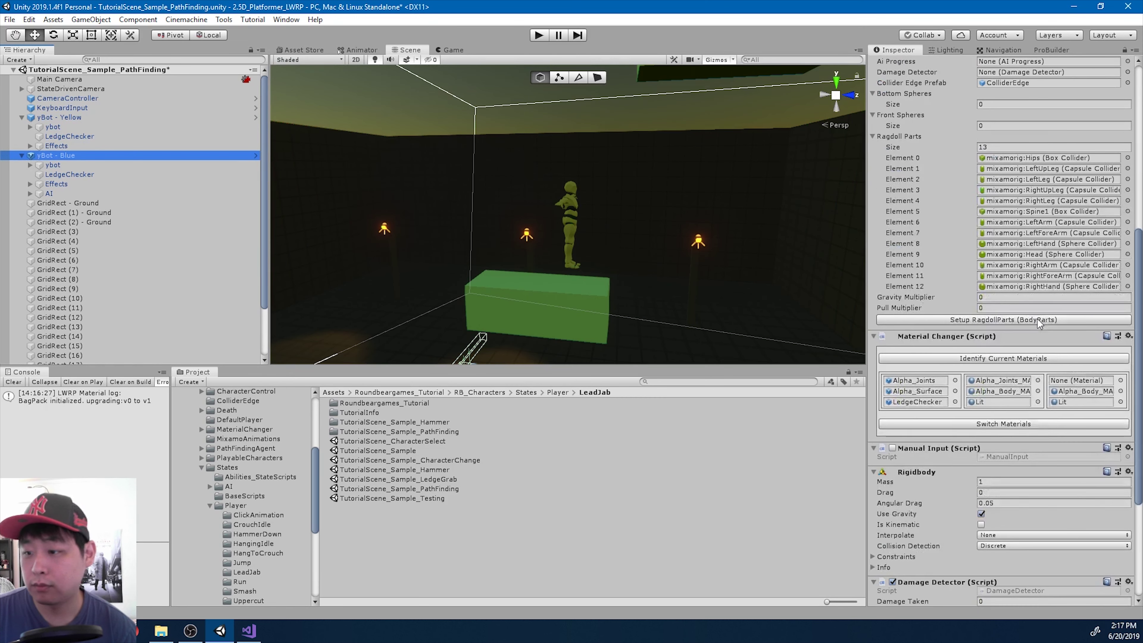
pyautogui.click(986, 358)
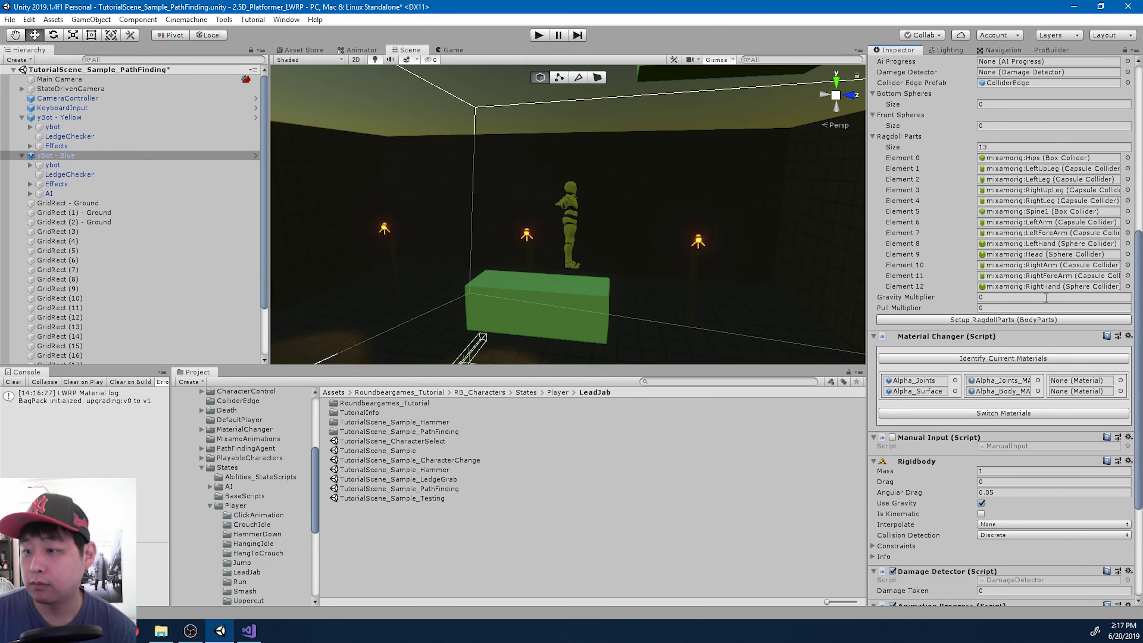
pyautogui.scroll(10, 1046, 298)
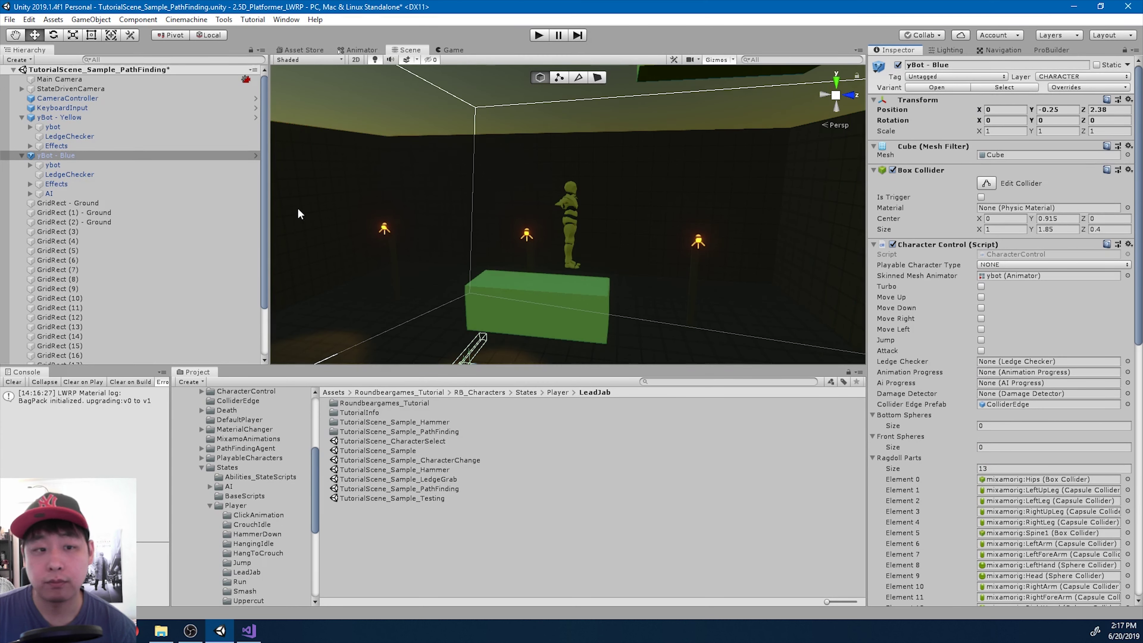
# Check the prefab overrides of yBot - Yellow in the path-finding scene
pyautogui.click(90, 118)
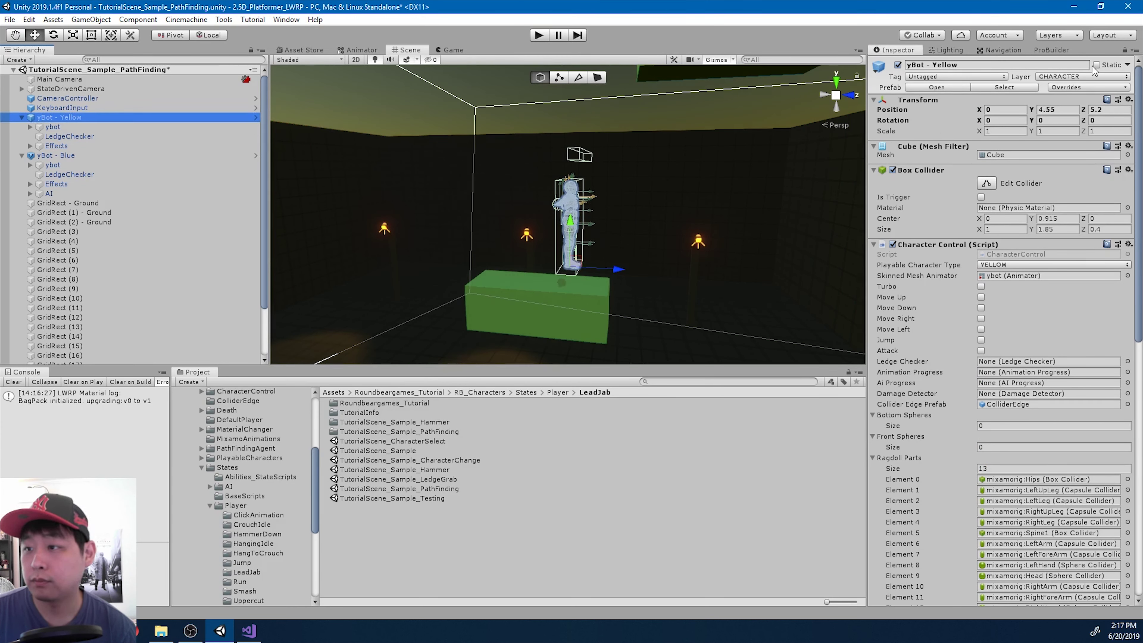
pyautogui.click(1082, 88)
pyautogui.click(989, 132)
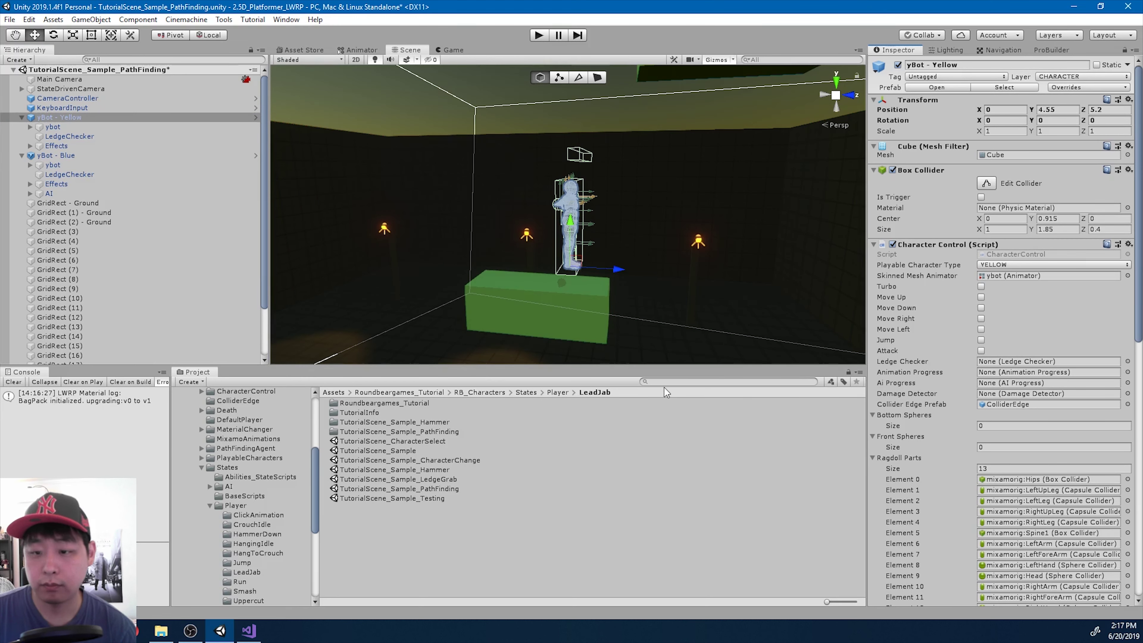
# Save the path-finding scene, play-test yBot - Yellow attacking yBot - Blue, and stop the game
pyautogui.click(684, 381)
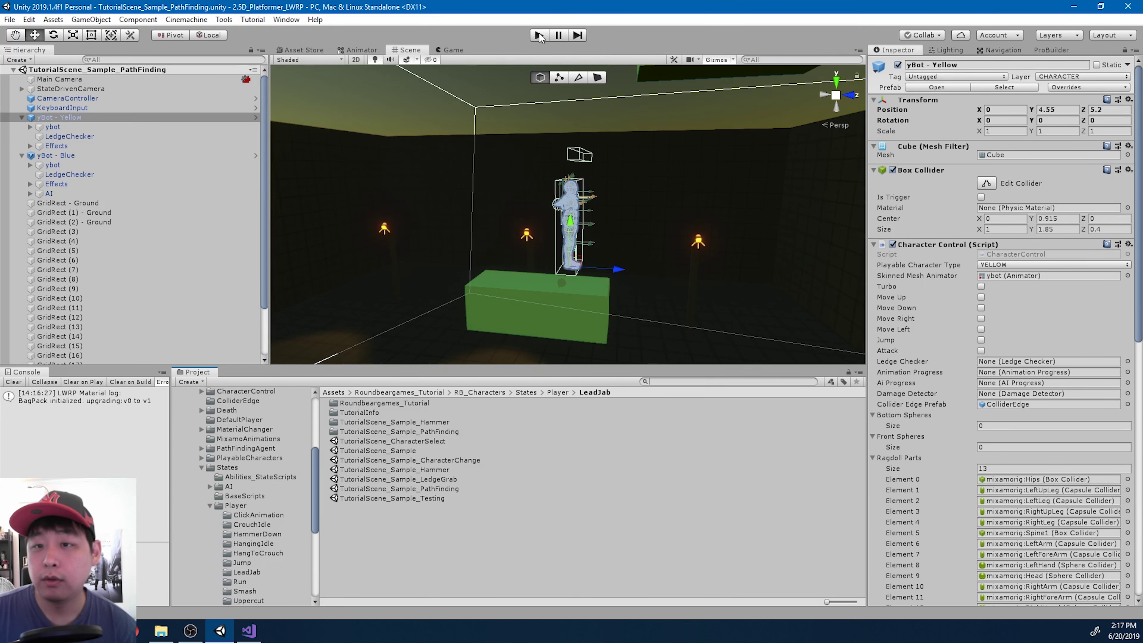
pyautogui.click(539, 35)
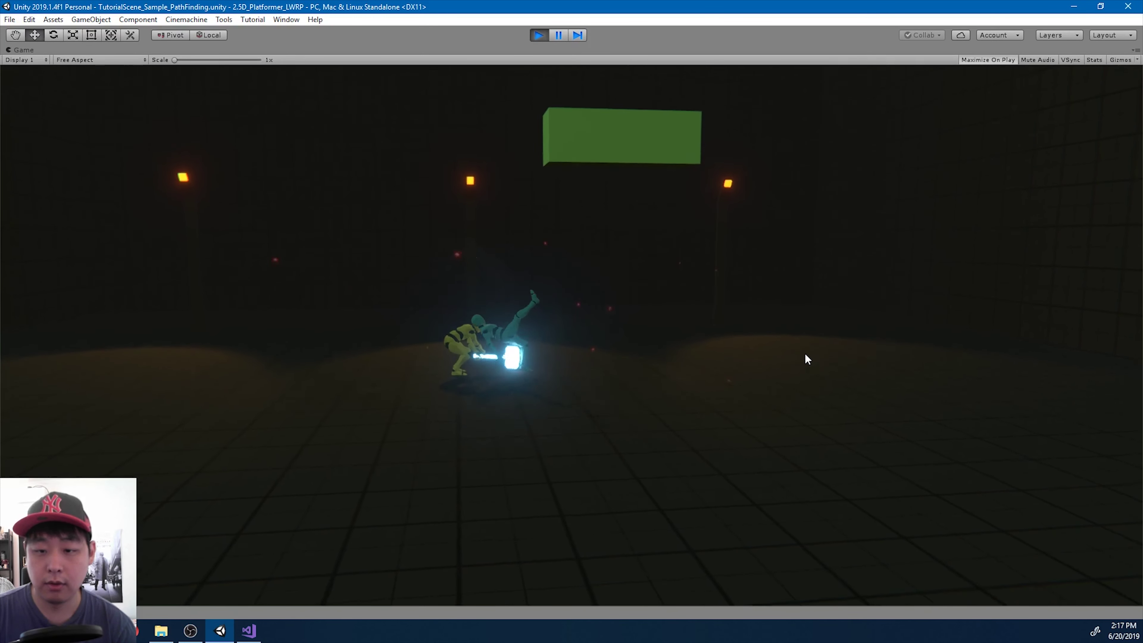
pyautogui.click(540, 35)
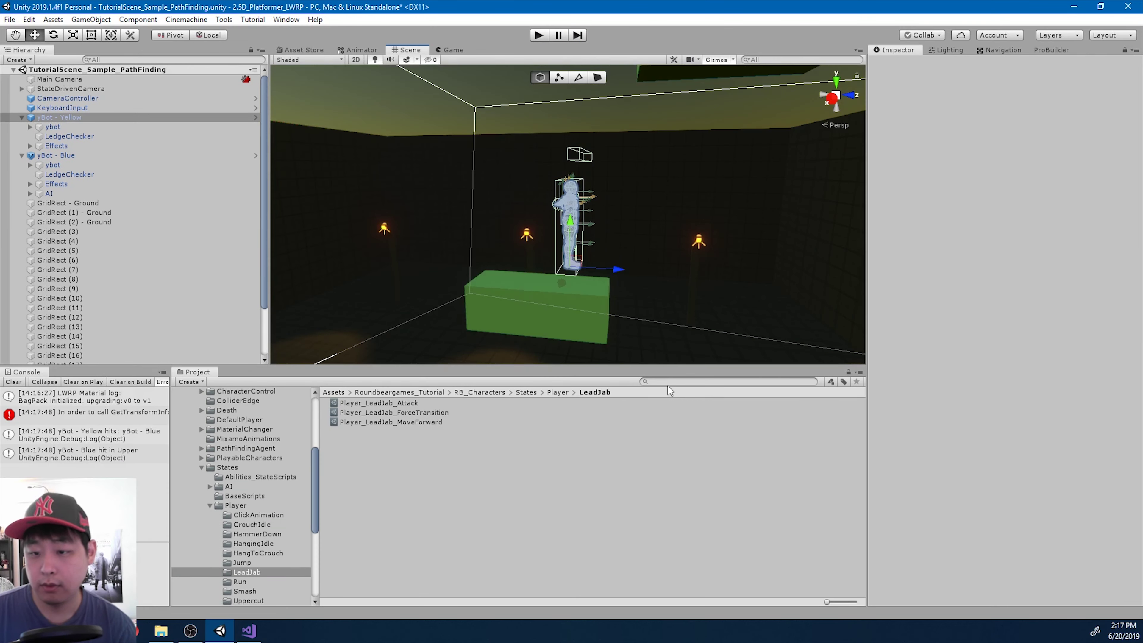
# Search the project for "tutorial" and open the TutorialScene_Sample_CharacterChange scene, saving the changes to the path-finding scene
pyautogui.write('tutorial')
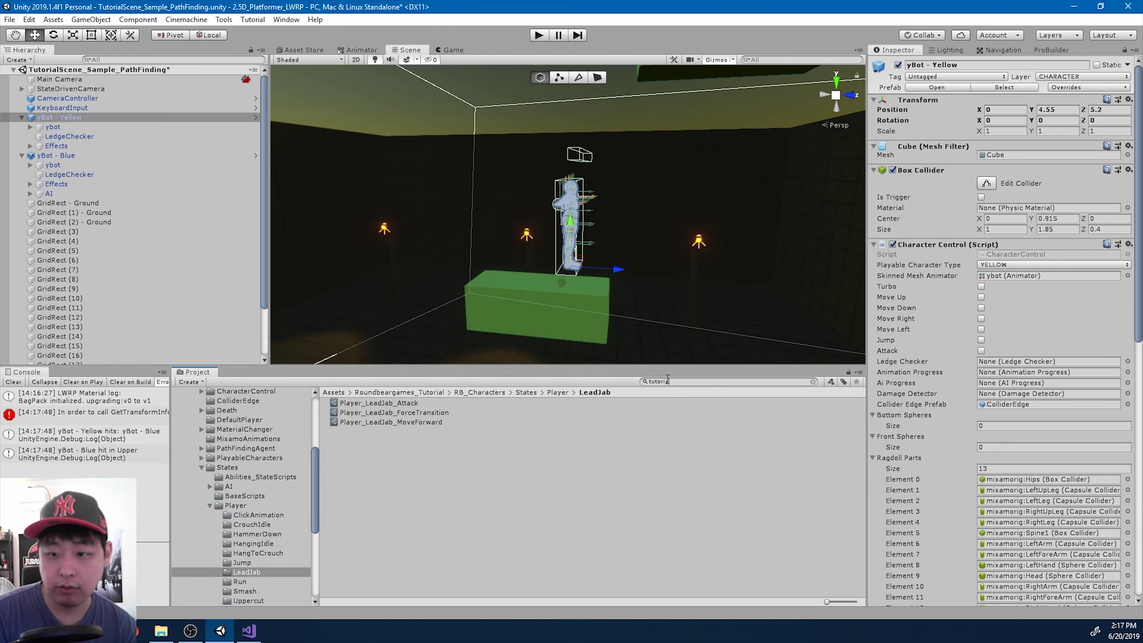
pyautogui.press('Down')
pyautogui.press('Down')
pyautogui.press('Down')
pyautogui.press('Down')
pyautogui.press('Down')
pyautogui.press('Down')
pyautogui.press('Down')
pyautogui.press('Down')
pyautogui.press('Down')
pyautogui.press('Down')
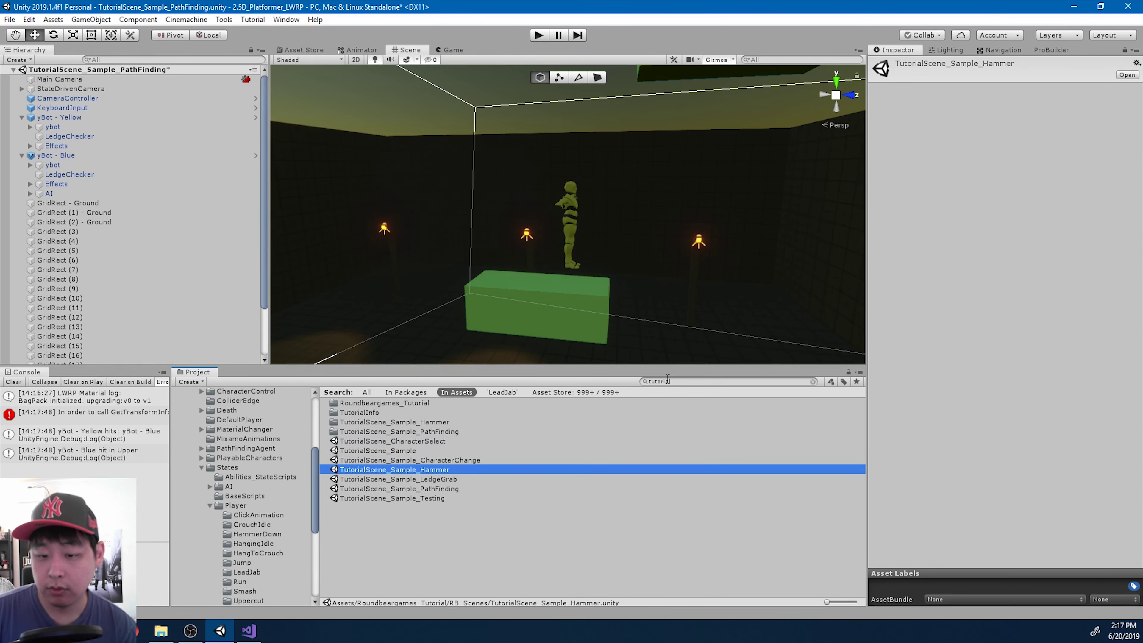
pyautogui.press('Up')
pyautogui.press('Up')
pyautogui.press('Up')
pyautogui.press('Return')
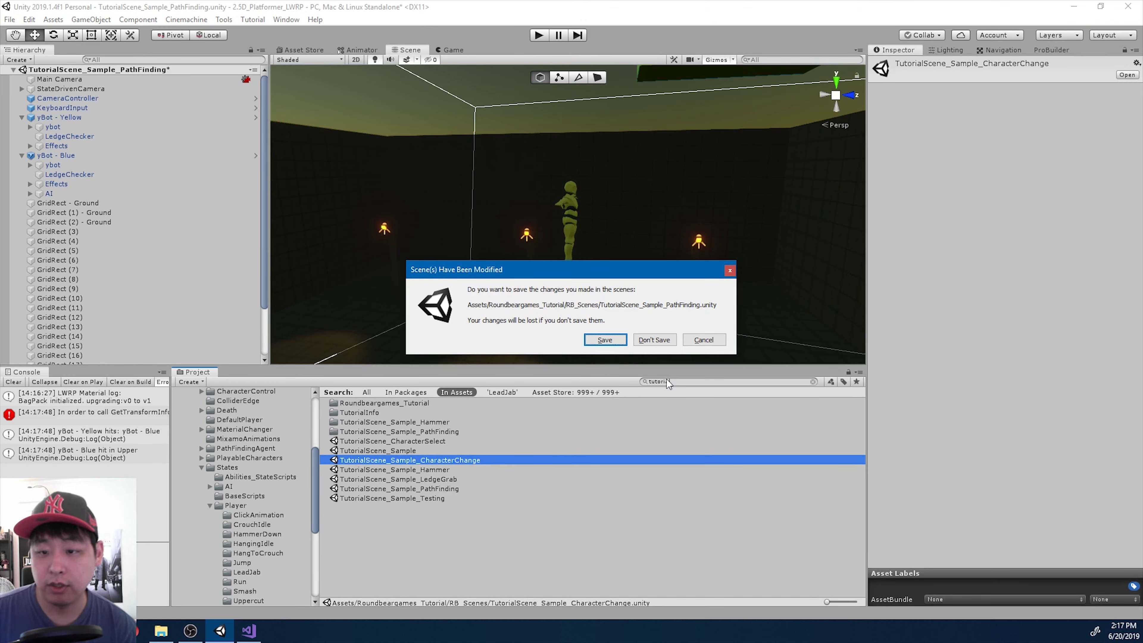
pyautogui.click(610, 342)
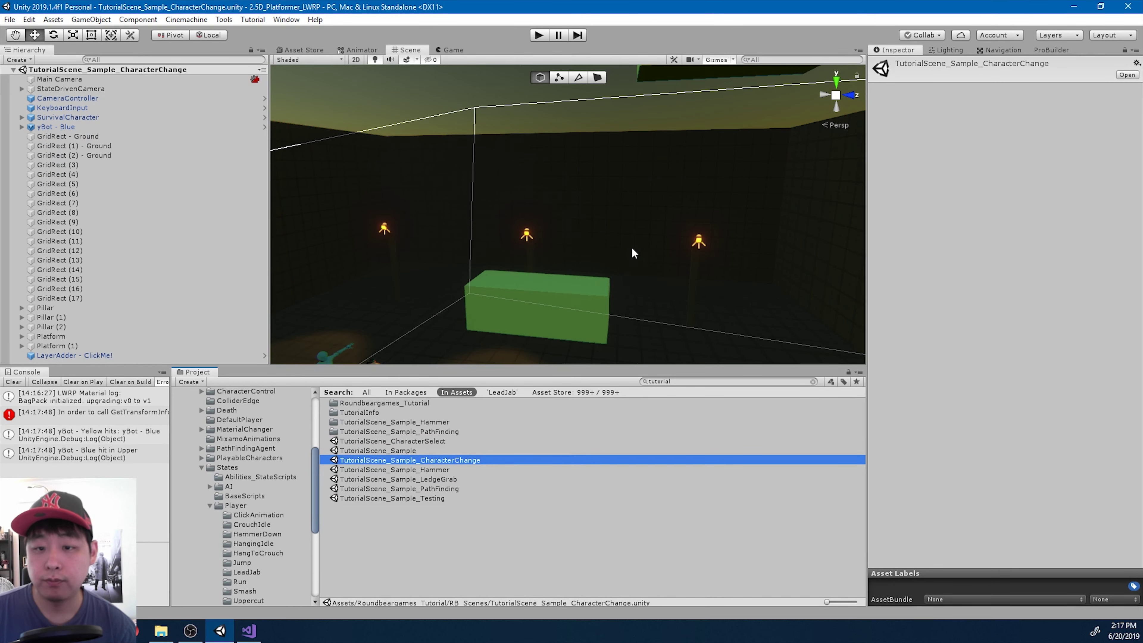
# Clear the console and check the prefab overrides of yBot - Blue and SurvivalCharacter in the character-change scene
pyautogui.press('s')
pyautogui.moveTo(632, 247)
pyautogui.mouseDown(button='right')
pyautogui.moveTo(636, 273)
pyautogui.moveTo(630, 261)
pyautogui.mouseUp(button='right')
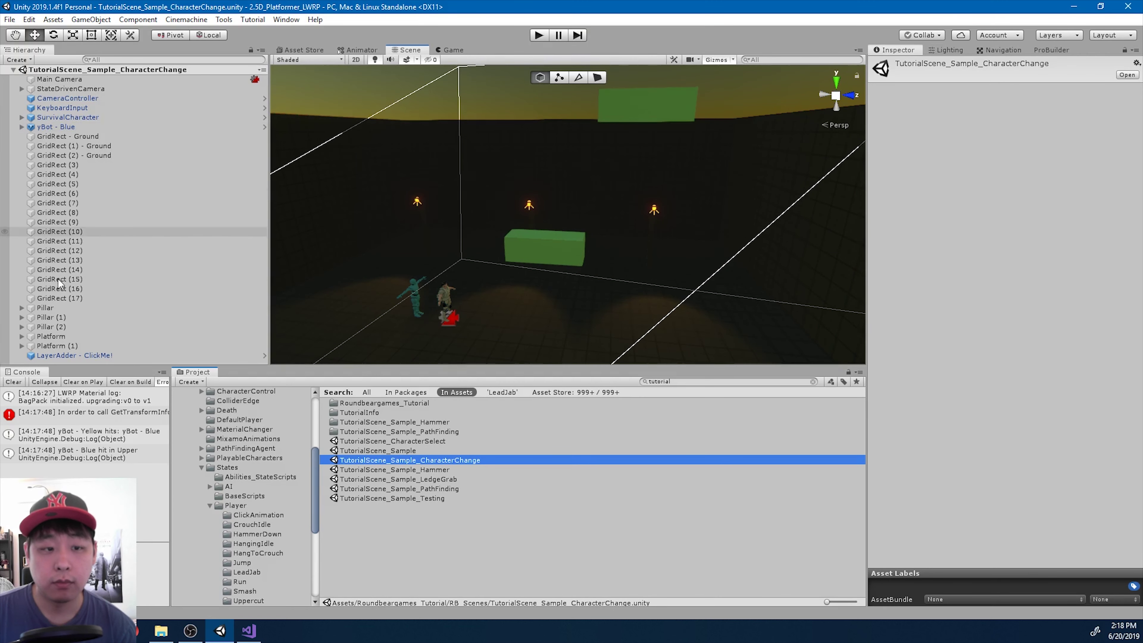
pyautogui.click(14, 382)
pyautogui.click(56, 127)
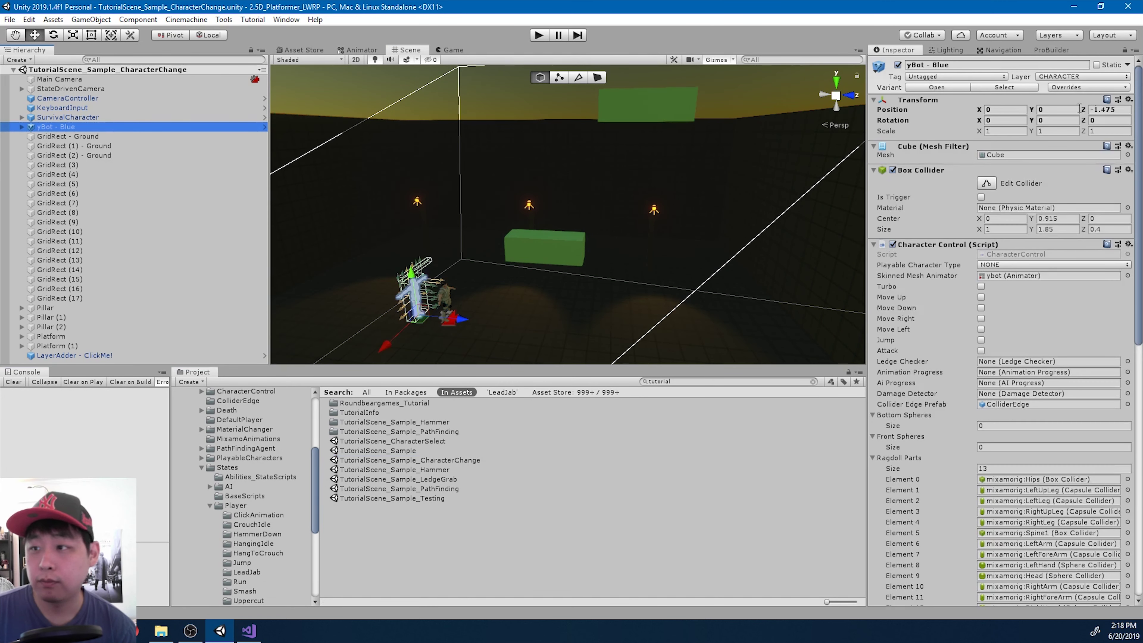
pyautogui.click(120, 118)
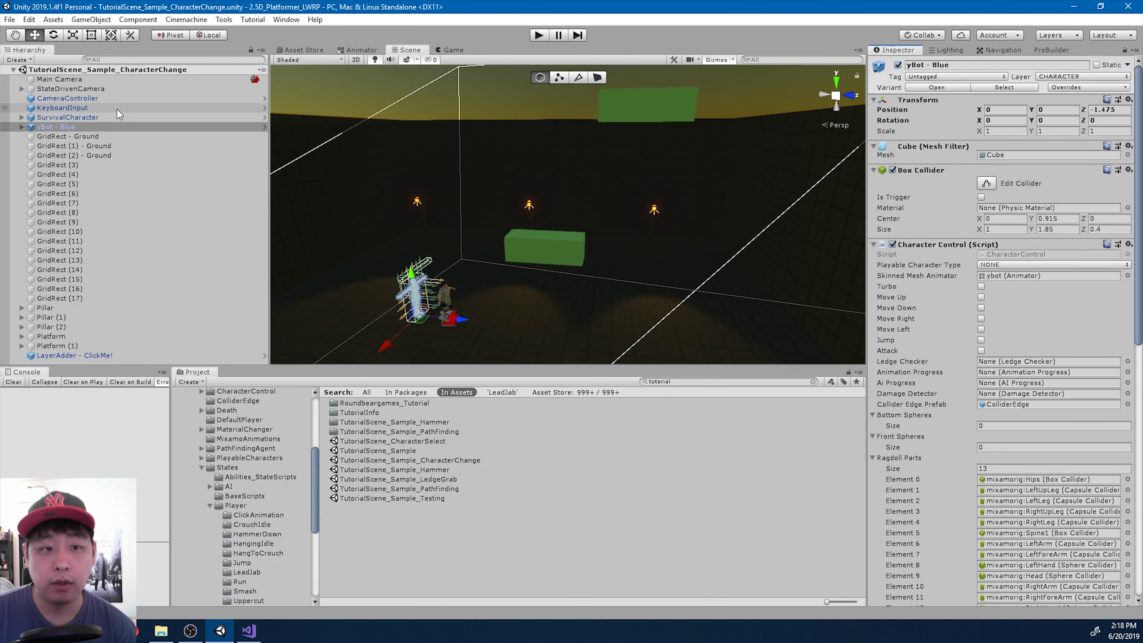
pyautogui.click(1097, 89)
pyautogui.click(1091, 88)
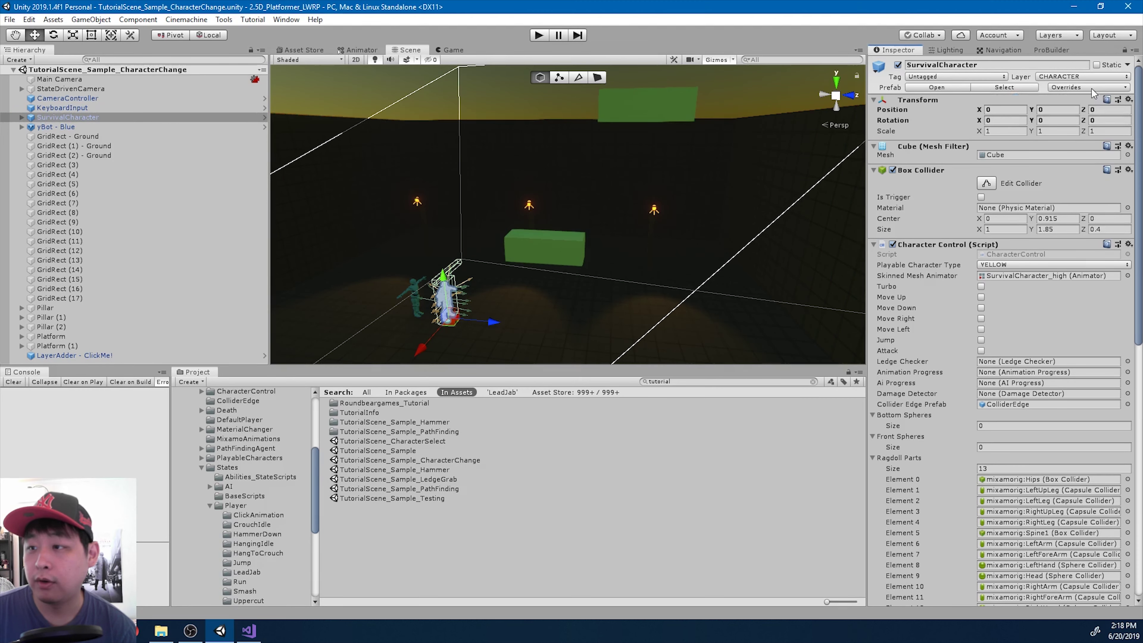
# Play-test the character-change scene, attacking yBot - Blue with SurvivalCharacter and running and jumping around the green platforms
pyautogui.click(538, 35)
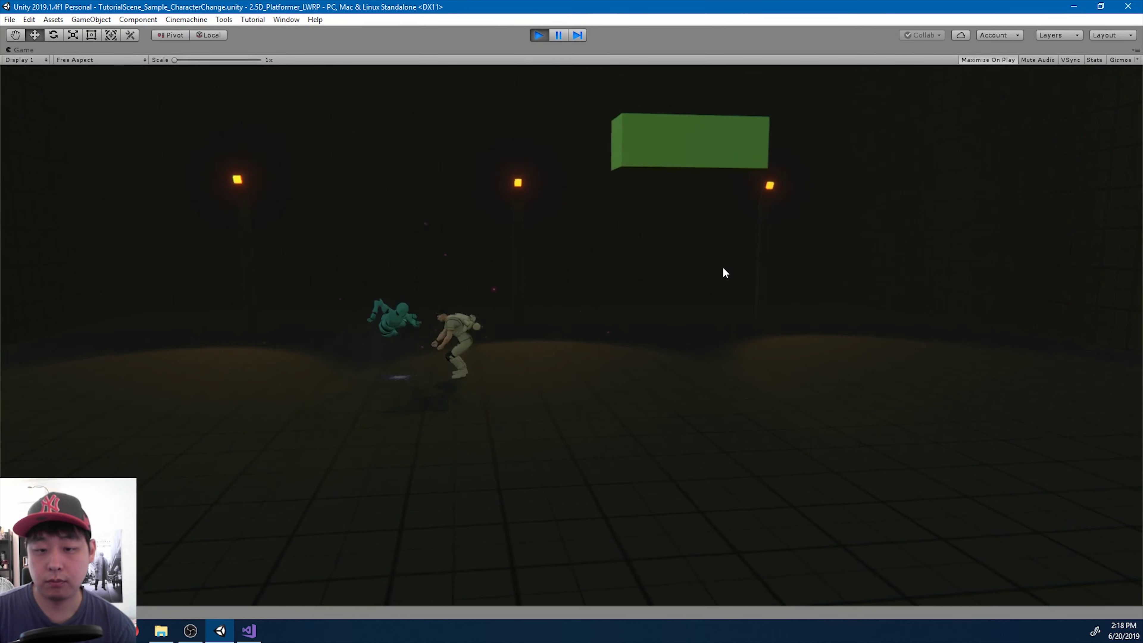
pyautogui.press('d')
pyautogui.press('space')
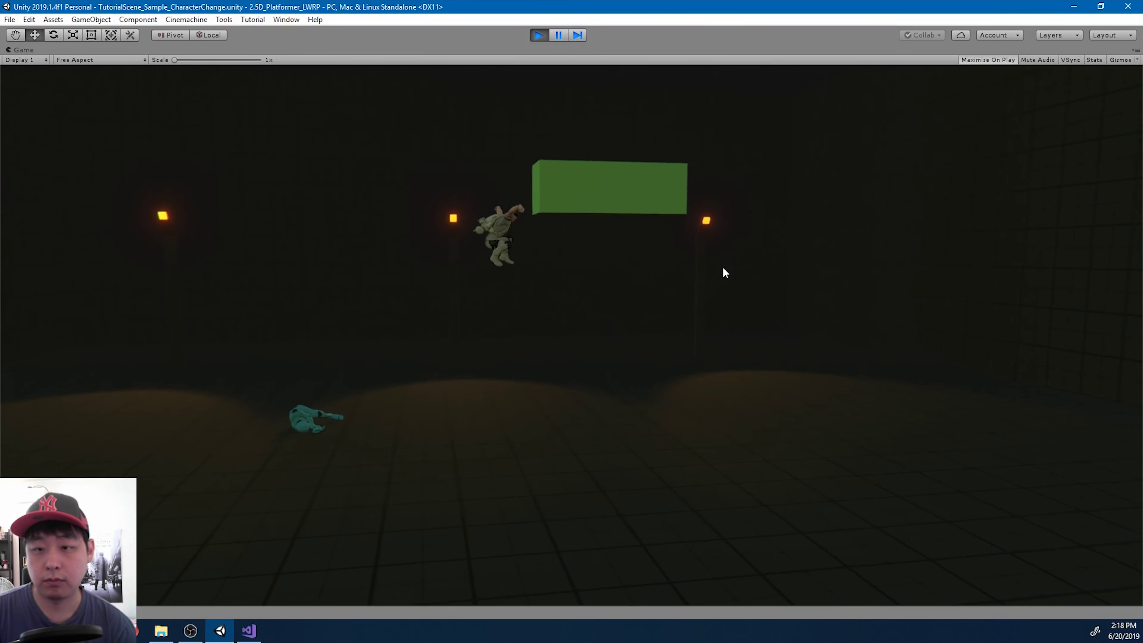
pyautogui.press('a')
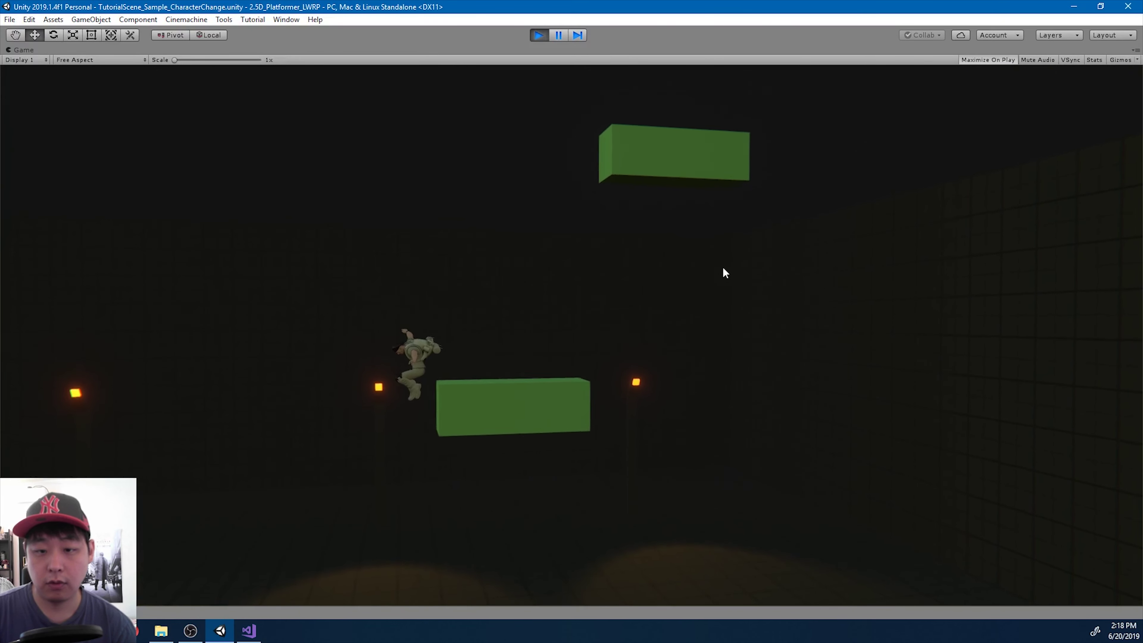